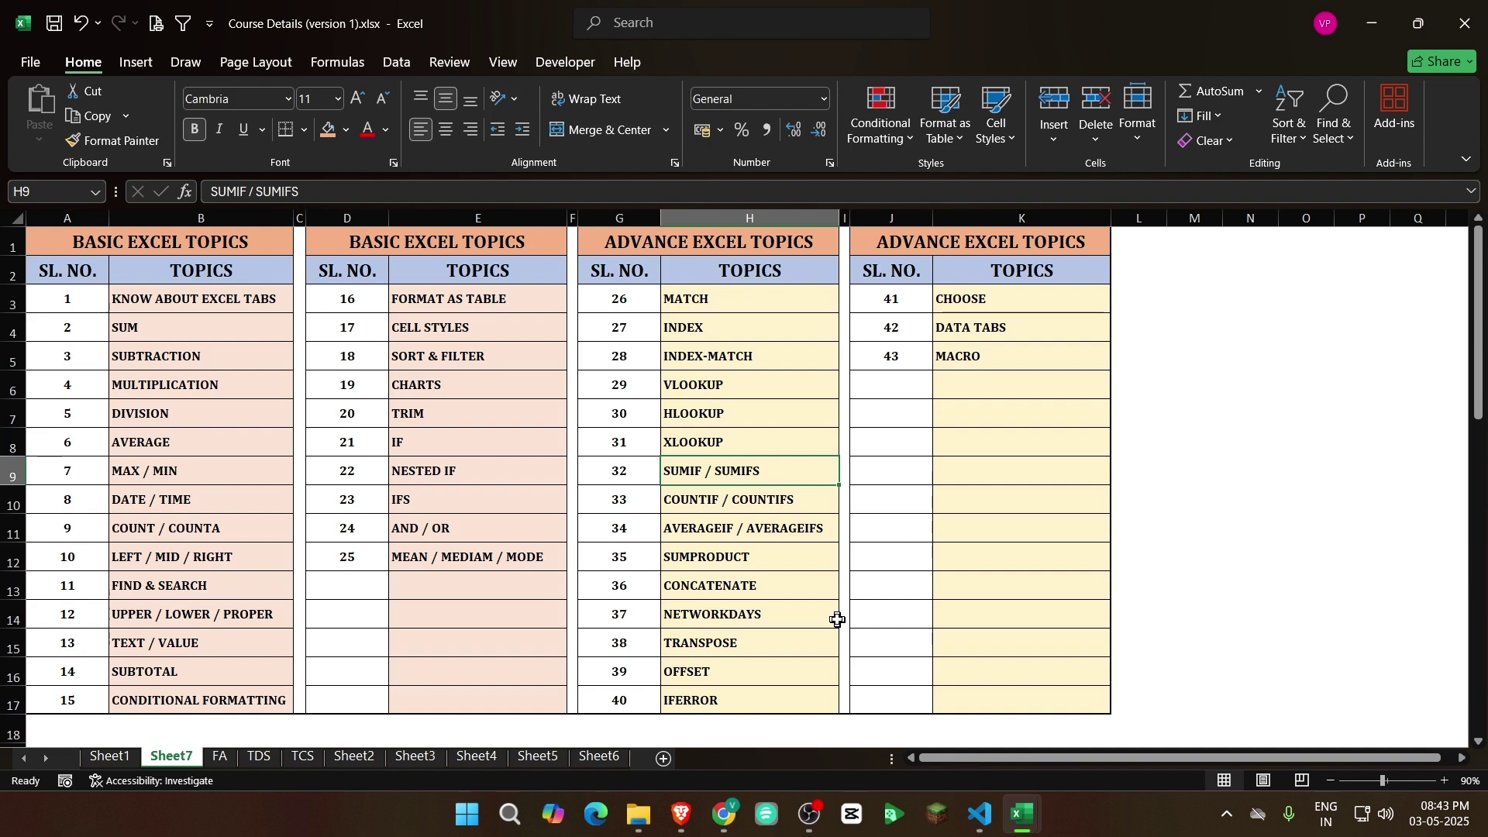
Examine the advanced topics list around the SUMIF / SUMIFS entry in the Course Details workbook
click(811, 600)
click(735, 473)
drag(713, 385, 737, 474)
click(737, 474)
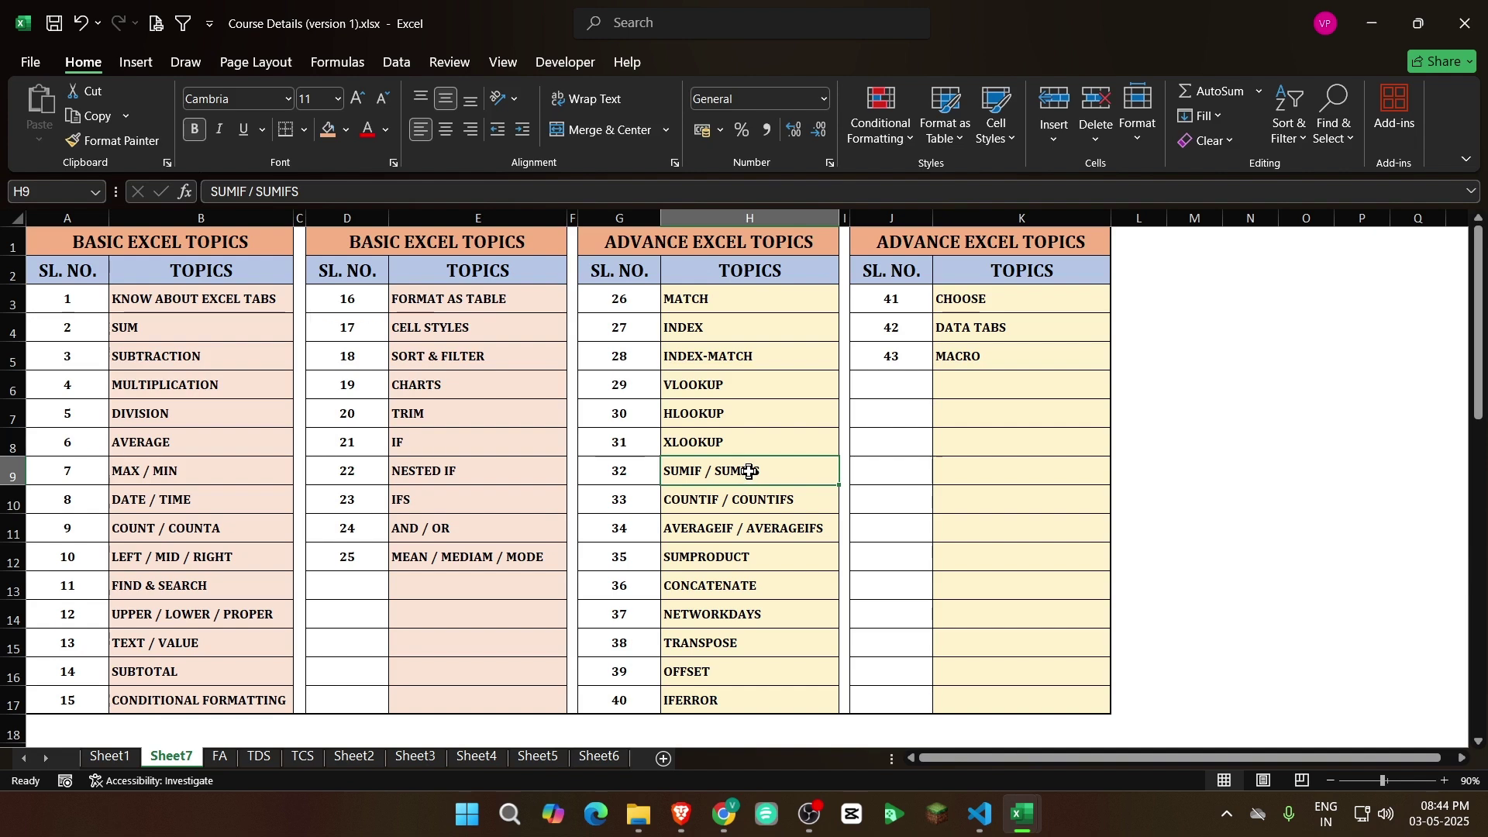
click(146, 330)
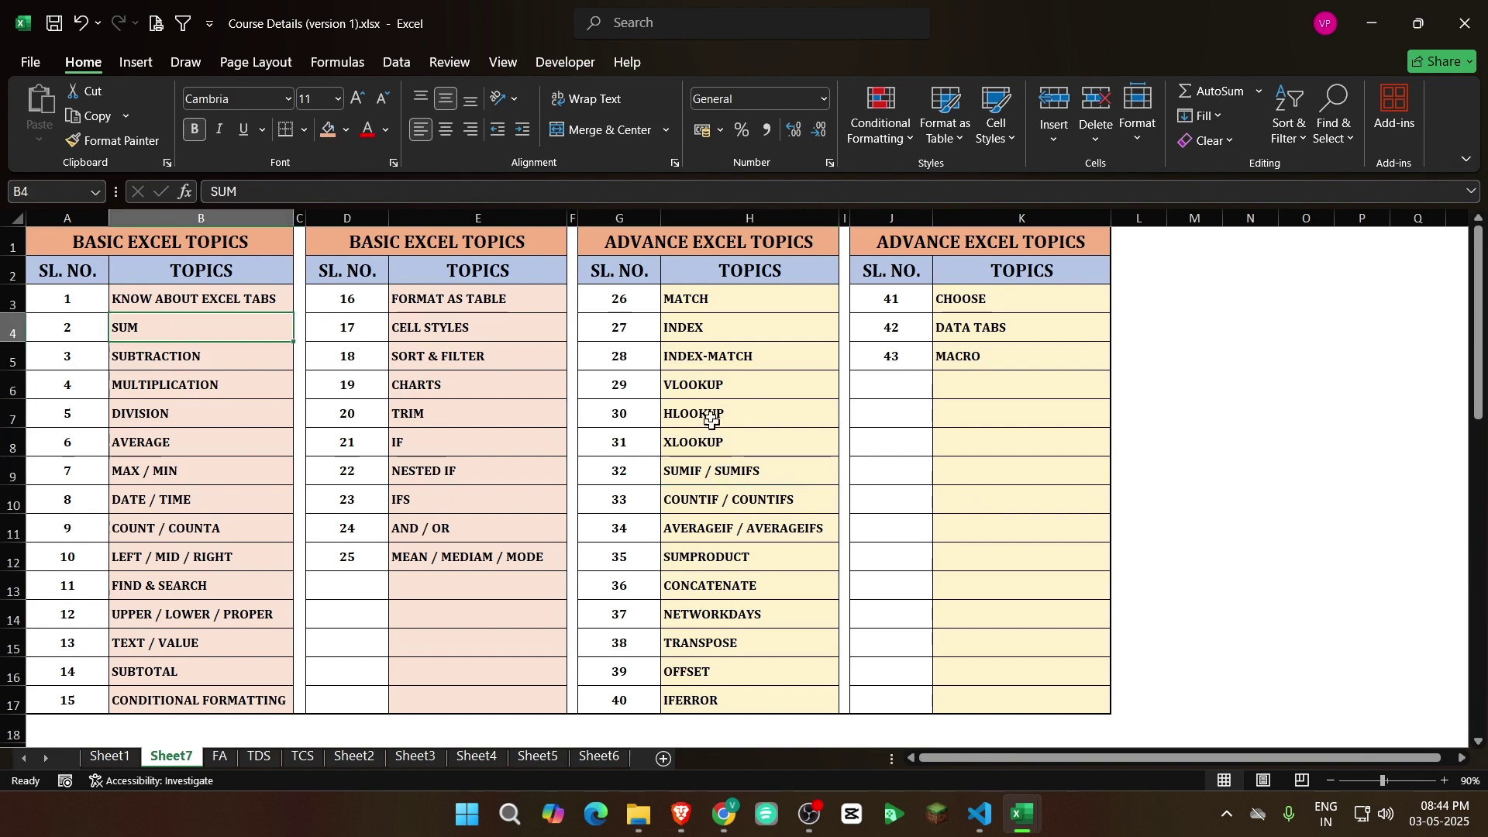
drag(708, 359, 740, 552)
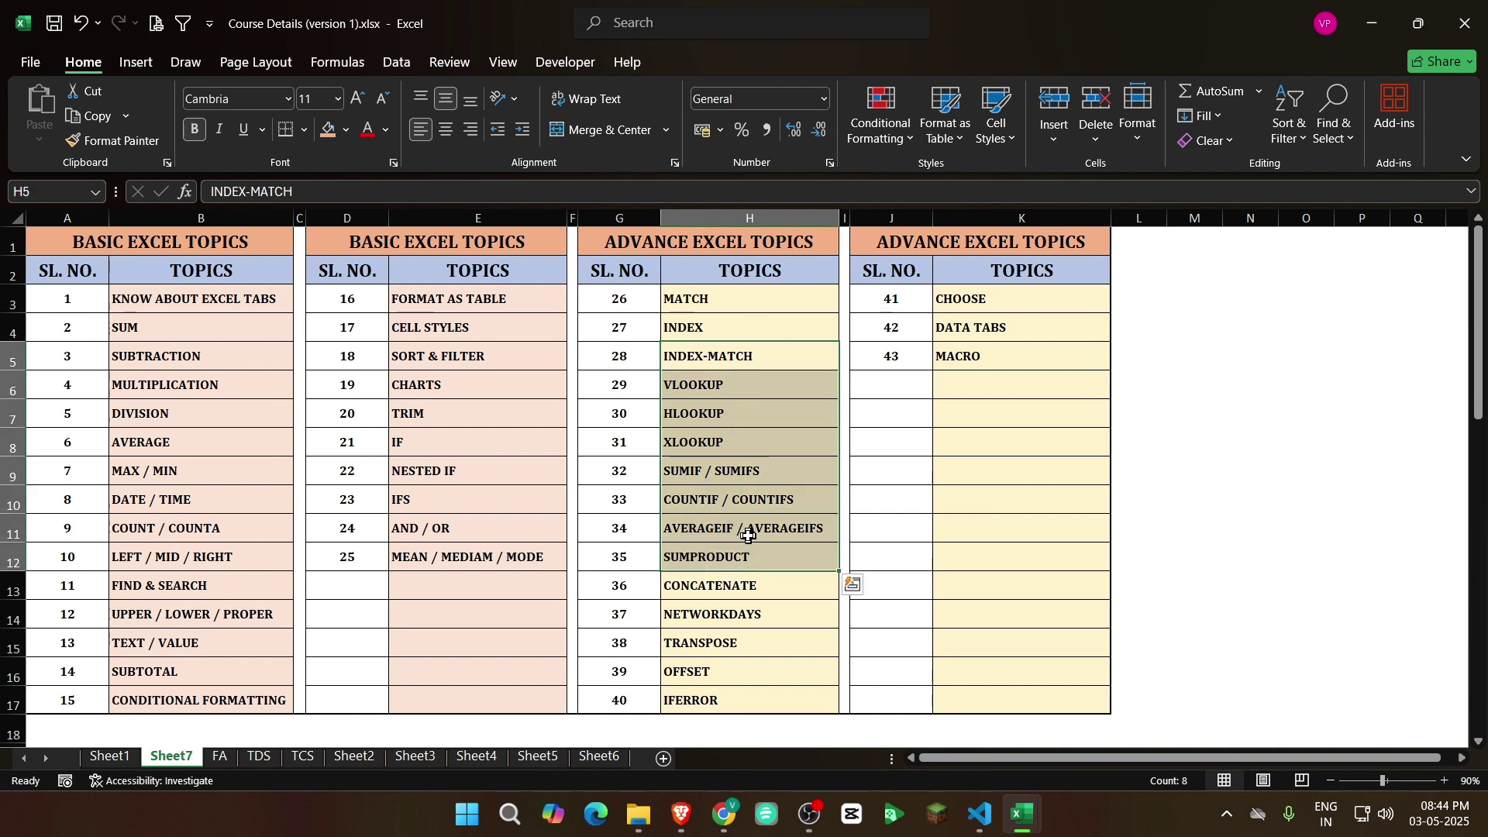
click(726, 469)
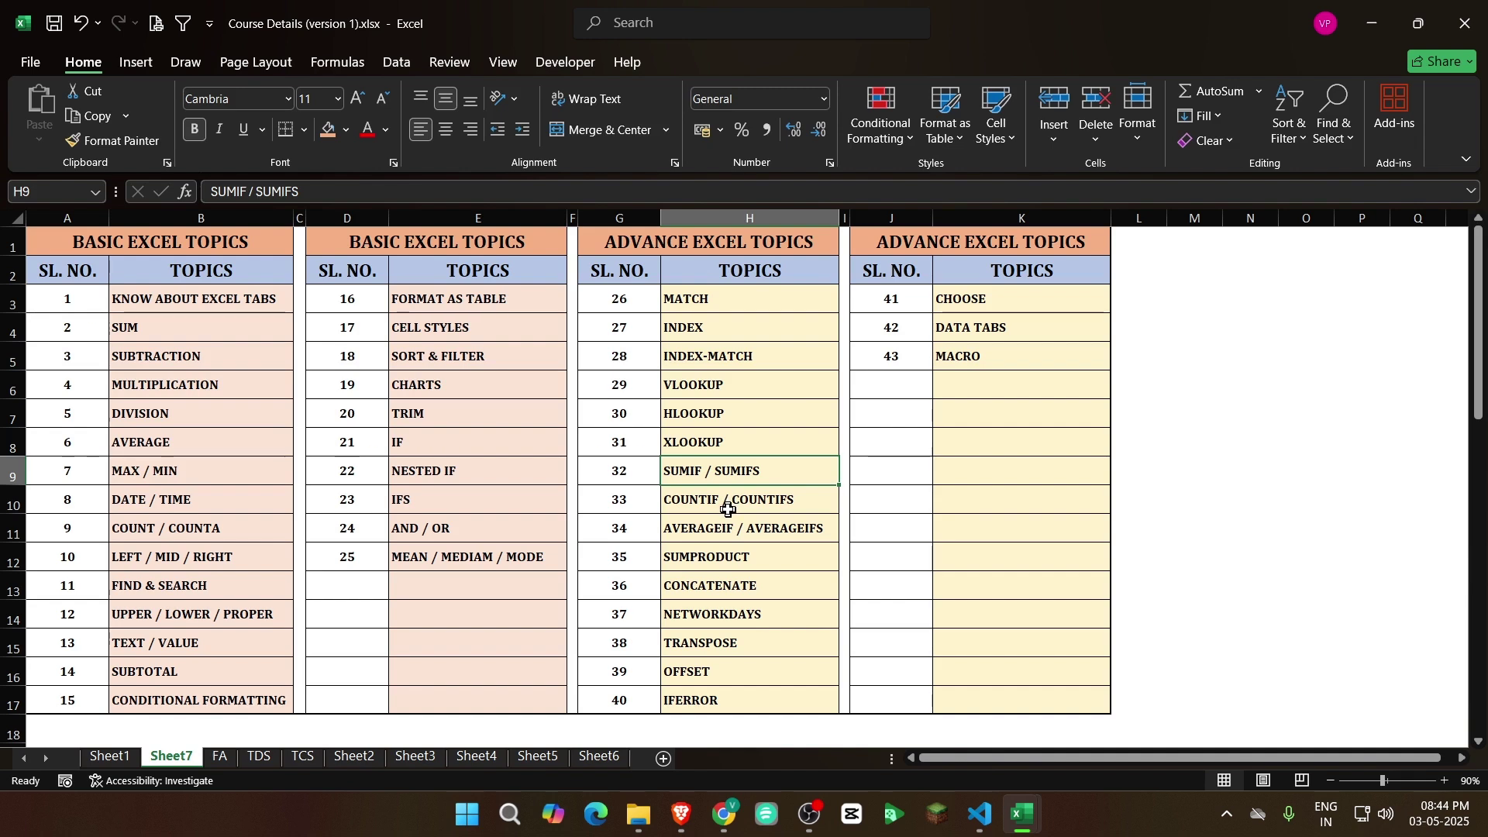
click(728, 509)
key(Up)
Switch to the Book1(AutoRecovered) workbook and format the Wall Mart Data title as middle-aligned, bold, 16 pt text
key(ctrl+Tab)
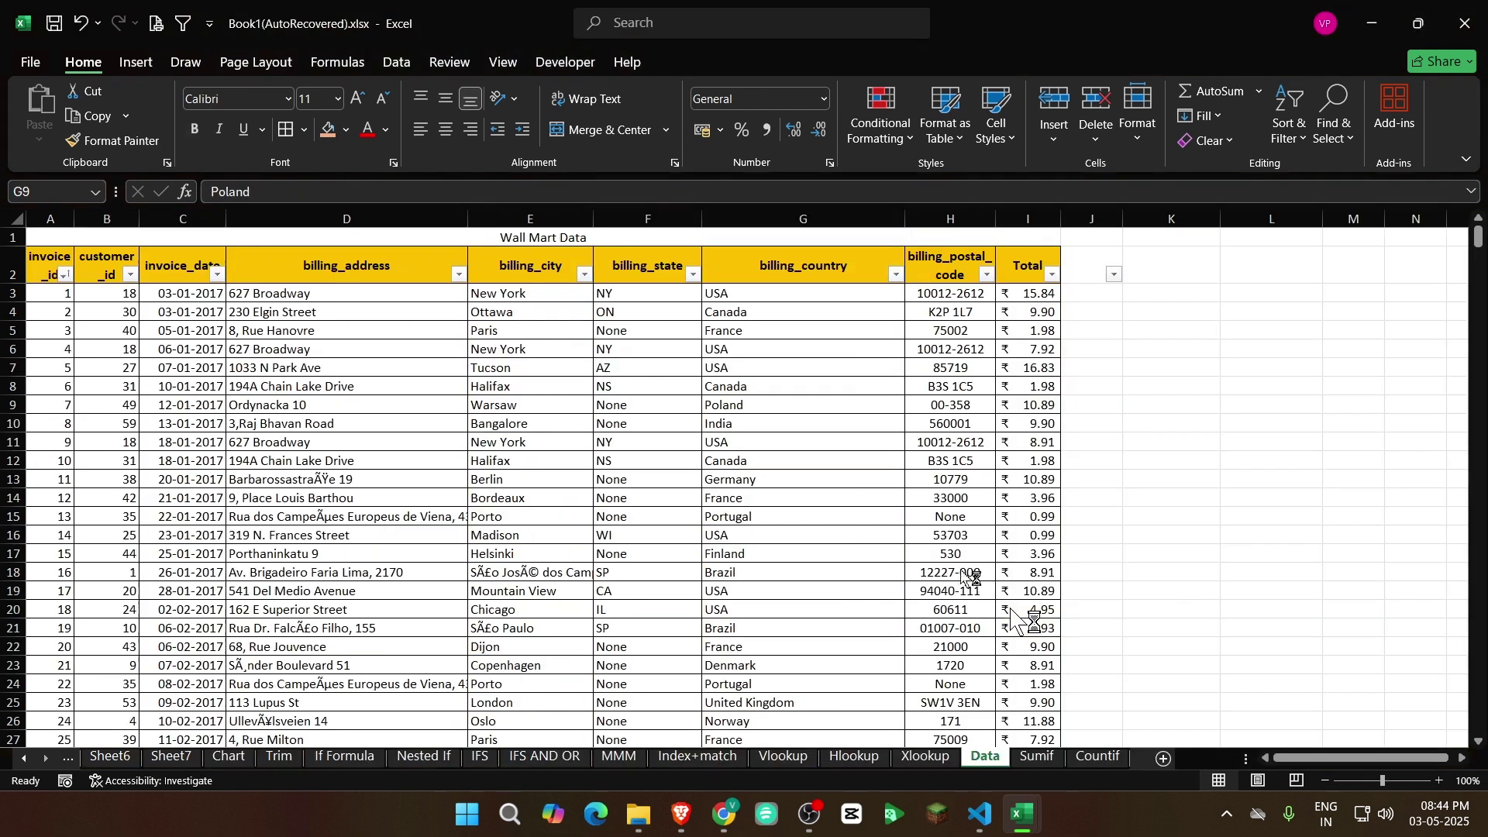
click(229, 273)
drag(230, 274, 229, 274)
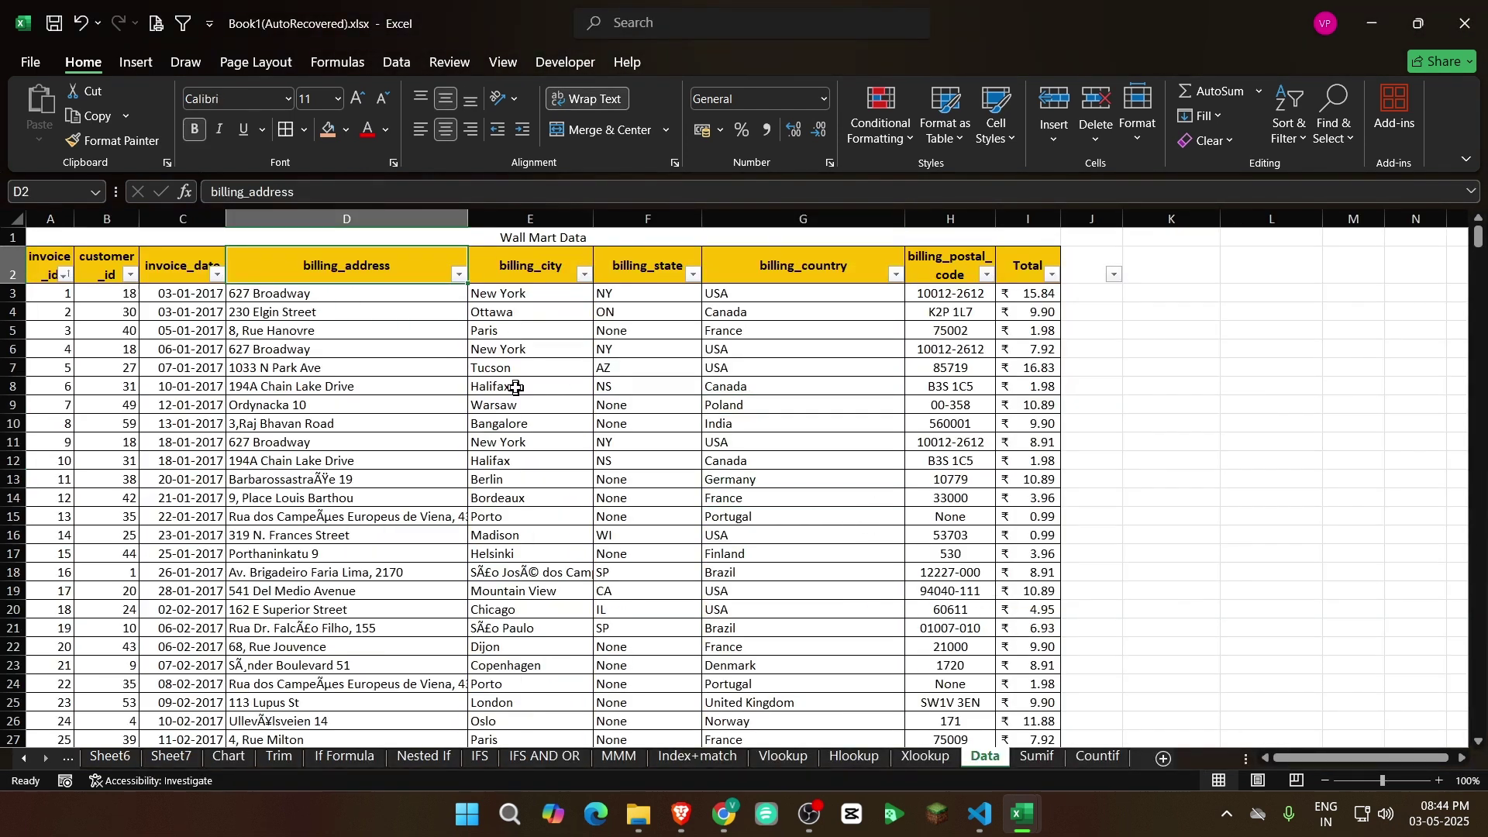
key(ctrl+Home)
click(446, 98)
click(194, 129)
click(359, 99)
click(360, 98)
click(360, 99)
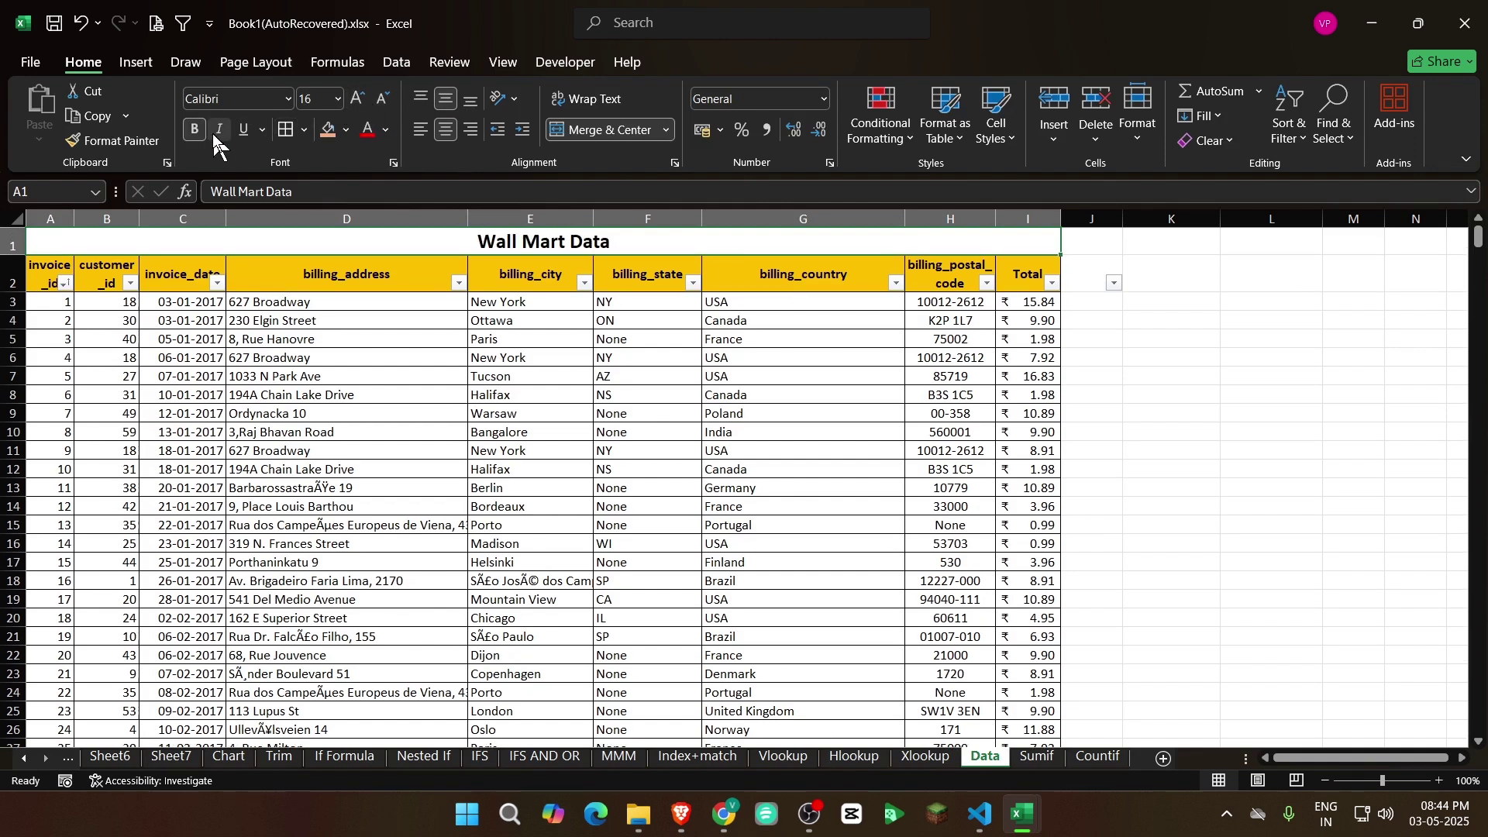
Review the Data sheet's column headers from invoice_id through Total
click(432, 448)
click(46, 278)
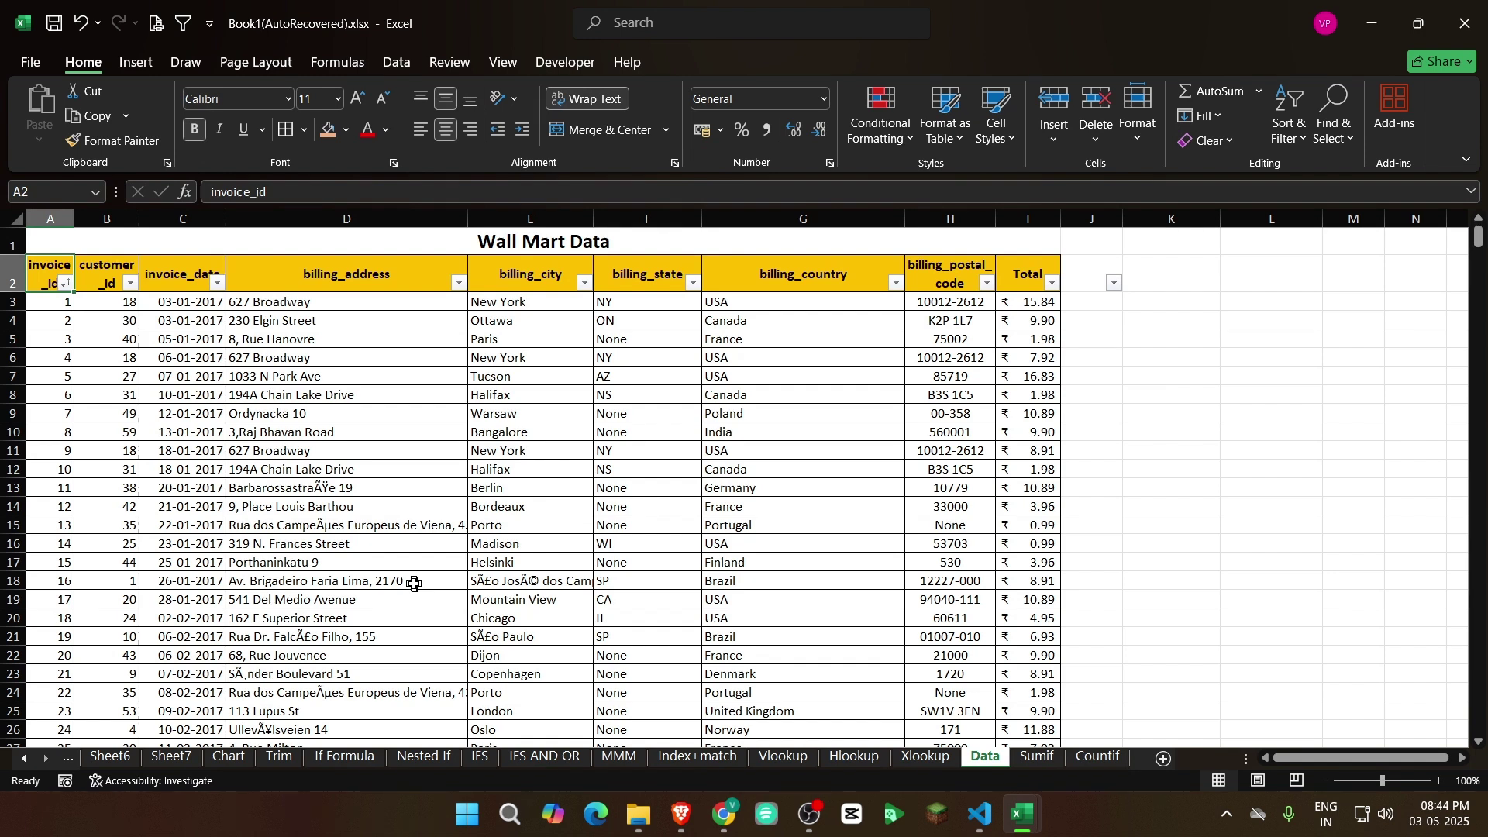
key(Right)
key(Right)
key(Right)
key(Down)
key(Up)
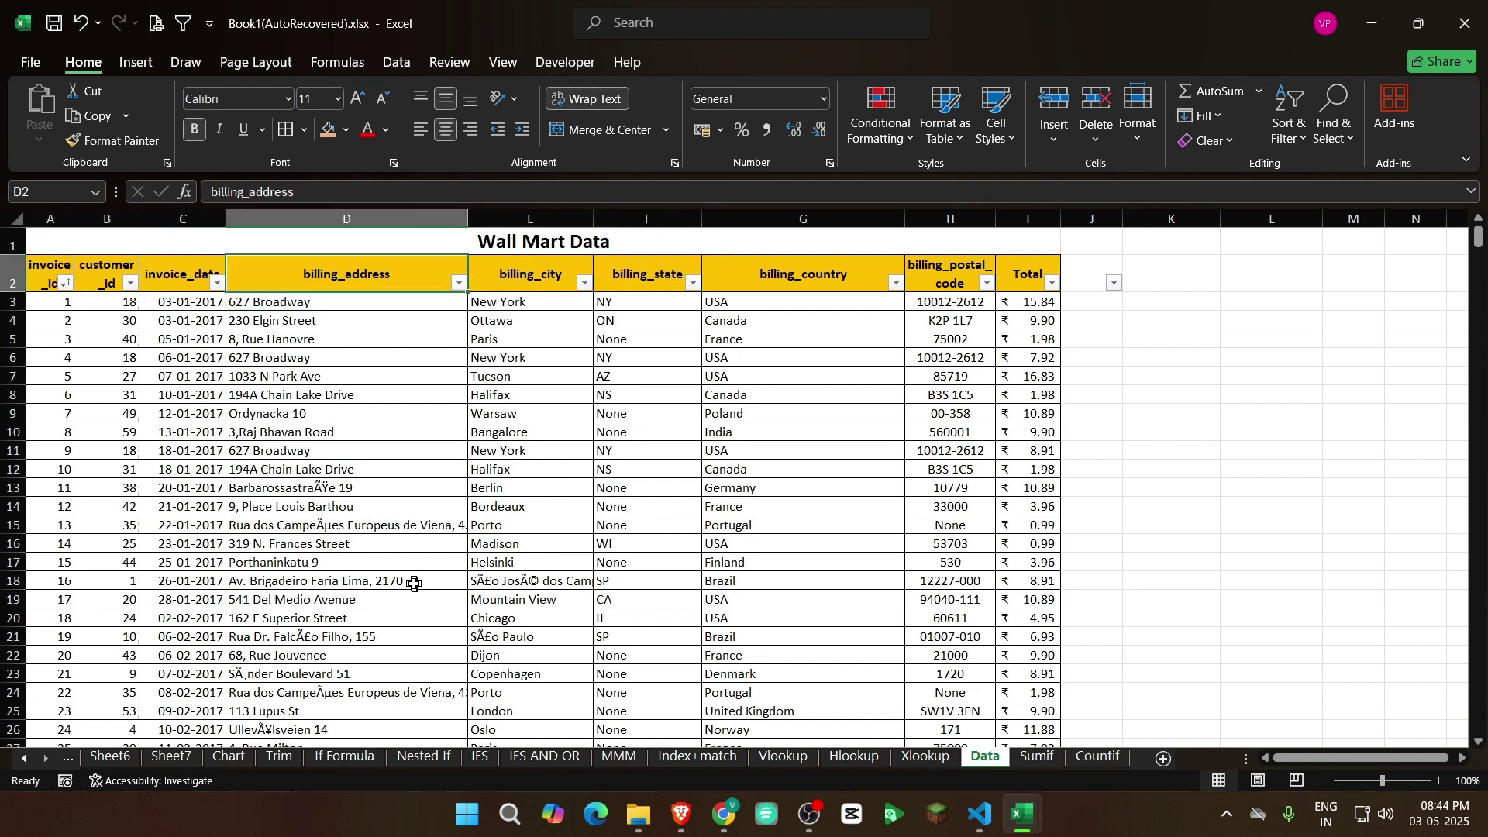
key(Left)
key(Left)
key(Left)
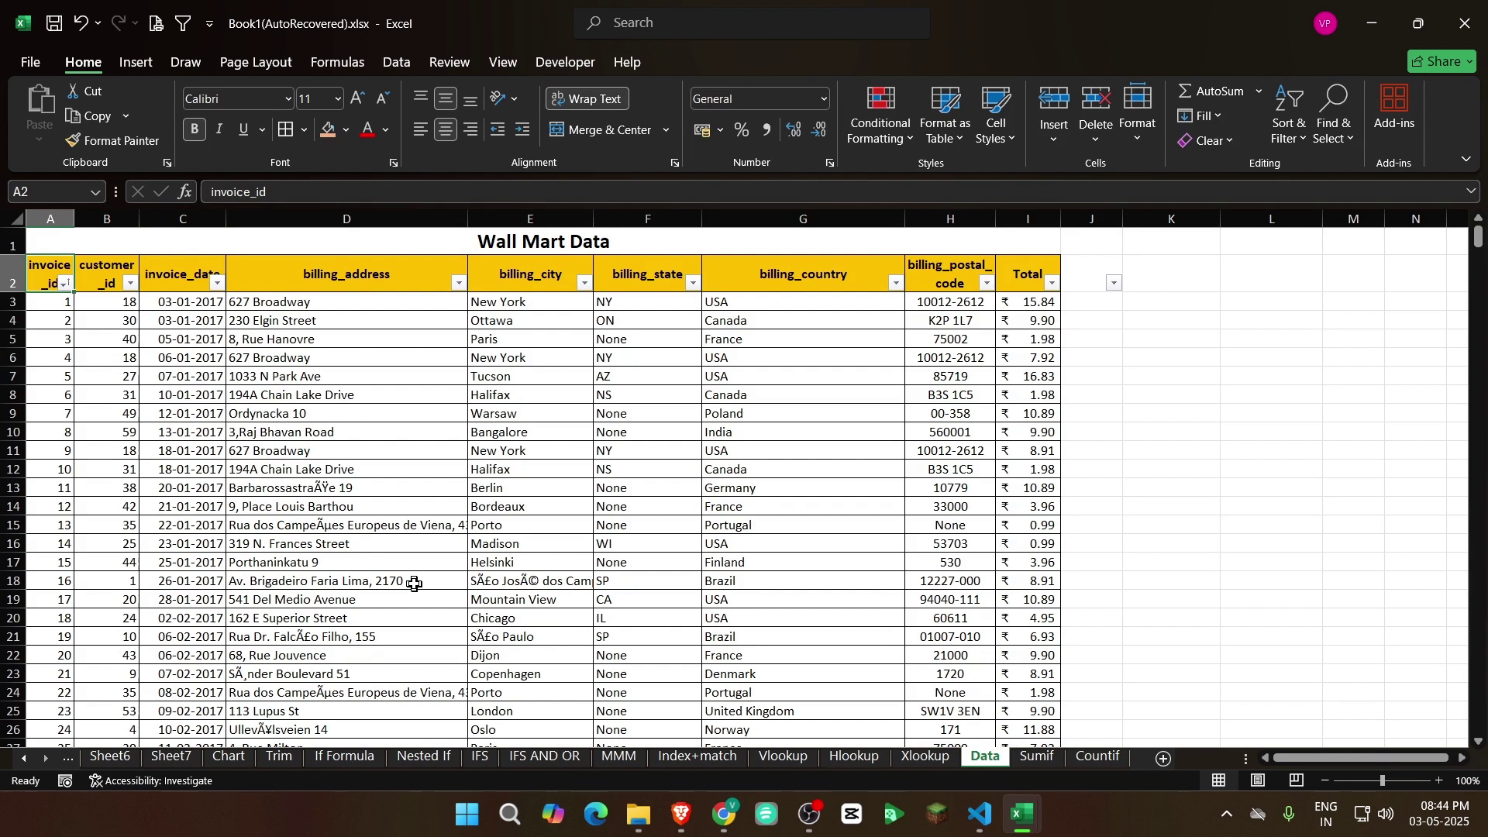
key(Down)
key(Down)
key(Up)
key(Right)
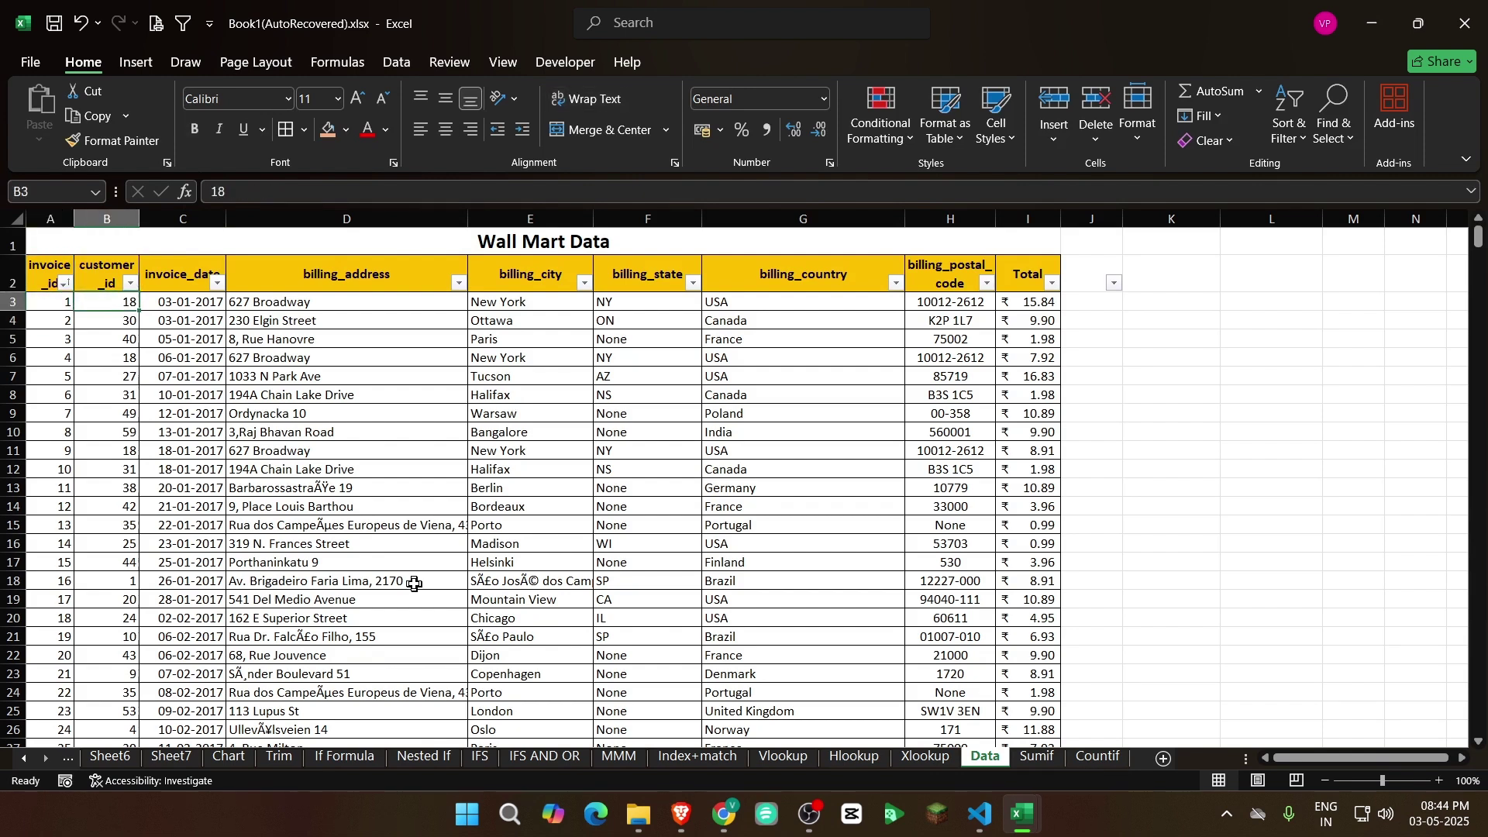
key(Up)
key(Down)
key(Down)
key(Right)
key(Up)
key(Up)
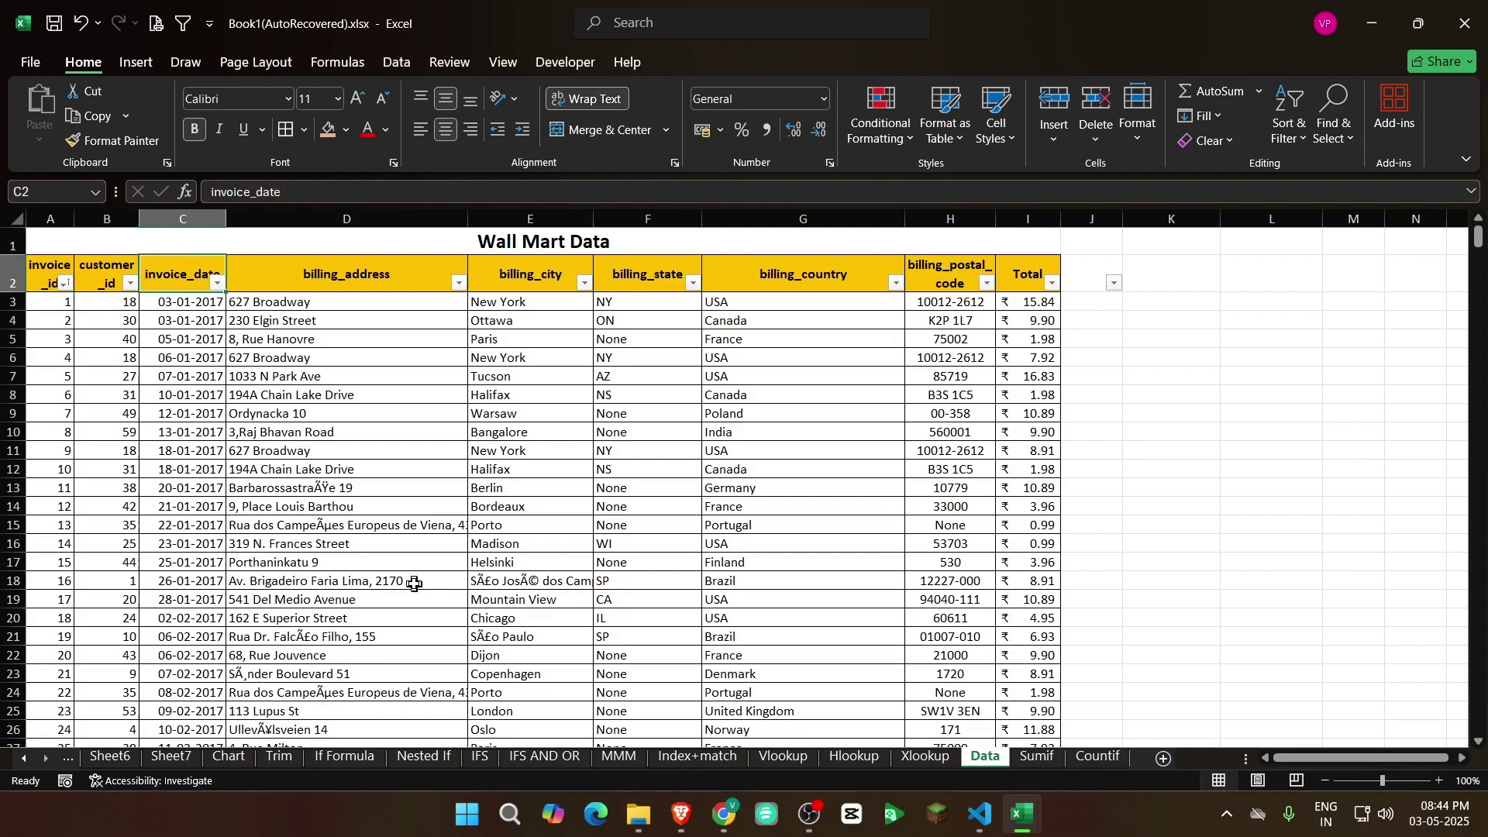
key(Right)
key(Down)
key(Up)
key(Up)
key(Right)
key(Down)
key(Left)
key(Left)
key(Left)
key(Left)
key(Left)
key(Right)
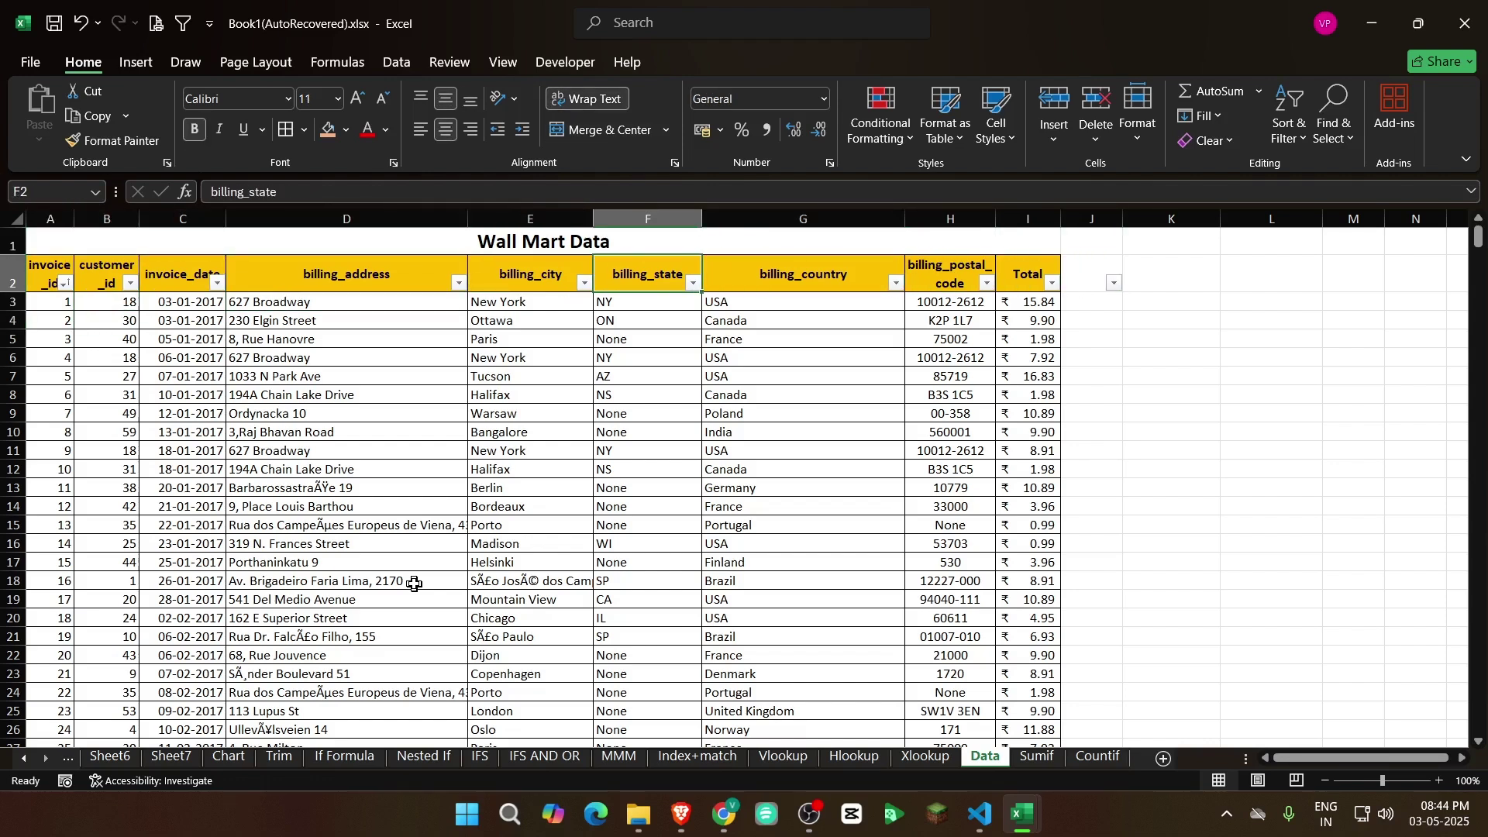
key(Right)
key(Right)
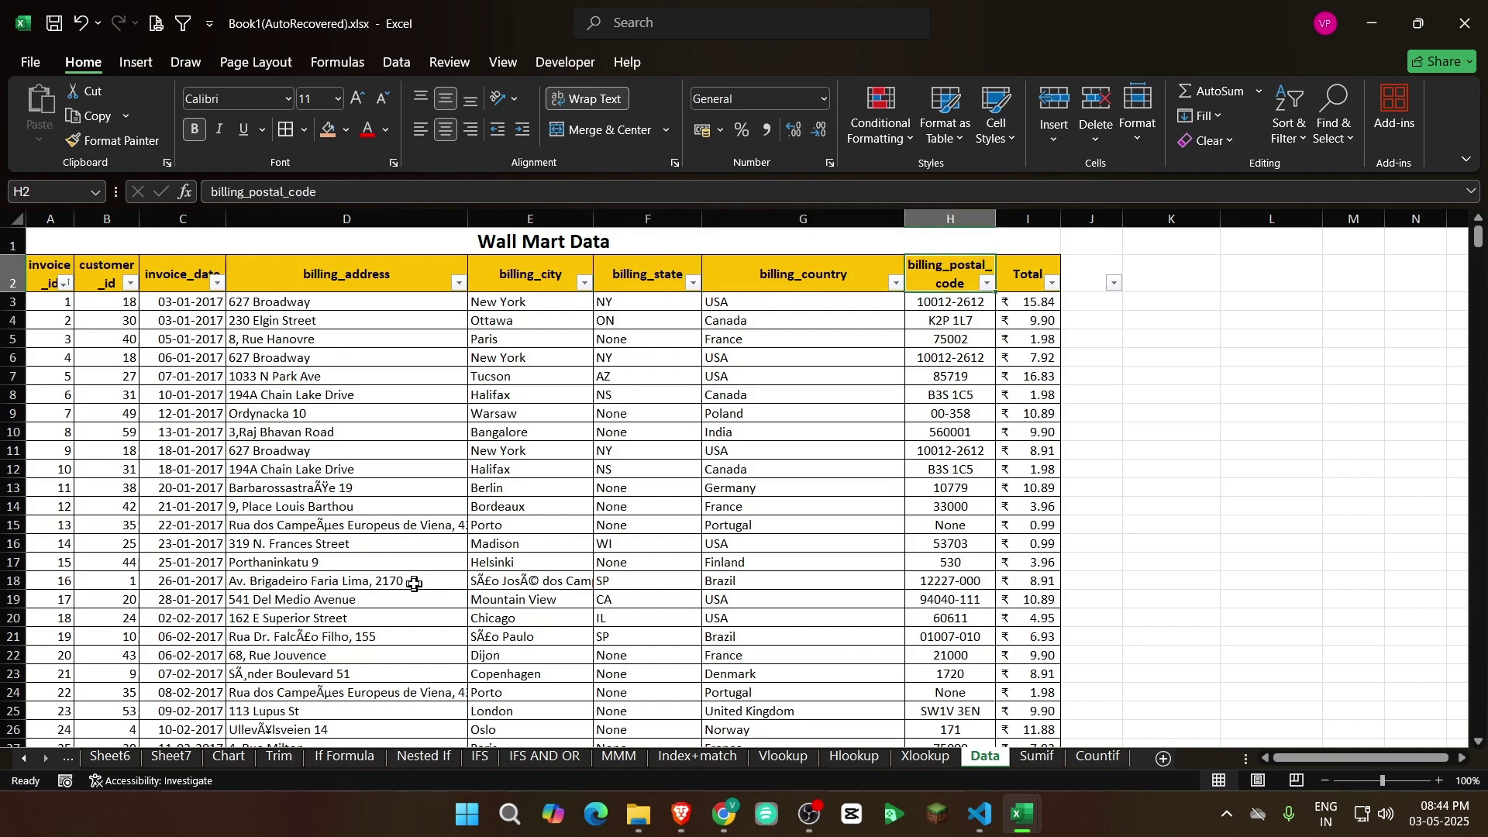
key(Right)
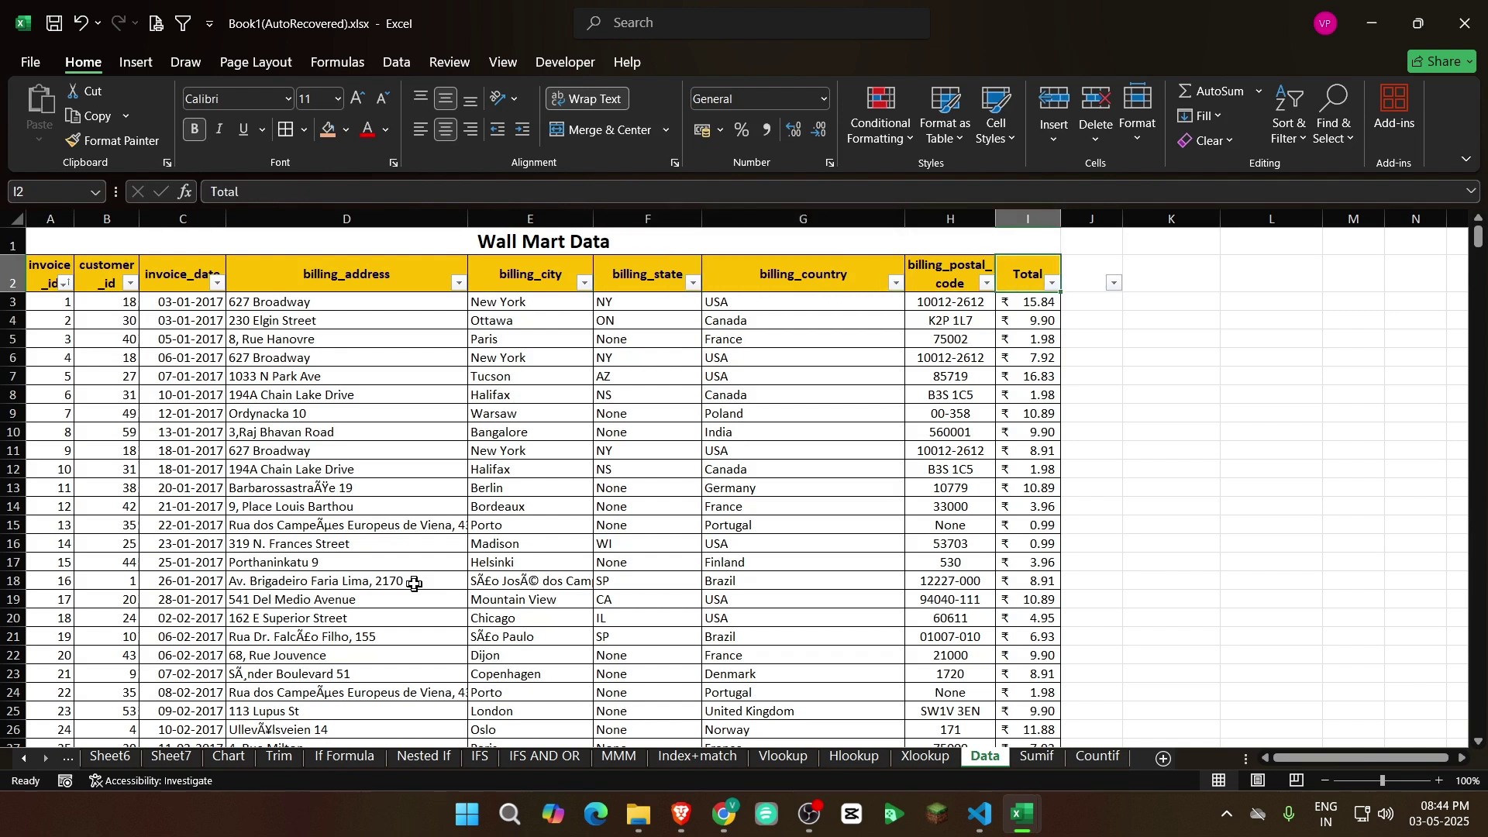
Examine the first invoice record in row 3, field by field from invoice_id to Total
key(Down)
key(Home)
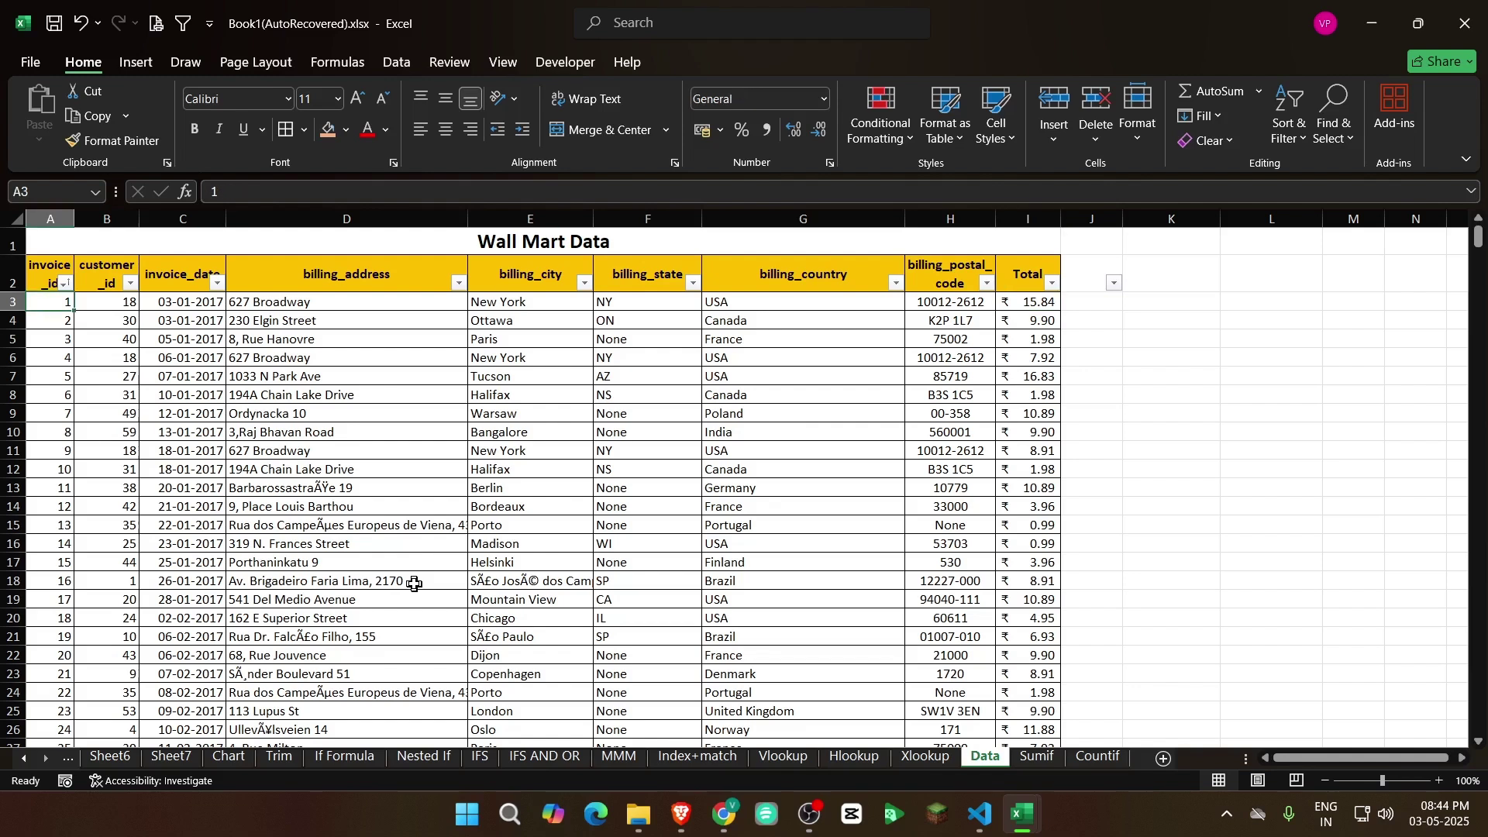
key(Right)
key(shift+space)
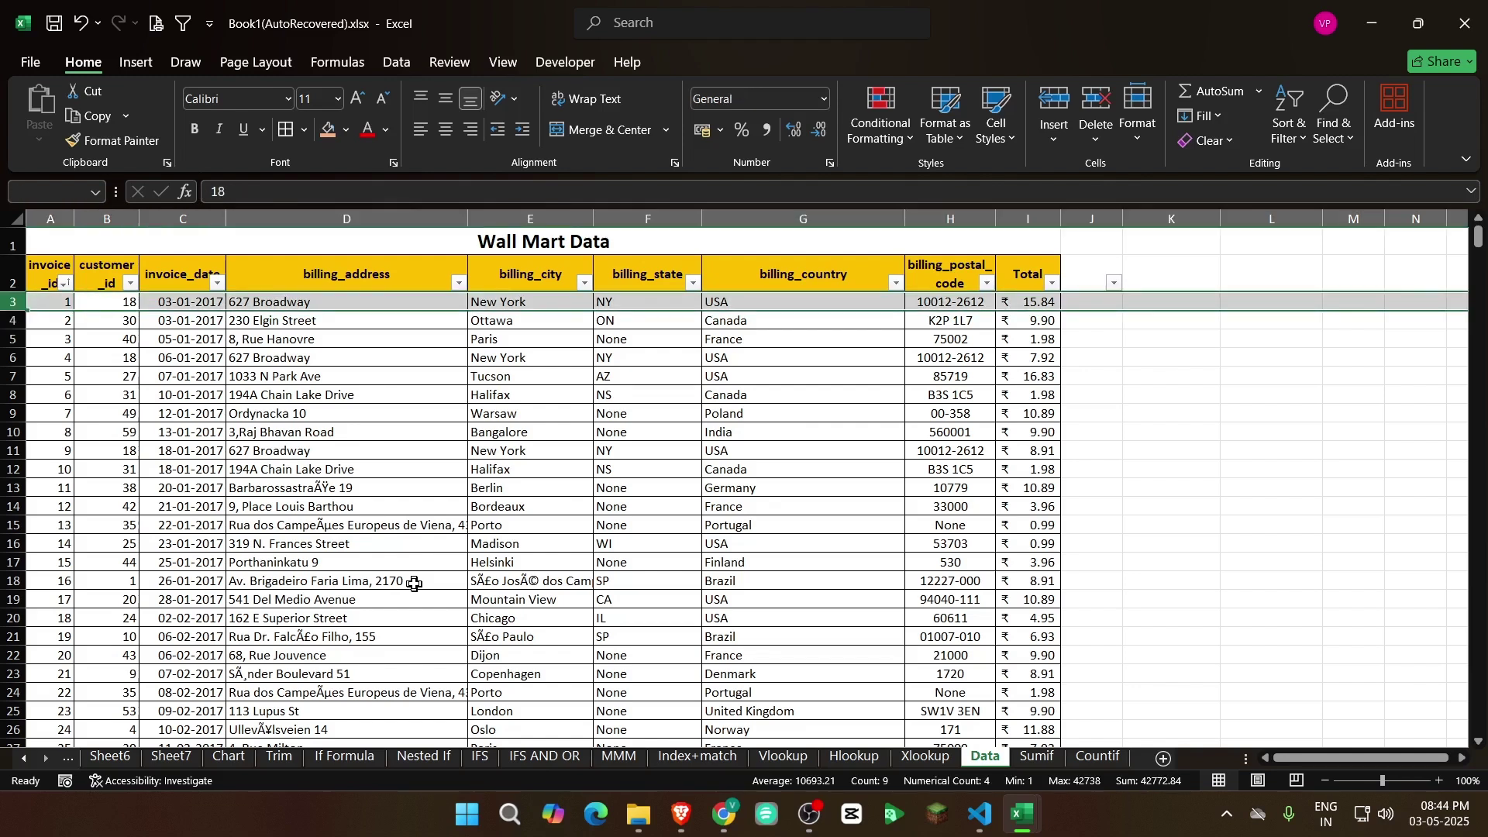
key(Right)
key(Right)
key(Left)
key(Right)
key(Right)
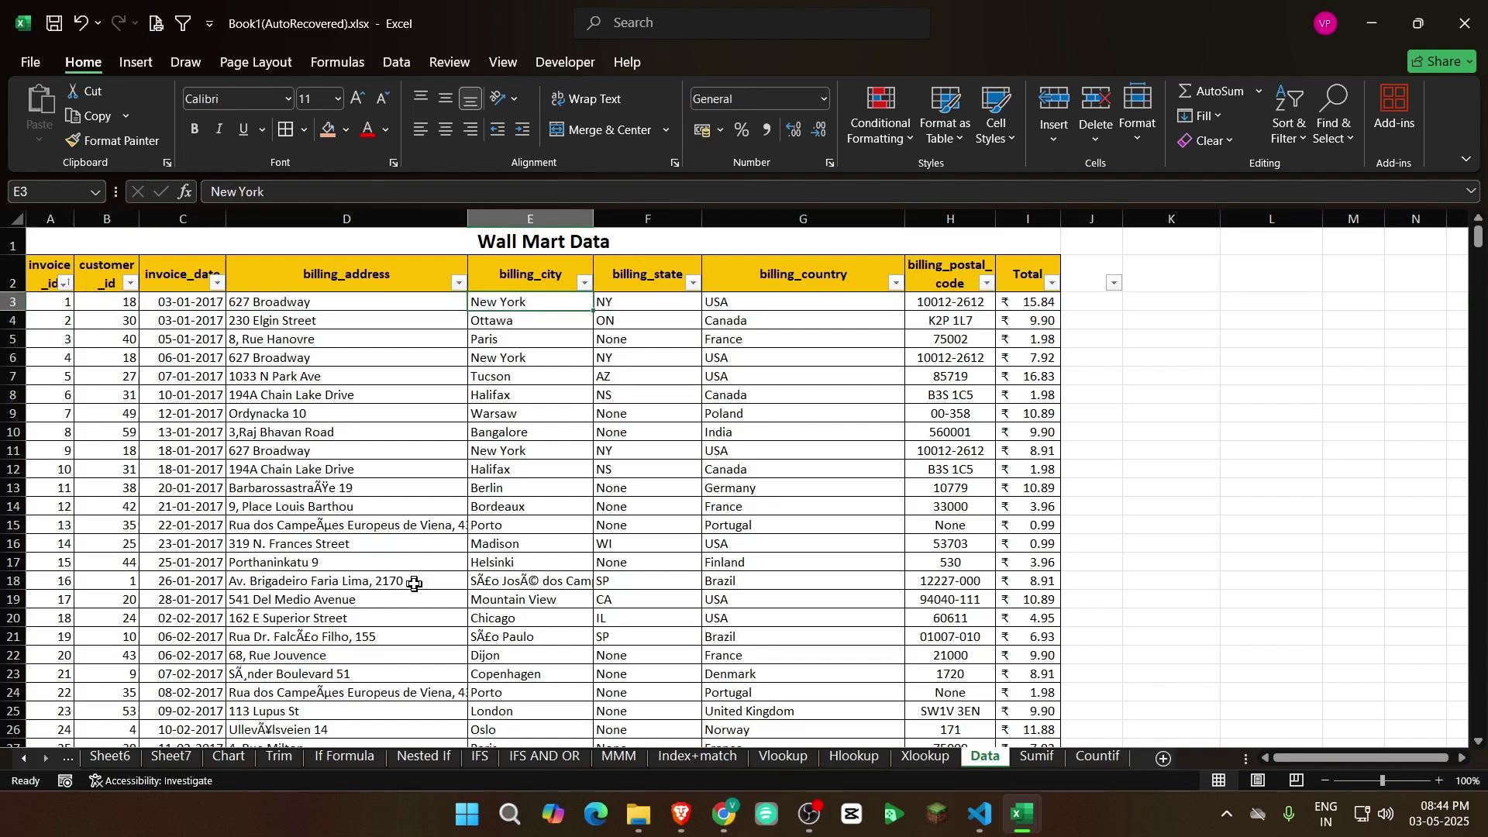
key(Right)
key(Left)
key(Left)
key(Right)
key(Right)
key(Left)
key(Right)
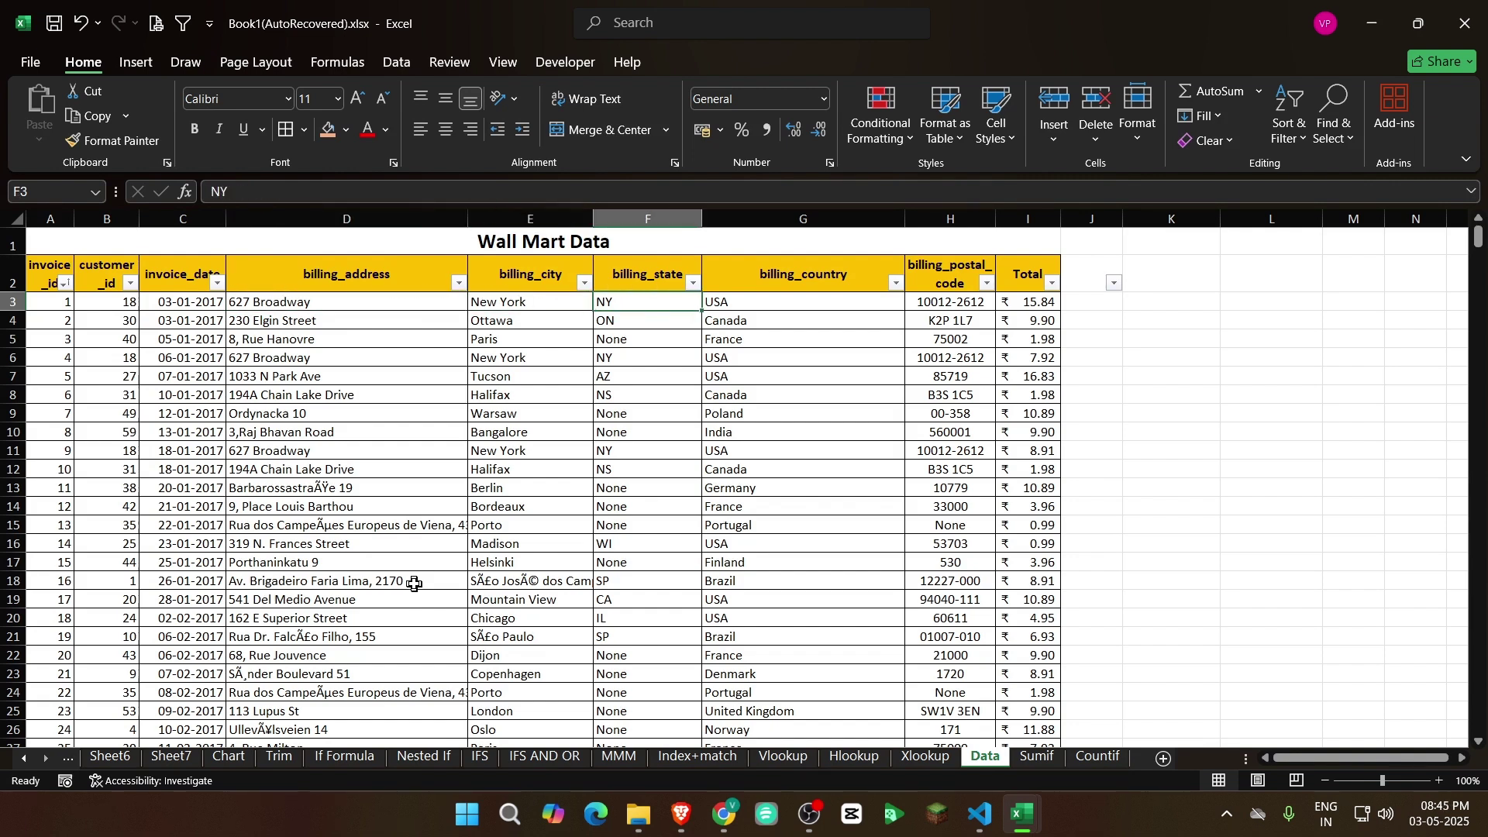
key(Right)
key(Right)
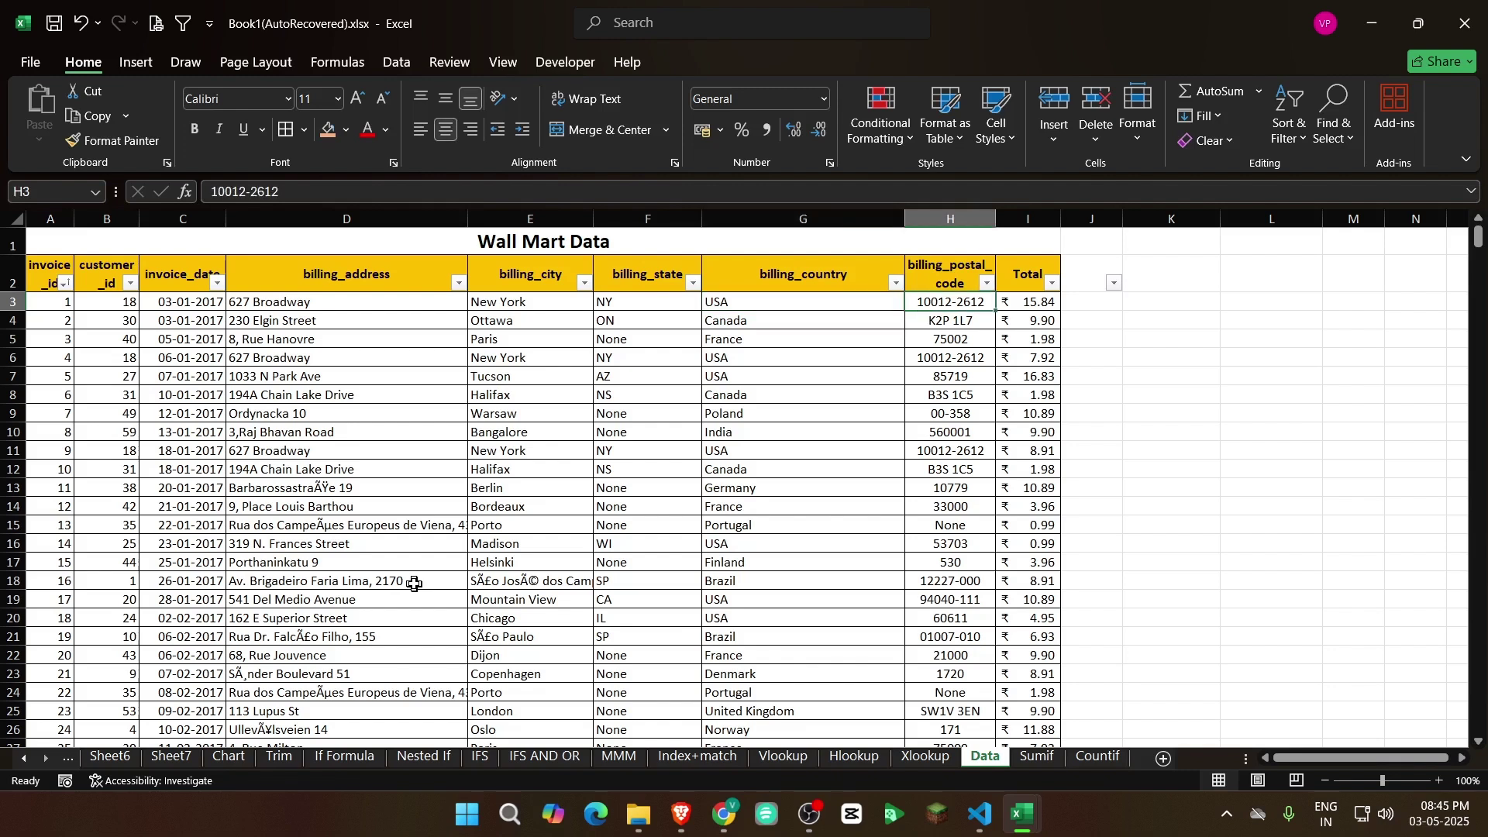
key(Right)
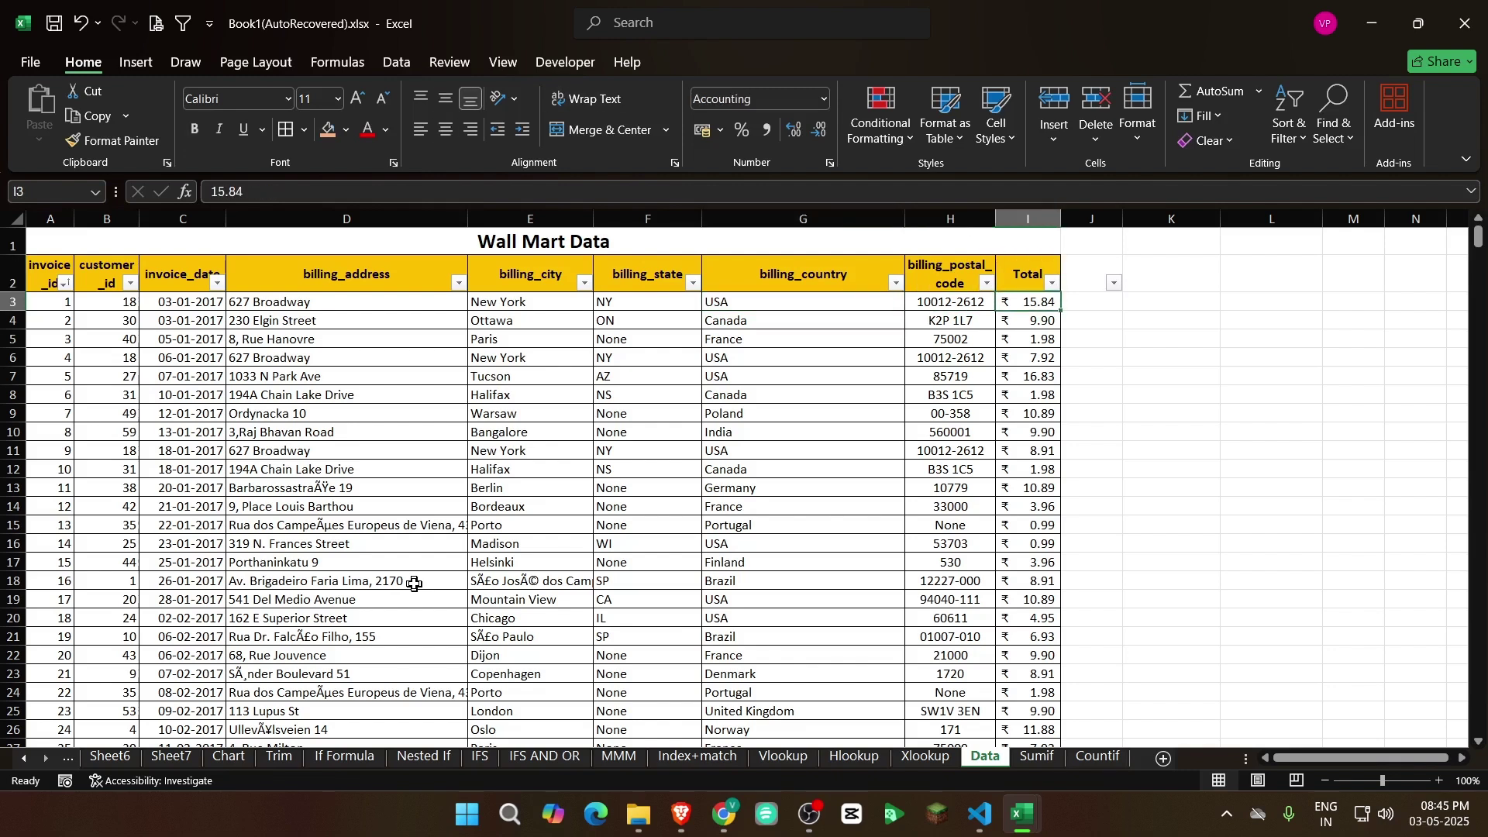
key(Left)
key(Right)
Enter the formula +I3*1000 in cell J3 to scale the first Total by 1000
key(Right)
text(+)
key(Left)
text(*)
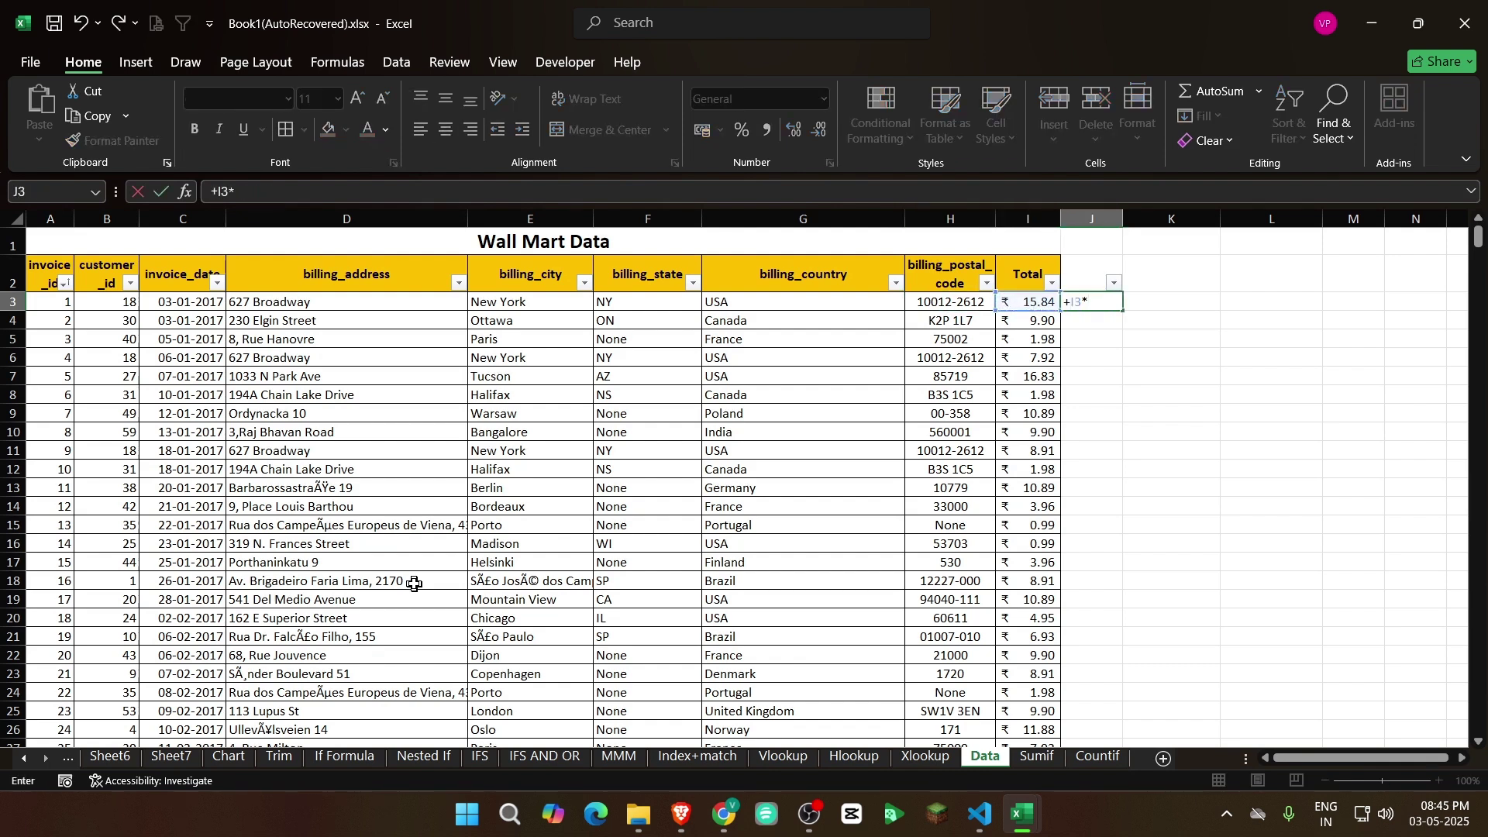
text(1000)
key(Return)
Fill the J3 formula down column J to the last data row, 616
key(Up)
key(Left)
key(ctrl+Down)
key(Right)
key(ctrl+shift+Up)
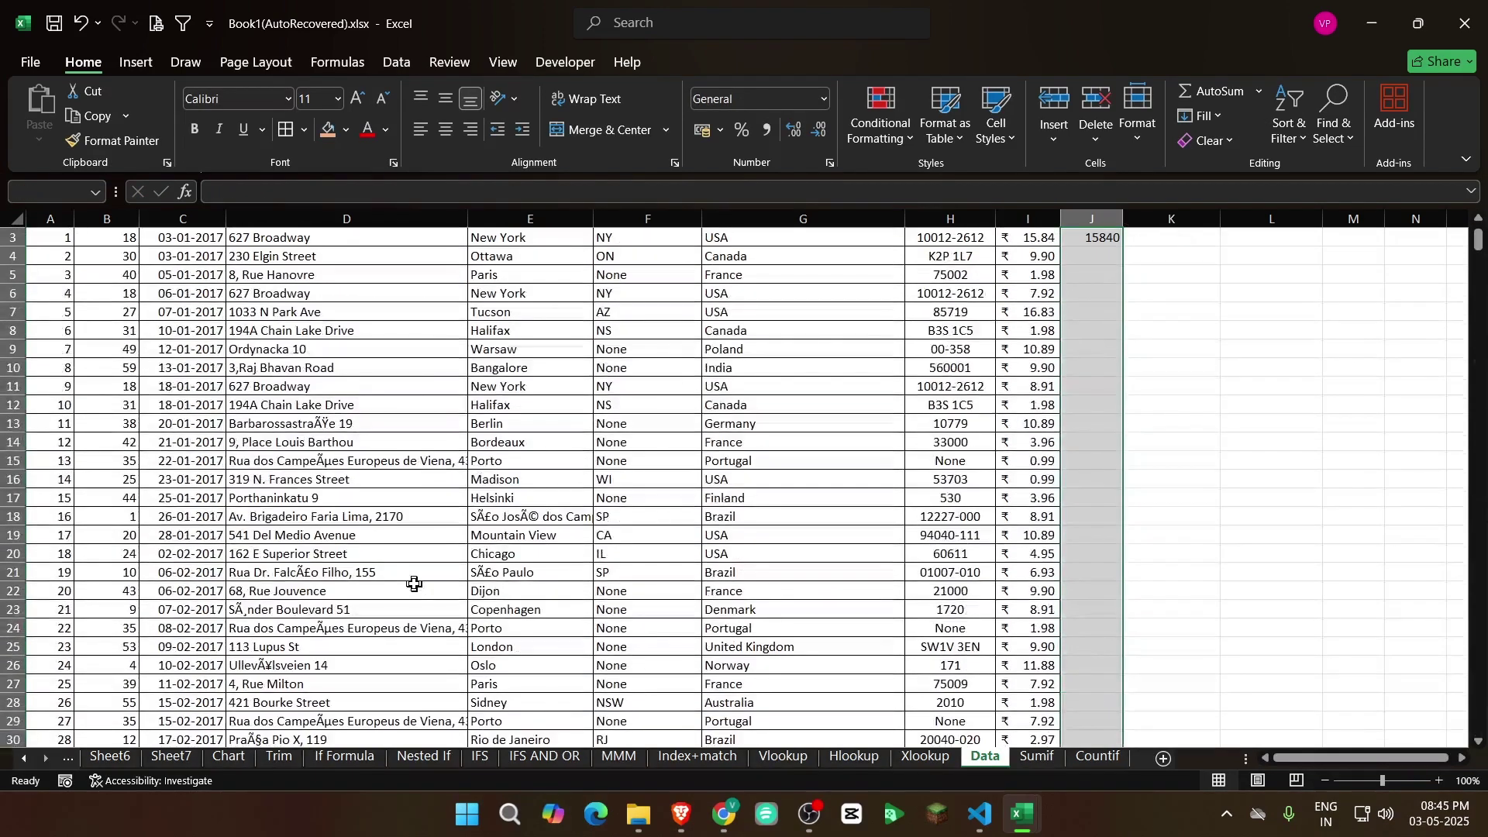
key(ctrl+d)
Copy the calculated amounts in column J and paste them as values over the Total column starting at I3
key(ctrl+c)
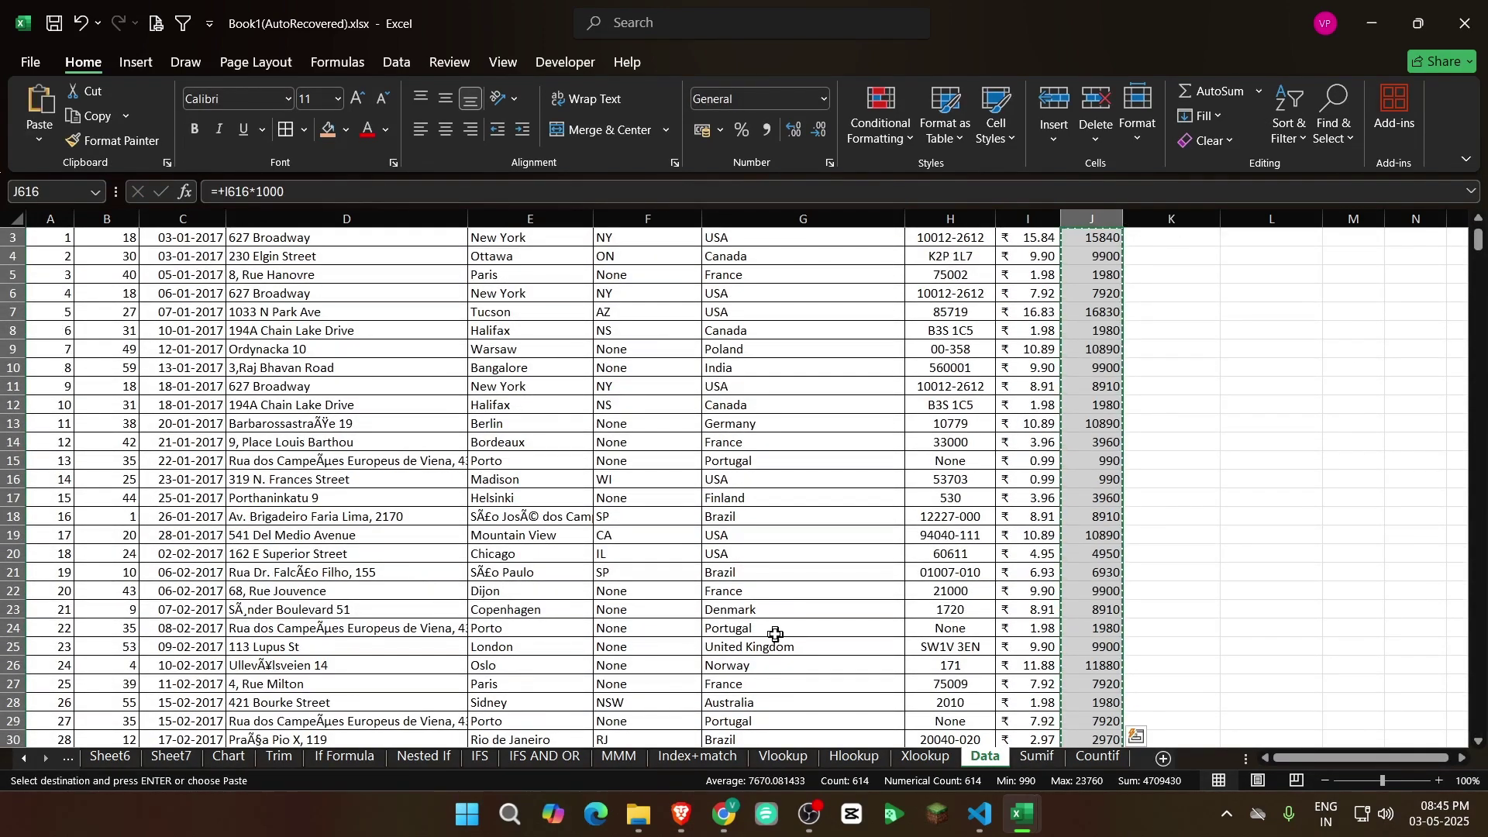
key(ctrl+Up)
key(Left)
key(Up)
key(Down)
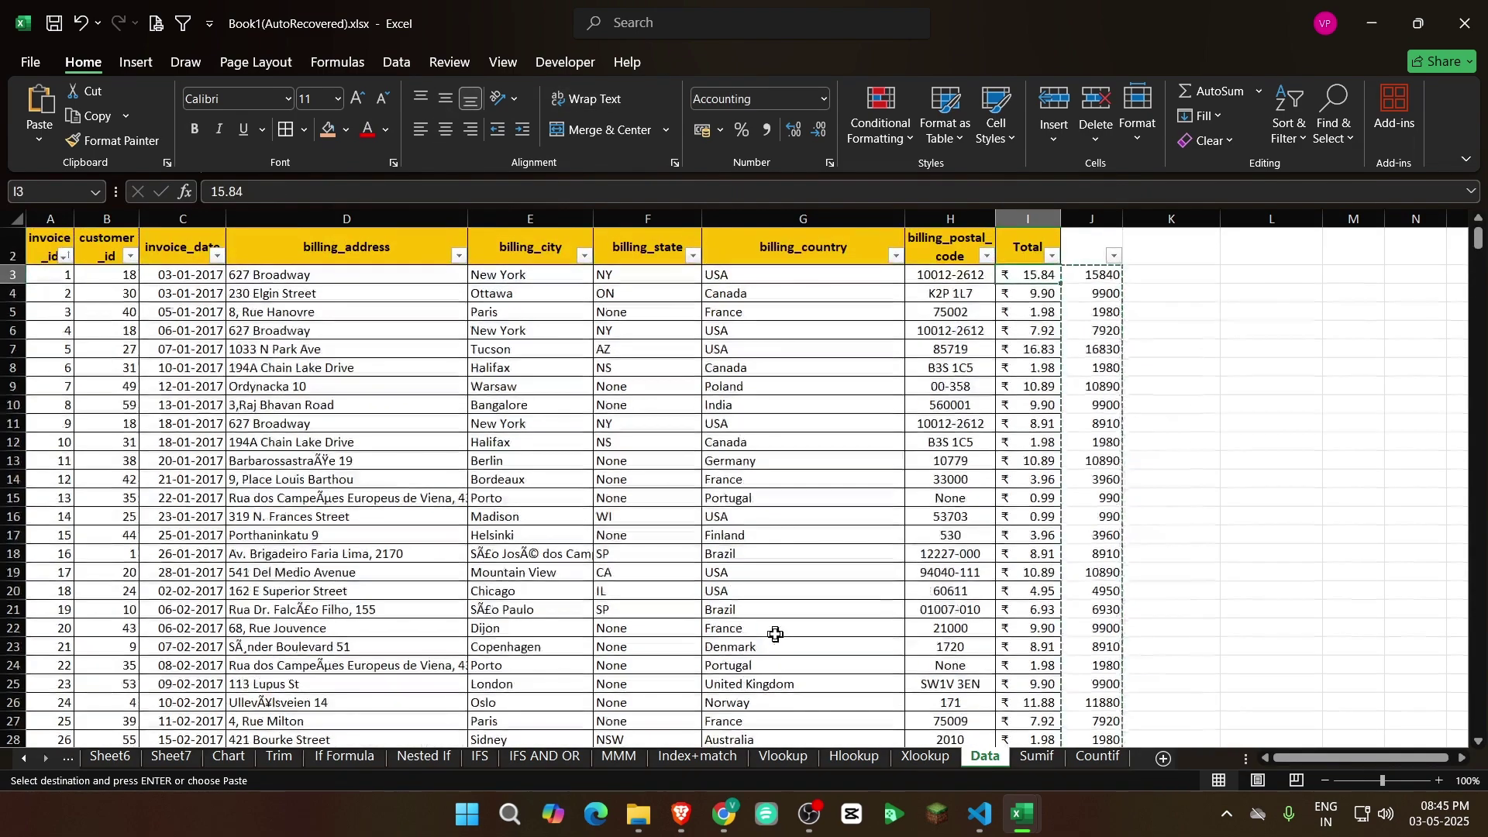
key(ctrl+alt+v)
key(v)
key(Return)
Clear the helper formulas from column J, starting at J3
key(Right)
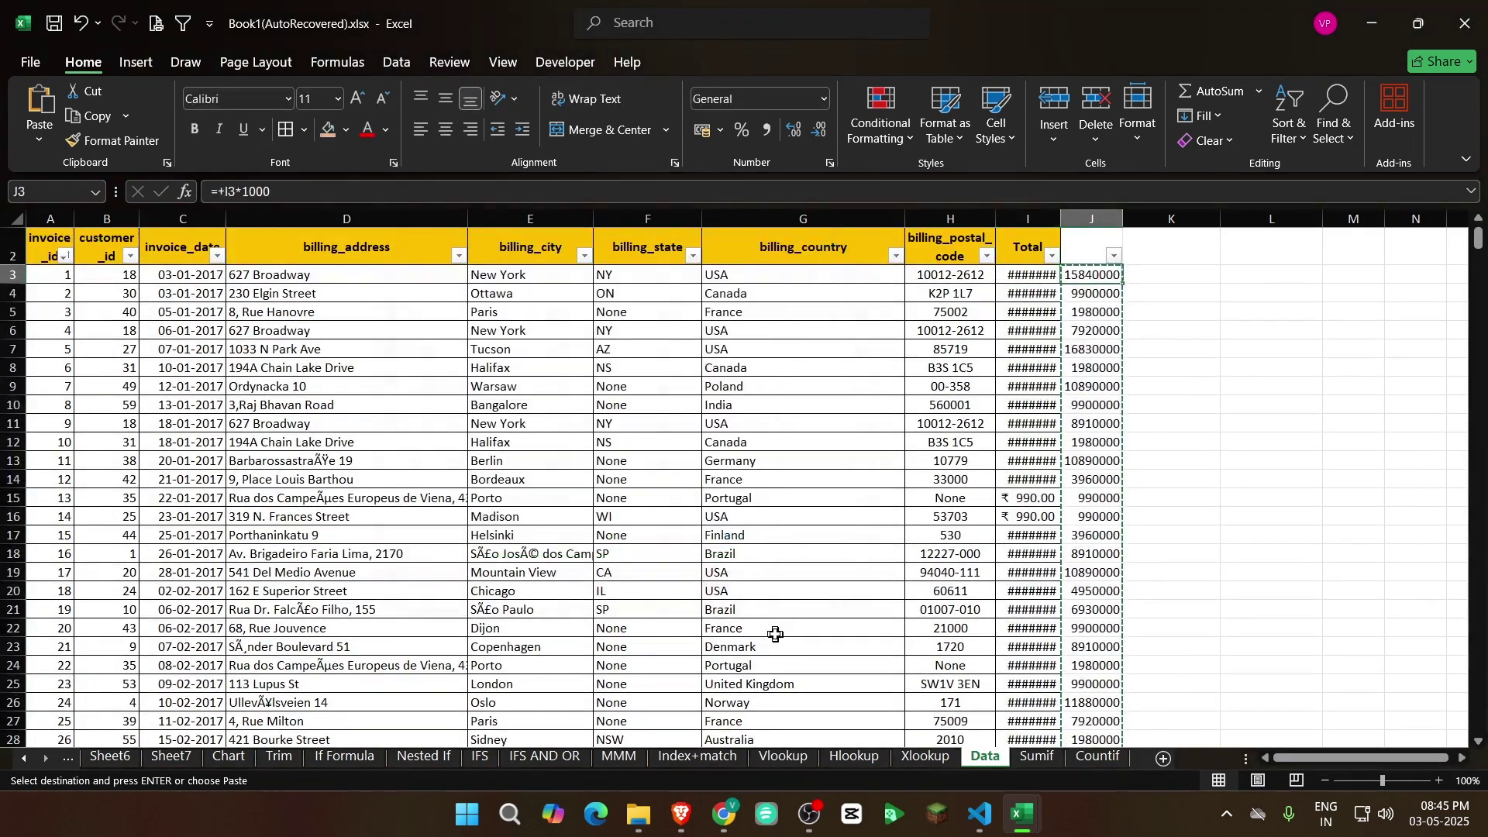
key(ctrl+shift+Down)
key(Escape)
key(ctrl+shift+Up)
AutoFit the width of the Total column to its amounts
key(Left)
key(ctrl+shift+Down)
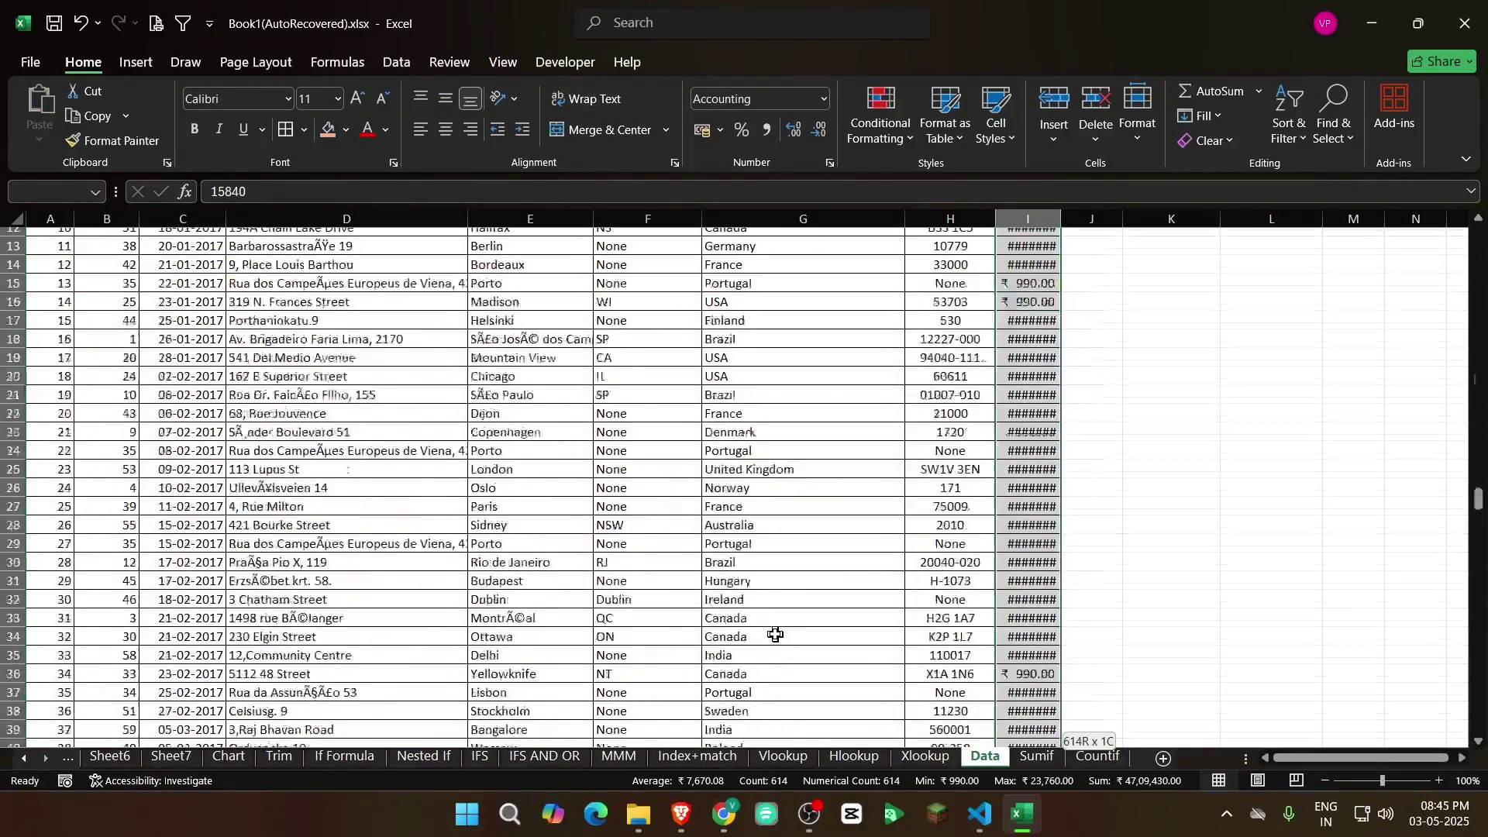
key(ctrl+Up)
key(alt+h)
key(o)
key(i)
Review the scaled amounts in the Total column of the Data sheet
key(ctrl+Home)
key(Down)
key(Down)
key(ctrl+Down)
key(ctrl+Up)
key(ctrl+Up)
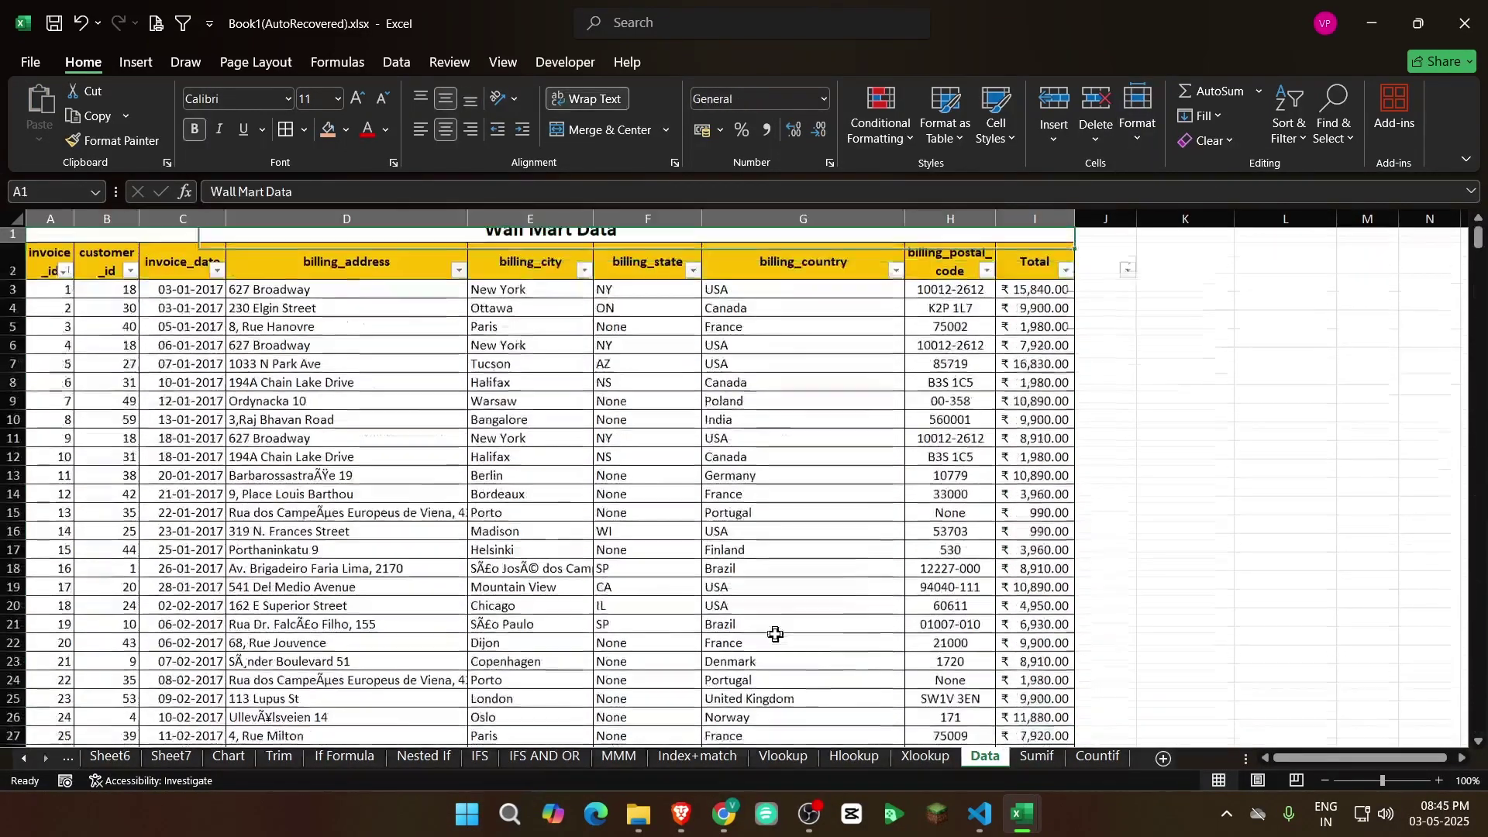
click(1139, 458)
click(1041, 304)
click(1008, 415)
click(1039, 306)
click(1039, 375)
click(1049, 282)
click(1042, 392)
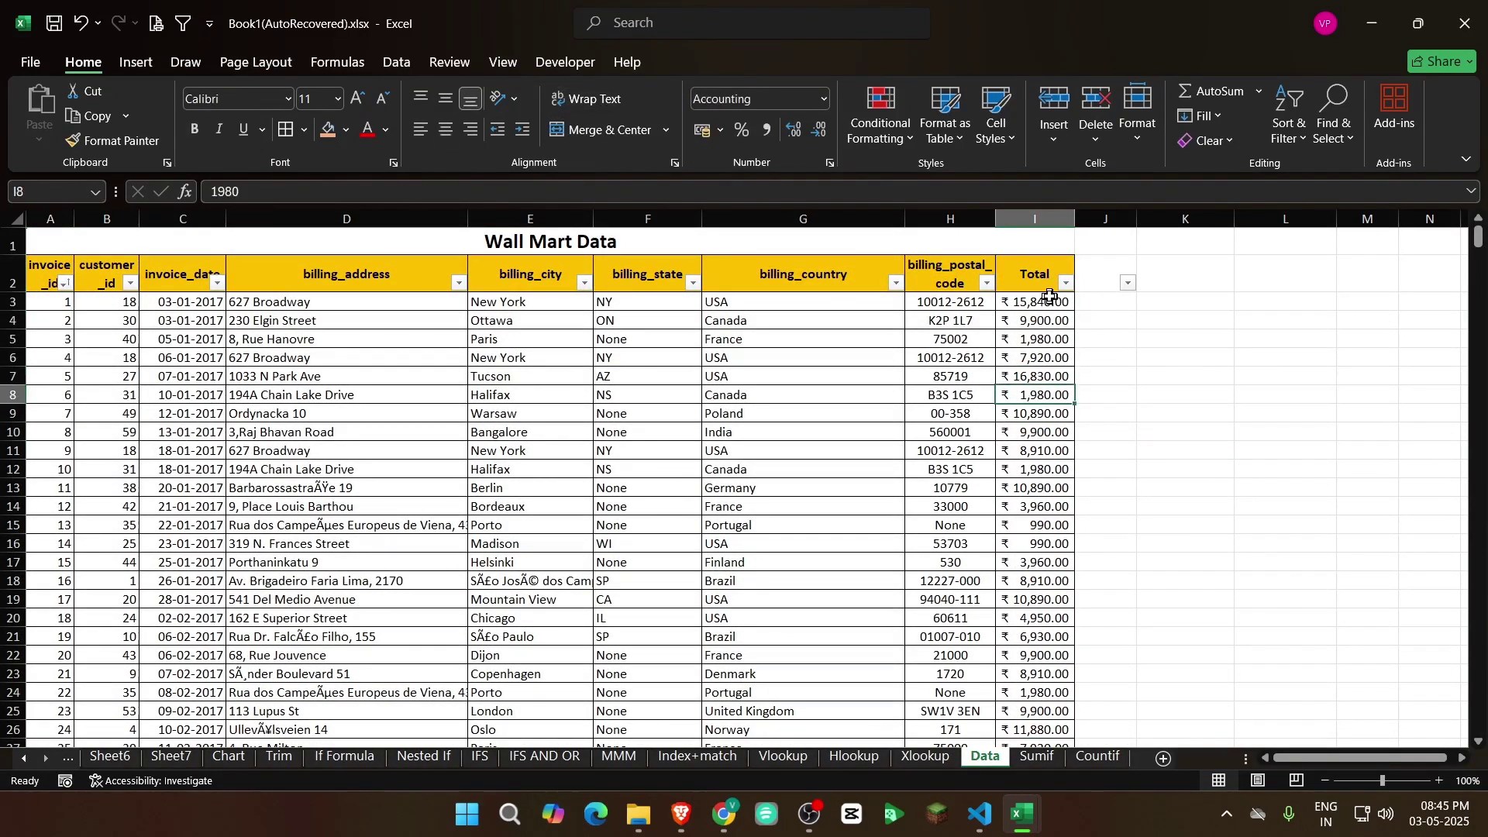
click(1042, 304)
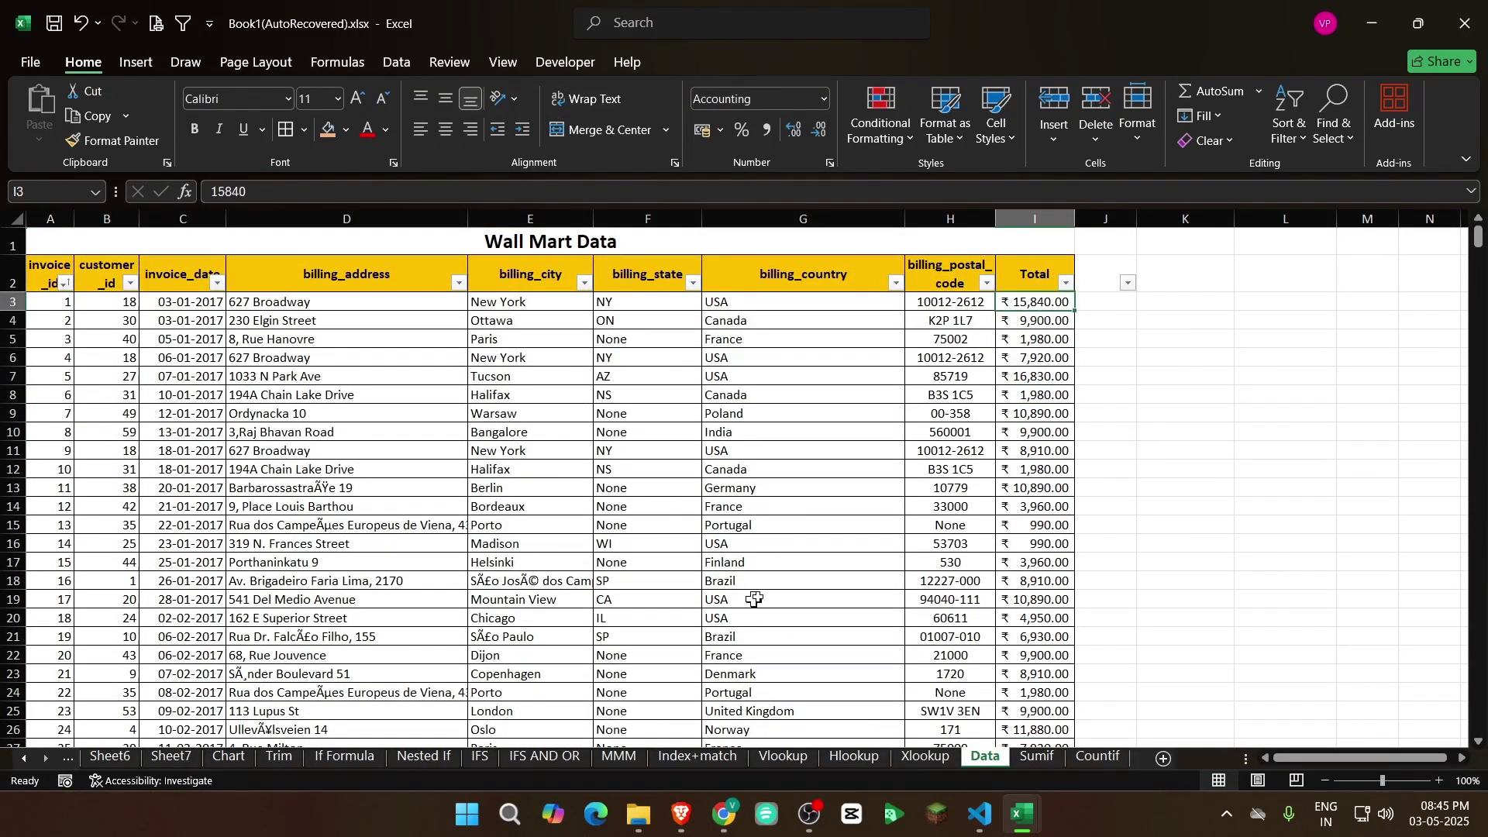
Open the Sumif sheet and examine the Sumif table's customer_id entries and empty Total cells
click(1036, 757)
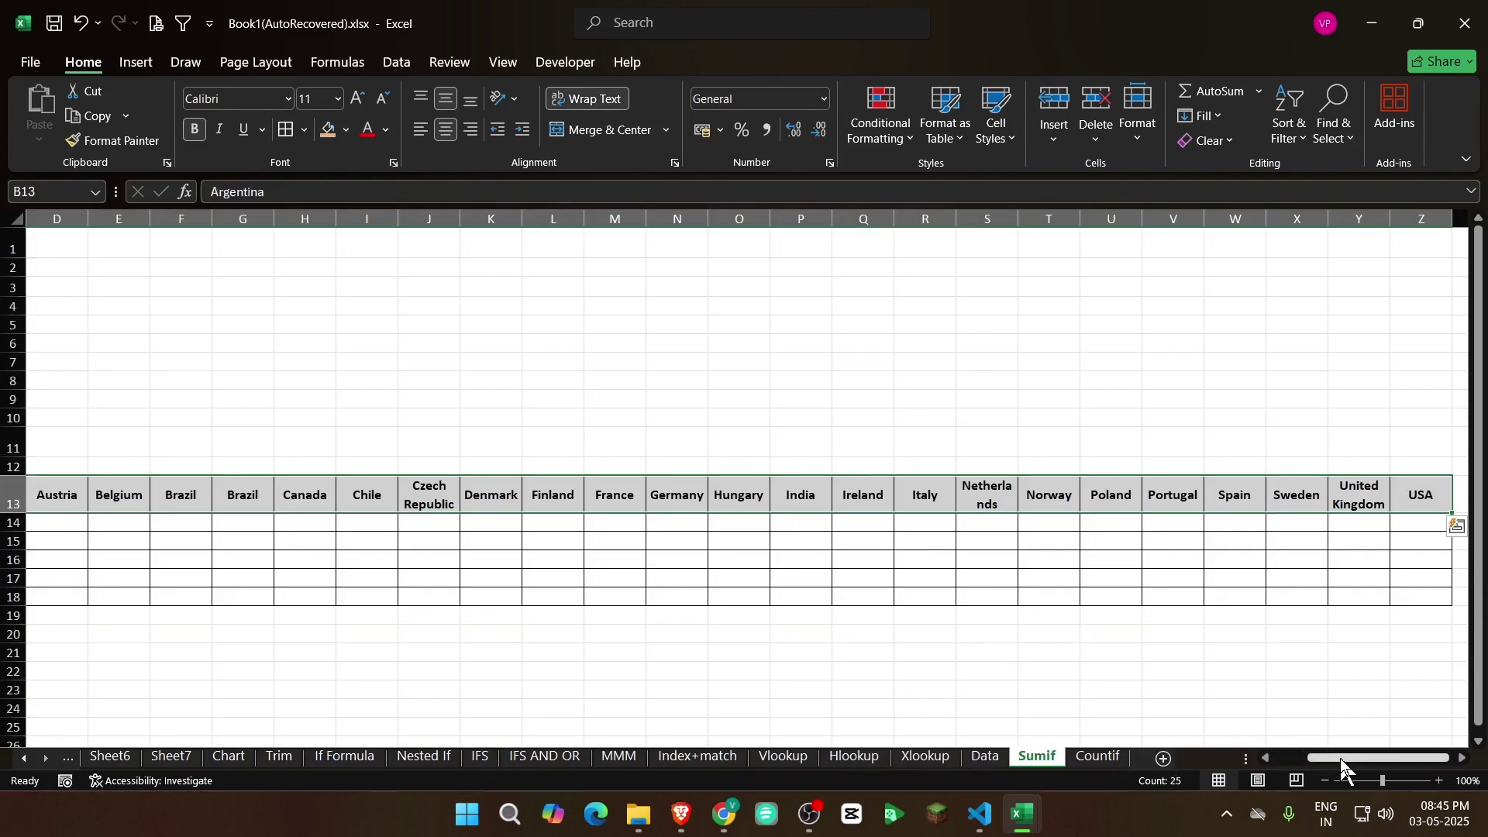
drag(1336, 767, 807, 761)
click(384, 442)
click(200, 306)
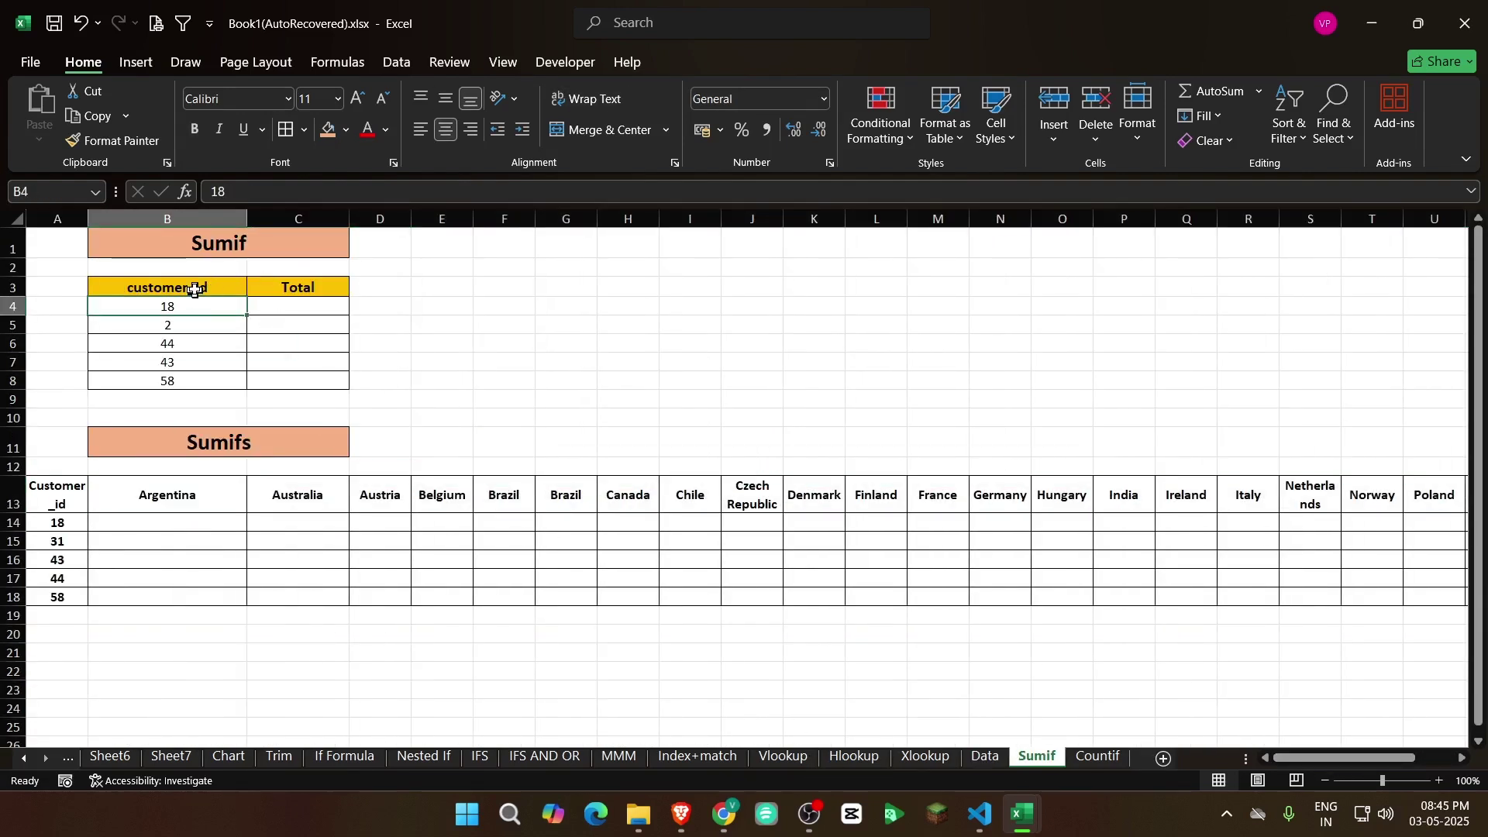
drag(196, 291, 322, 438)
drag(205, 309, 205, 381)
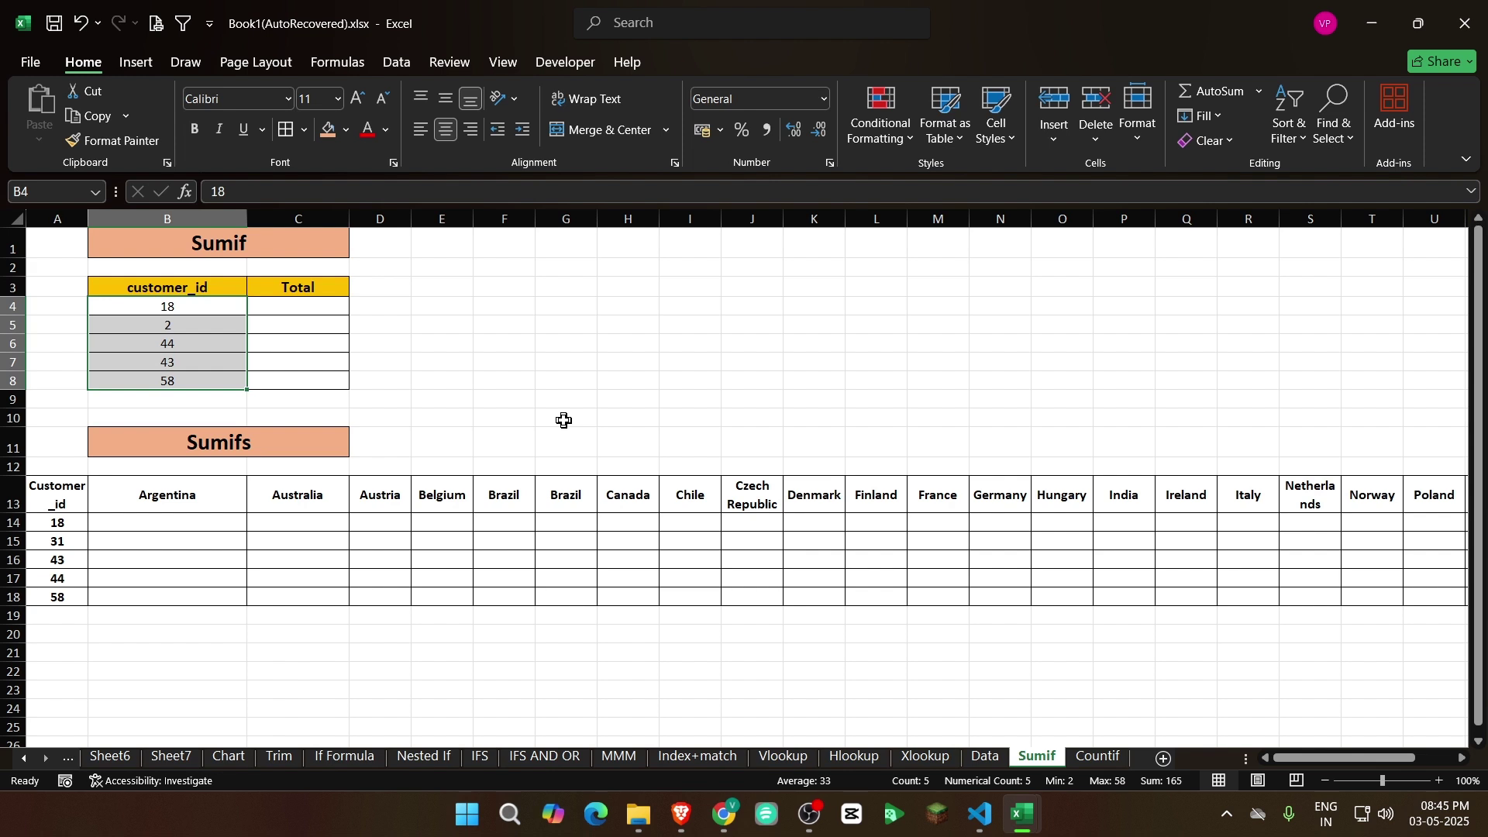
click(449, 324)
drag(298, 306, 293, 377)
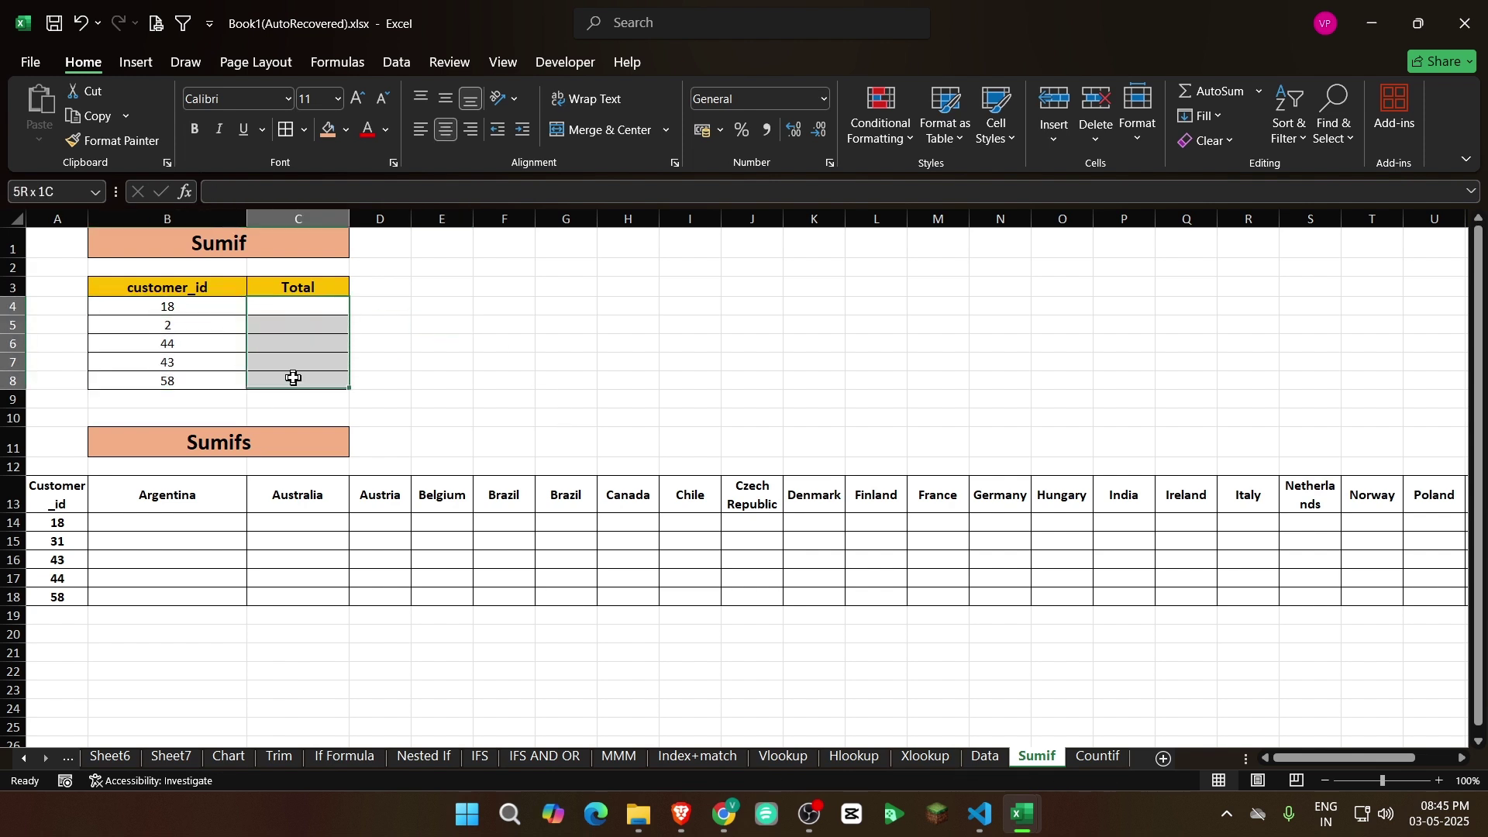
click(478, 375)
drag(232, 309, 219, 379)
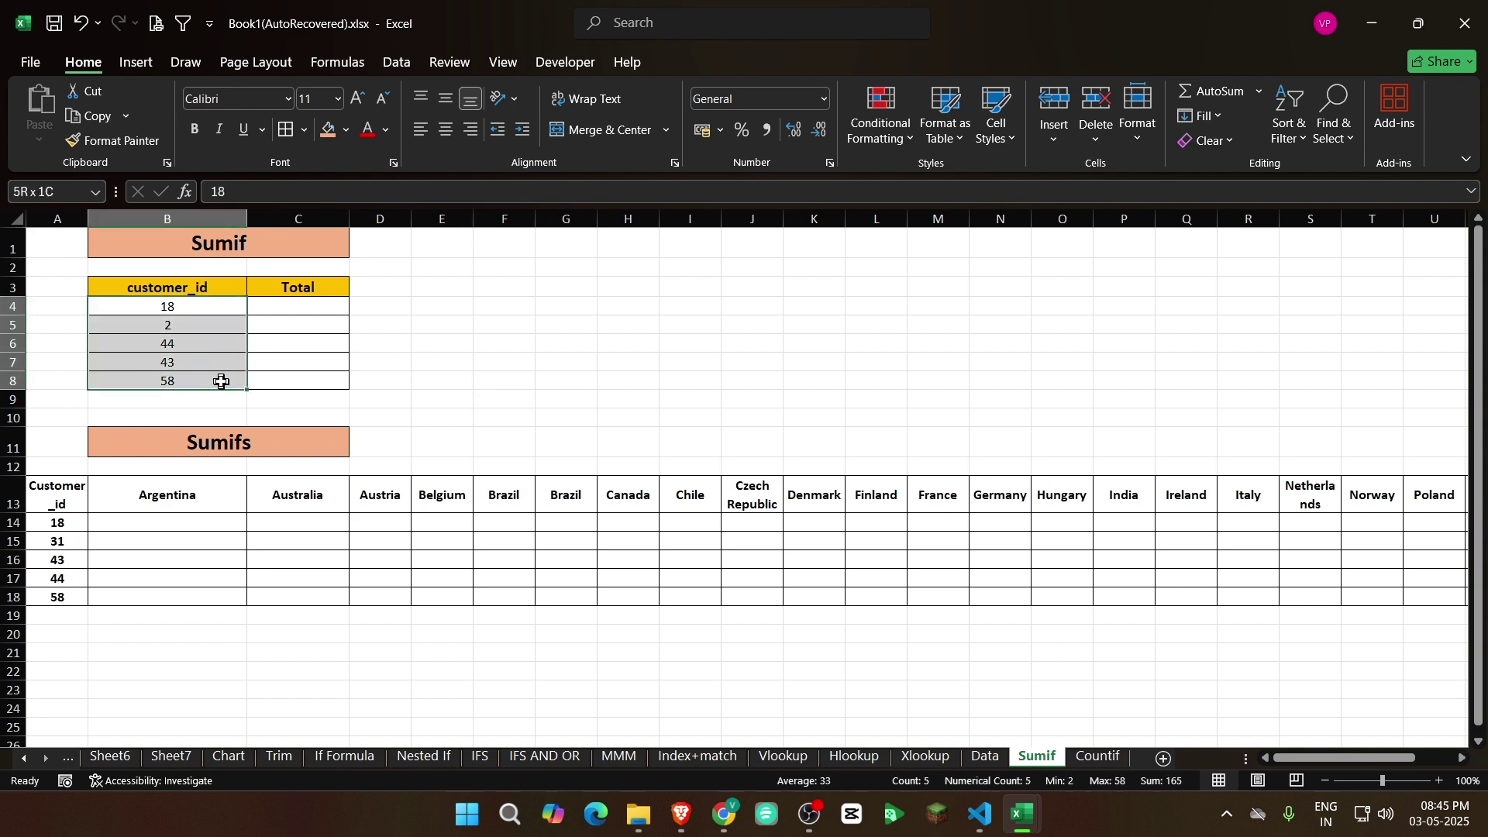
Filter the Data sheet to customer_id 18 and check the sum of its Total amounts, returning to the Sumif sheet
click(288, 308)
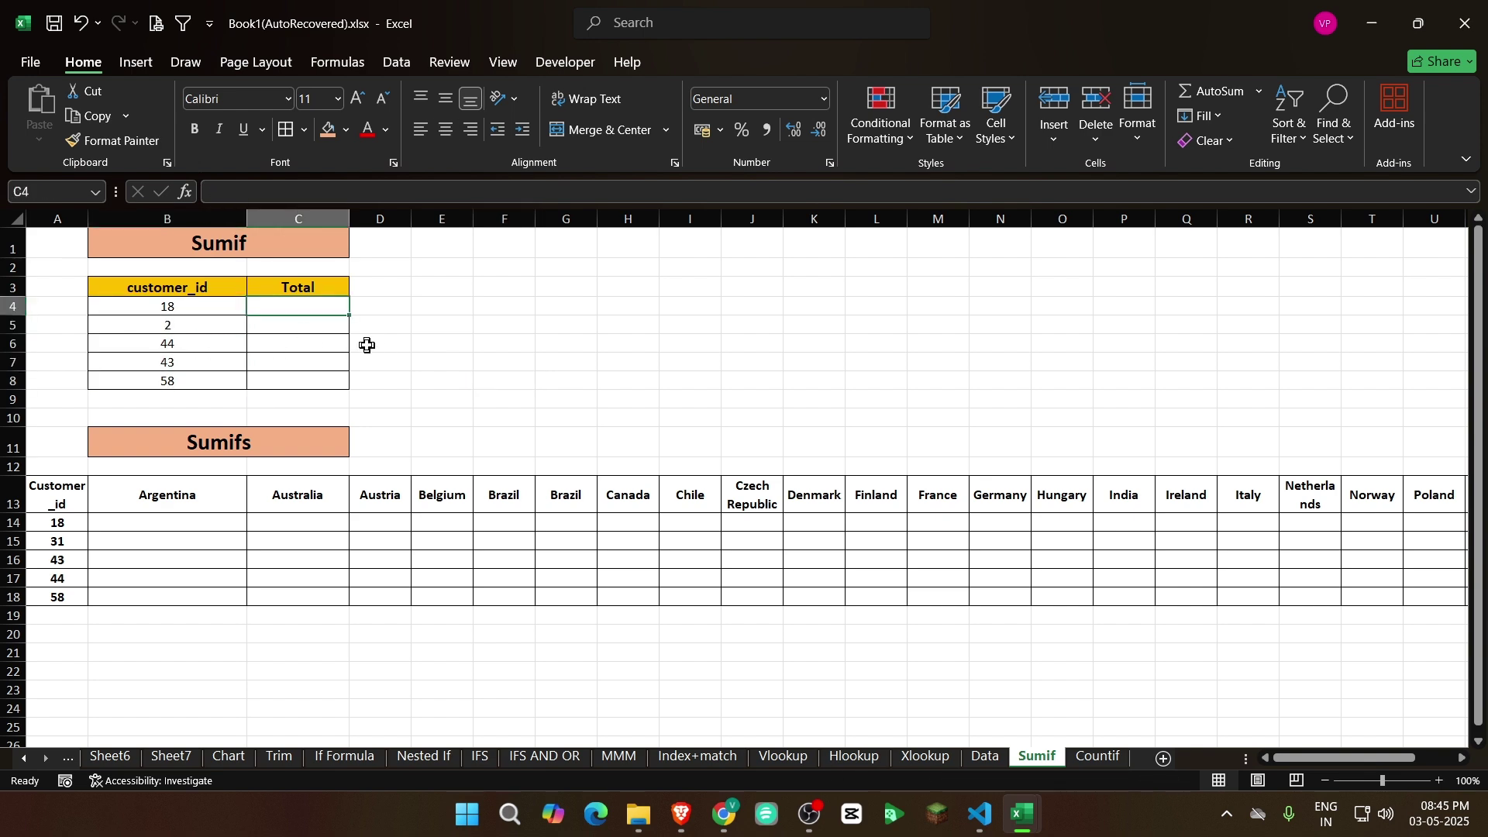
click(985, 756)
drag(106, 320, 106, 338)
click(131, 283)
click(118, 511)
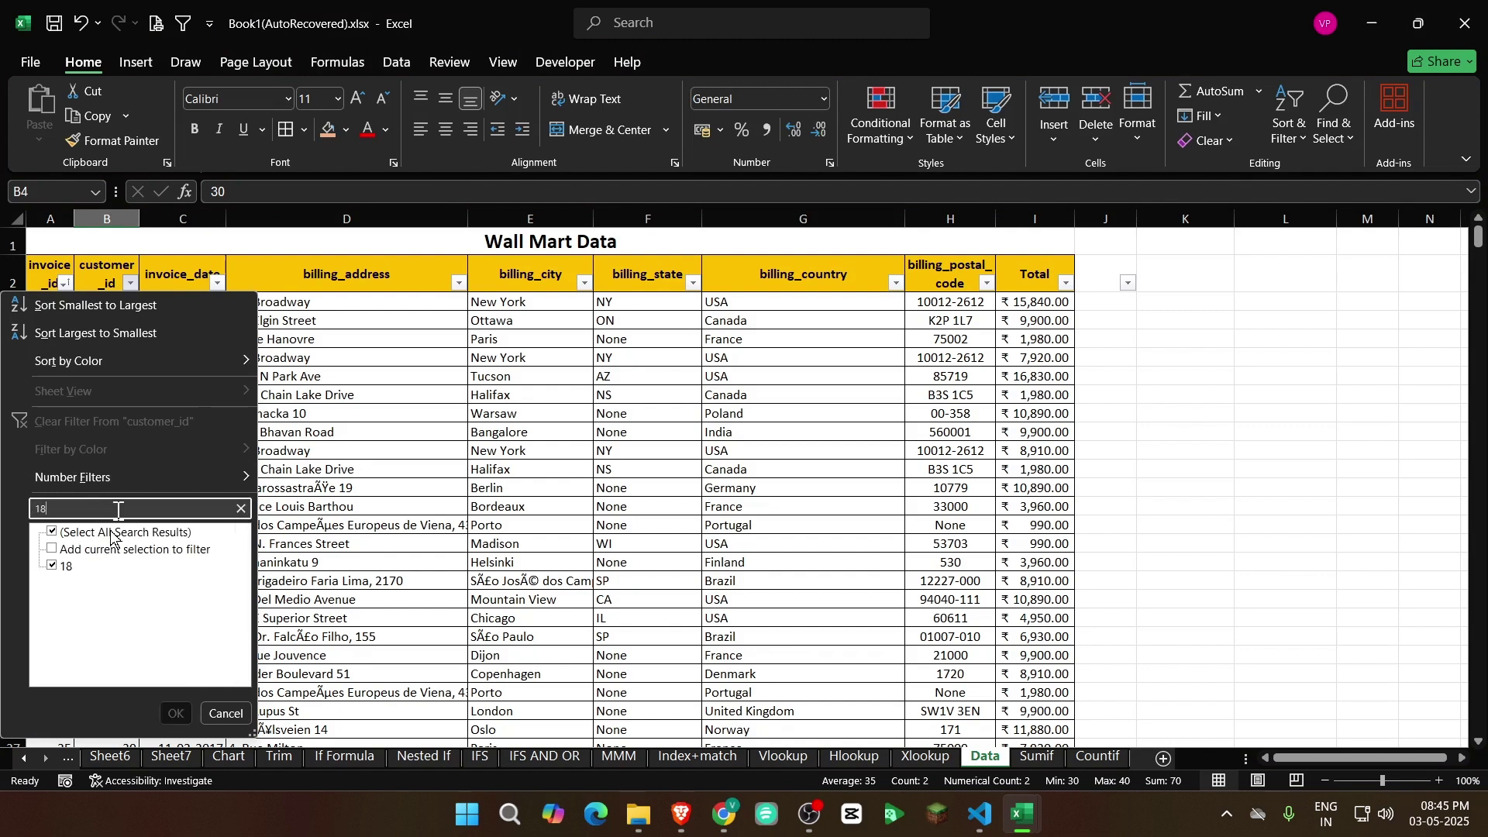
click(175, 713)
click(950, 413)
drag(1034, 302, 1042, 431)
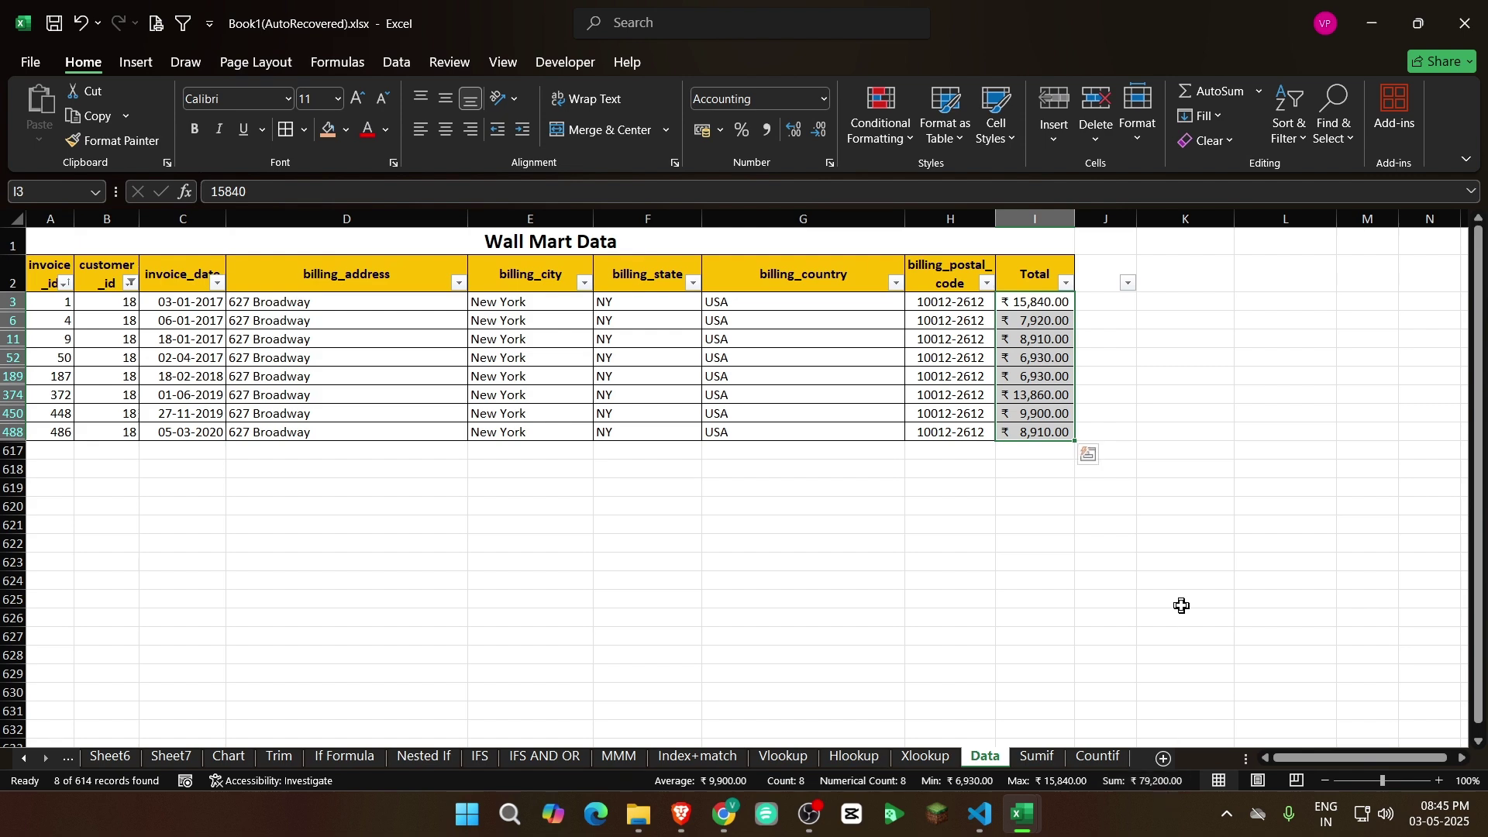
drag(985, 757, 1050, 767)
click(1037, 757)
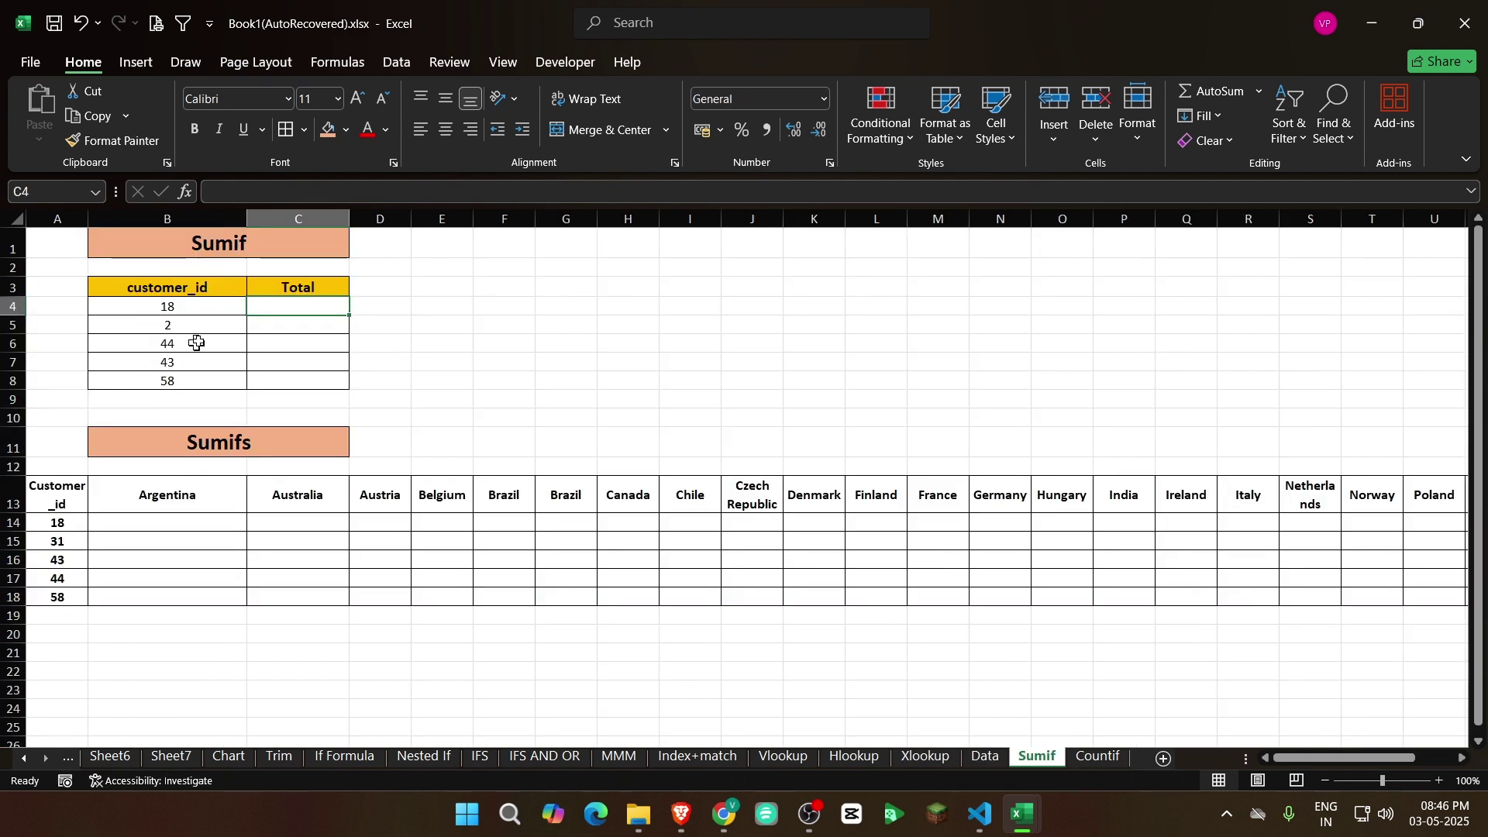
Filter the Data sheet to customer_id 2 and check the sum of its Total amounts
click(985, 757)
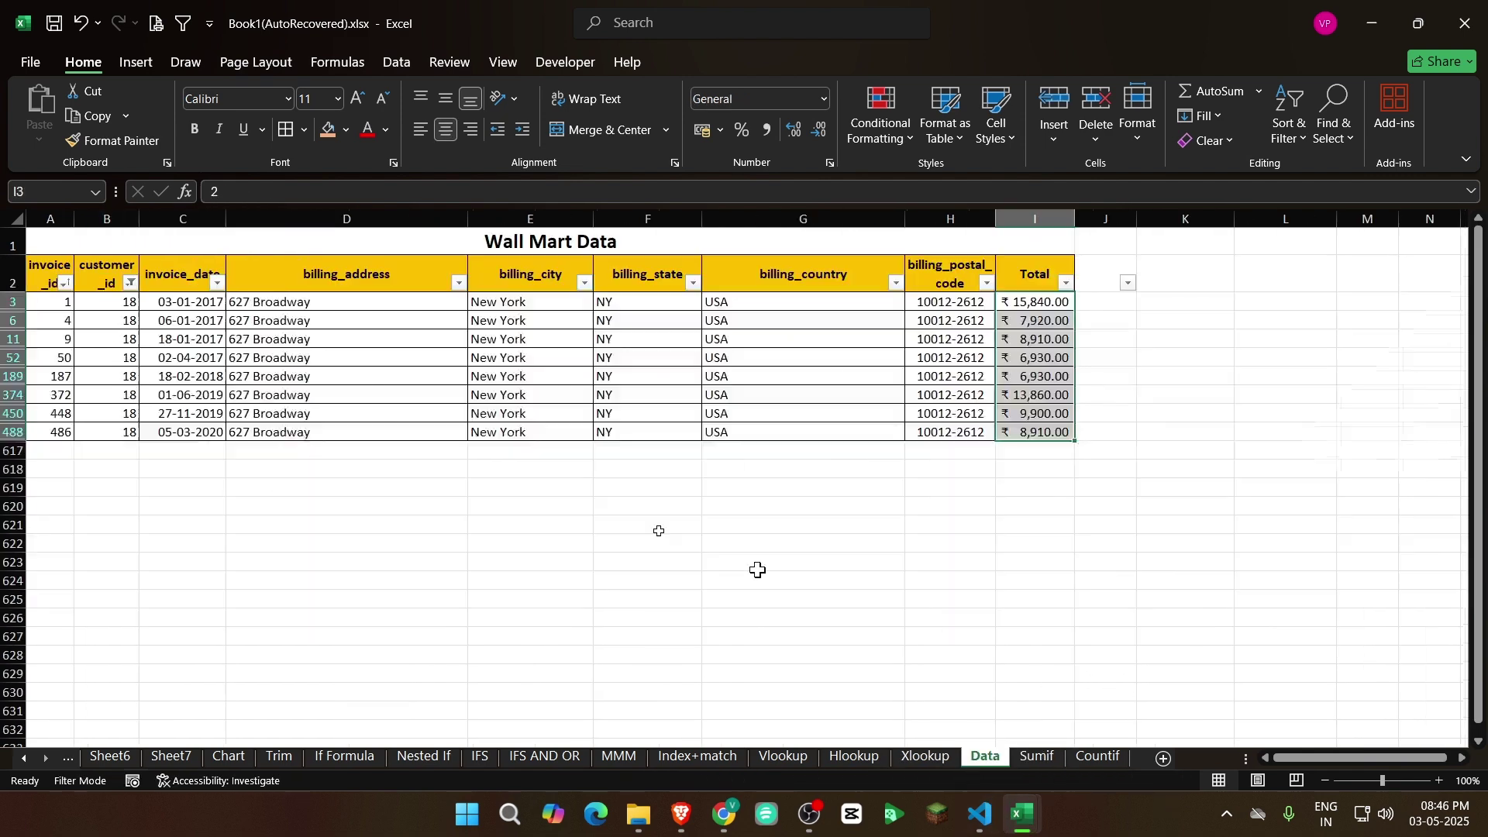
click(130, 282)
click(73, 534)
click(51, 567)
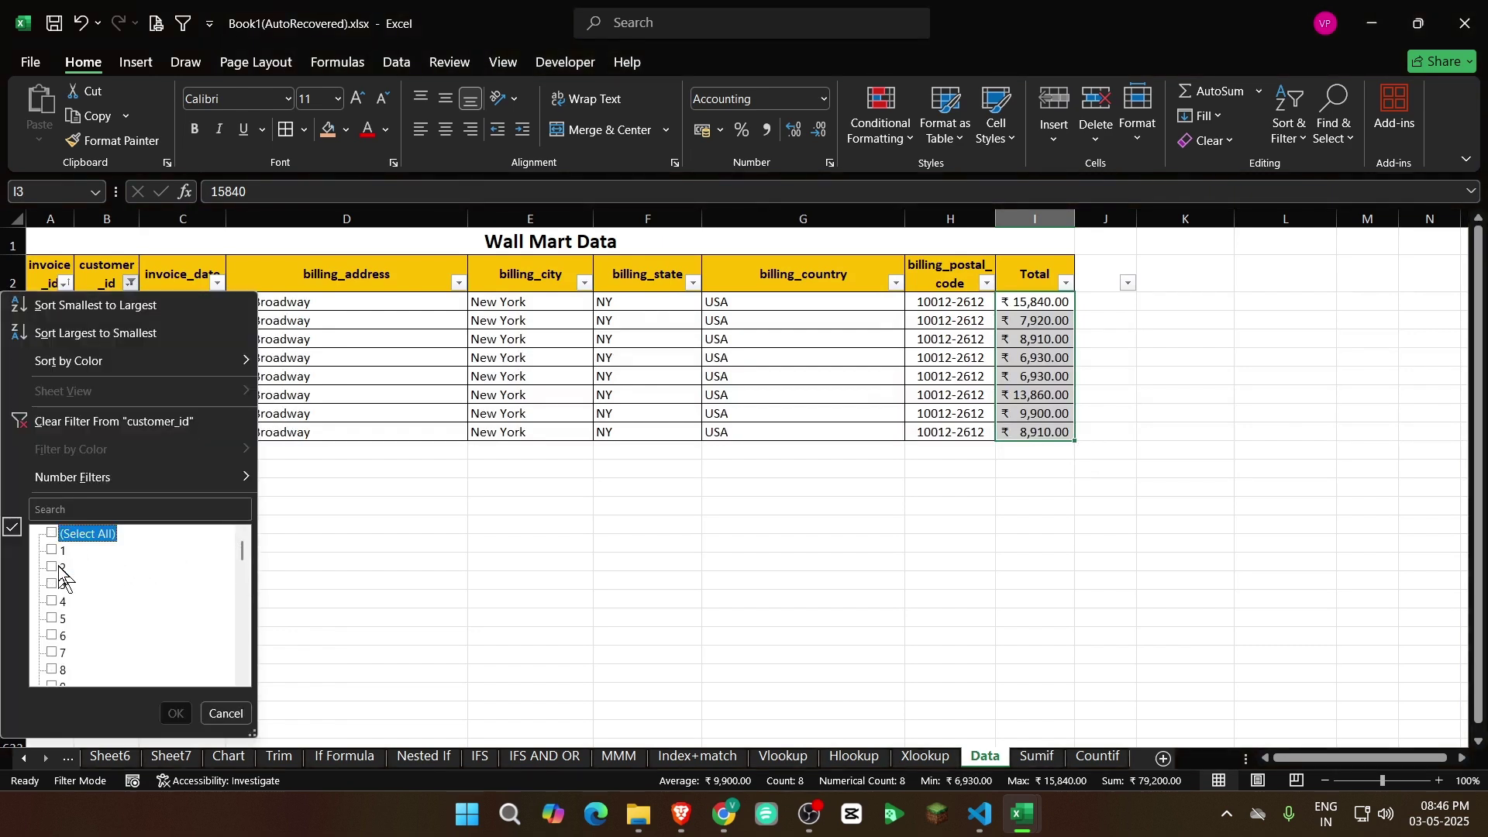
click(175, 713)
drag(1023, 302, 1029, 496)
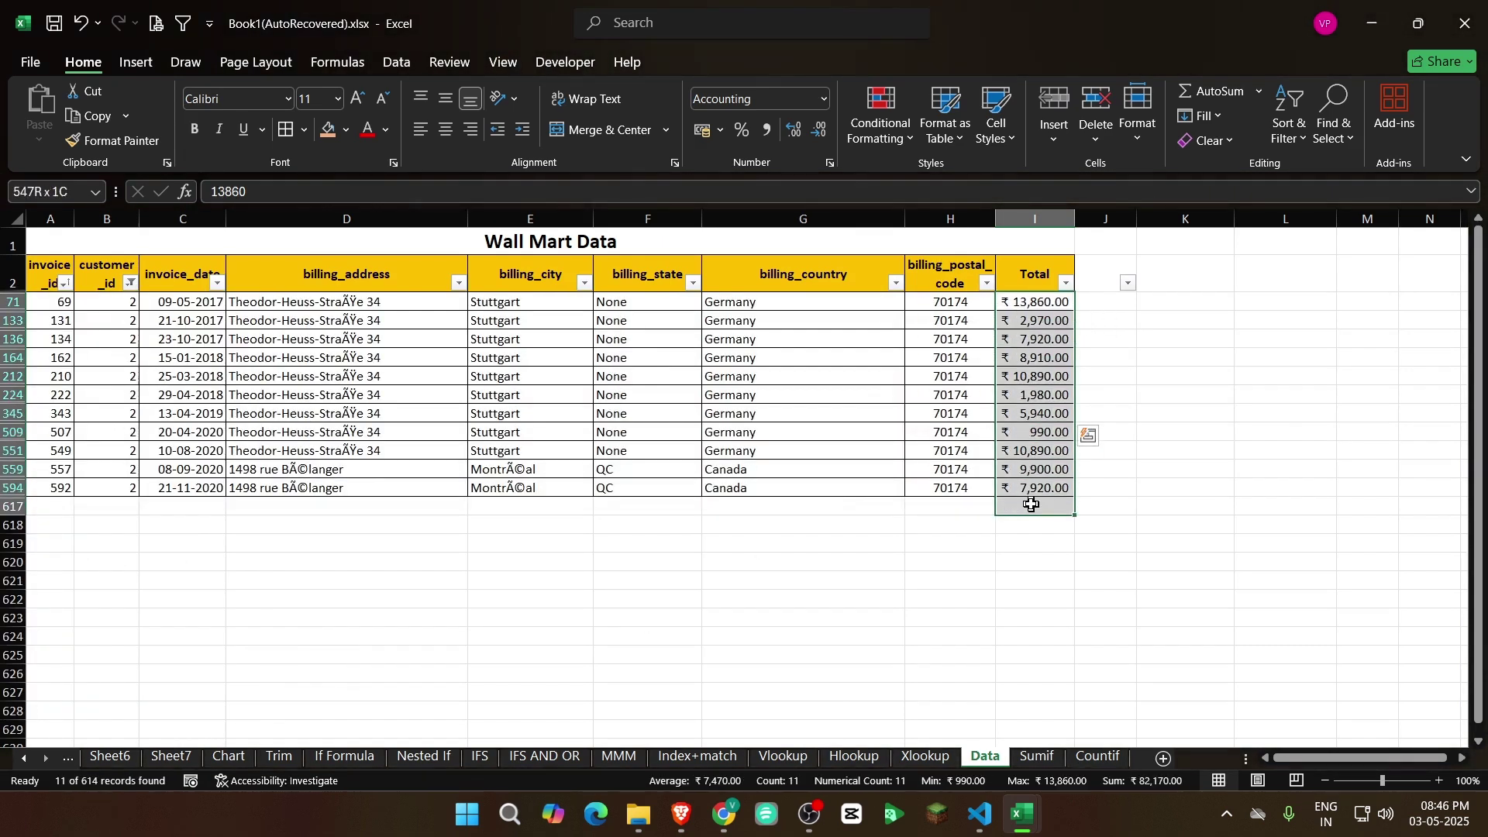
click(1272, 490)
Restore all customer_id values in the Data sheet's filter and return to the Sumif sheet
click(130, 282)
click(100, 533)
click(565, 631)
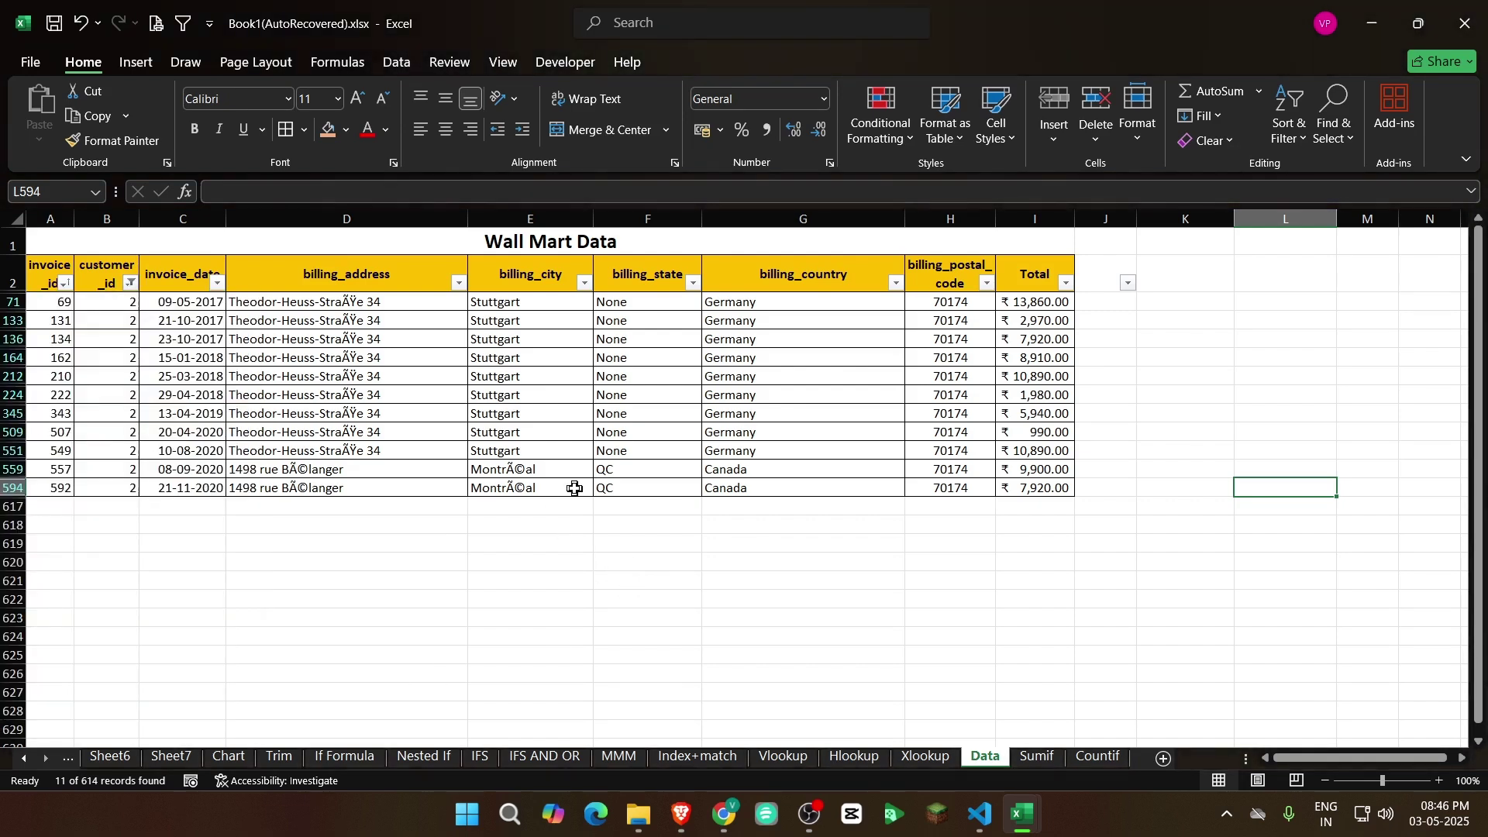
click(131, 282)
click(85, 535)
click(172, 714)
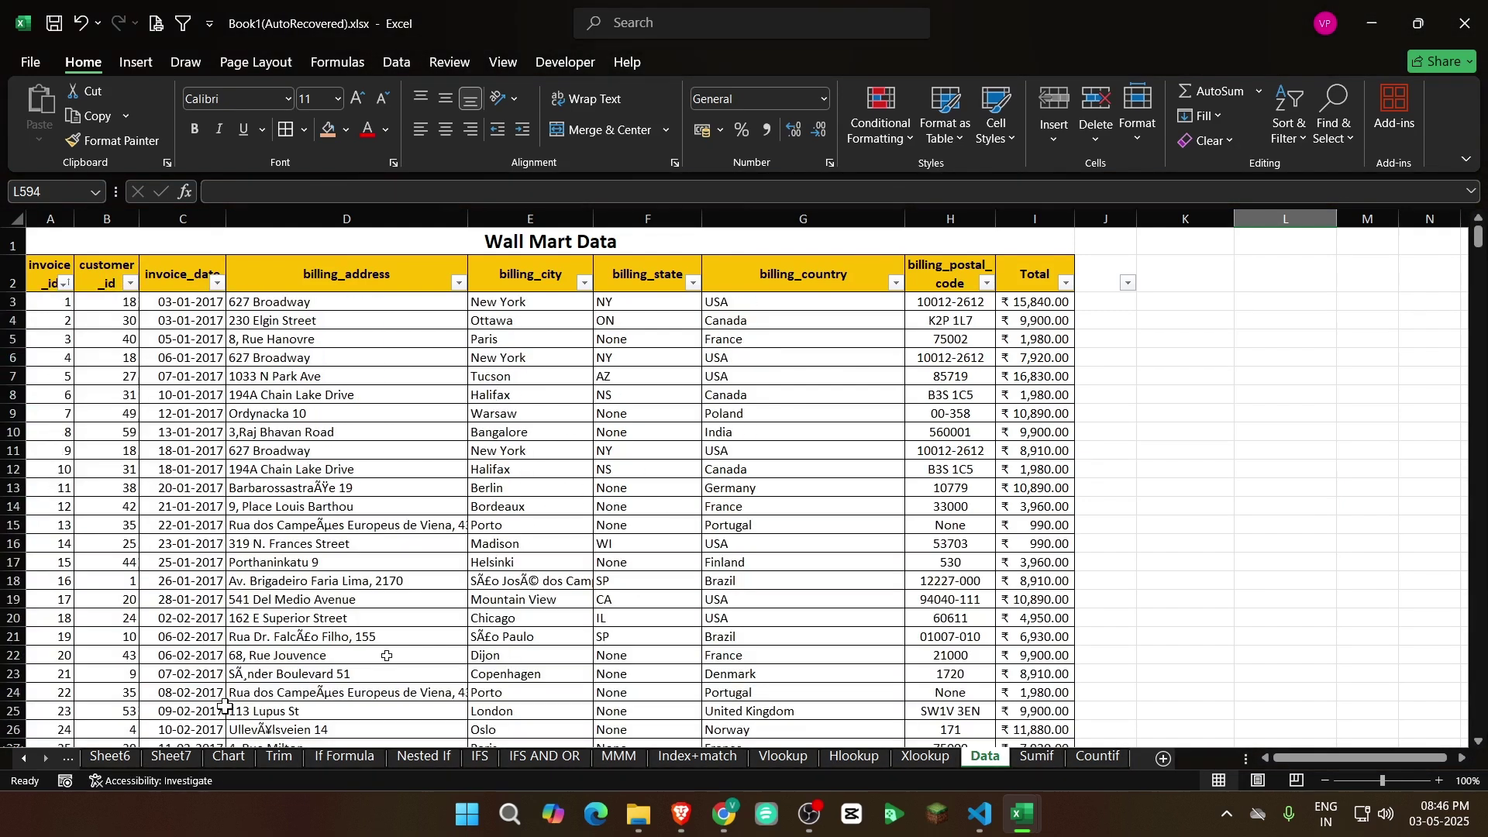
click(1055, 759)
click(429, 481)
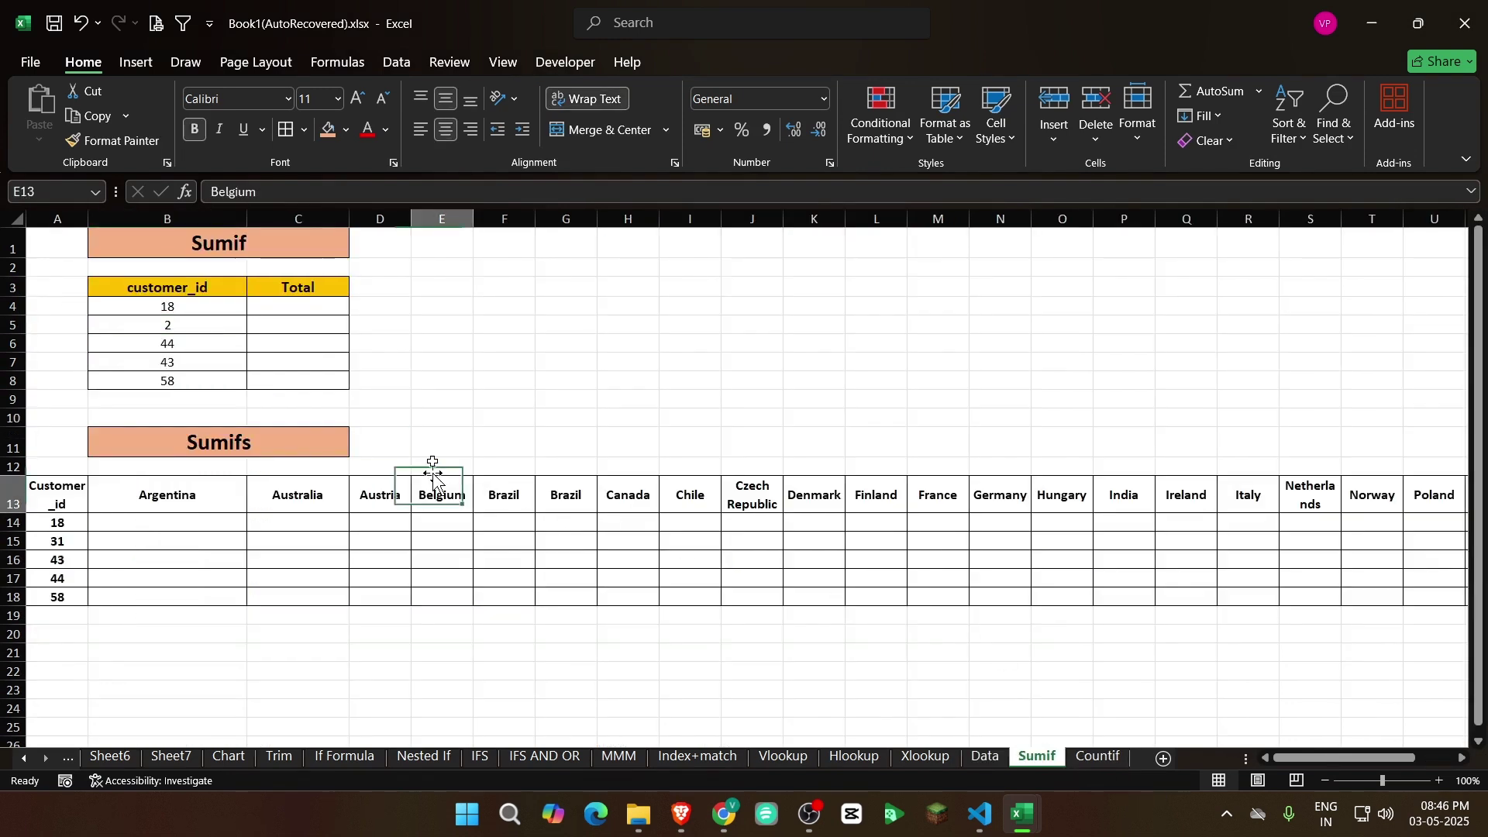
Start a formula in C4, the Total cell for customer 18, by entering =sum
click(330, 307)
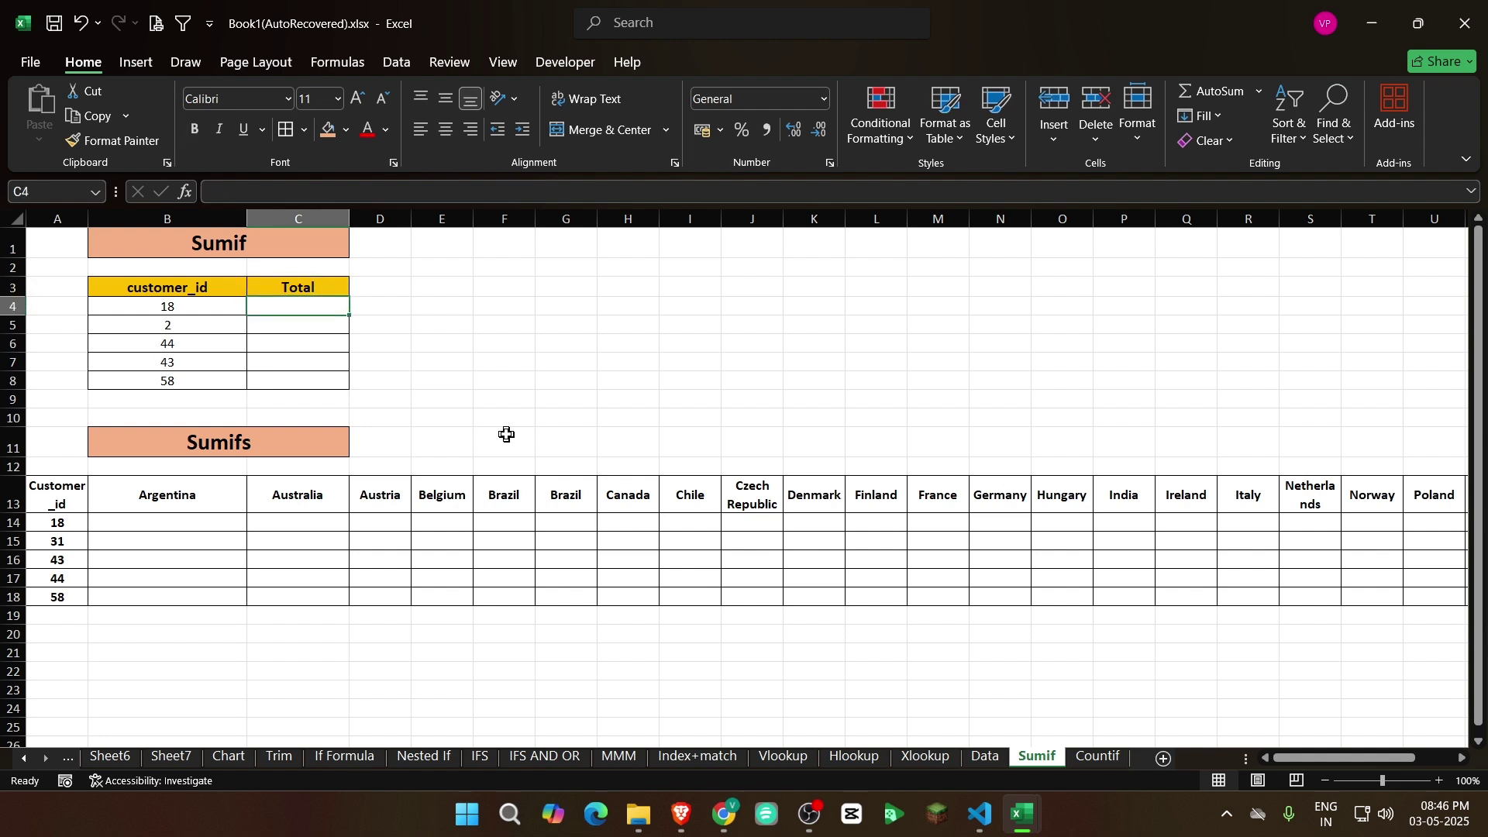
text(=)
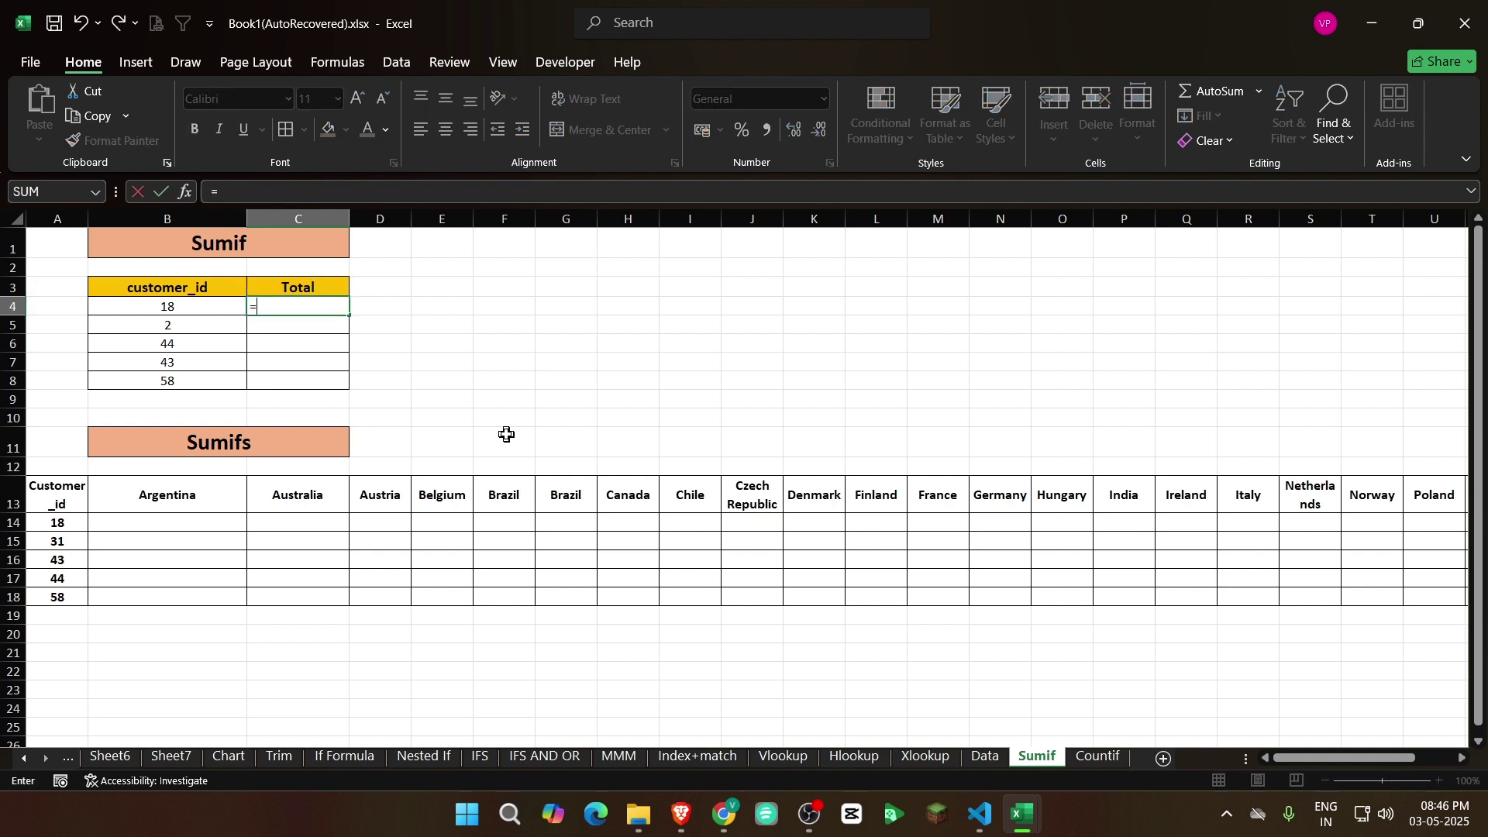
text(sum)
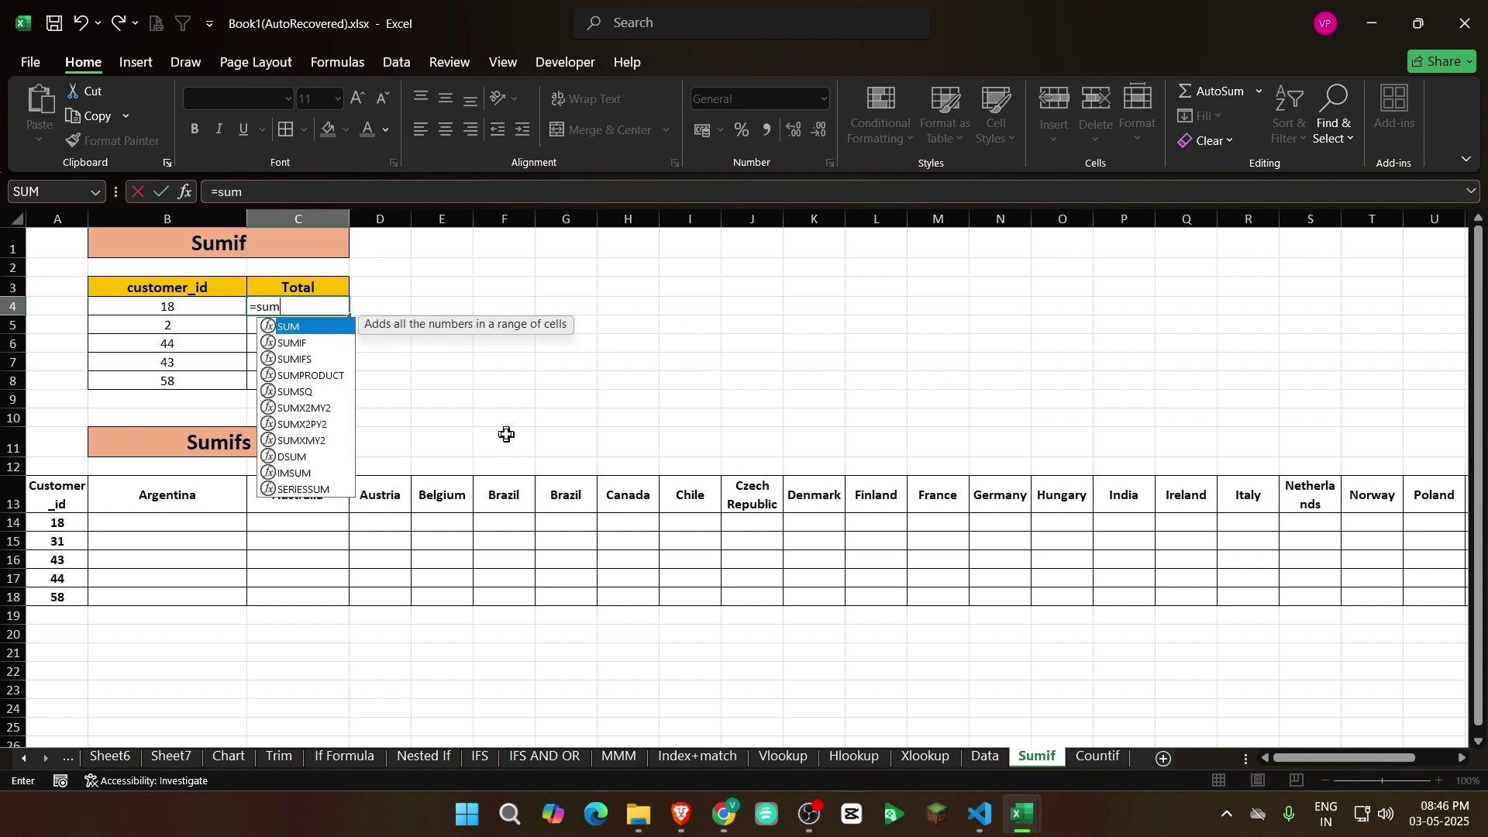
Look through the suggested functions that match sum, comparing SUM, SUMIF, SUMIFS and SUMPRODUCT
key(Down)
key(Down)
key(Down)
key(Down)
key(Down)
key(Down)
key(Down)
key(Down)
key(Down)
key(Down)
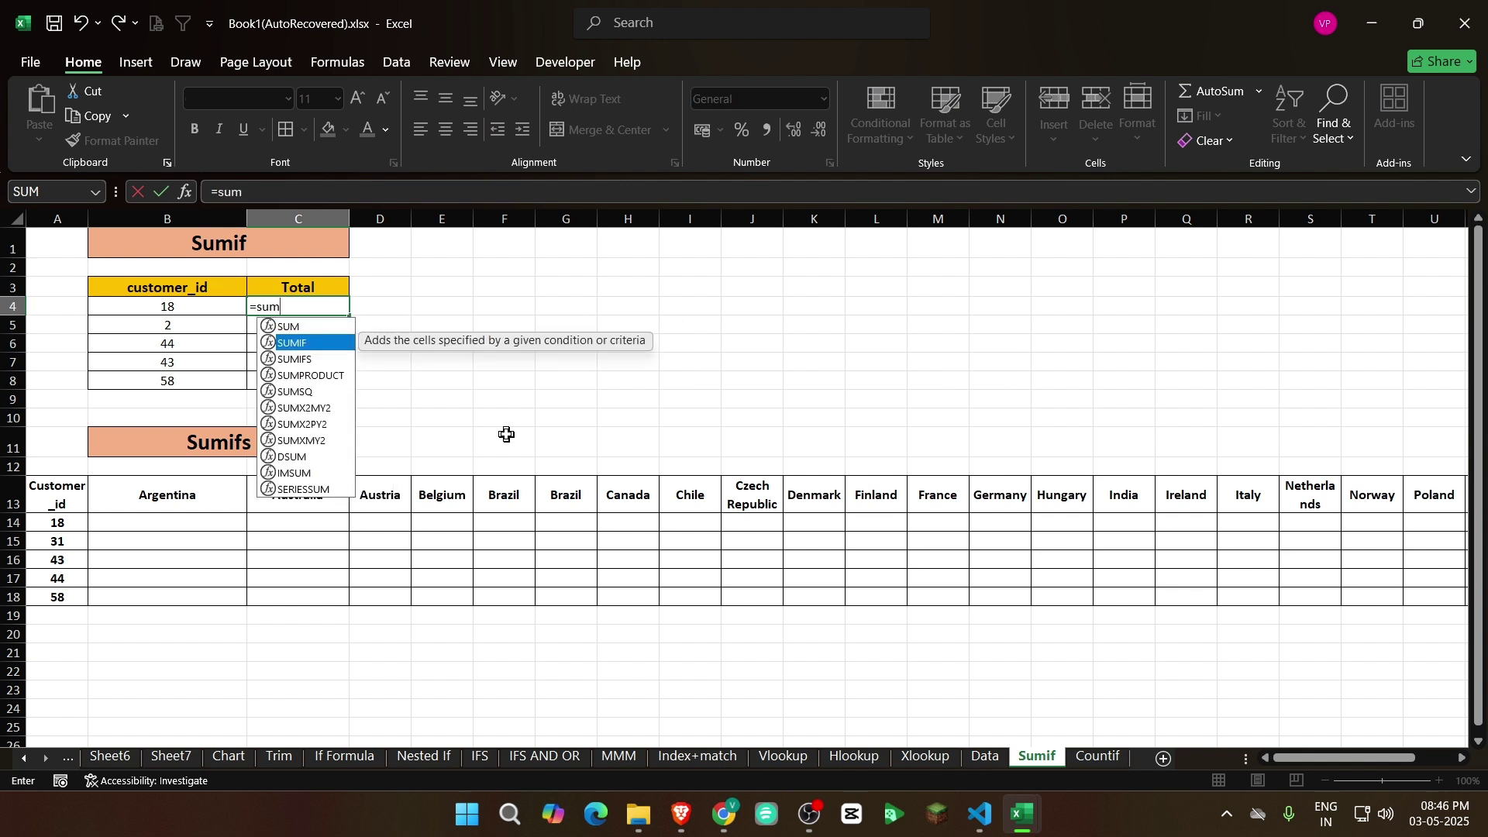
key(Up)
key(Up)
key(Up)
key(Up)
key(Up)
key(Up)
key(Up)
key(Up)
key(Down)
key(Up)
key(Down)
key(Down)
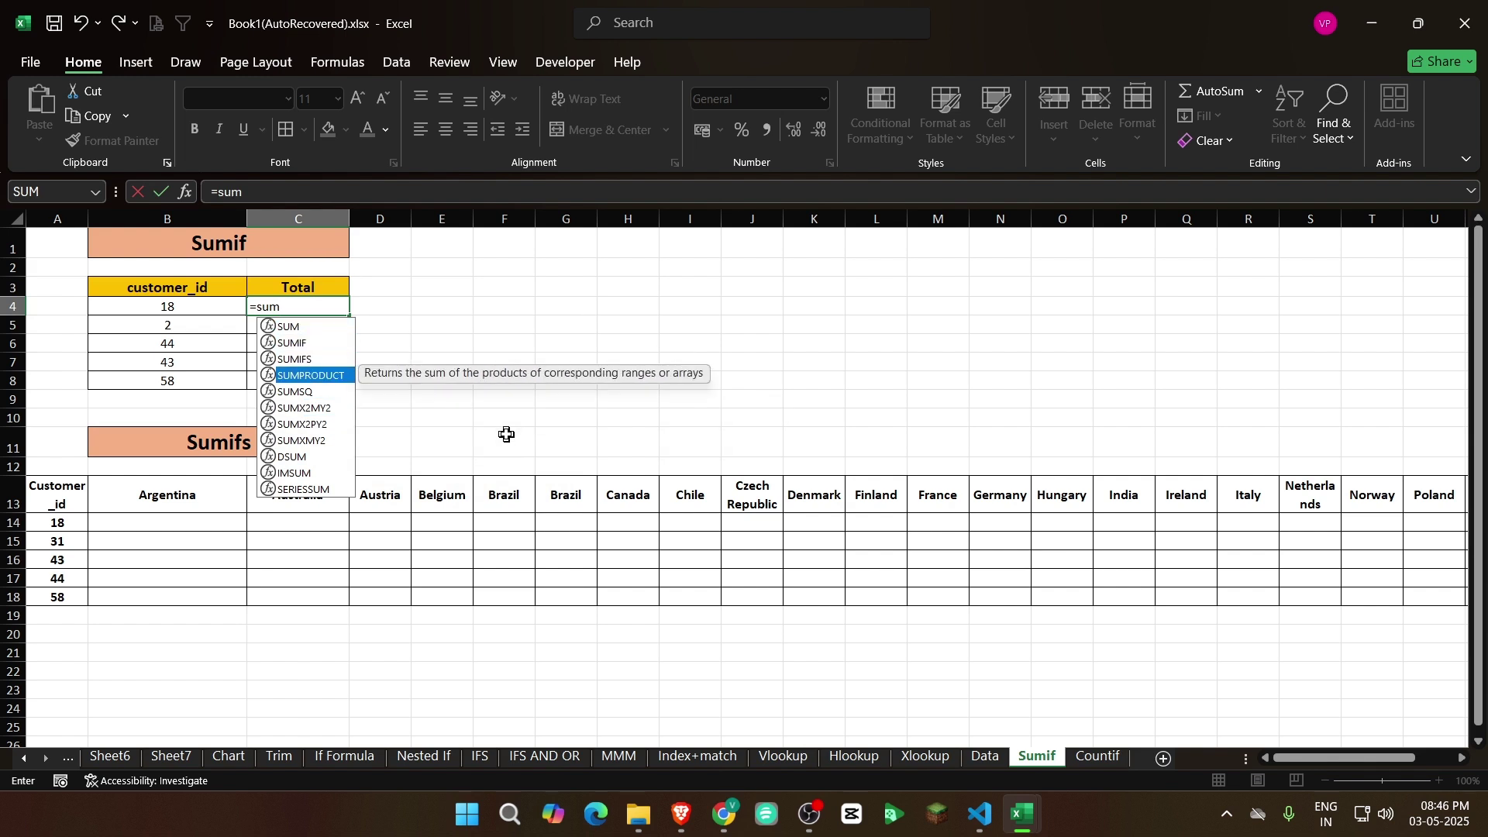
key(Down)
key(Down)
key(Down)
key(Down)
key(Down)
key(Down)
key(Up)
key(Up)
key(Up)
key(Up)
key(Up)
key(Up)
key(Up)
key(Up)
key(Up)
key(Down)
key(Down)
key(Up)
key(Down)
key(Up)
key(Up)
key(Down)
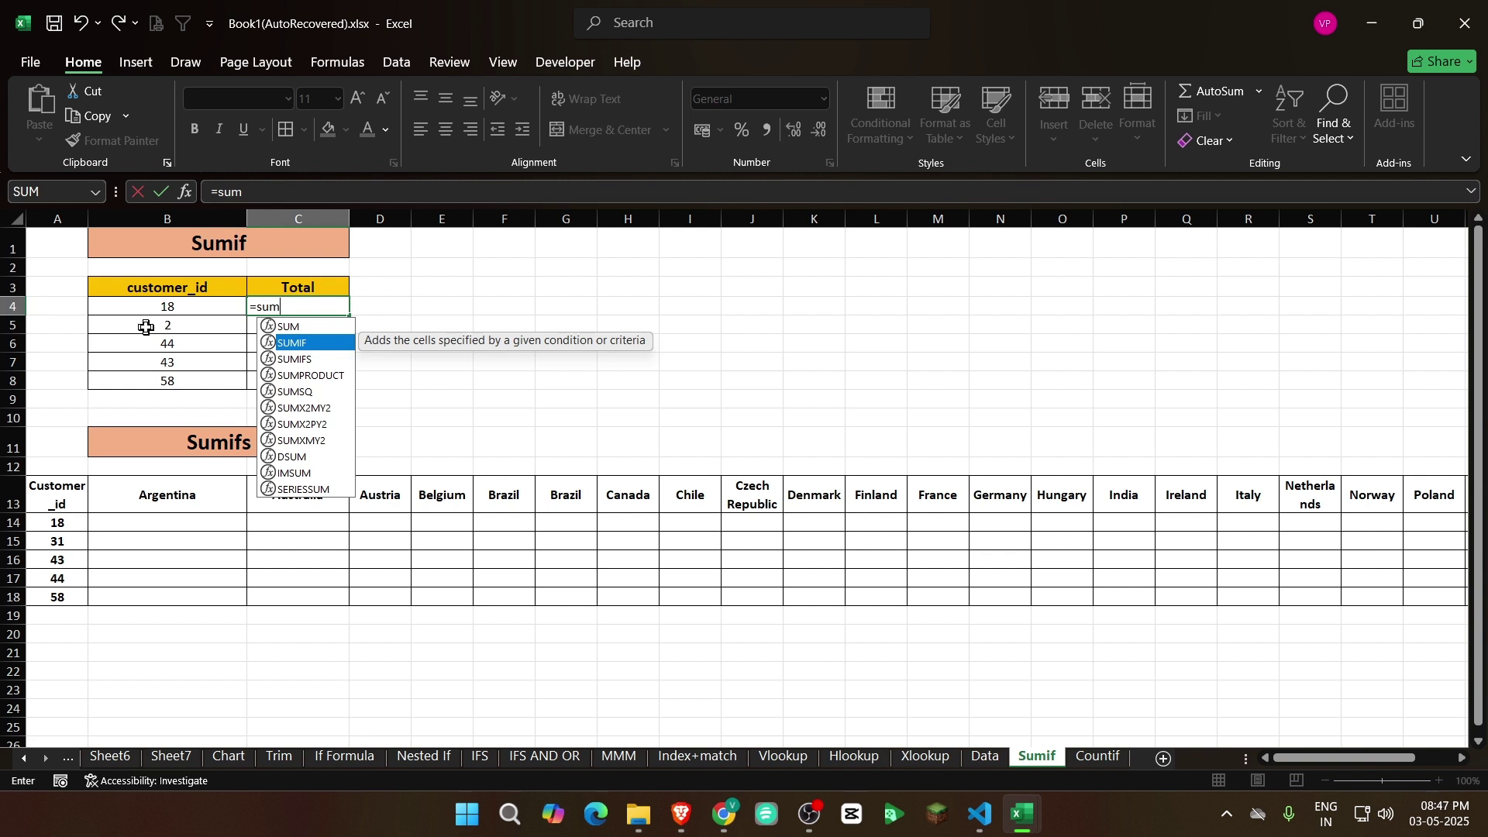
Insert the SUMIF function into the formula in C4
key(Up)
key(Down)
key(Up)
key(Down)
key(Tab)
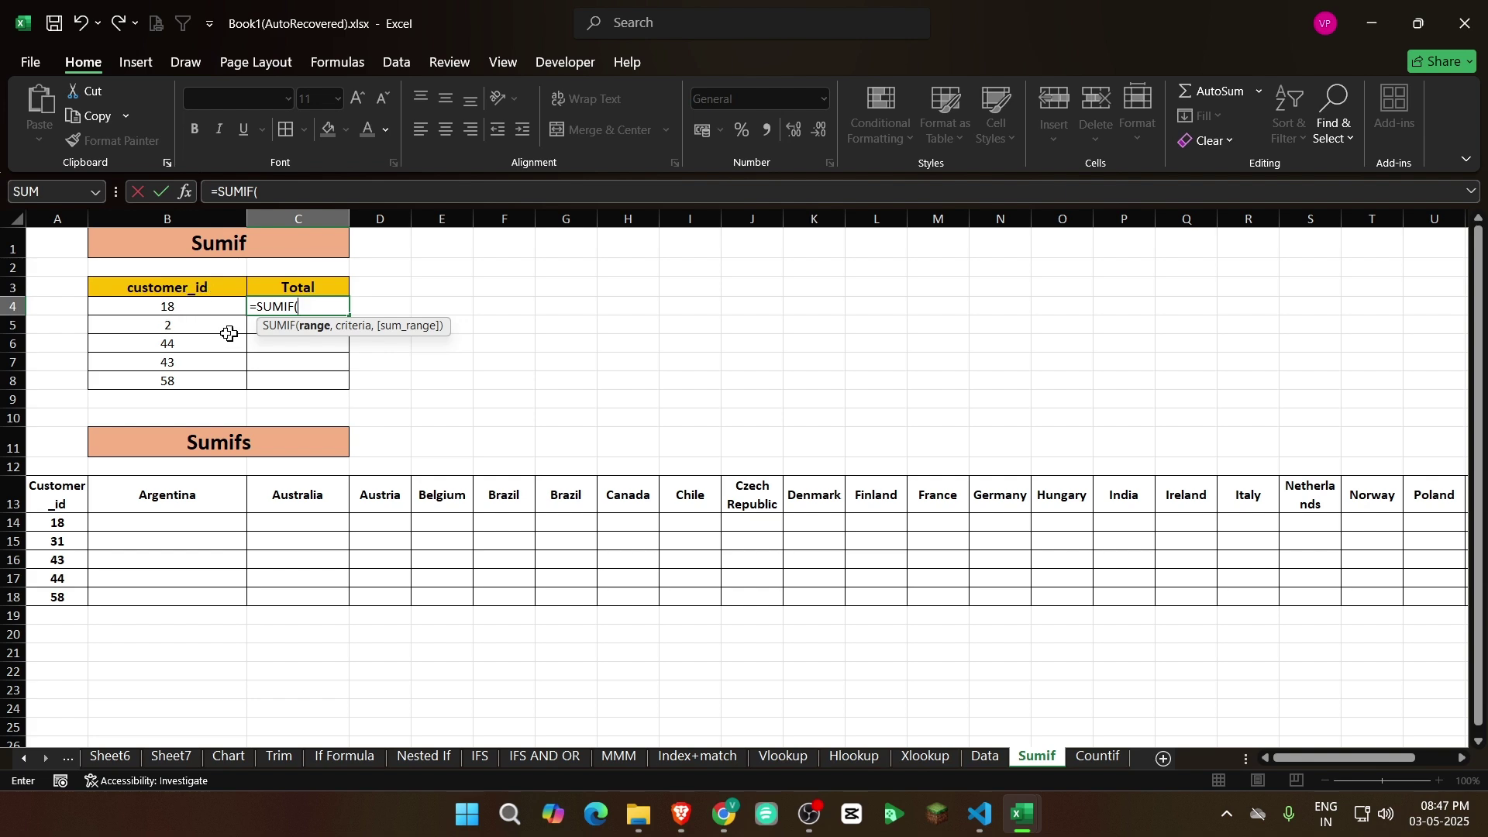
Set the SUMIF range to the Data sheet's customer_id values, as the absolute reference Data!$B$3:$B$616
click(978, 759)
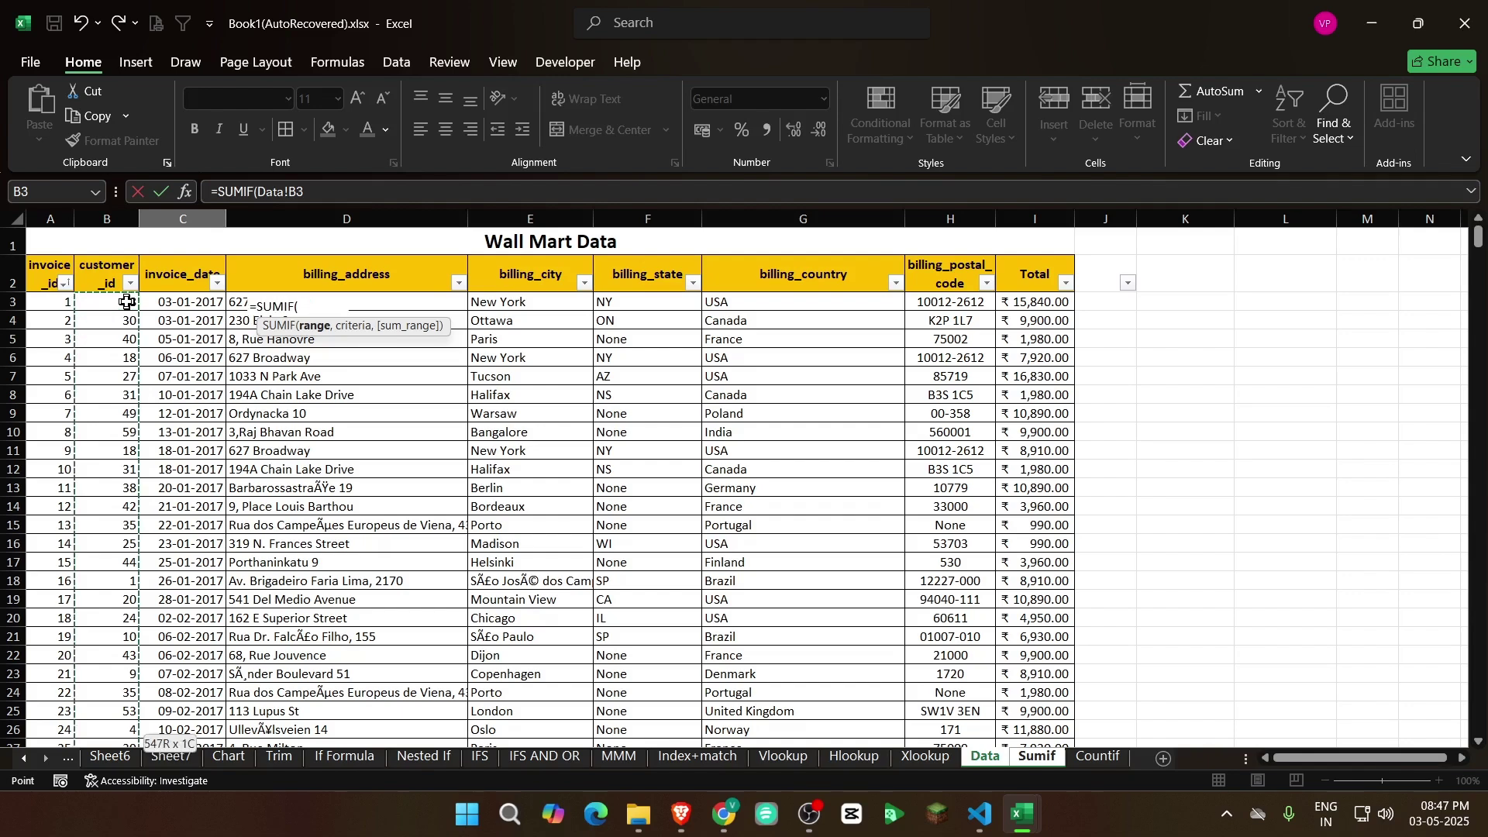
key(ctrl+shift+Down)
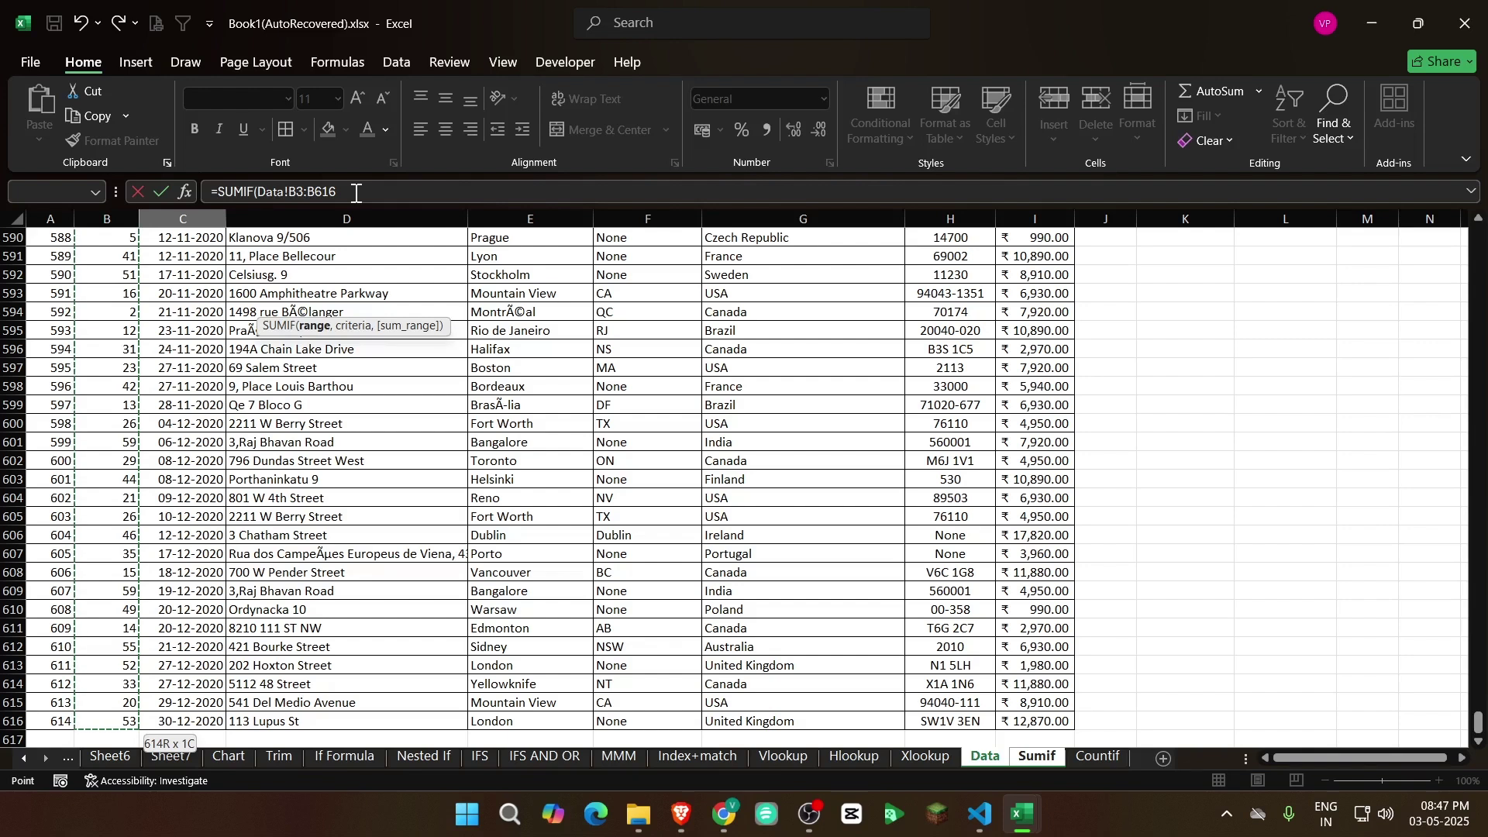
key(F4)
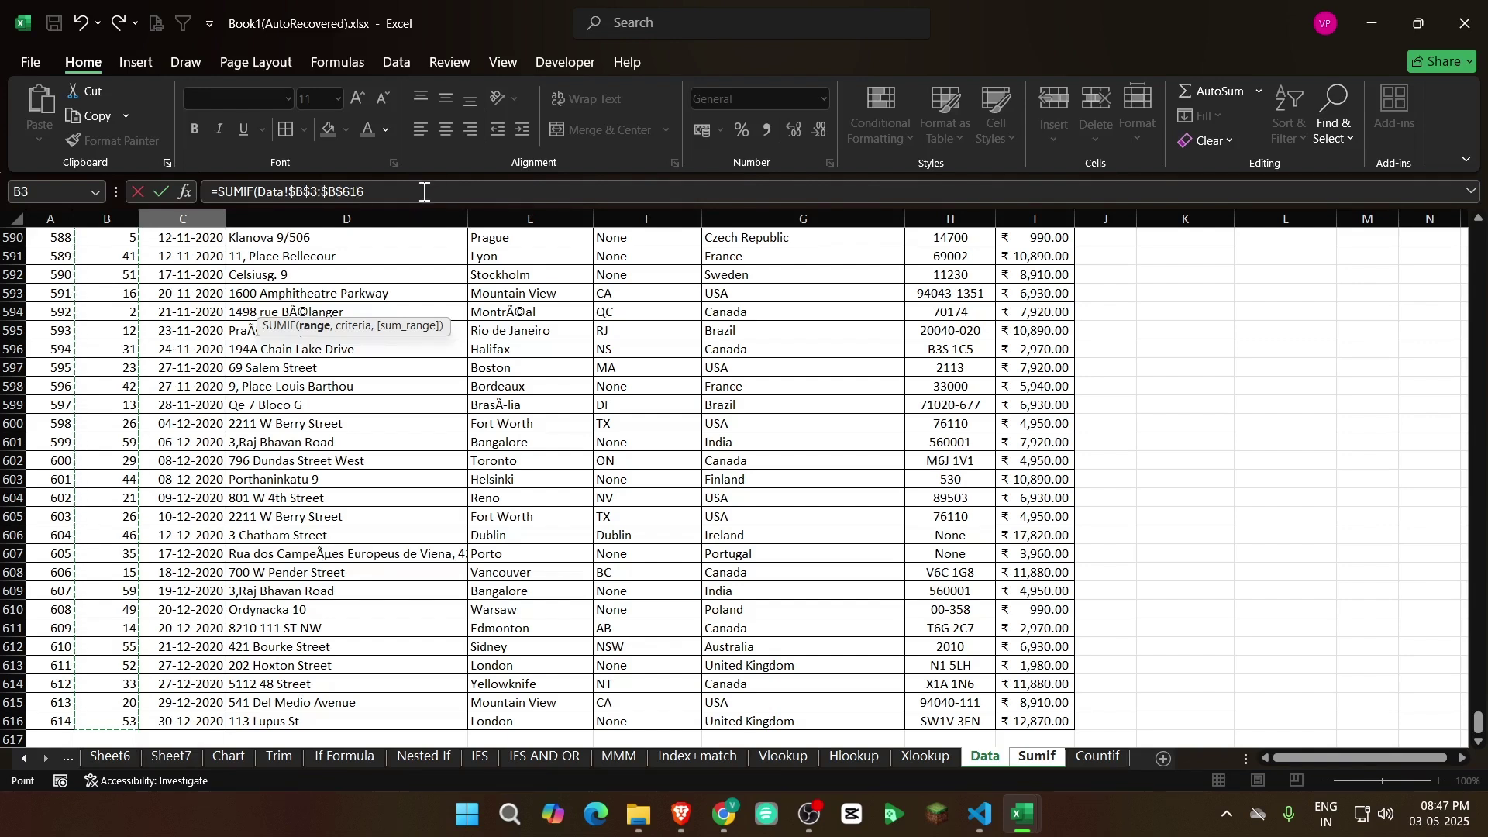
text(,)
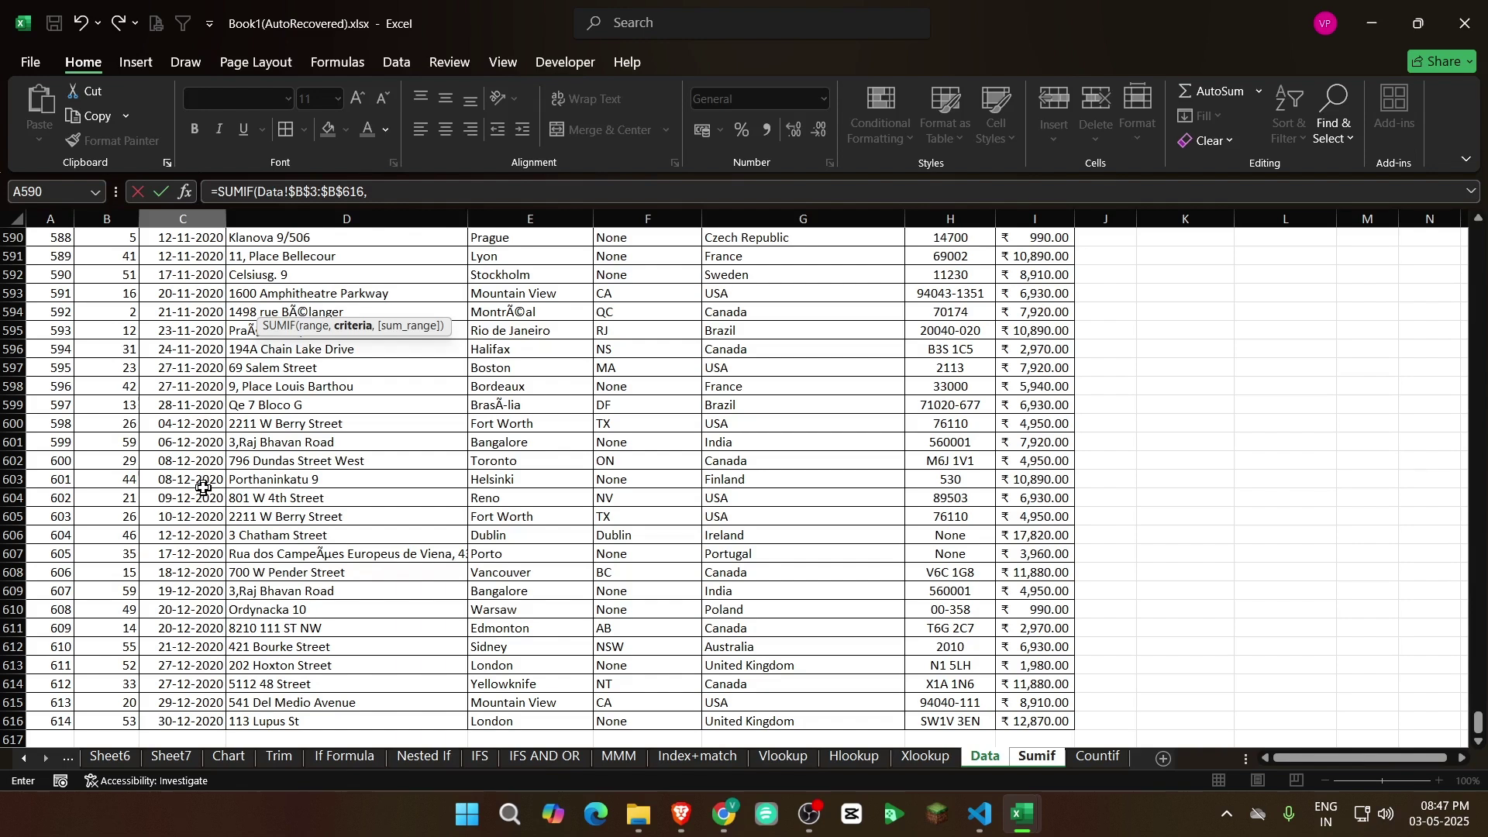
Set the SUMIF criteria to the customer_id in cell B4 of the Sumif sheet
click(1037, 757)
click(167, 307)
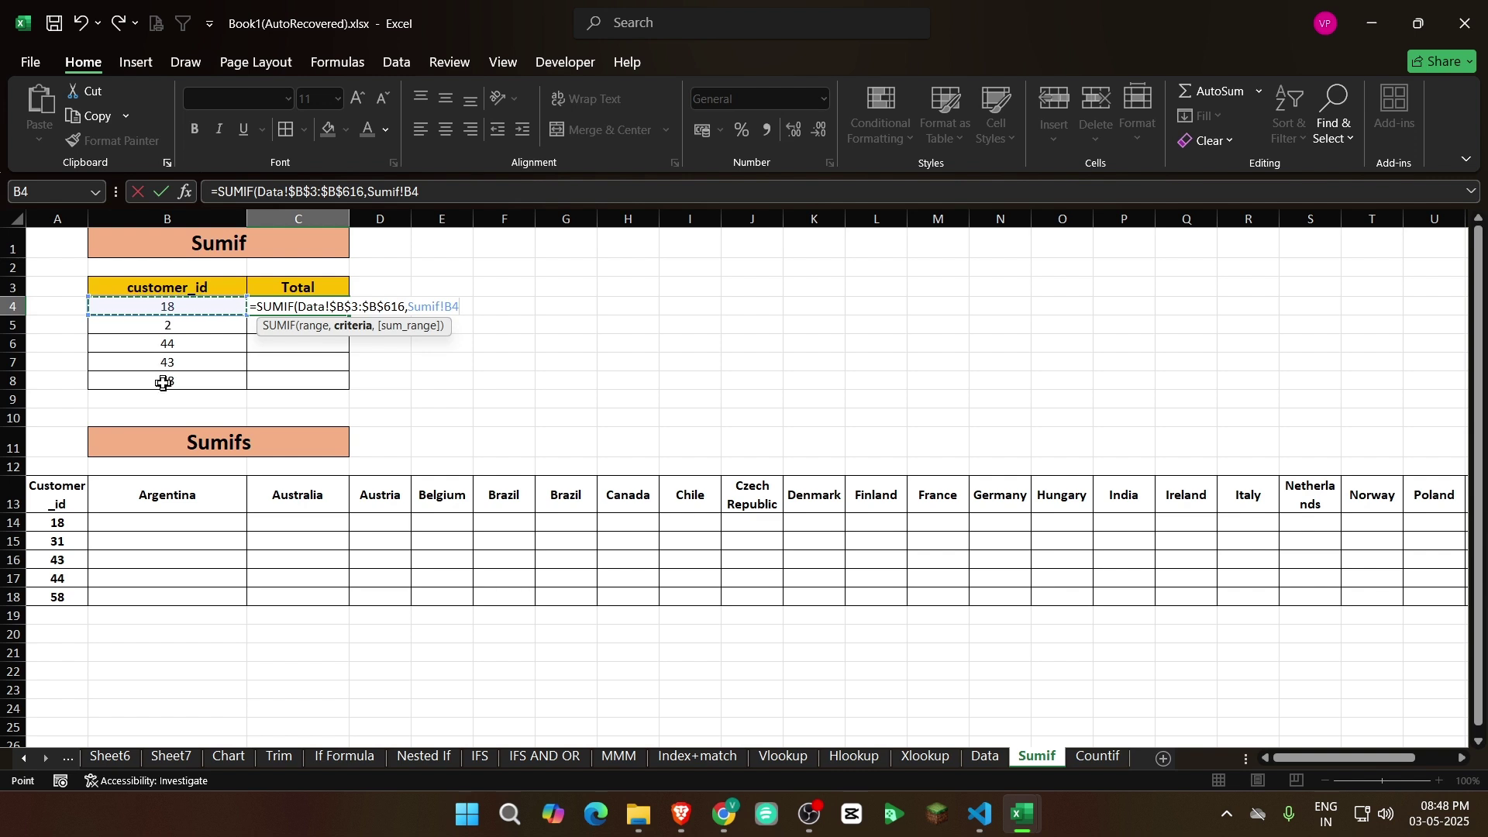
text(,)
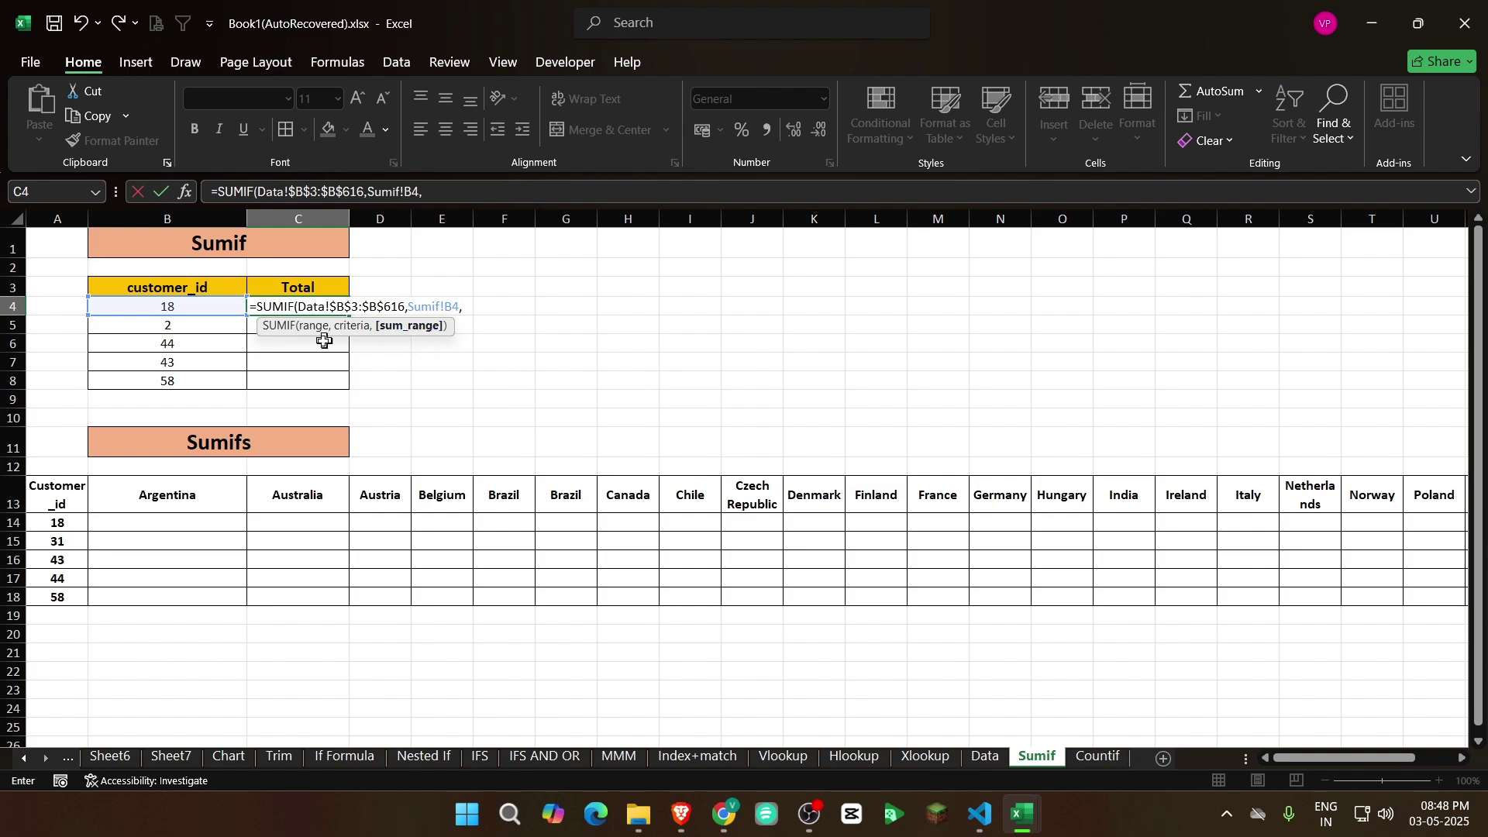
Set the sum range to the Data sheet's Total amounts as Data!$I$3:$I$616 and enter the SUMIF formula in C4
click(984, 757)
scroll(1007, 589, up, 20)
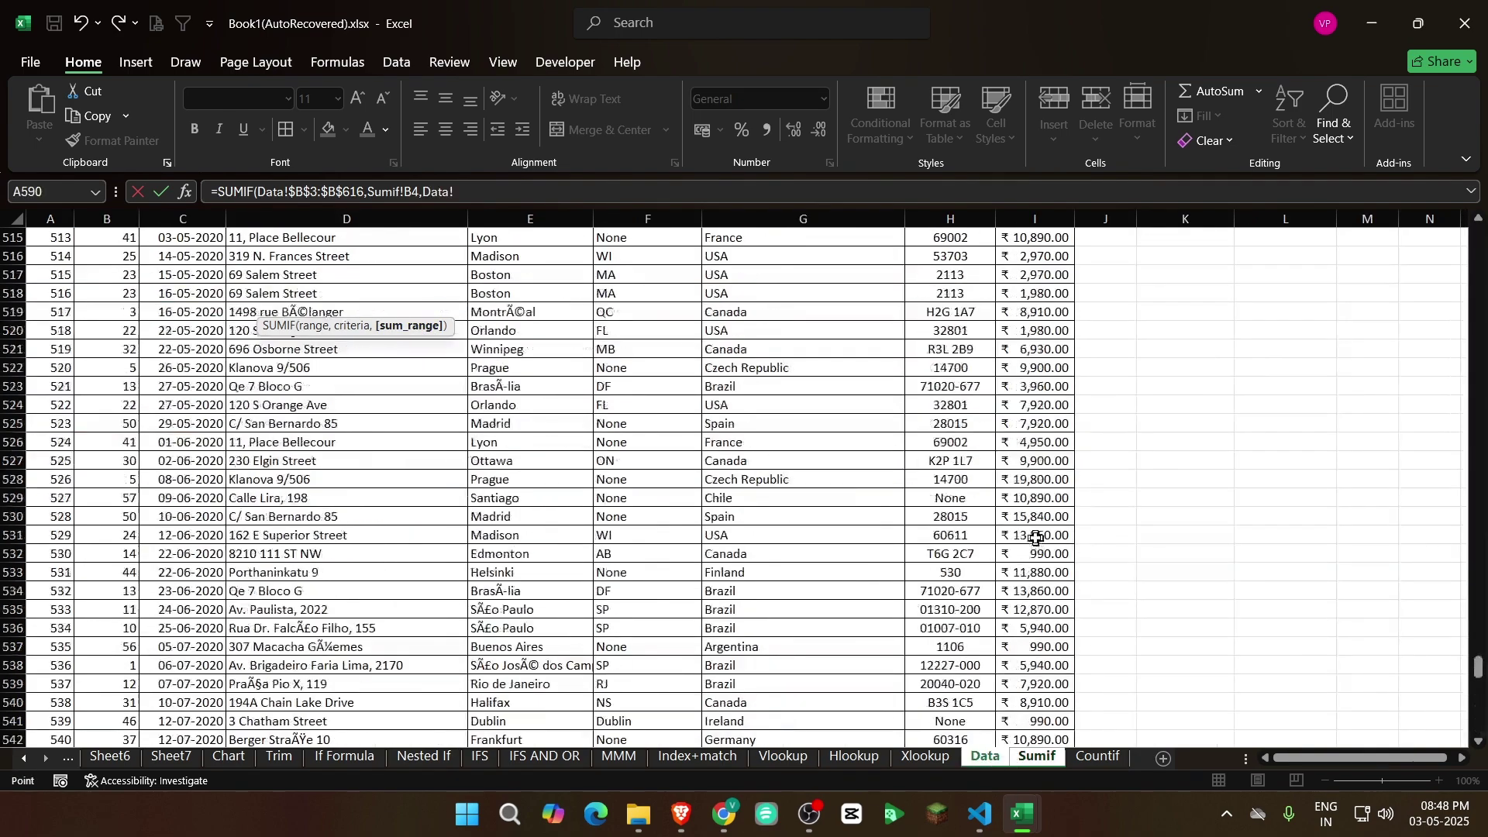
scroll(1037, 481, up, 20)
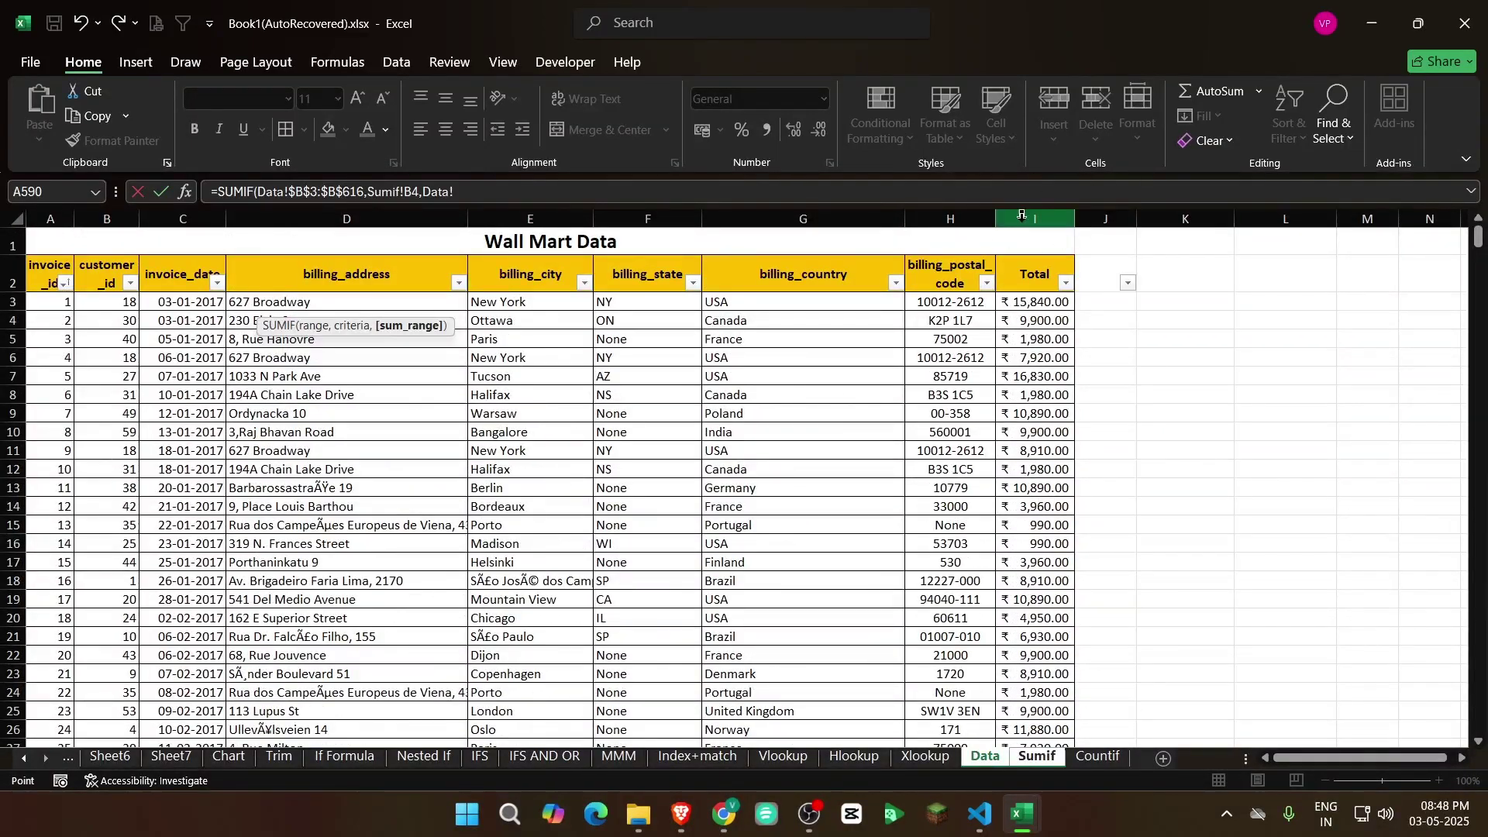
click(1057, 306)
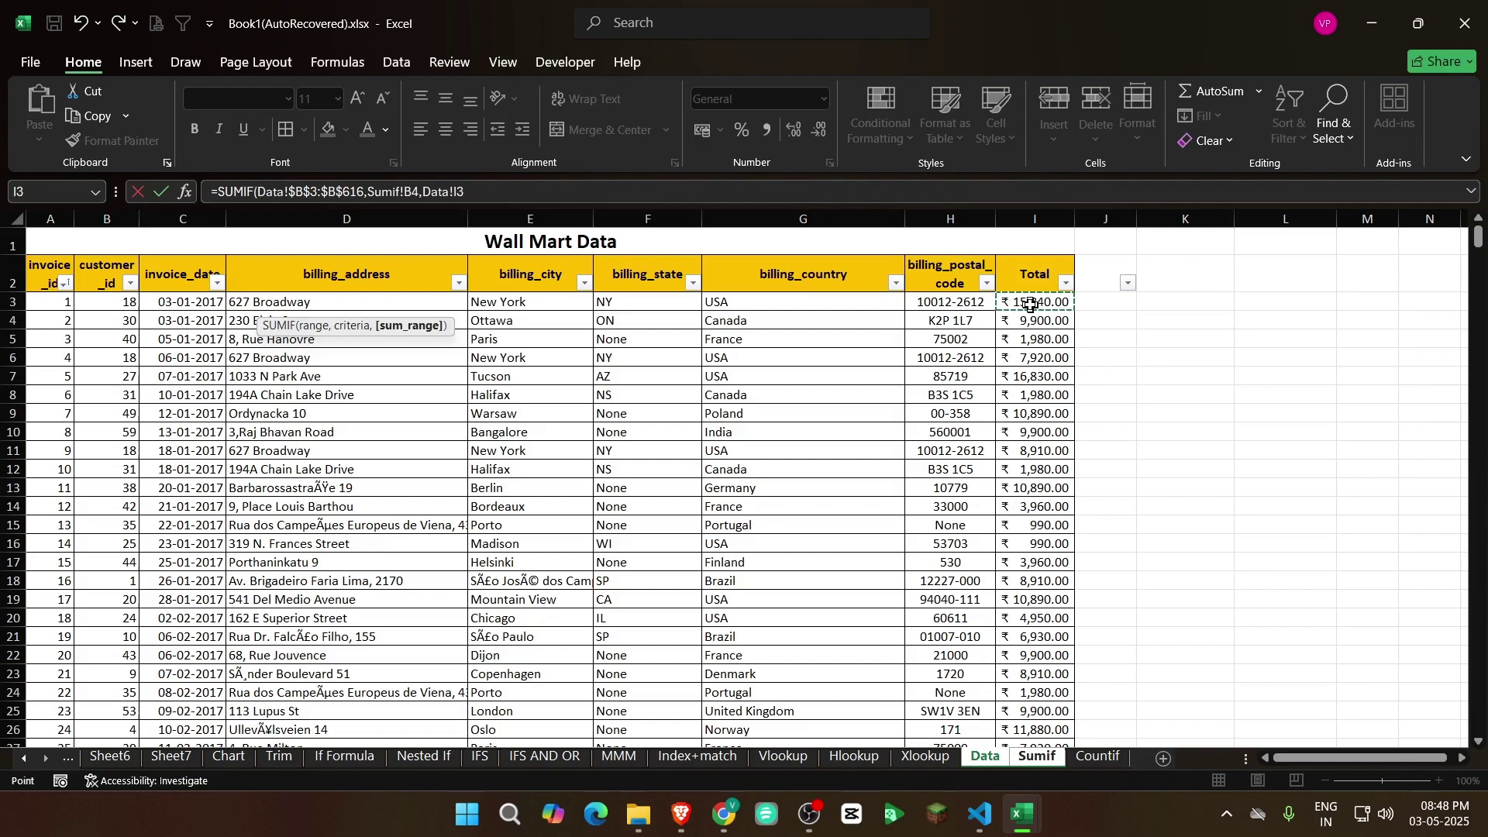
key(ctrl+shift+Down)
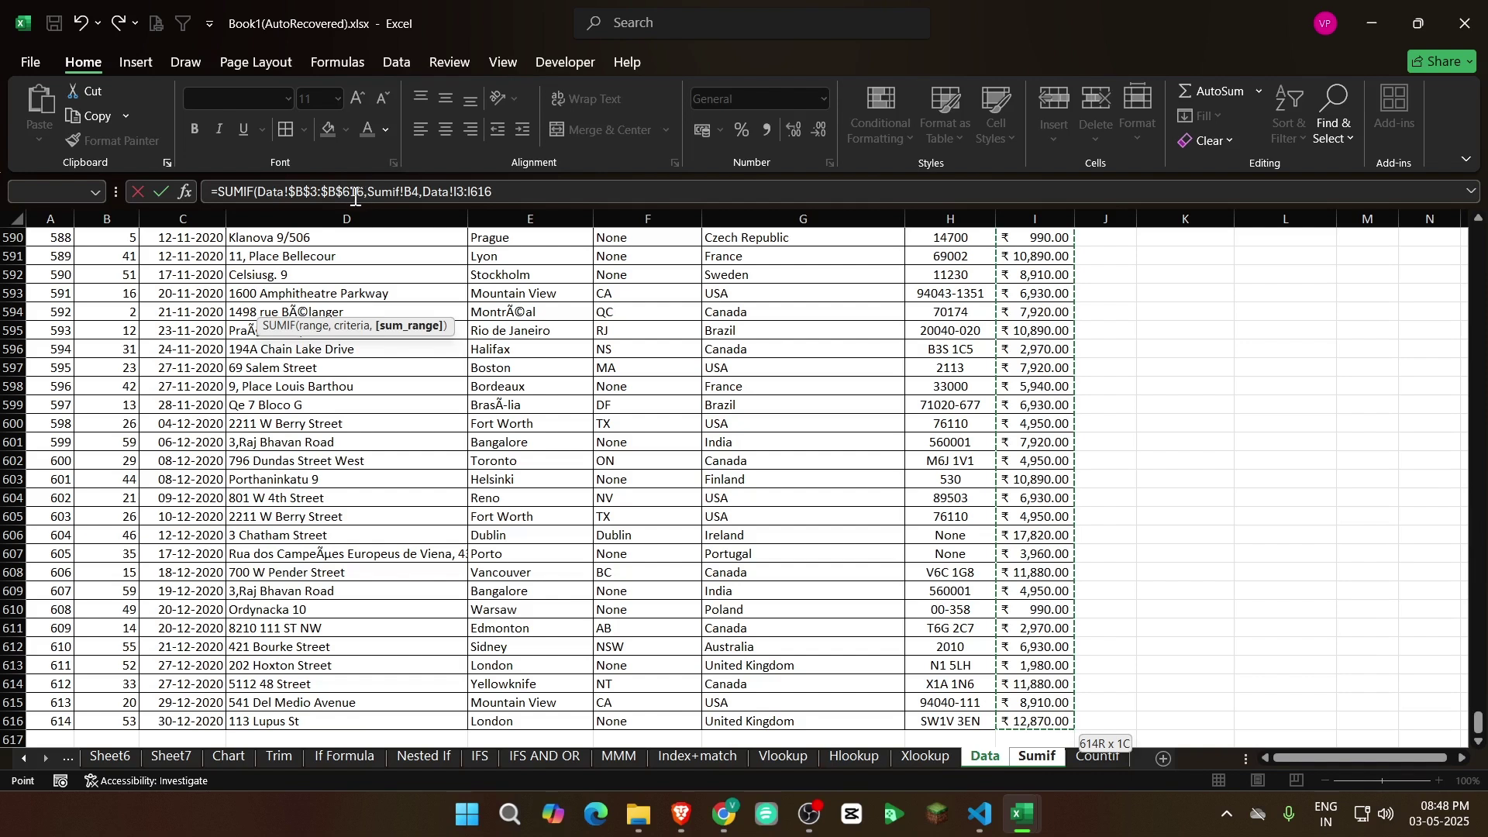
click(510, 196)
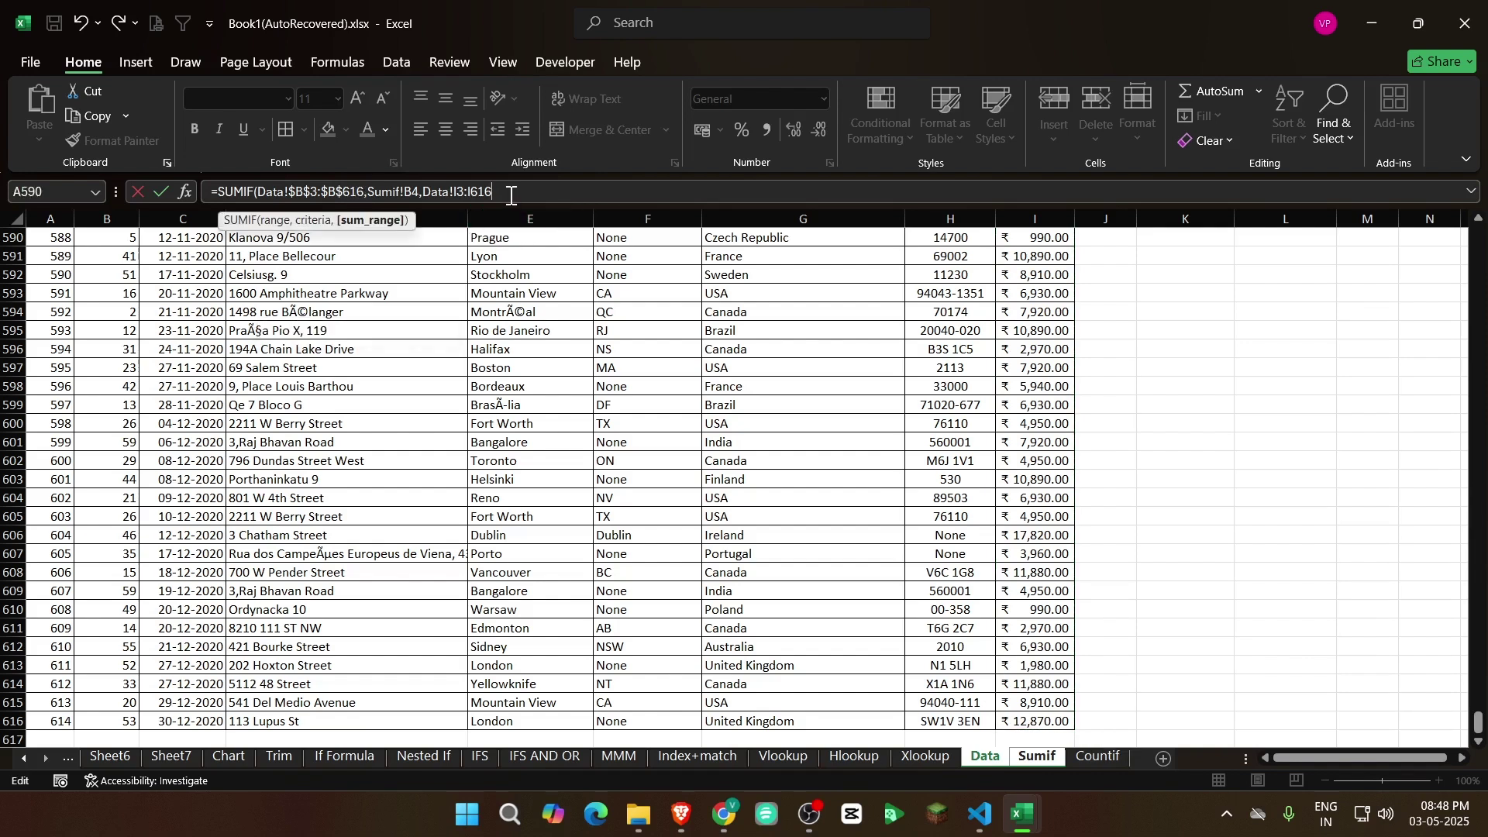
drag(459, 191, 489, 193)
key(F4)
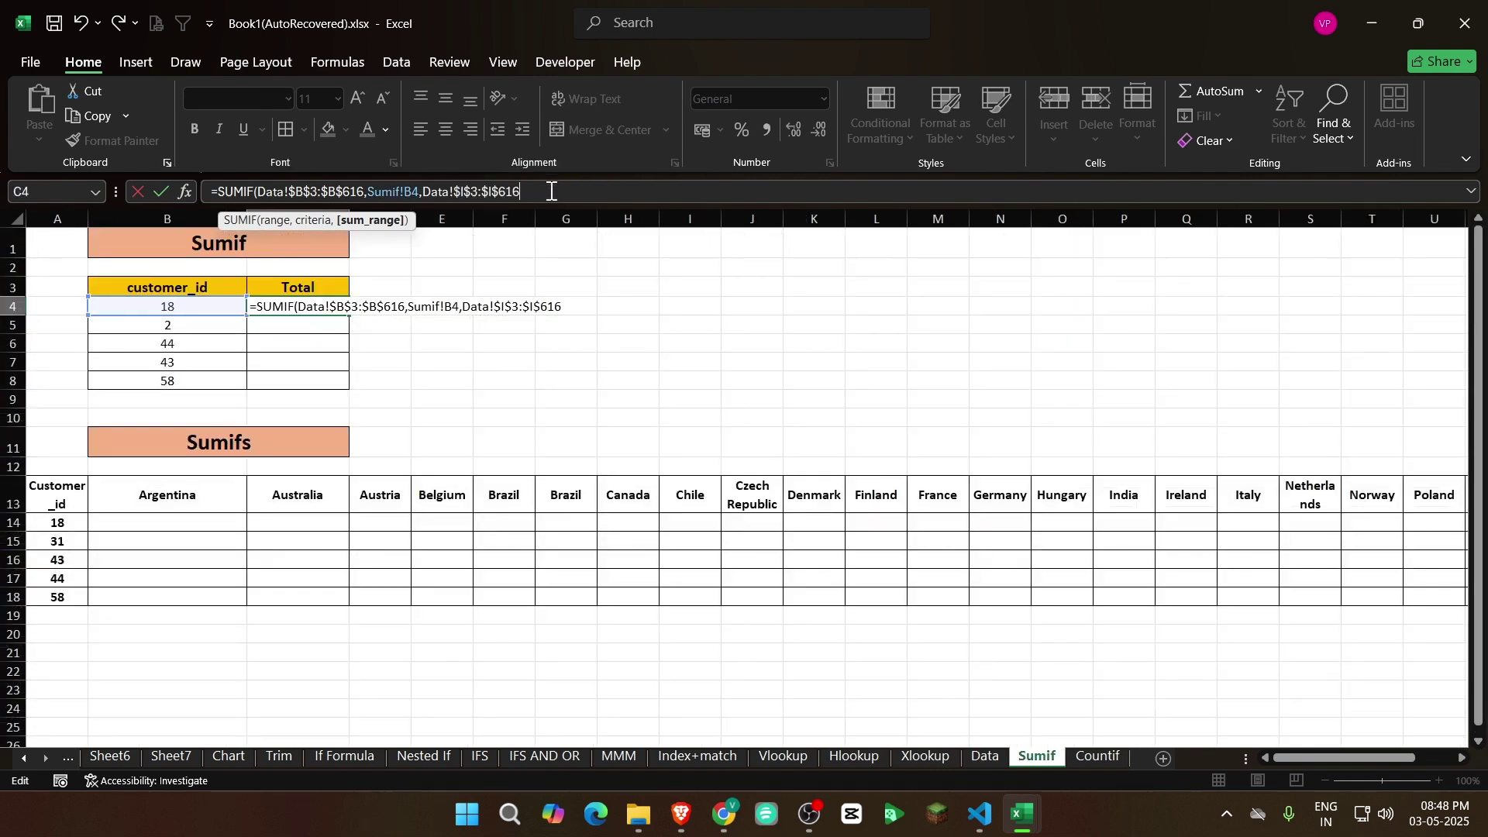
key(ctrl+Return)
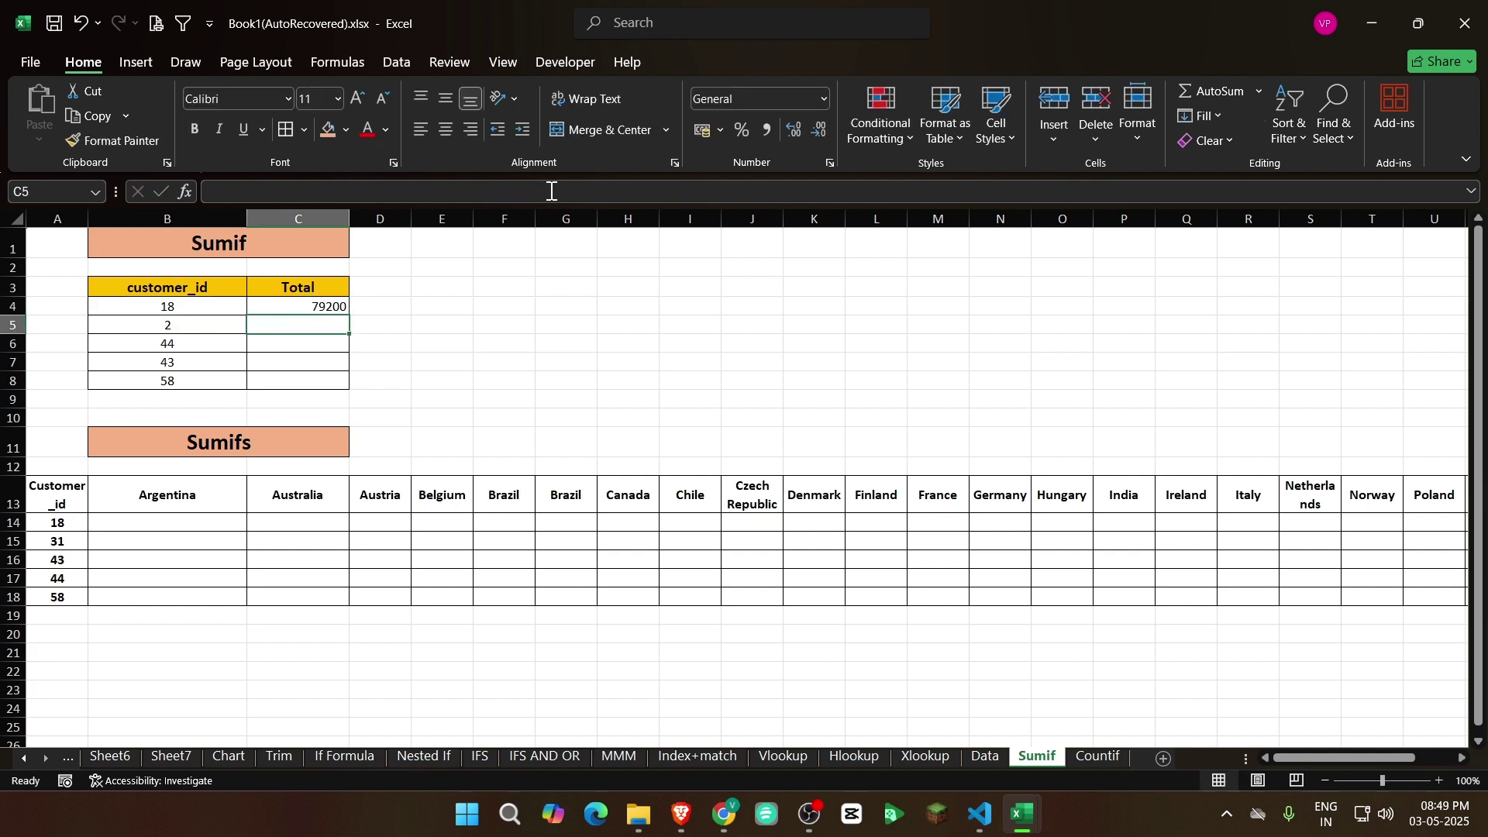
Format the total in C4 with a thousands separator and an accounting currency format
click(767, 130)
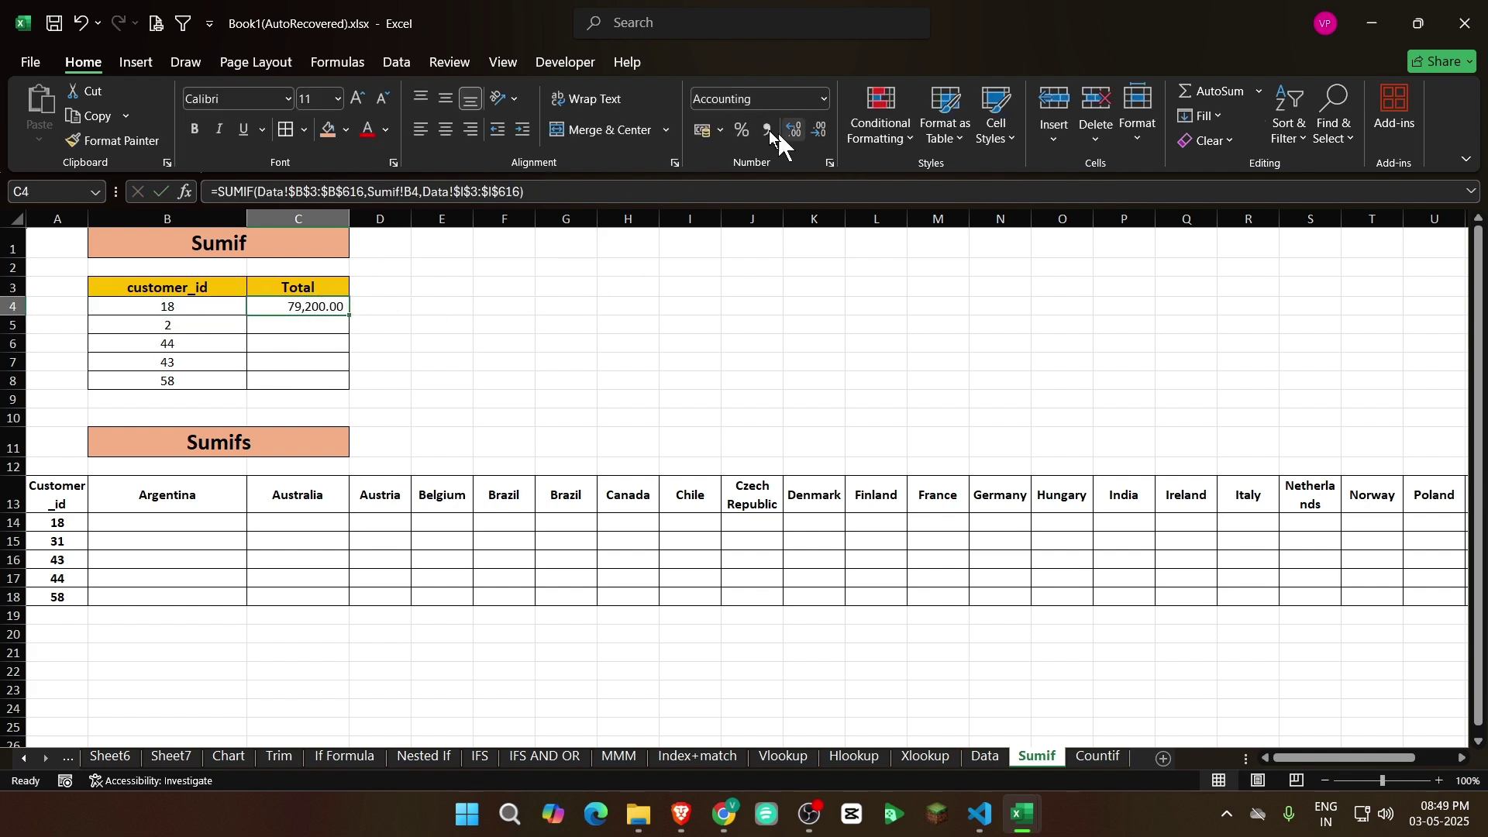
click(722, 129)
click(744, 159)
Open the Data sheet and return to the start of the Wall Mart records
click(985, 756)
click(366, 403)
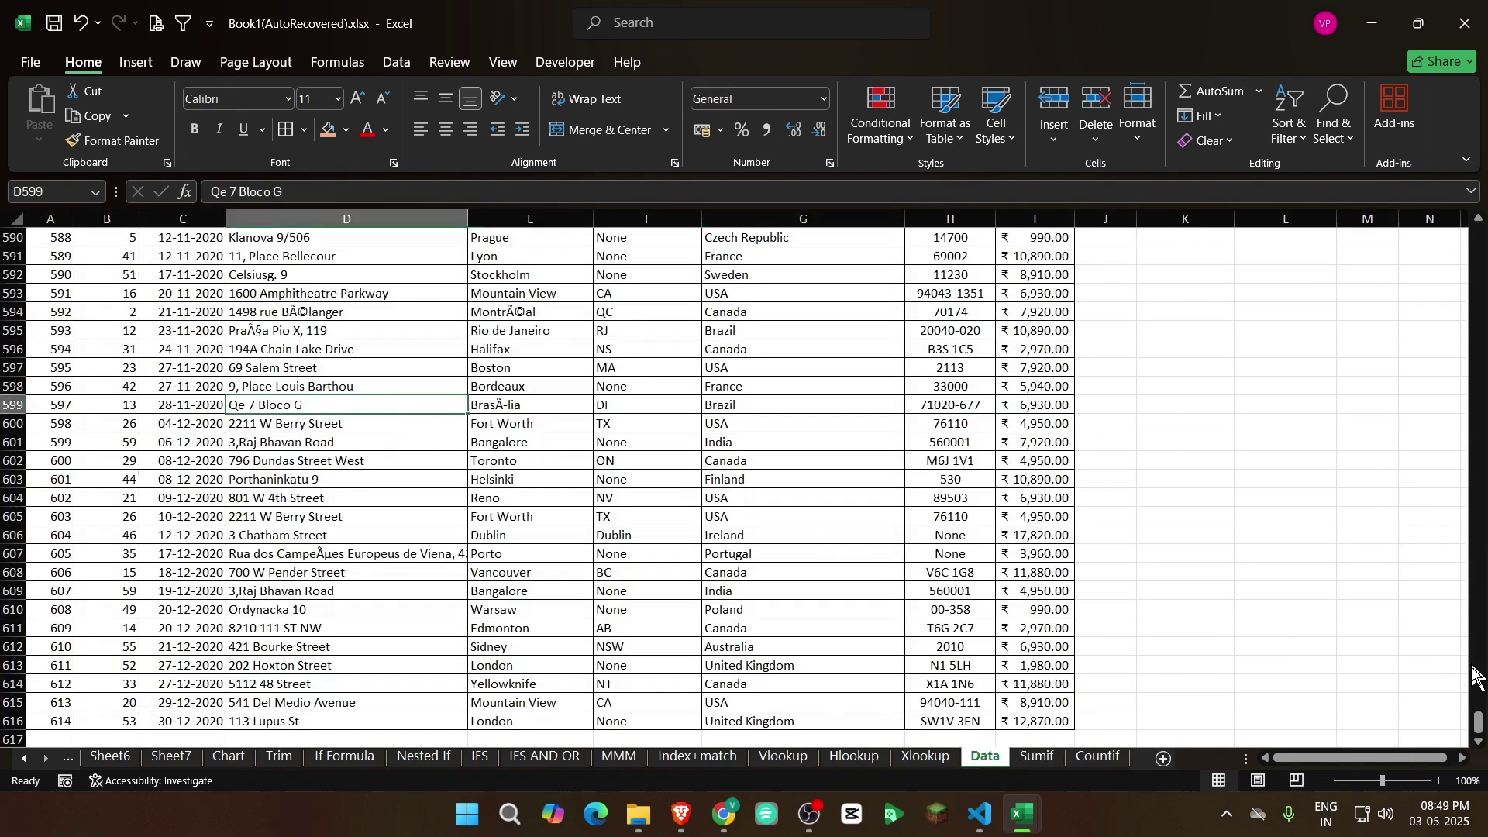
drag(1478, 721, 1477, 236)
click(377, 425)
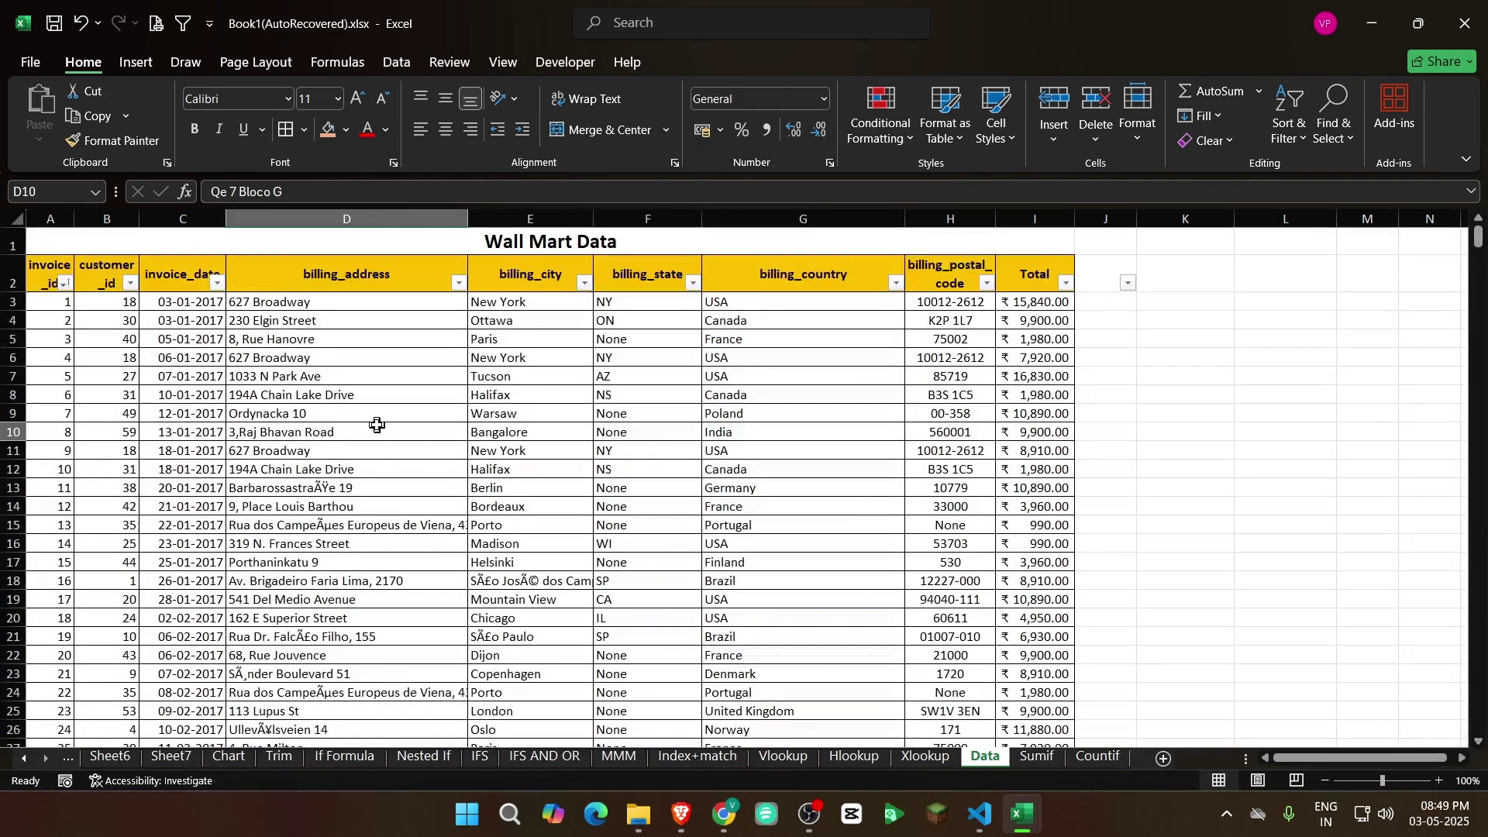
click(131, 284)
click(889, 643)
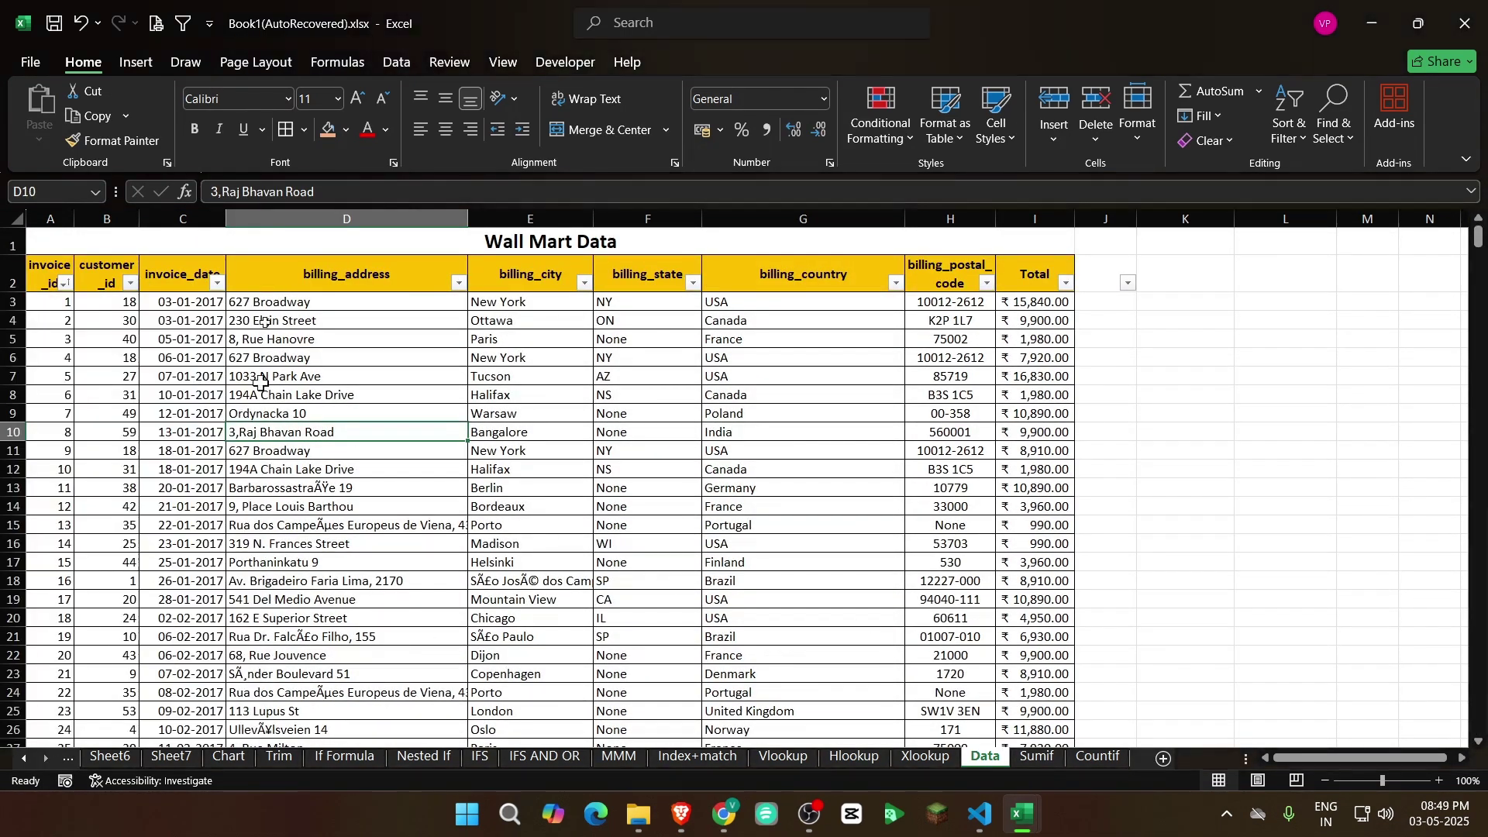
click(131, 283)
click(96, 511)
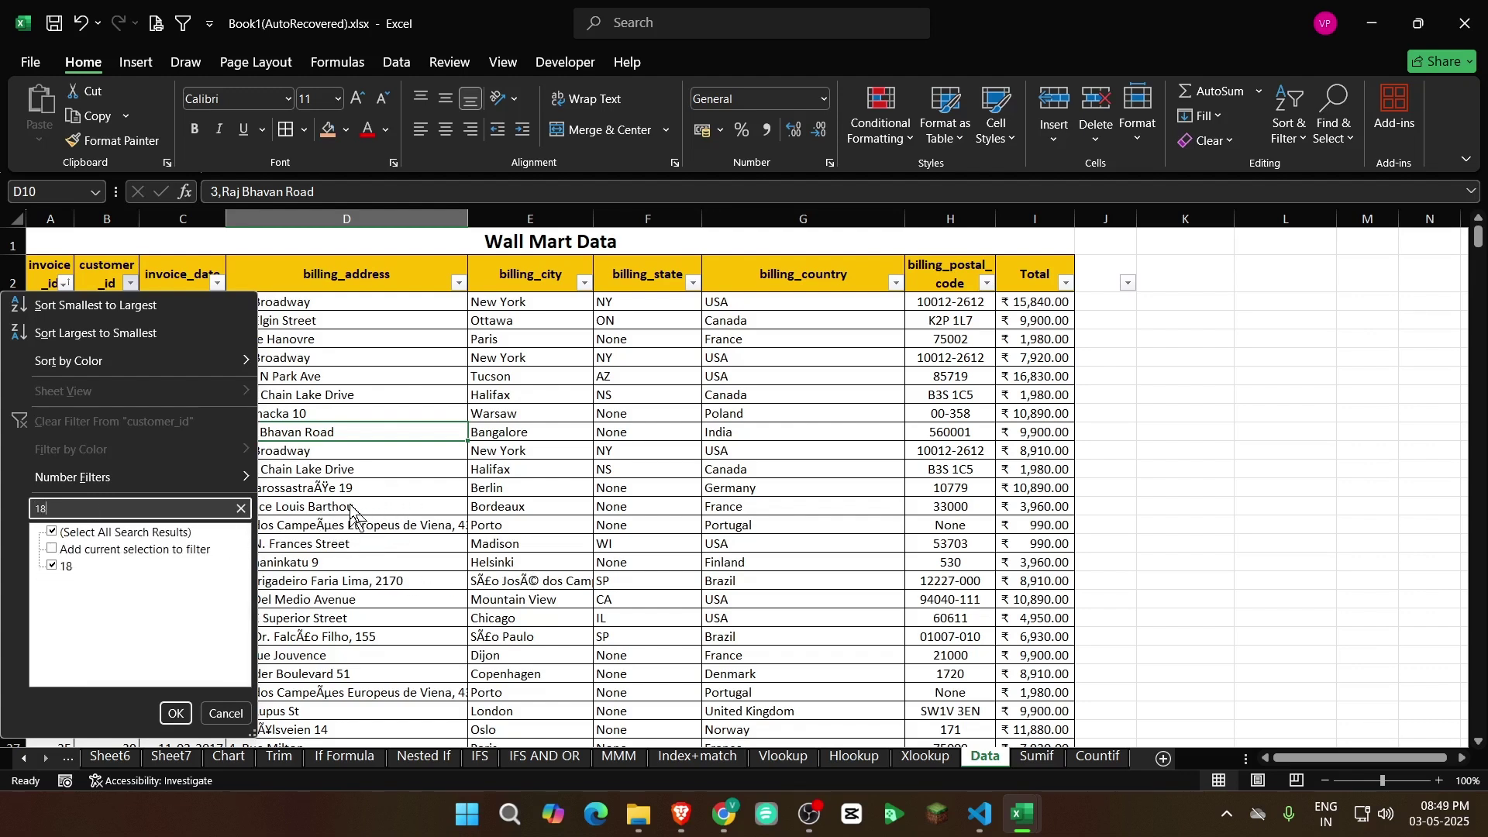
key(Escape)
Filter the Data sheet's customer_id column to the ID listed in cell B4 of the Sumif sheet
click(130, 282)
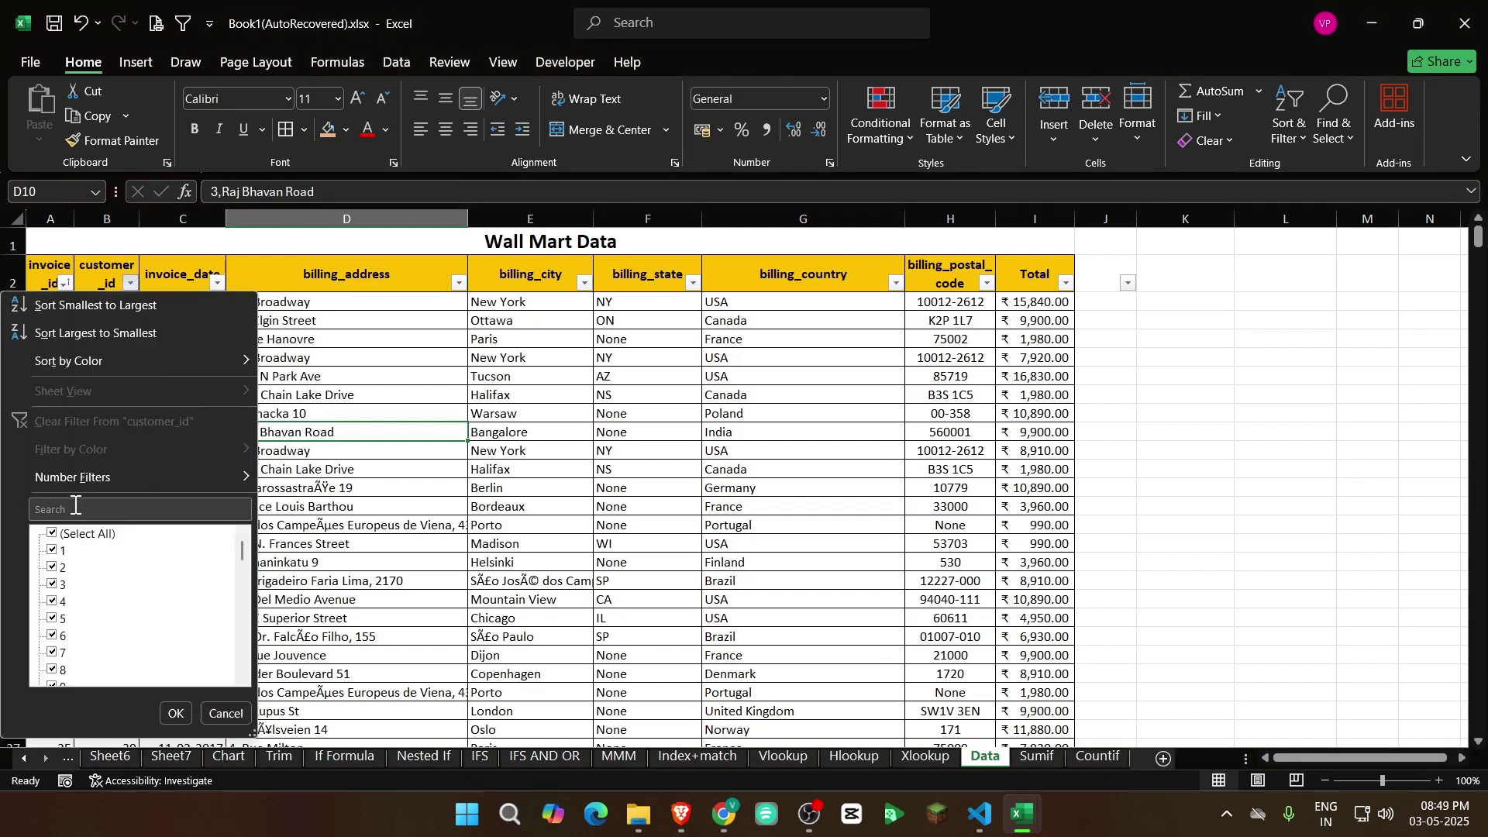
click(84, 535)
scroll(91, 608, down, 5)
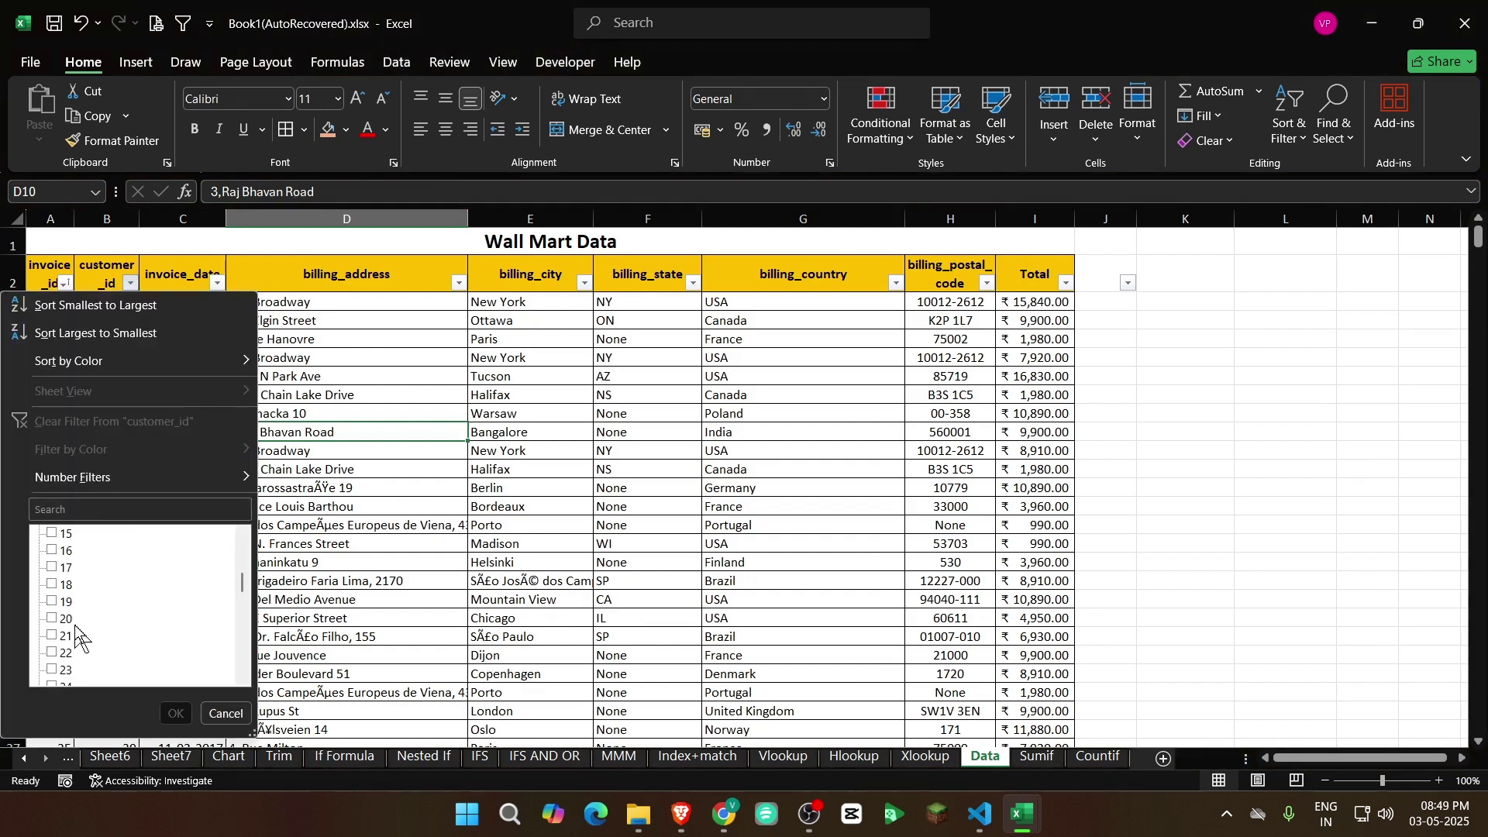
click(80, 508)
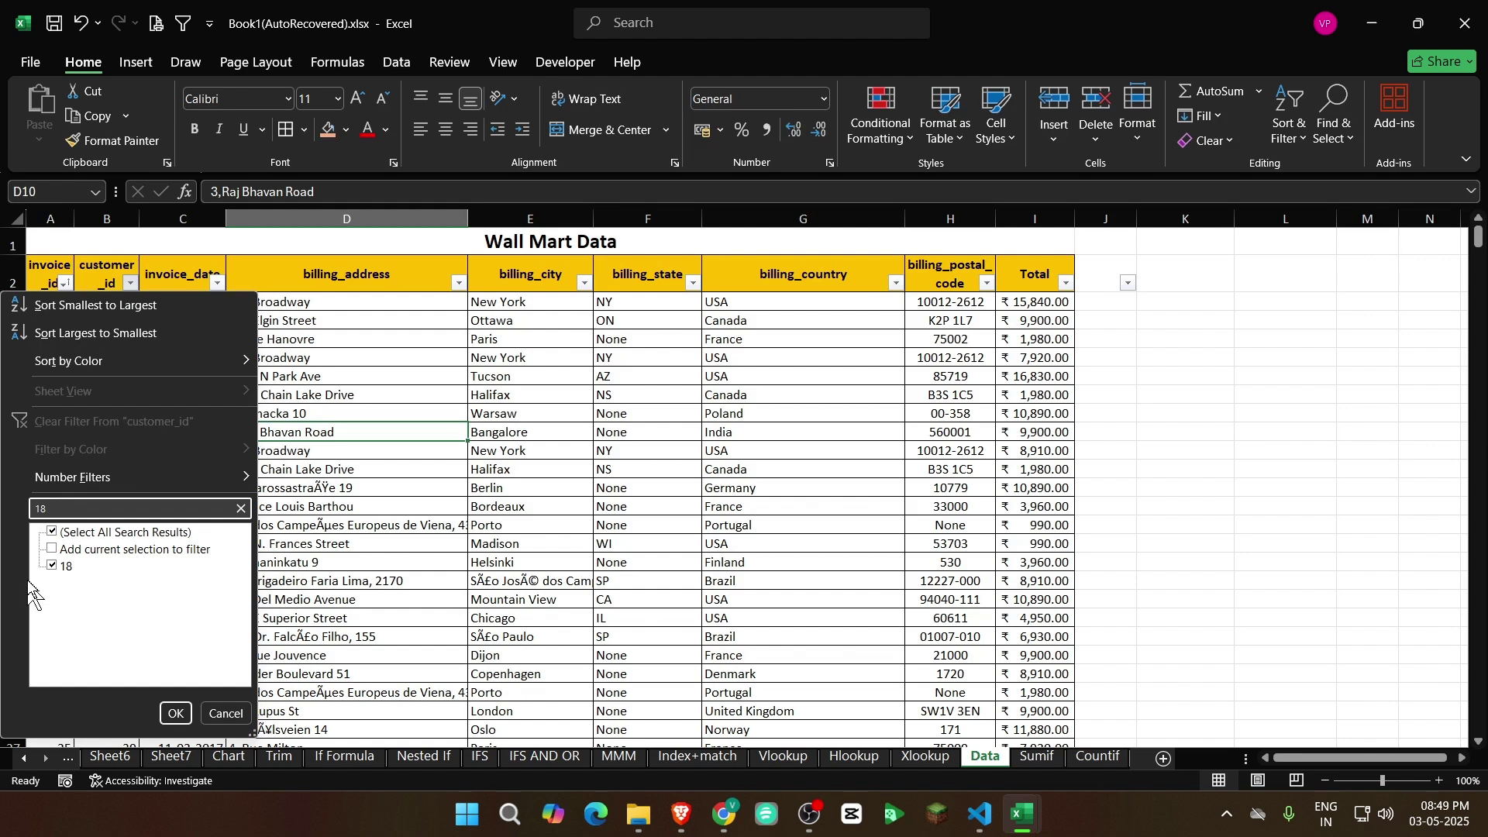
click(175, 713)
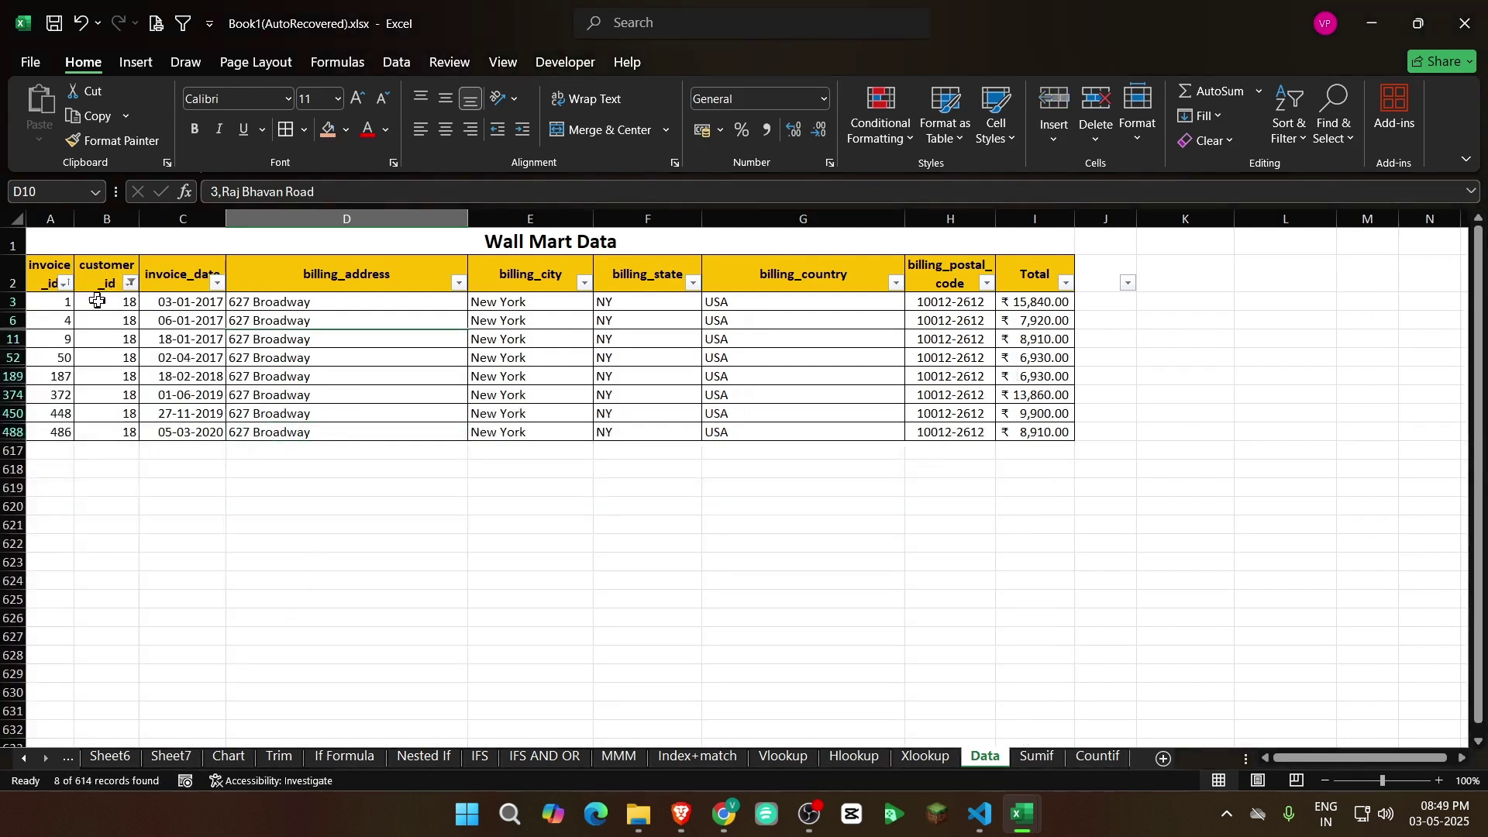
Check the sum of the filtered customer's Total amounts against the SUMIF result
drag(106, 298, 118, 430)
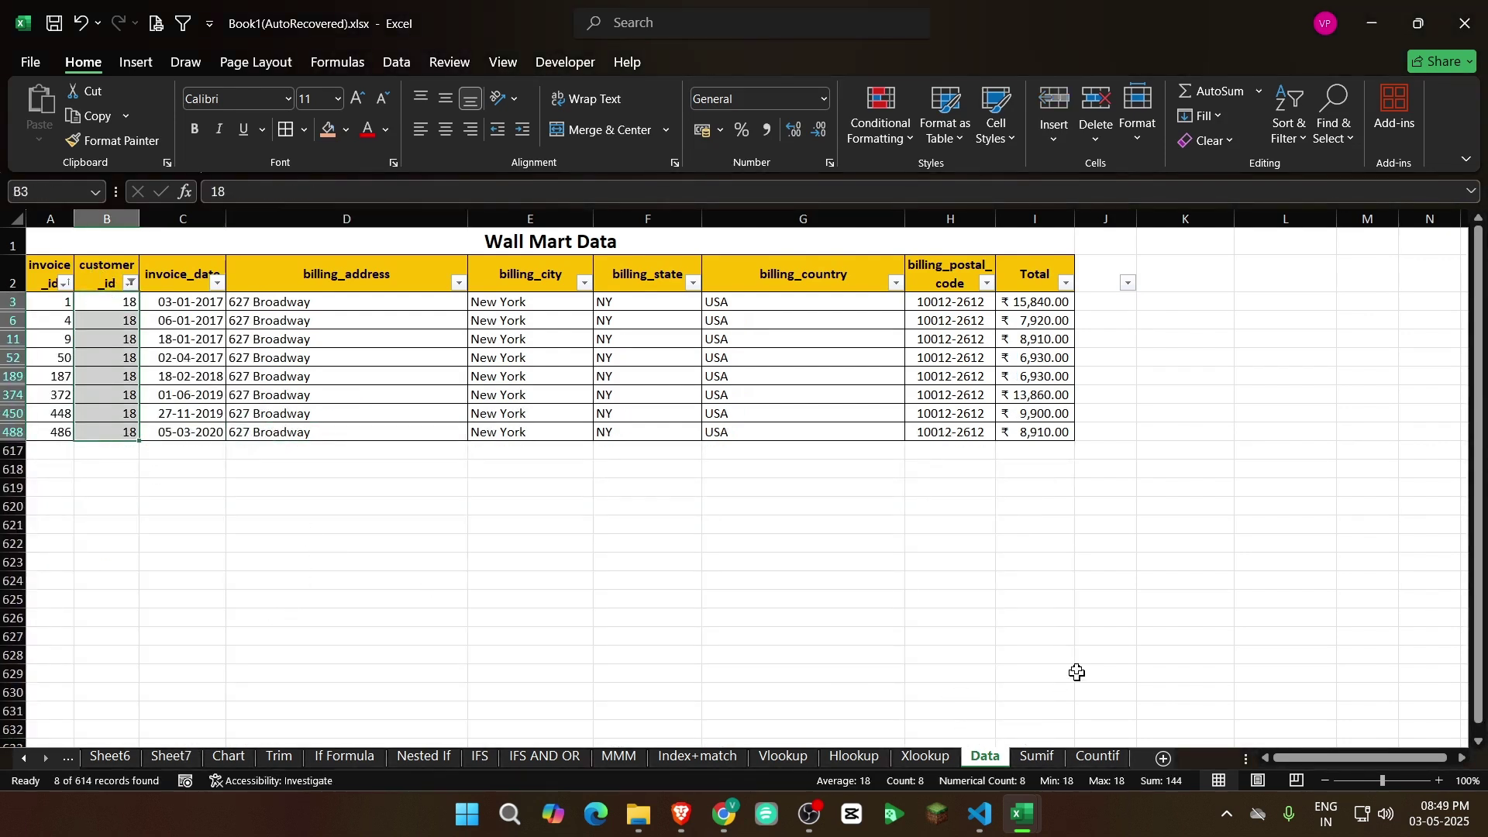
click(1037, 304)
drag(1036, 306, 1036, 430)
drag(1048, 304, 1035, 432)
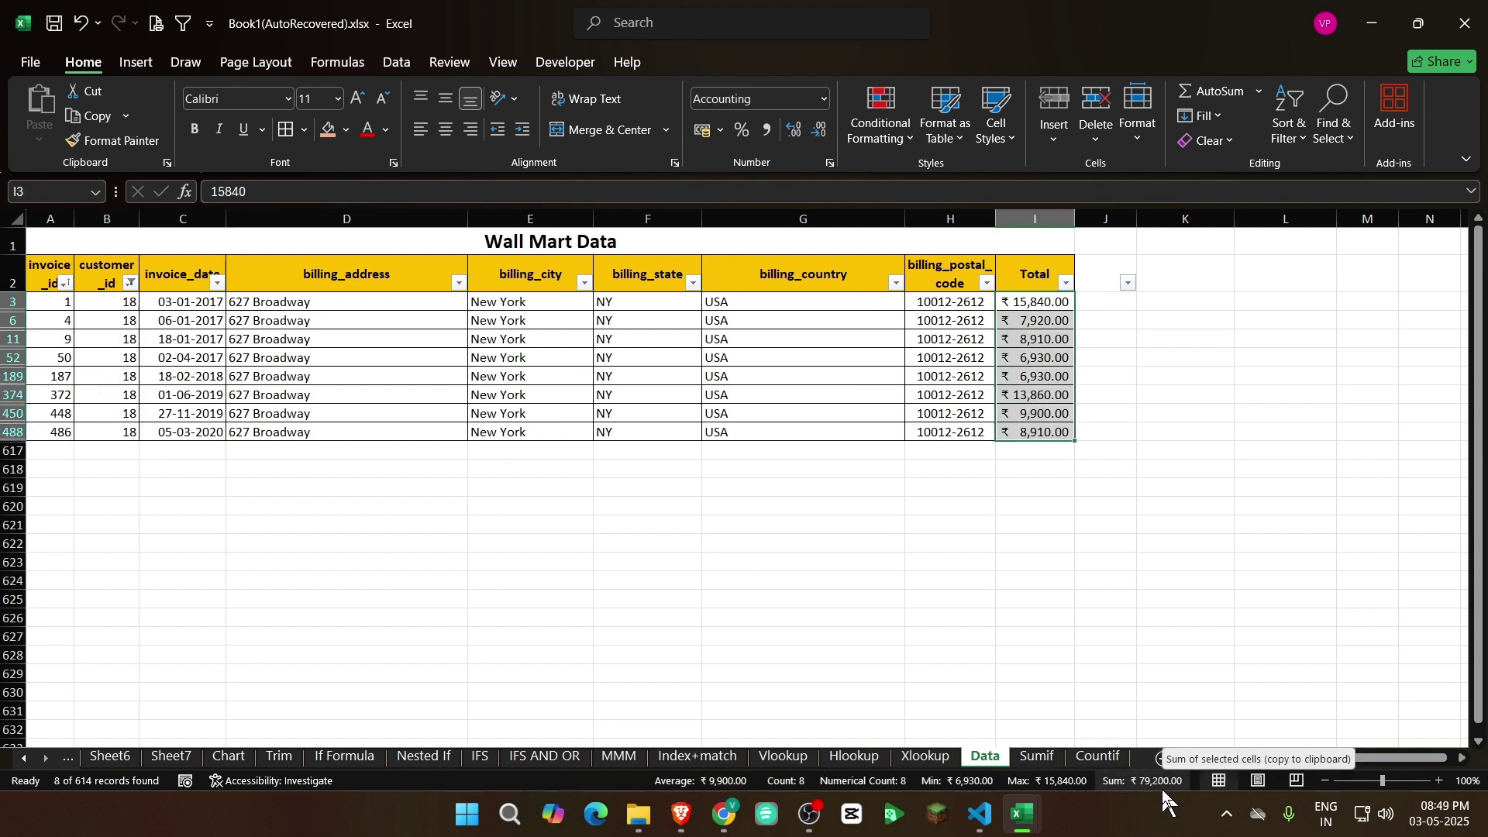
Unmerge the Wall Mart Data title and merge and center it across A1:H1 only, freeing cell I1
click(1032, 236)
click(651, 130)
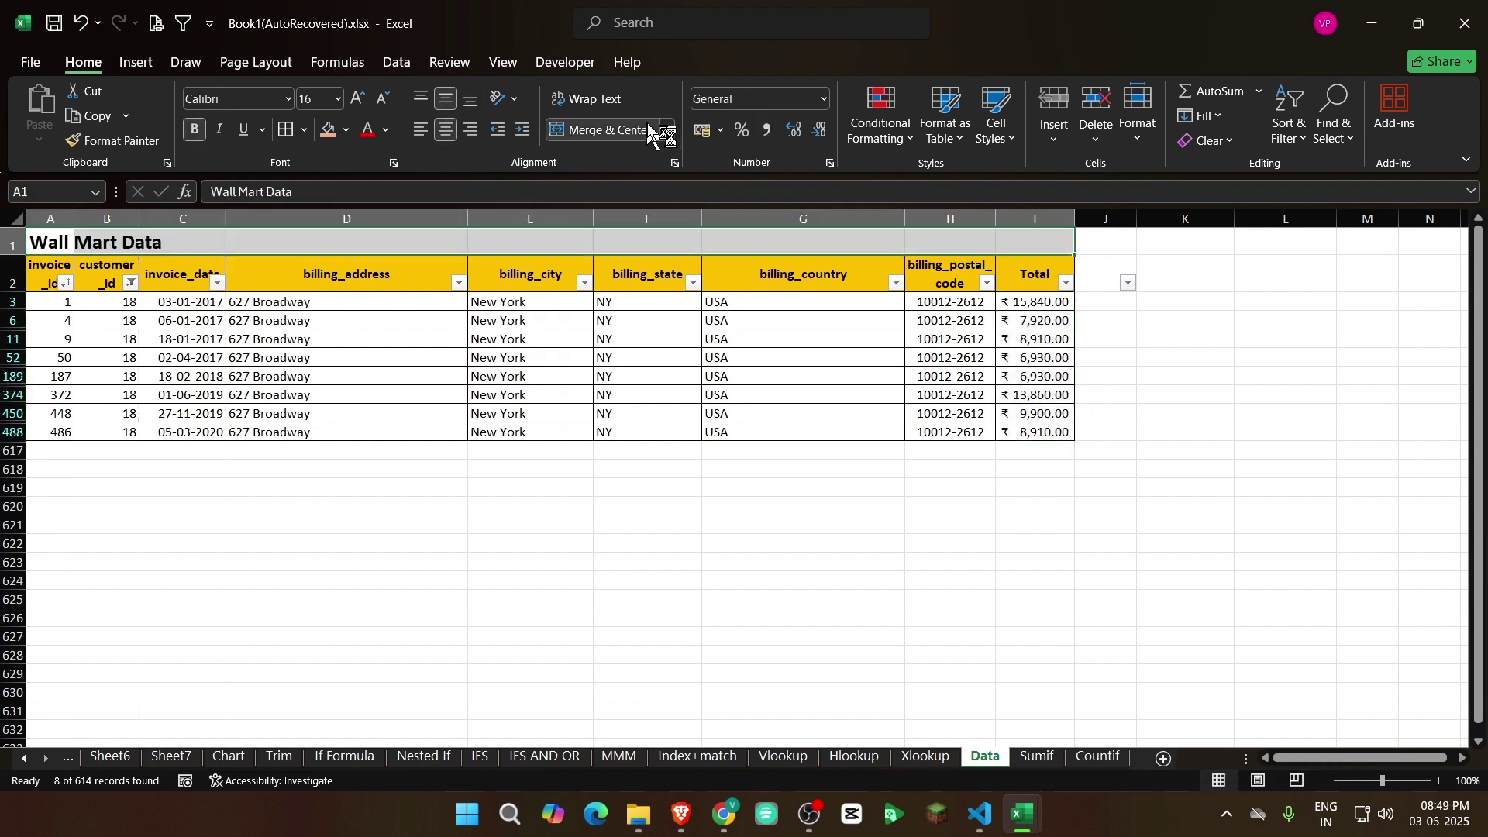
drag(48, 240, 907, 231)
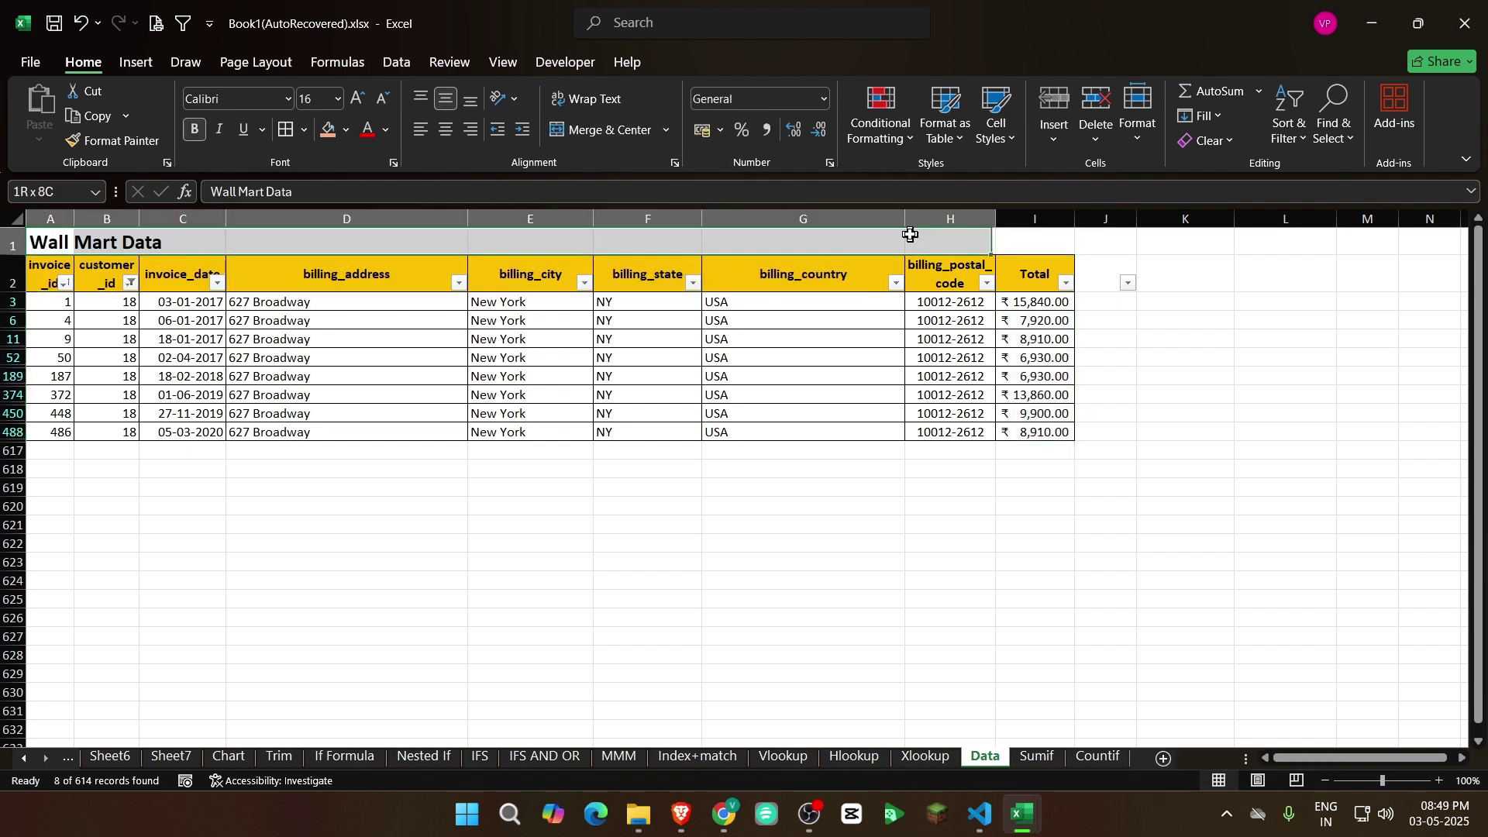
click(612, 130)
Enter the formula +SUBTOTAL(9,I2:I617) in cell I1 to sum only the visible Total amounts
click(1035, 239)
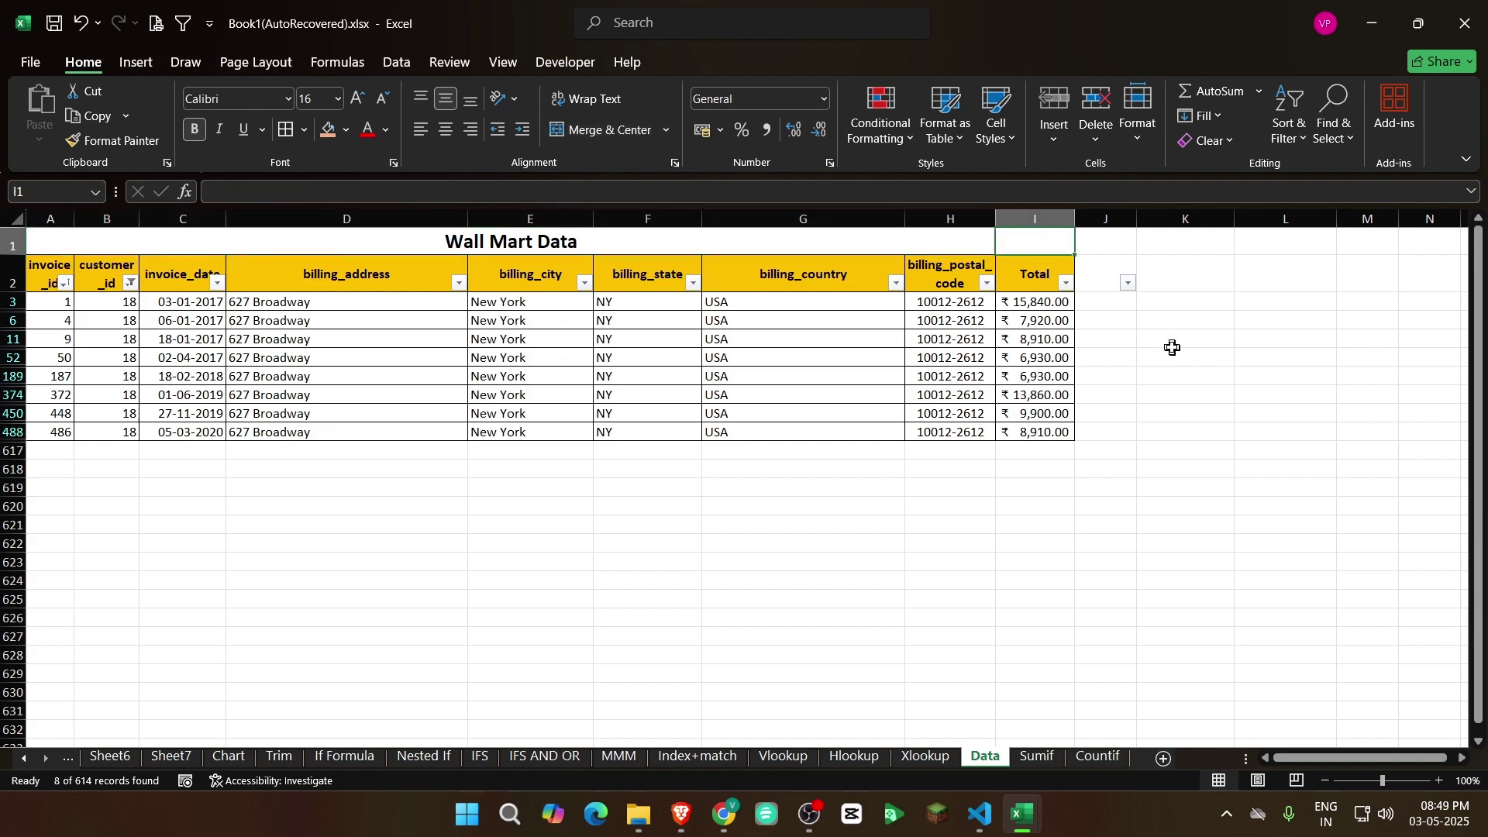
text(+su)
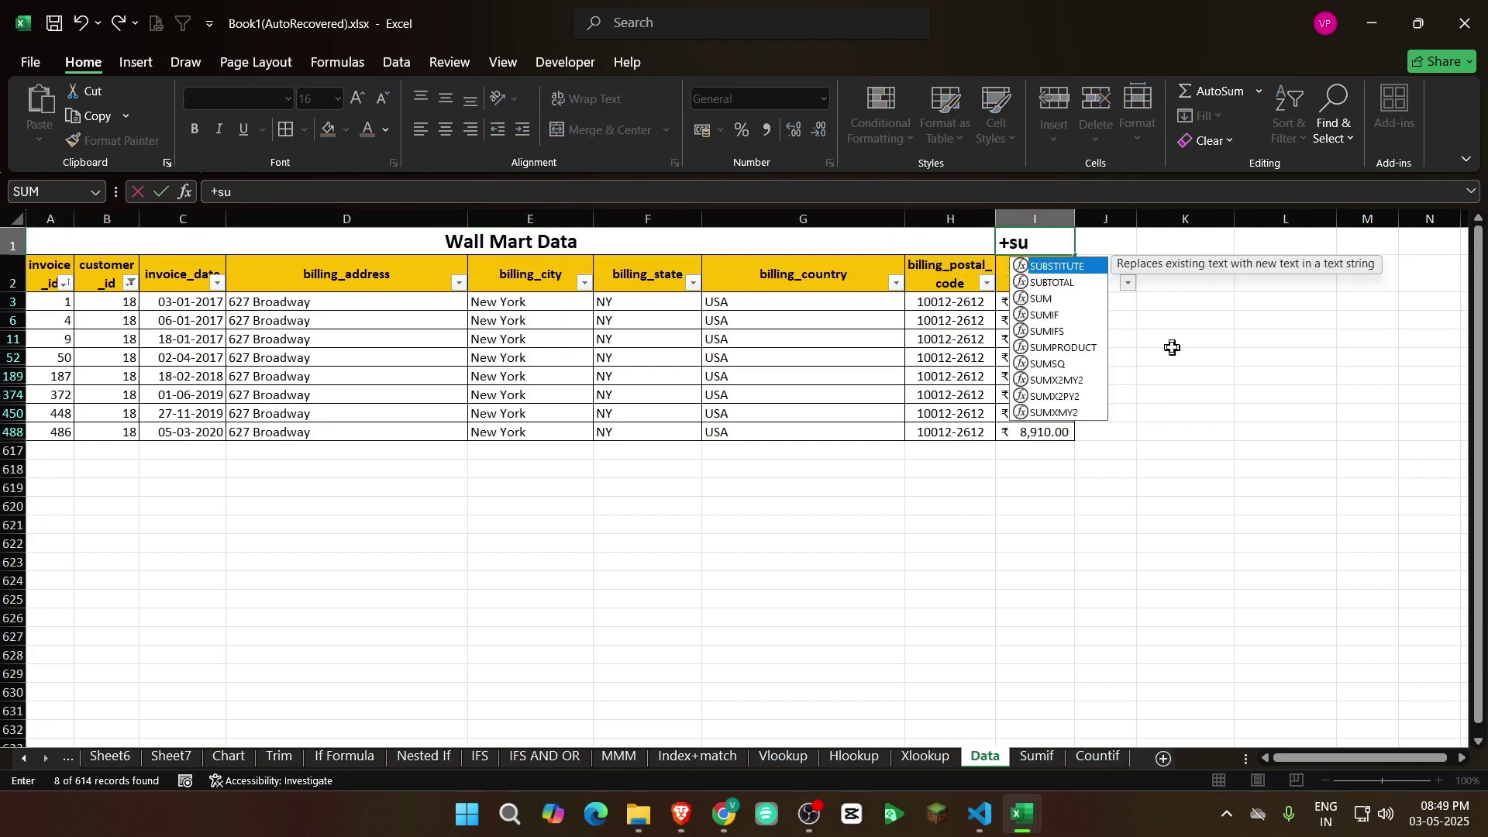
text(bt)
key(Tab)
text(9)
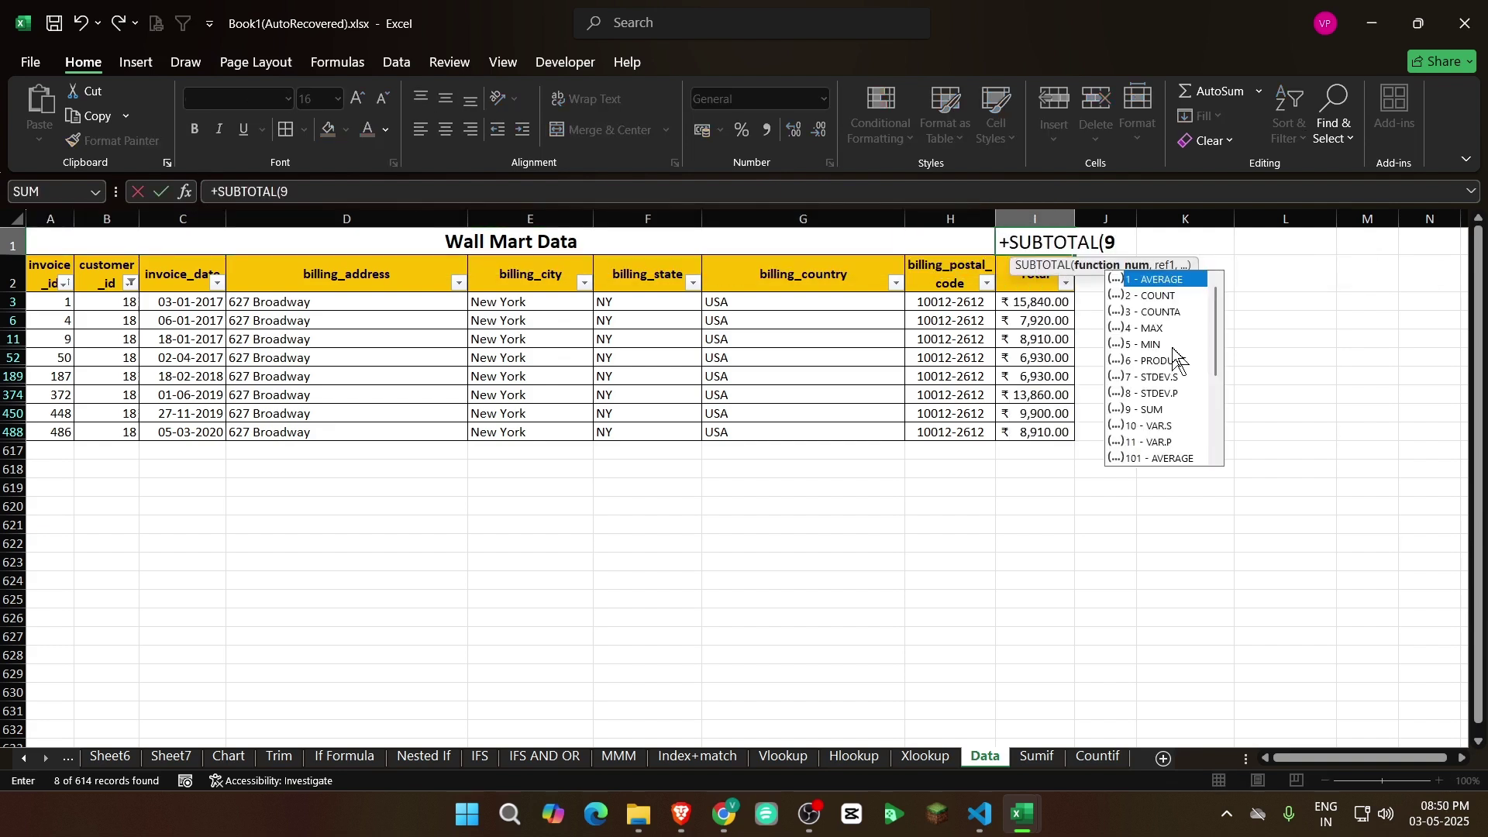
text(,)
key(Down)
key(Down)
key(Up)
key(ctrl+shift+Down)
key(shift+Down)
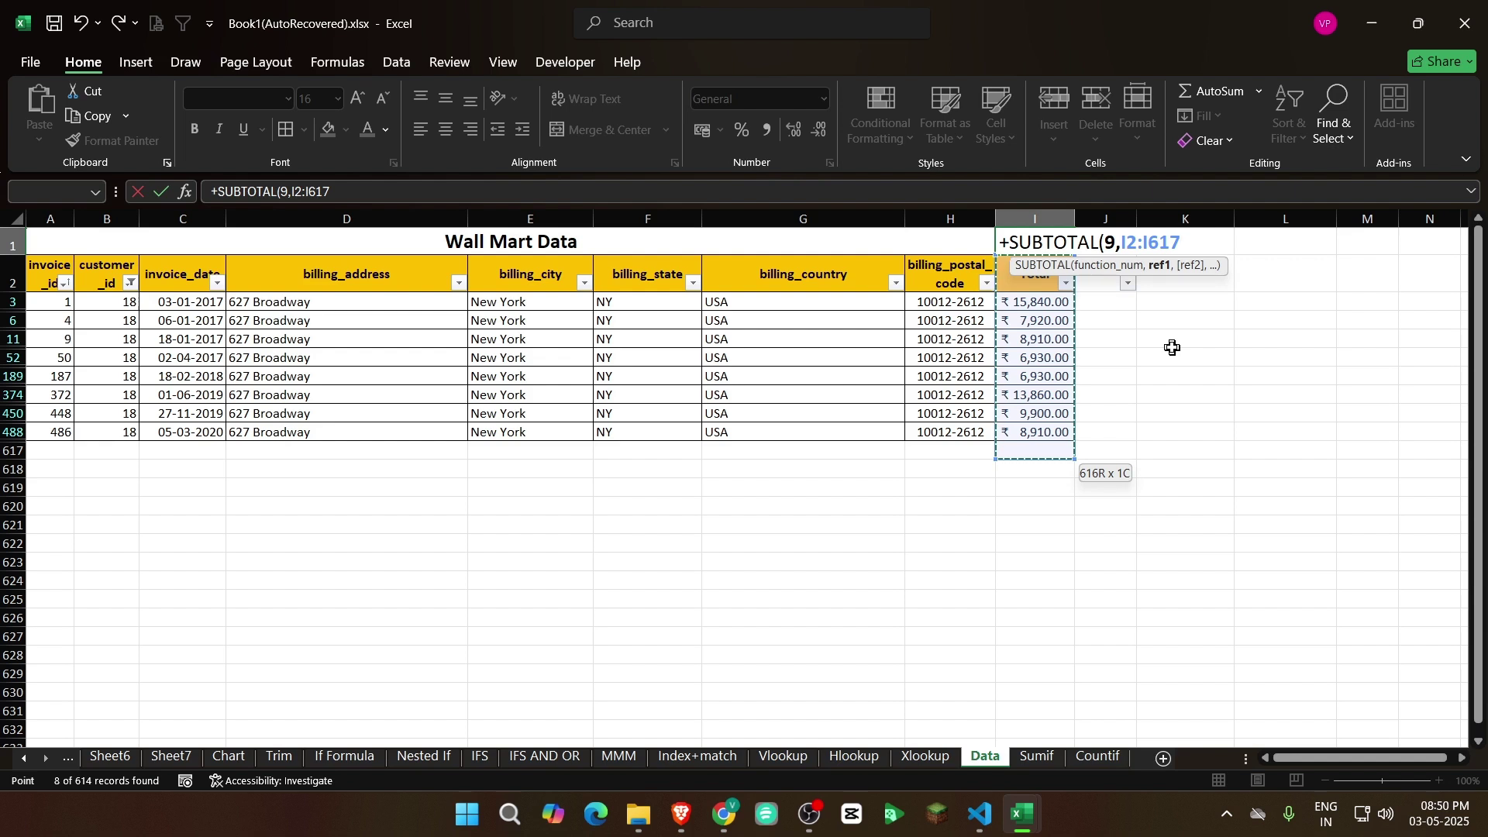
key(Return)
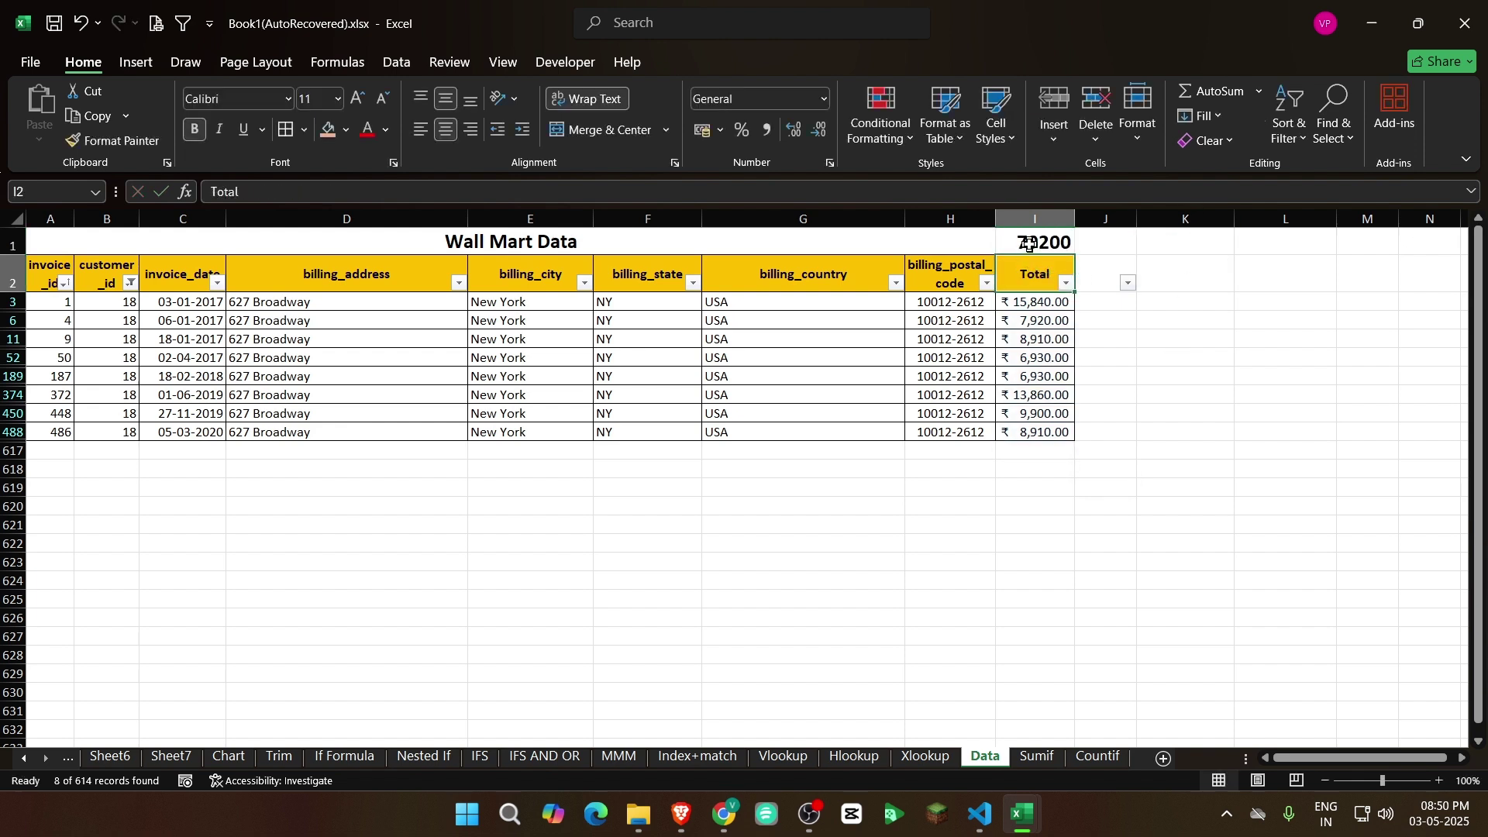
Format the subtotal in I1 with a thousands separator and two decimals
click(1029, 244)
click(767, 130)
click(1209, 302)
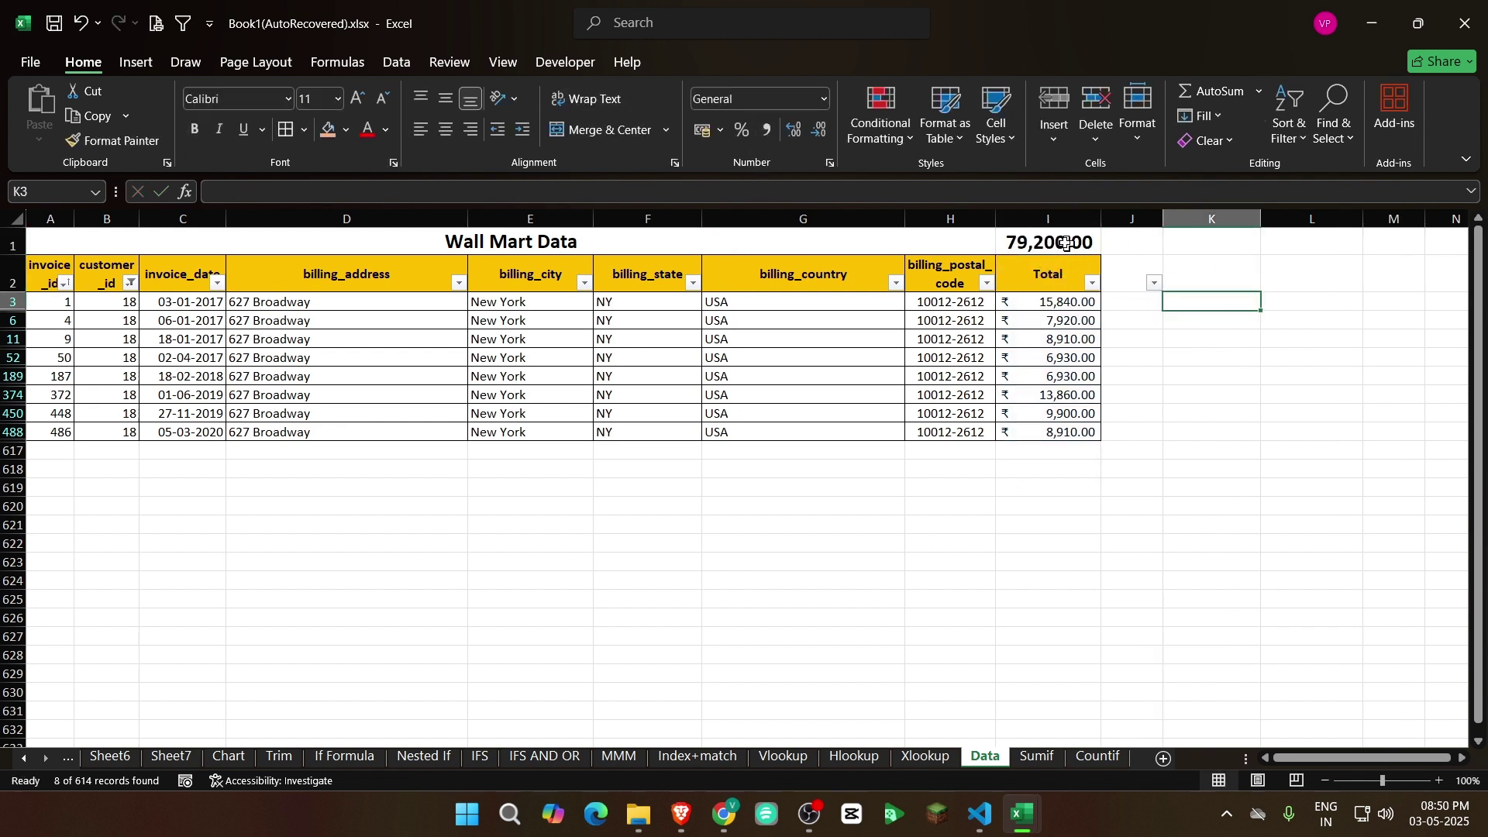
Compare the SUMIF total in C4 of the Sumif sheet with the filtered subtotal on the Data sheet
click(1035, 757)
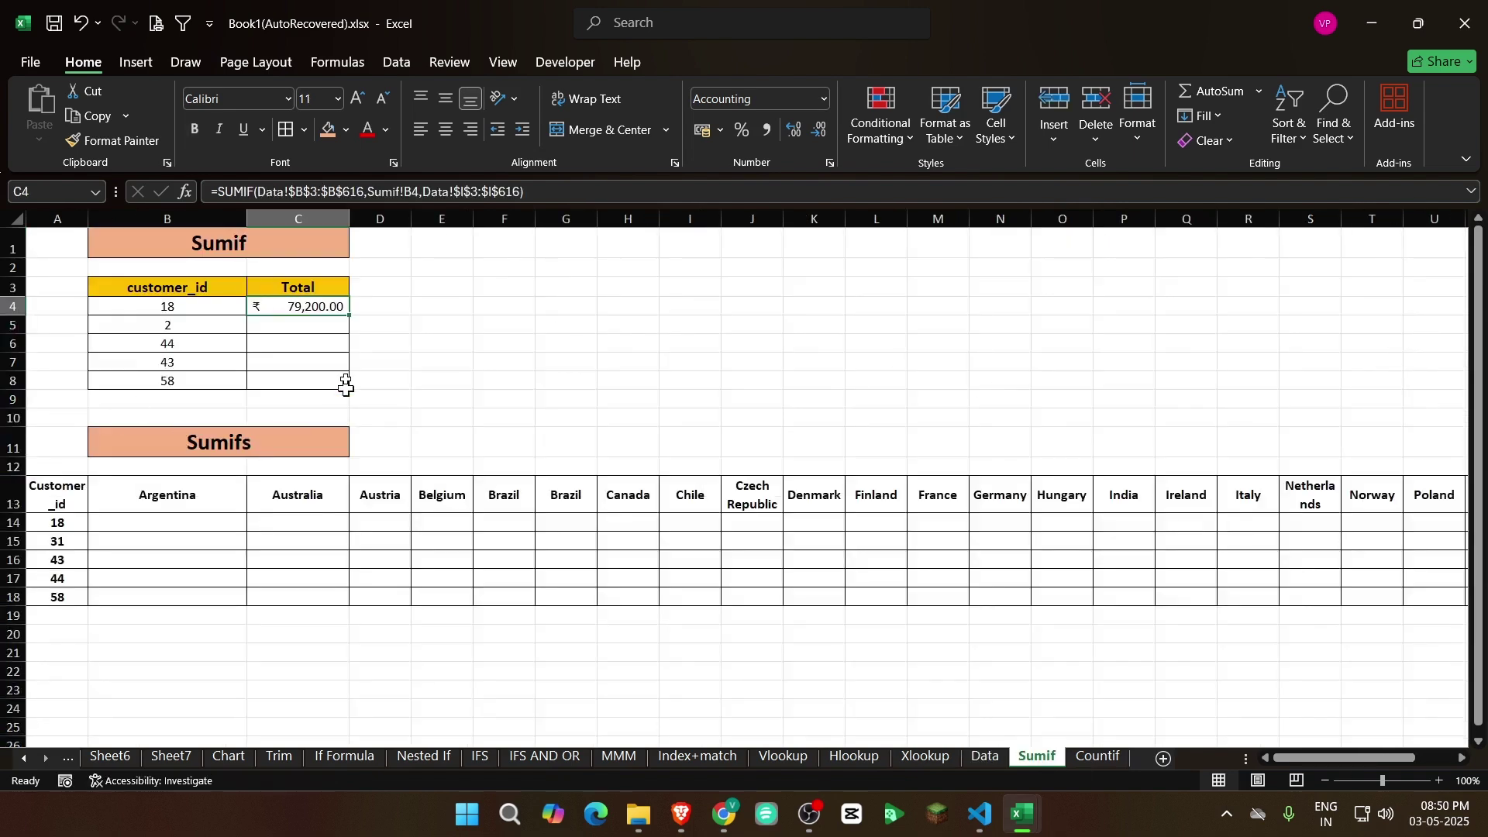
click(983, 758)
click(1035, 757)
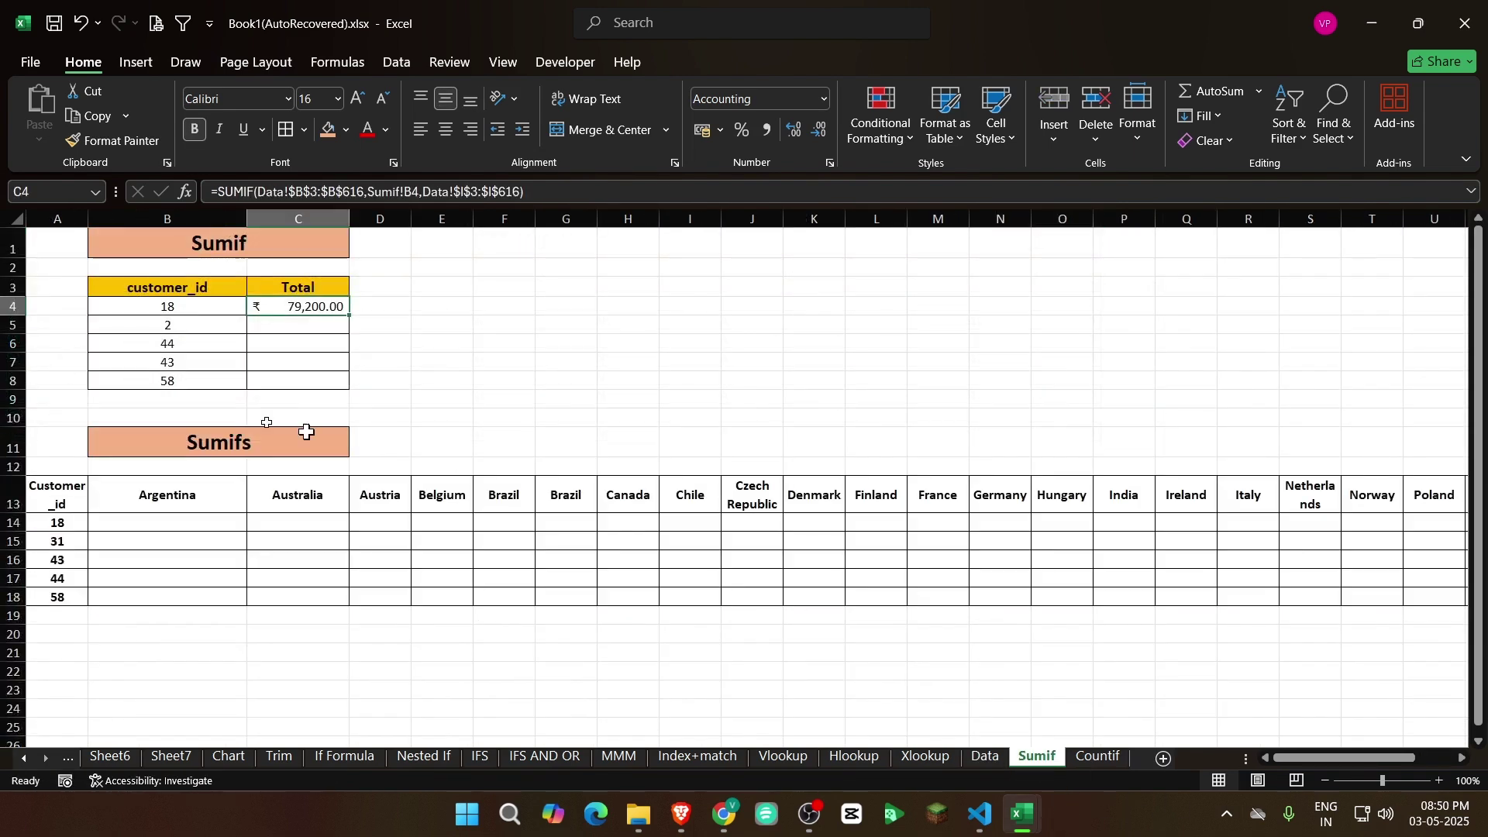
Filter the Data sheet's customer_id column to only the ID listed in cell B5 of the Sumif sheet
click(218, 327)
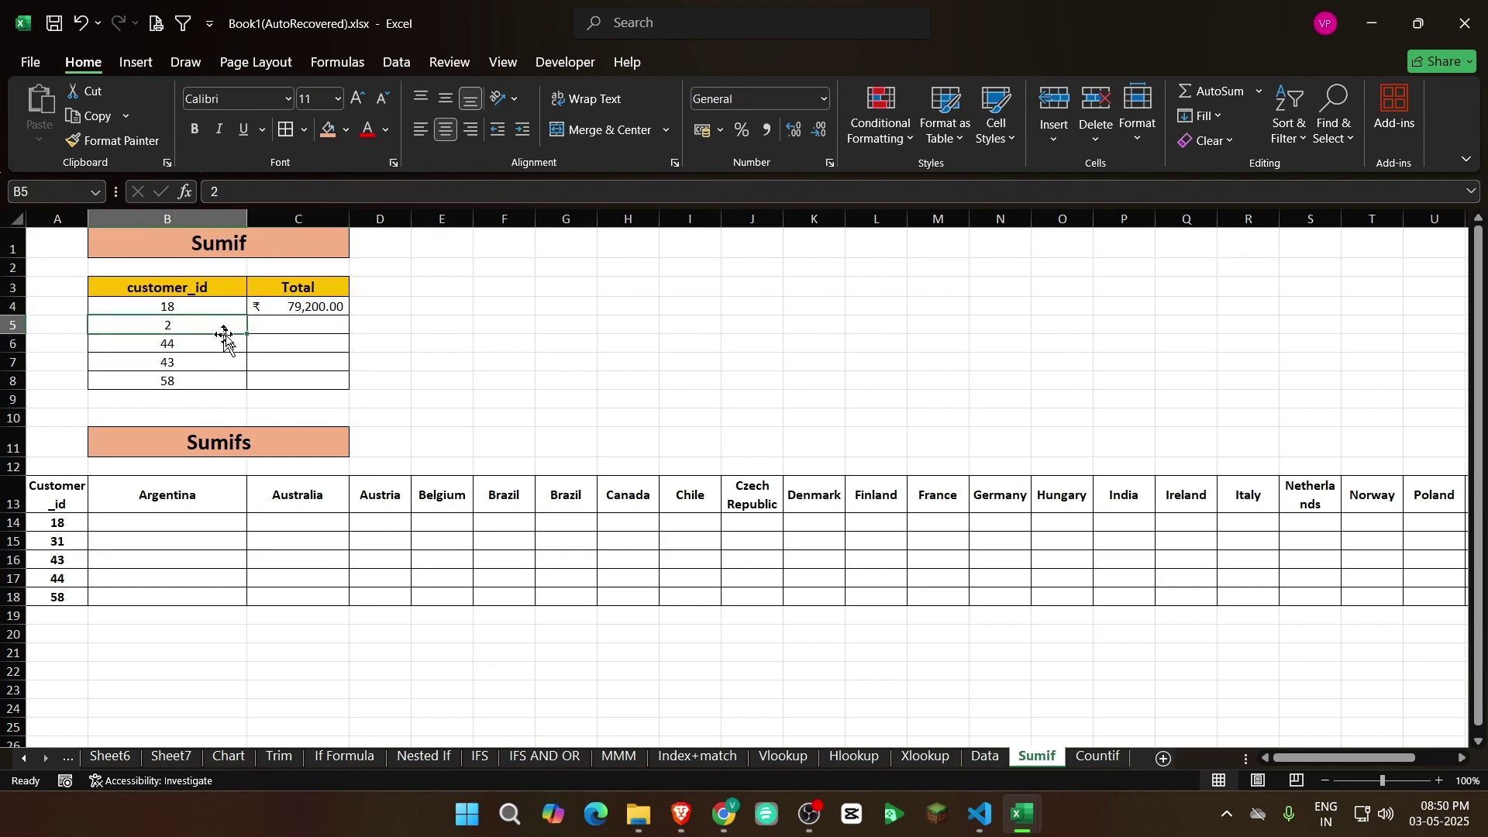
click(983, 757)
click(130, 282)
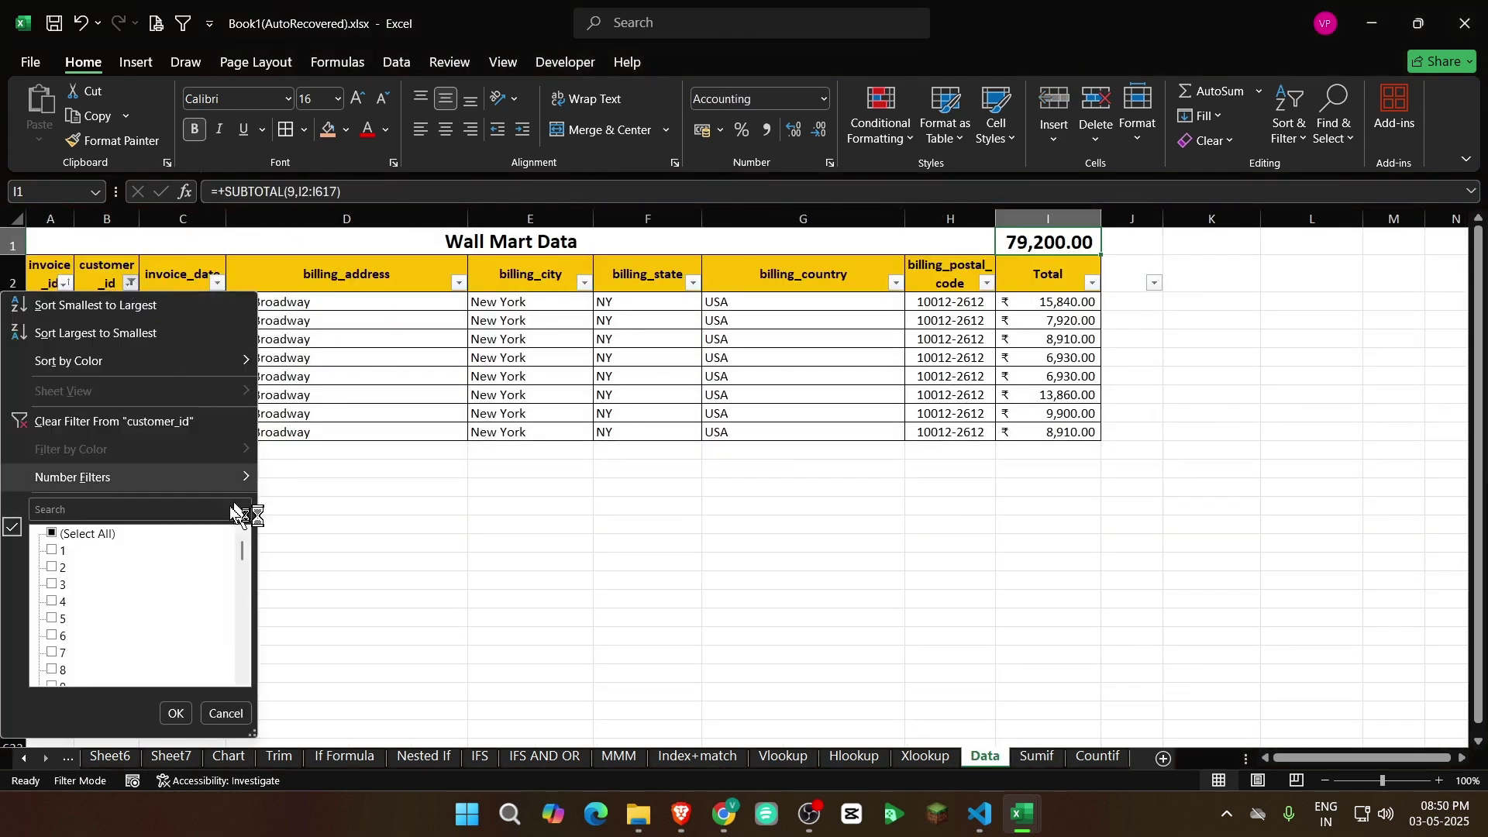
click(118, 509)
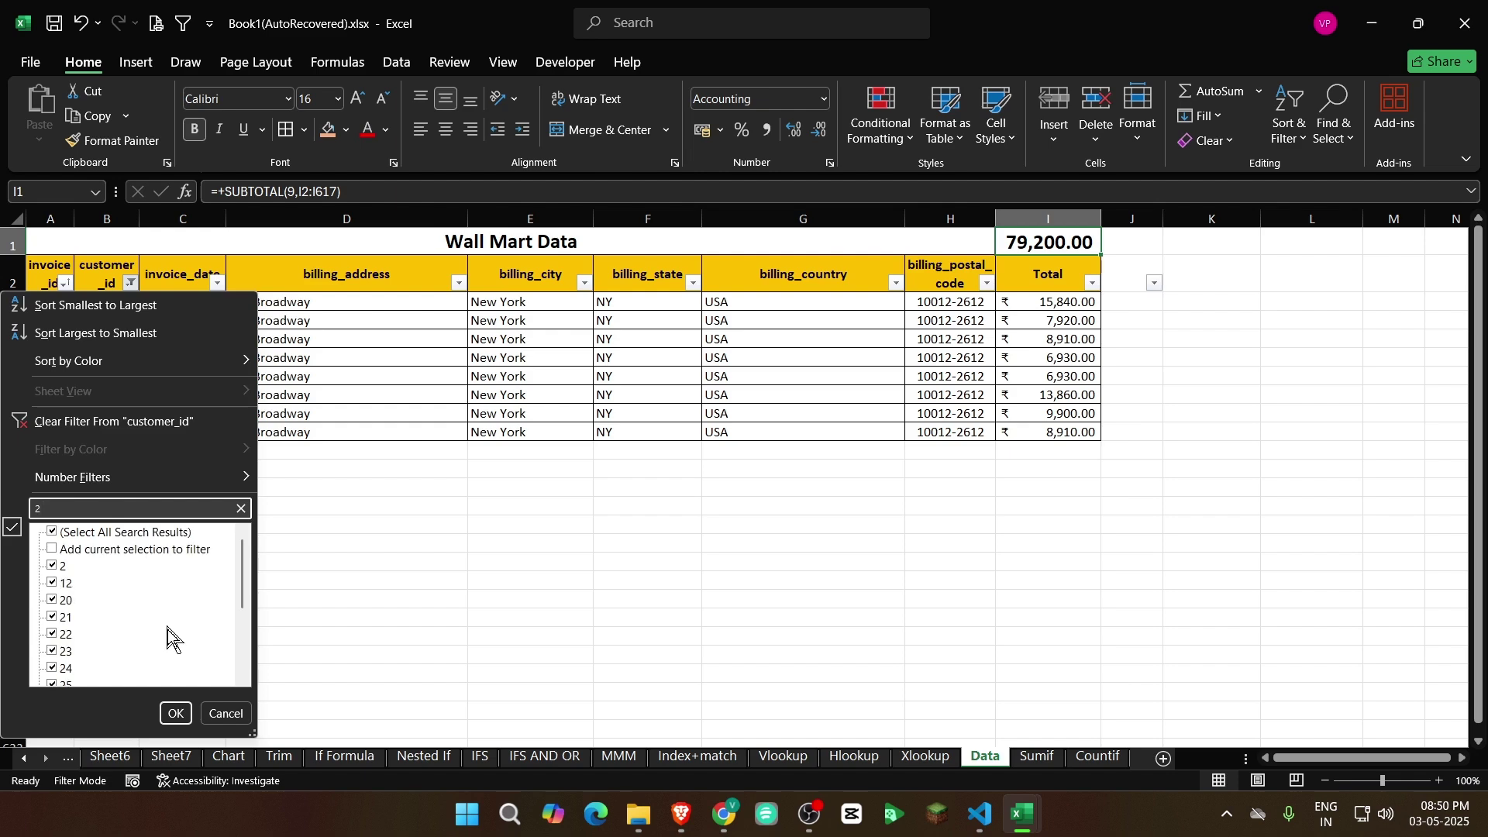
click(53, 533)
click(62, 570)
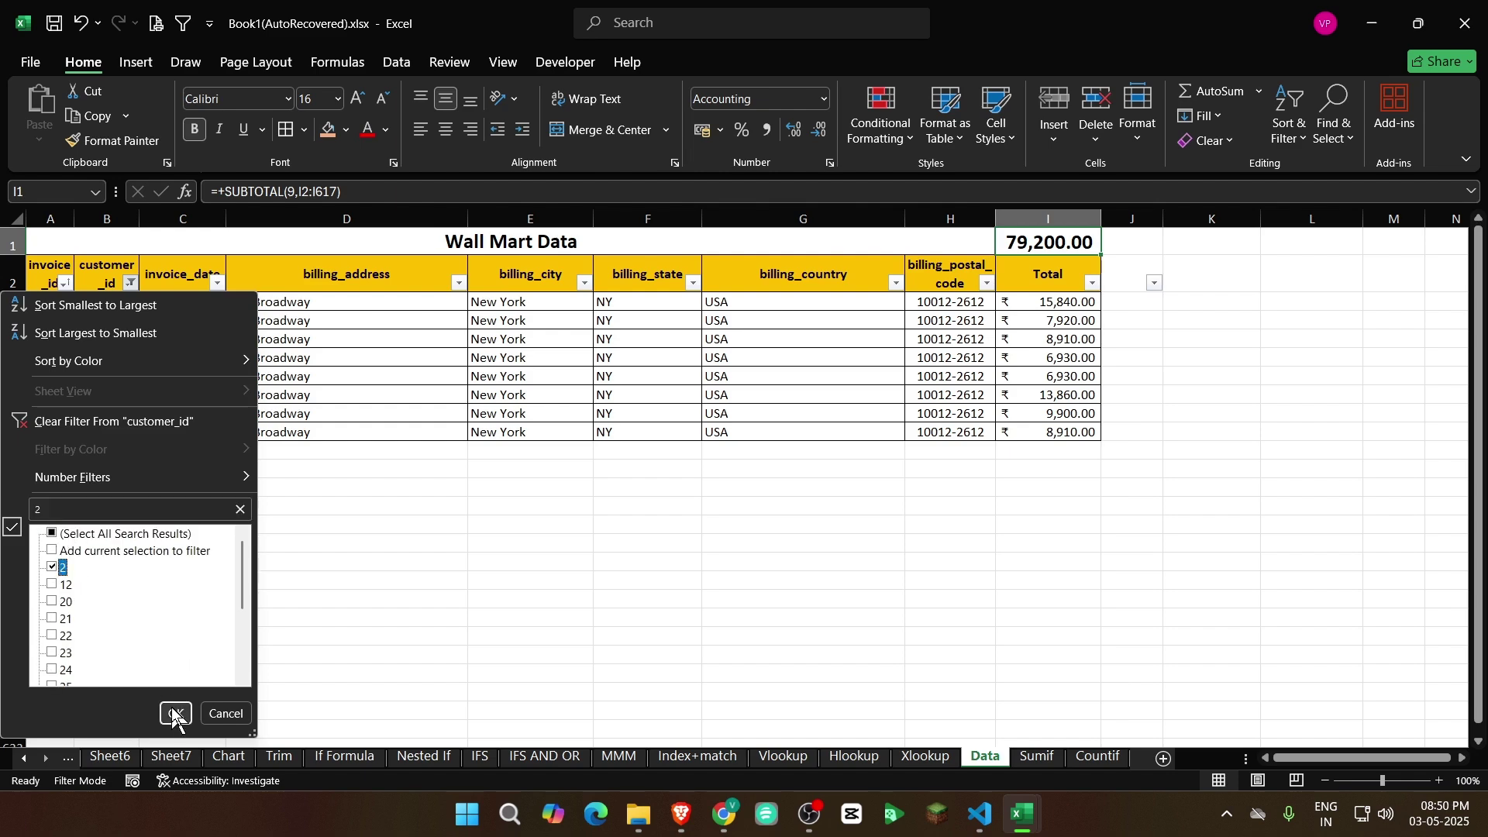
click(174, 713)
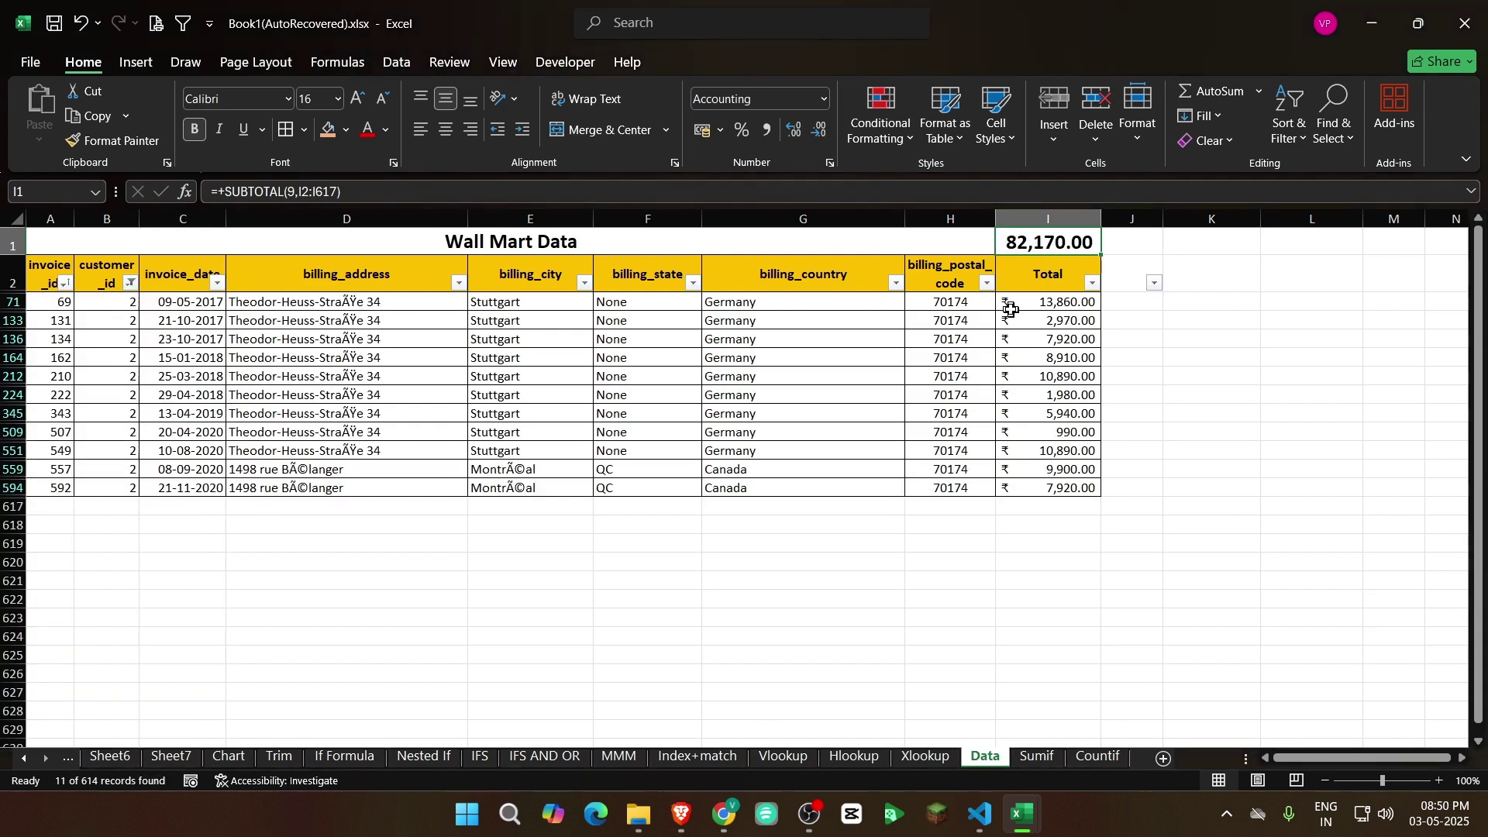
Return to the Sumif sheet and examine the absolute range $B$3:$B$616 in C4's SUMIF formula
click(1036, 756)
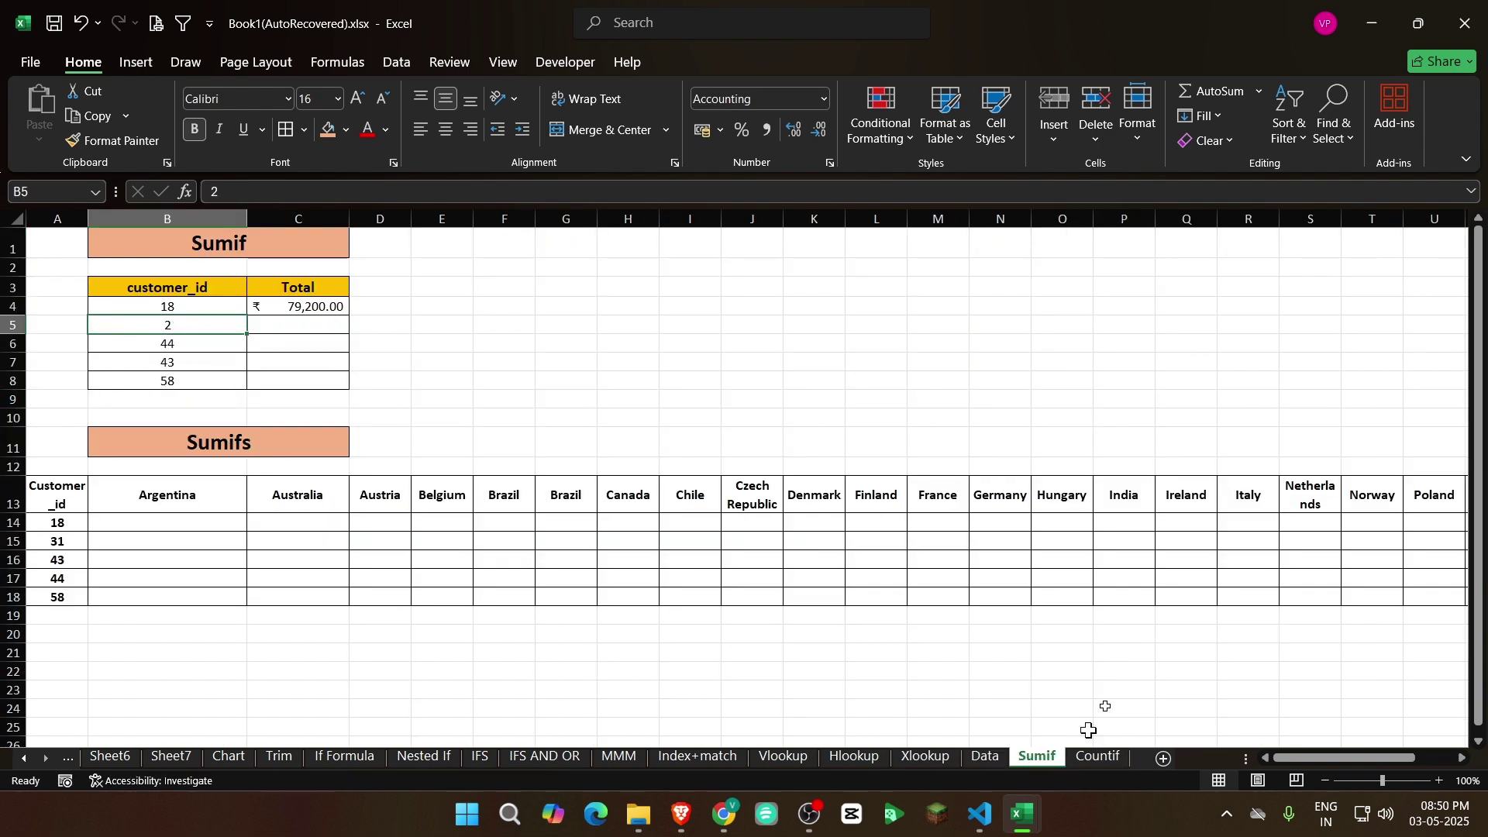
click(318, 307)
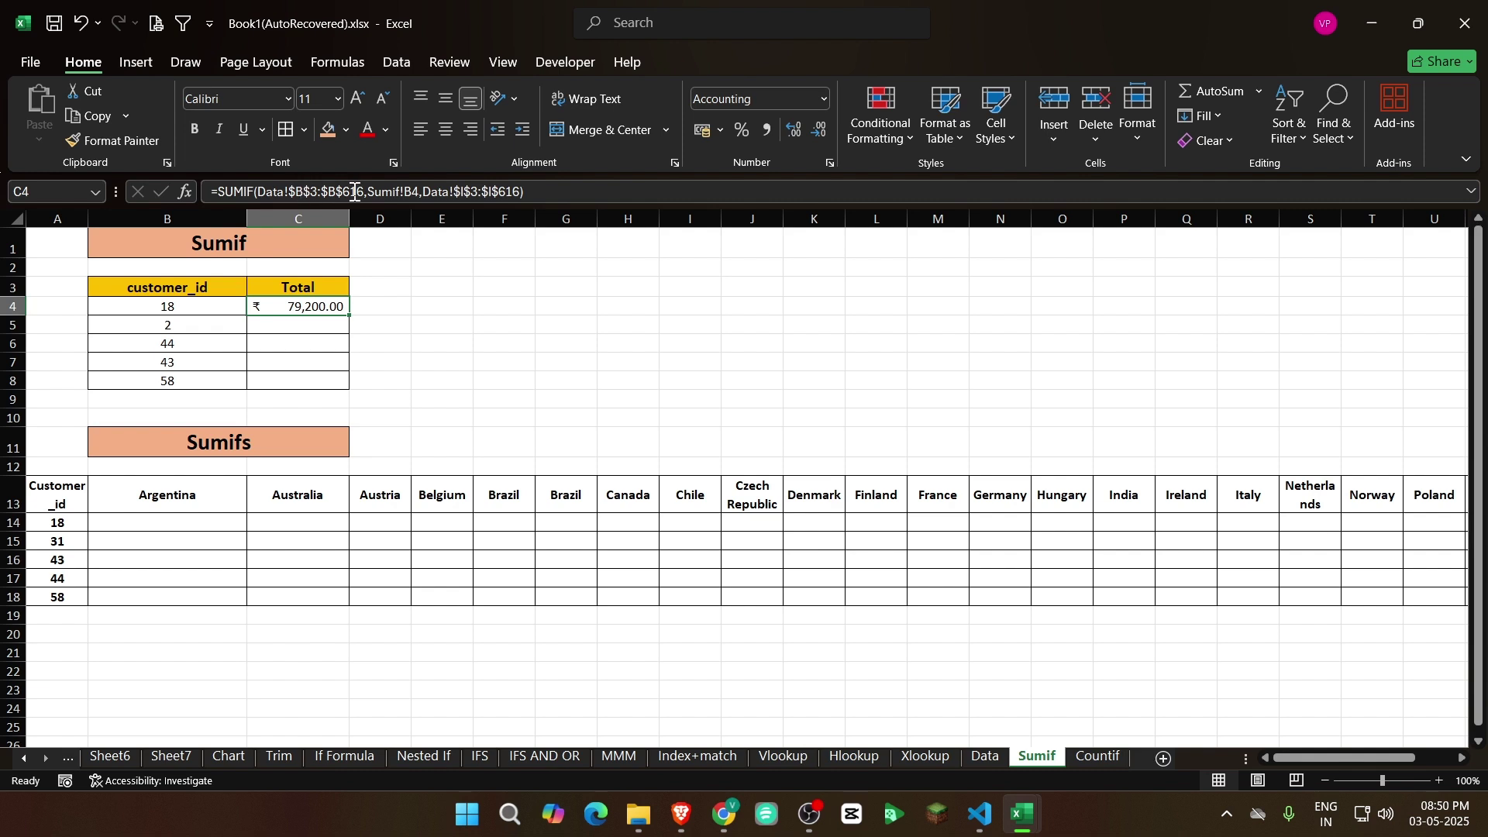
click(385, 191)
drag(289, 191, 359, 191)
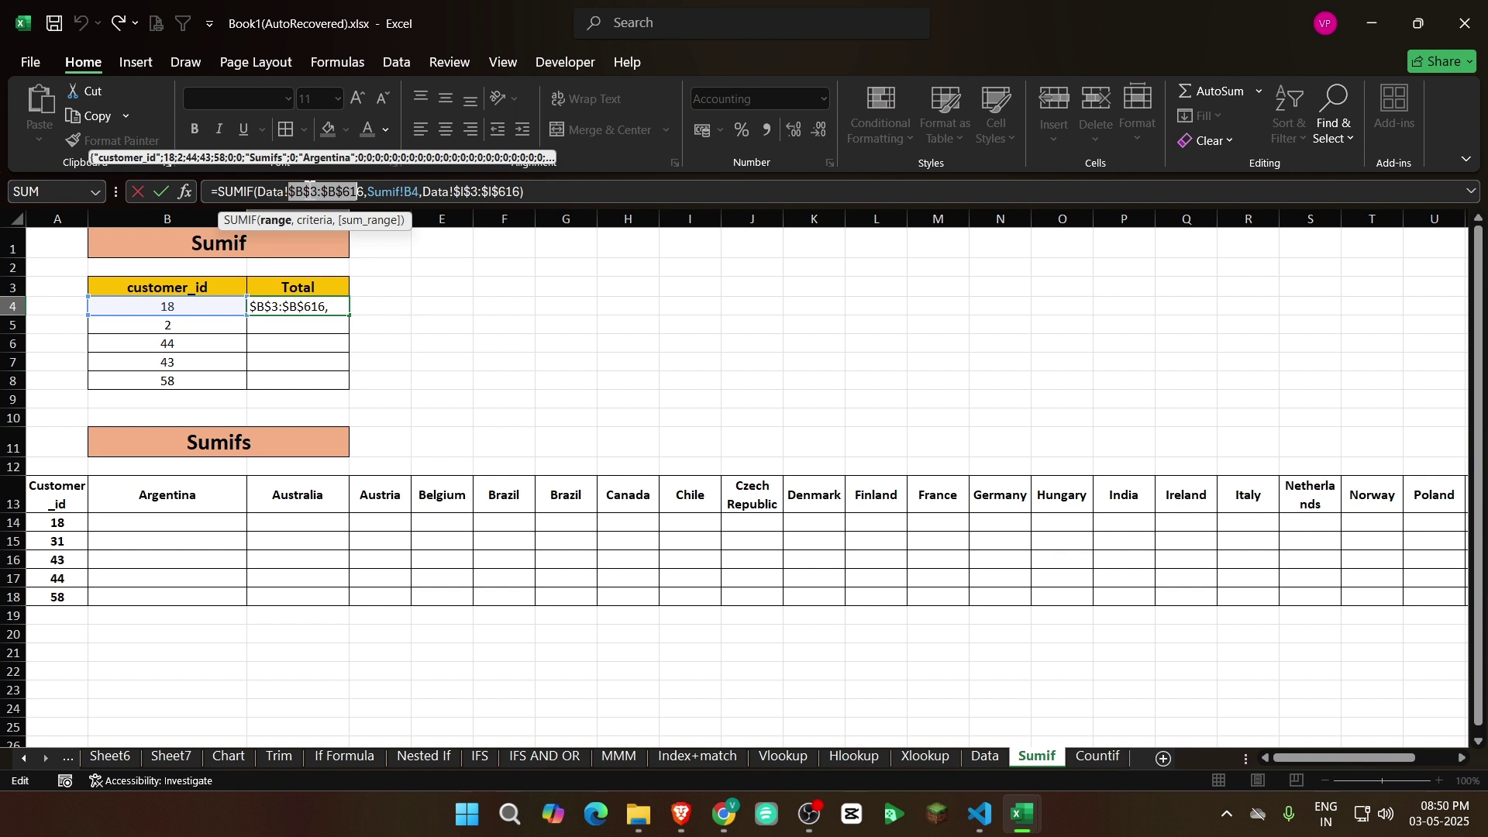
key(Escape)
Fill the SUMIF formula from C4 down to C5 and inspect the copied formula's references
drag(195, 310, 232, 383)
click(302, 308)
drag(350, 315, 353, 333)
click(322, 324)
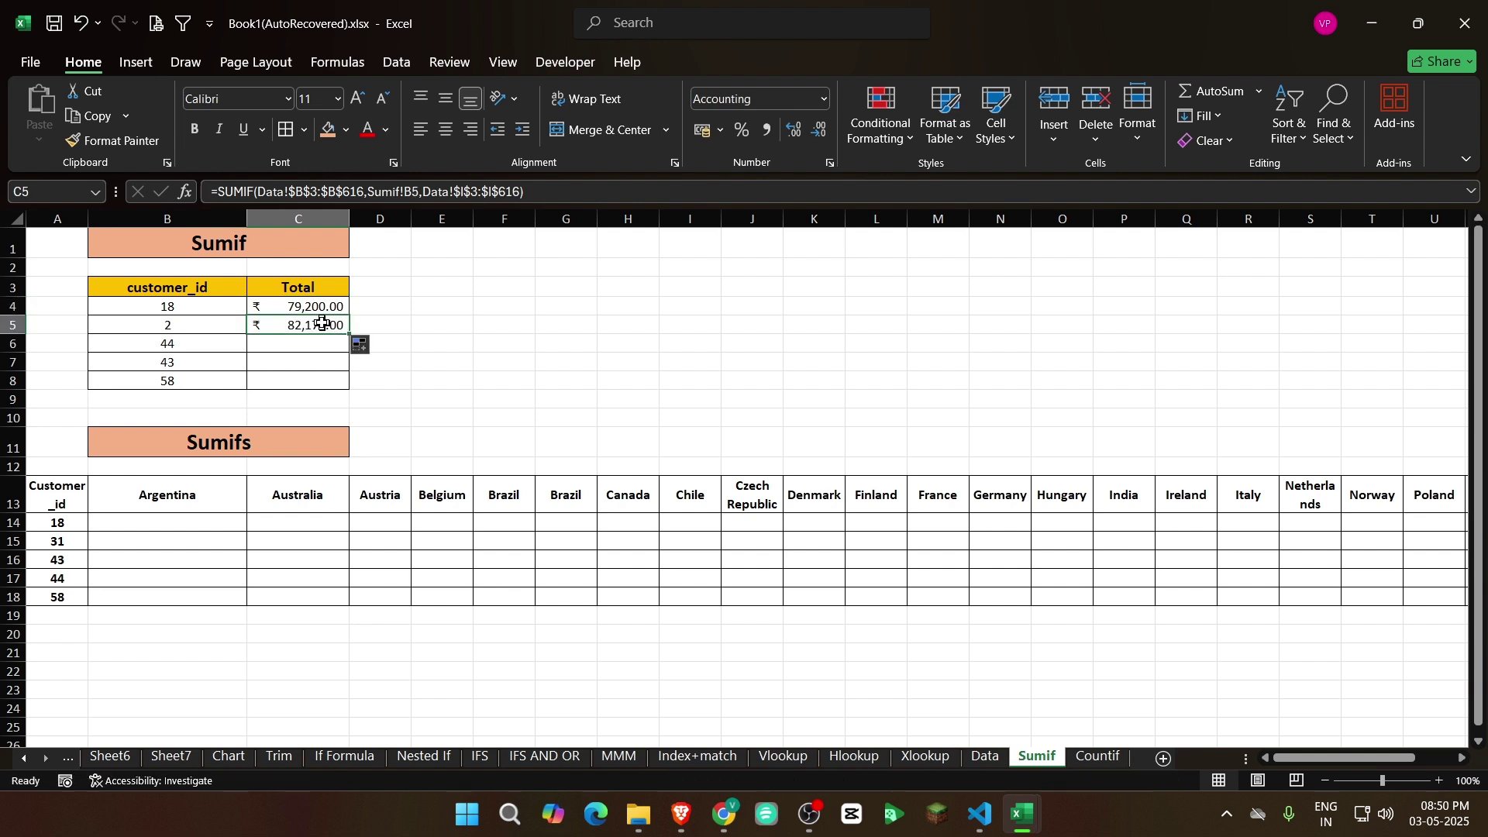
double_click(322, 324)
key(Return)
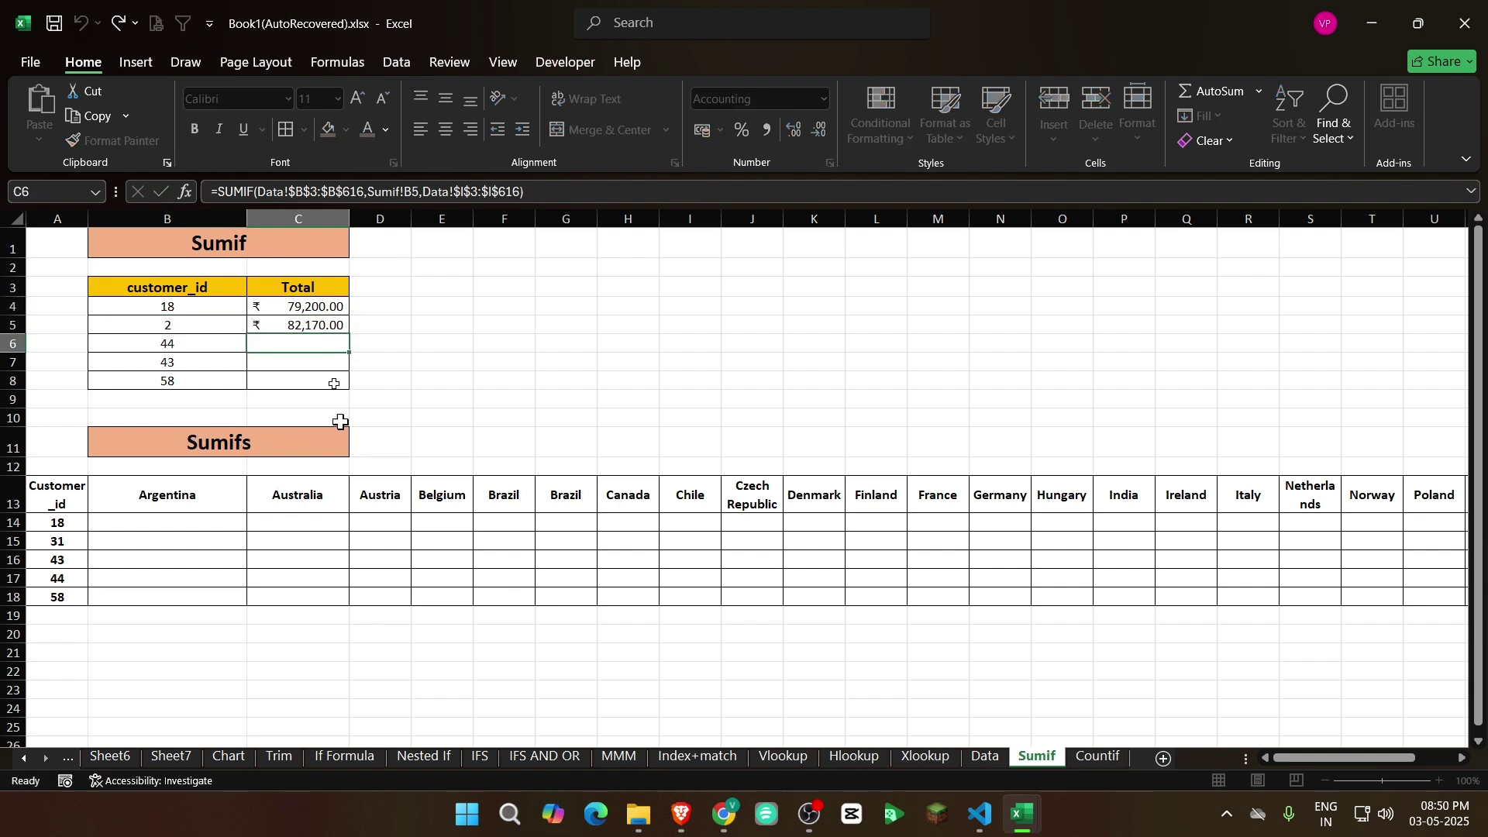
Fill the SUMIF formula from C5 down to C6 and inspect its criteria reference
click(332, 327)
drag(350, 334, 341, 349)
click(324, 340)
double_click(310, 339)
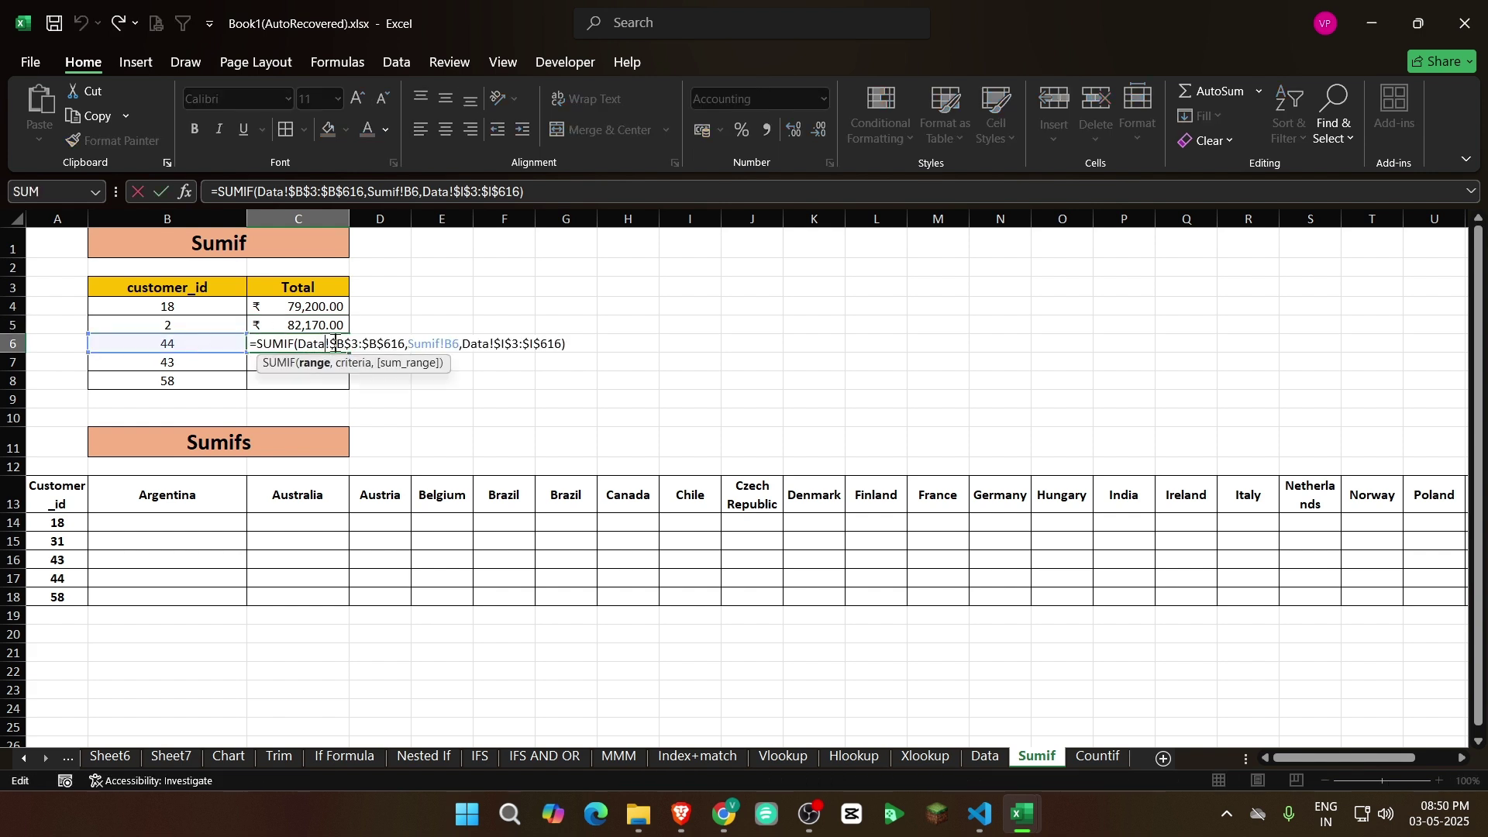
key(Return)
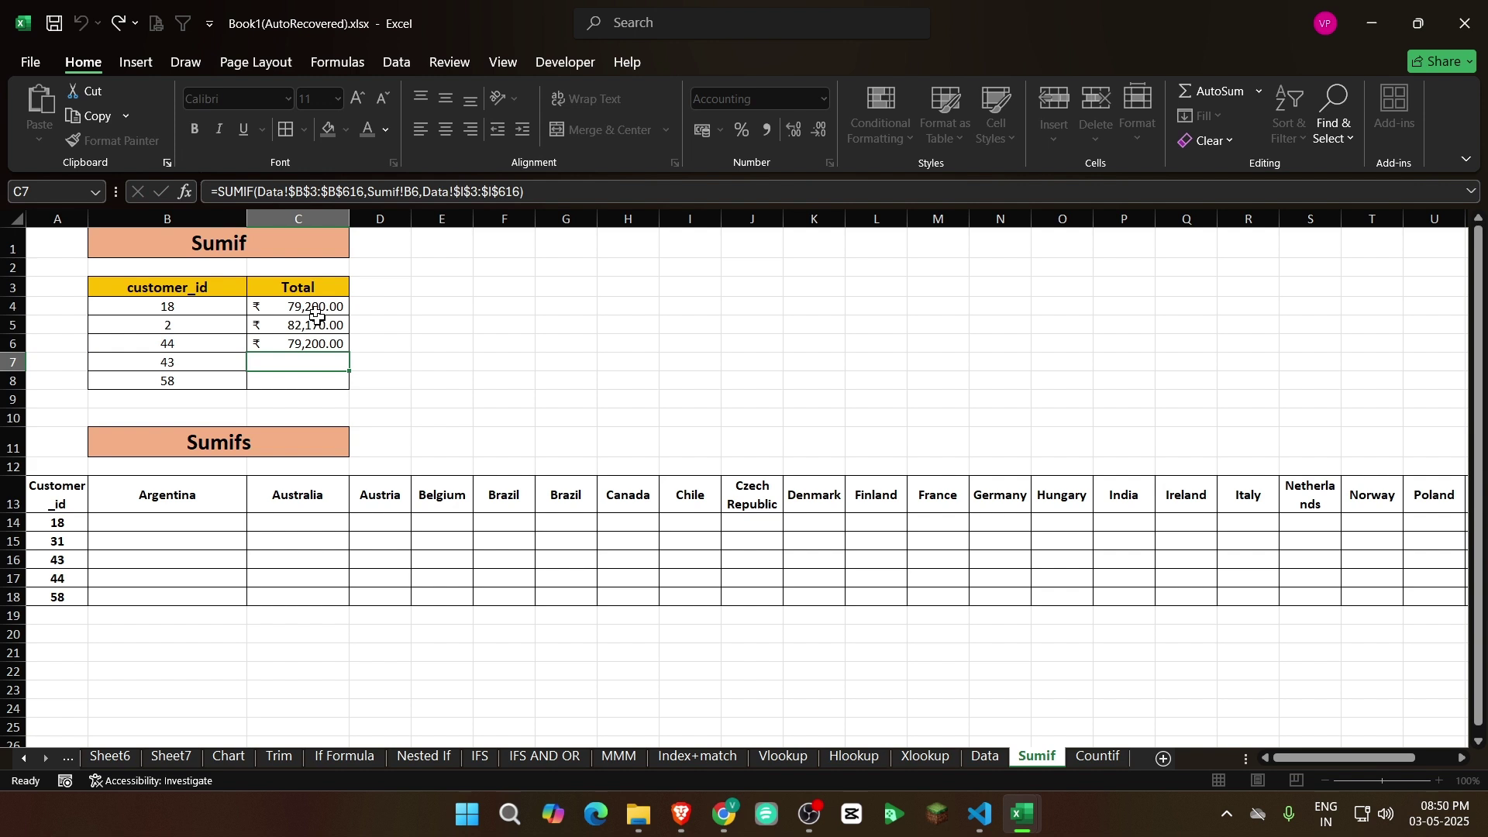
Fill the SUMIF formula from C4 down through C8
click(321, 345)
drag(325, 303, 322, 381)
click(327, 303)
drag(350, 314, 351, 391)
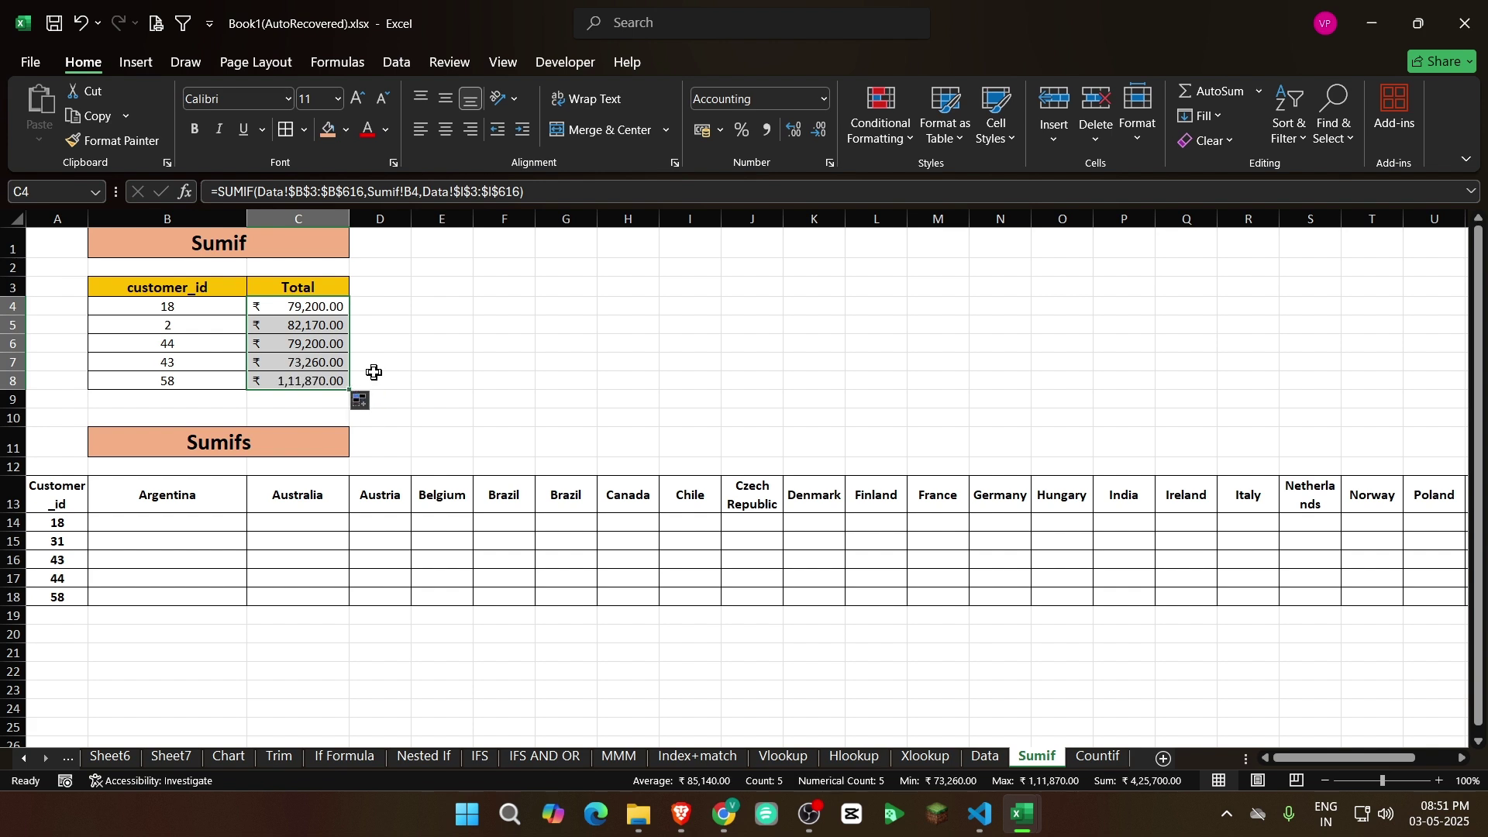
Undo the earlier SUMIF fills and auto-fill the formula from C4 down to the last customer row, C8
key(ctrl+z)
key(ctrl+z)
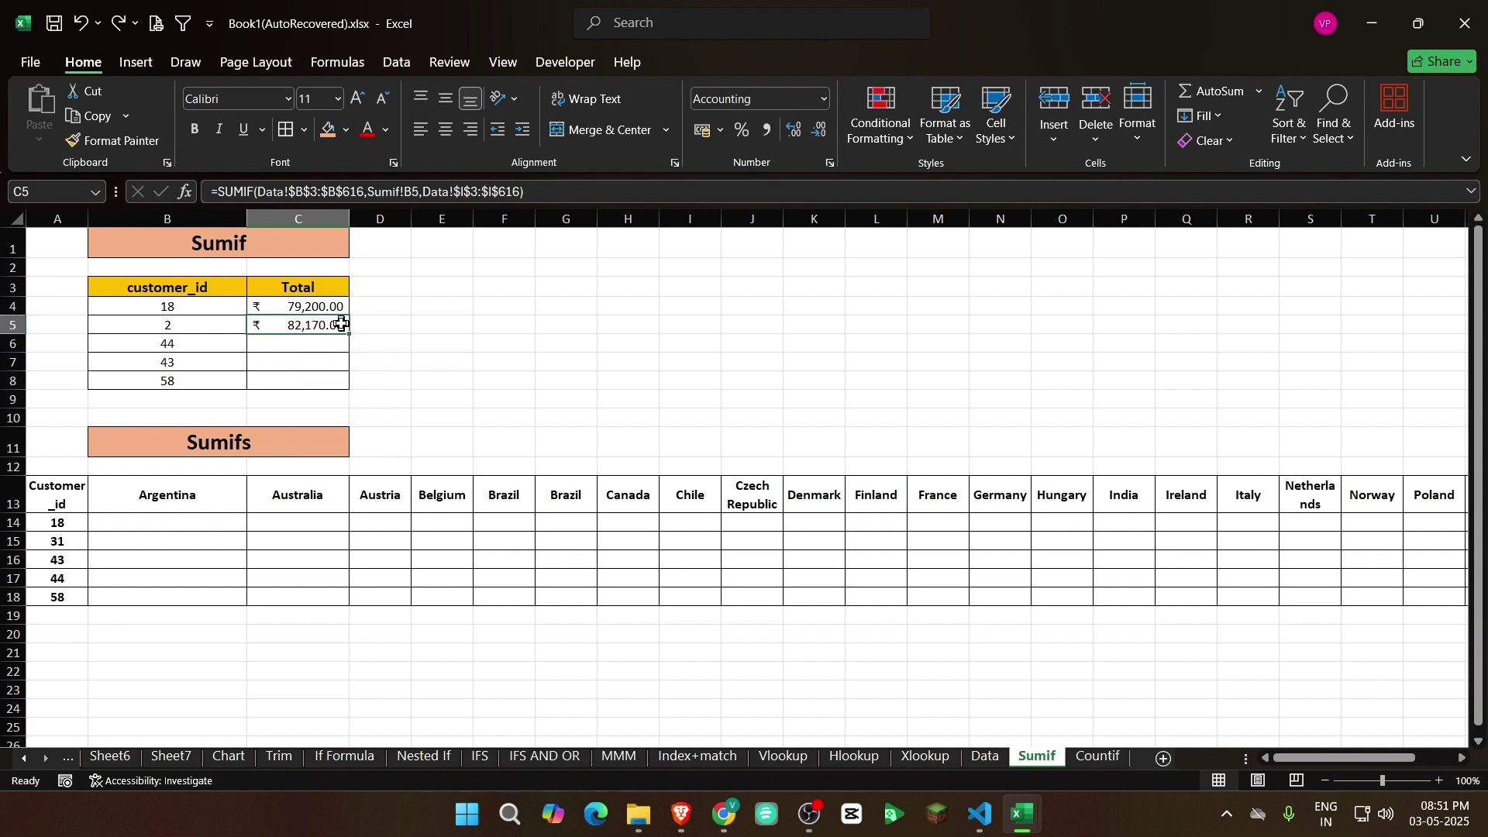
key(ctrl+z)
double_click(350, 314)
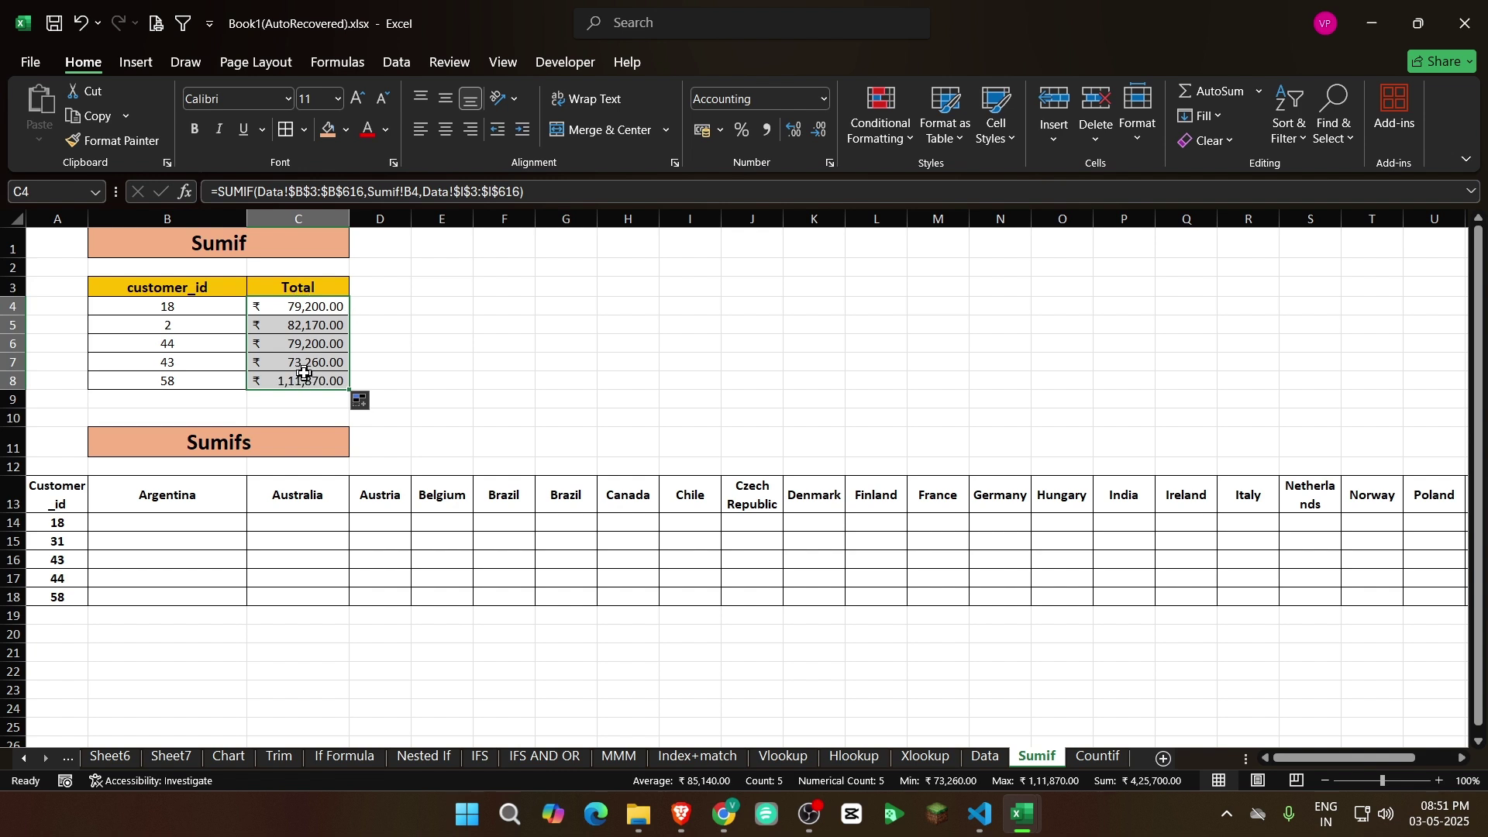
Undo the last fill in the Total column and fill the SUMIF formula from C4 down through C8
key(ctrl+z)
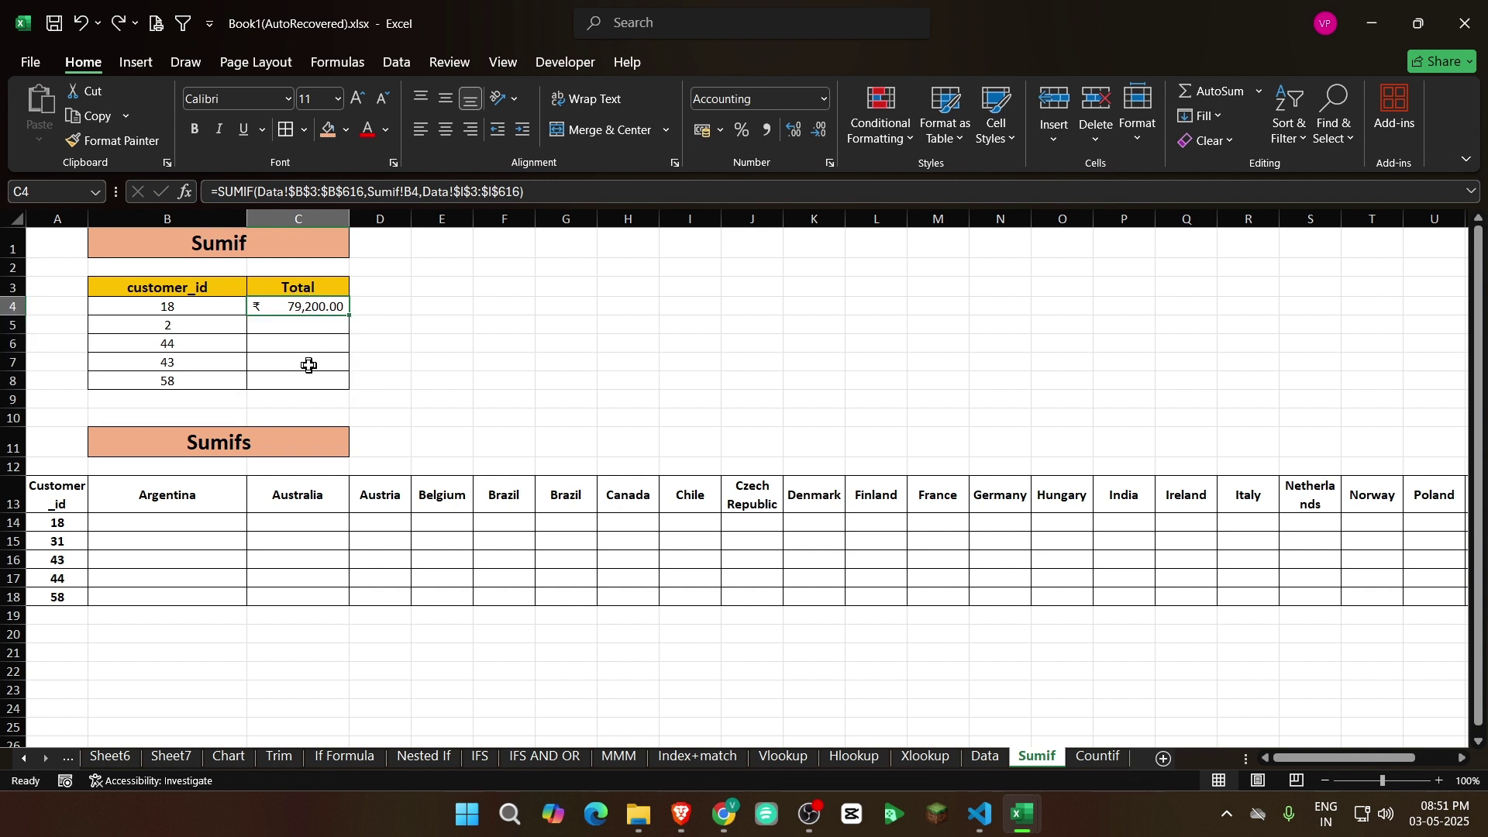
drag(318, 305, 315, 378)
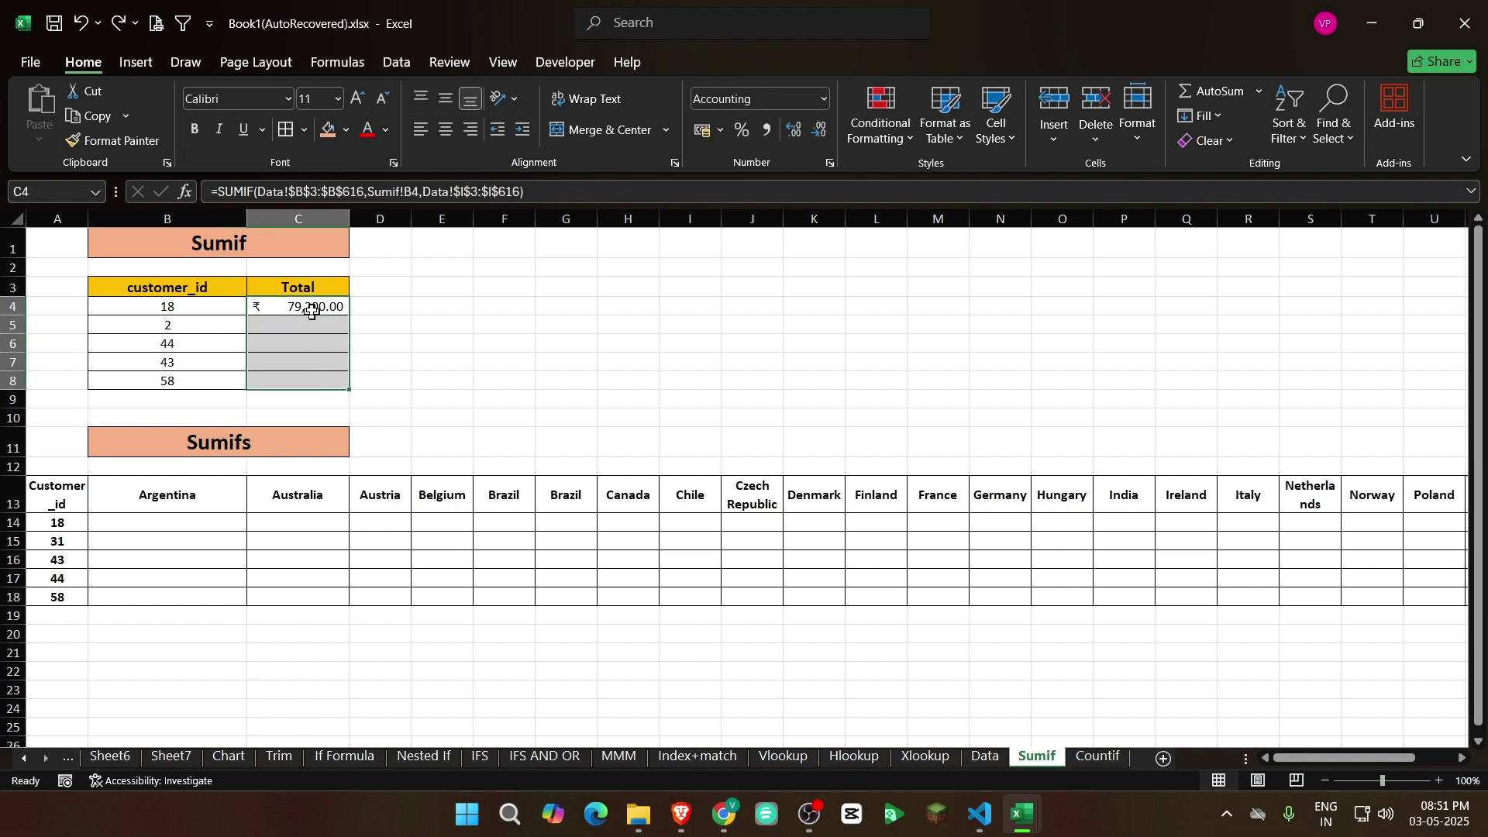
double_click(347, 389)
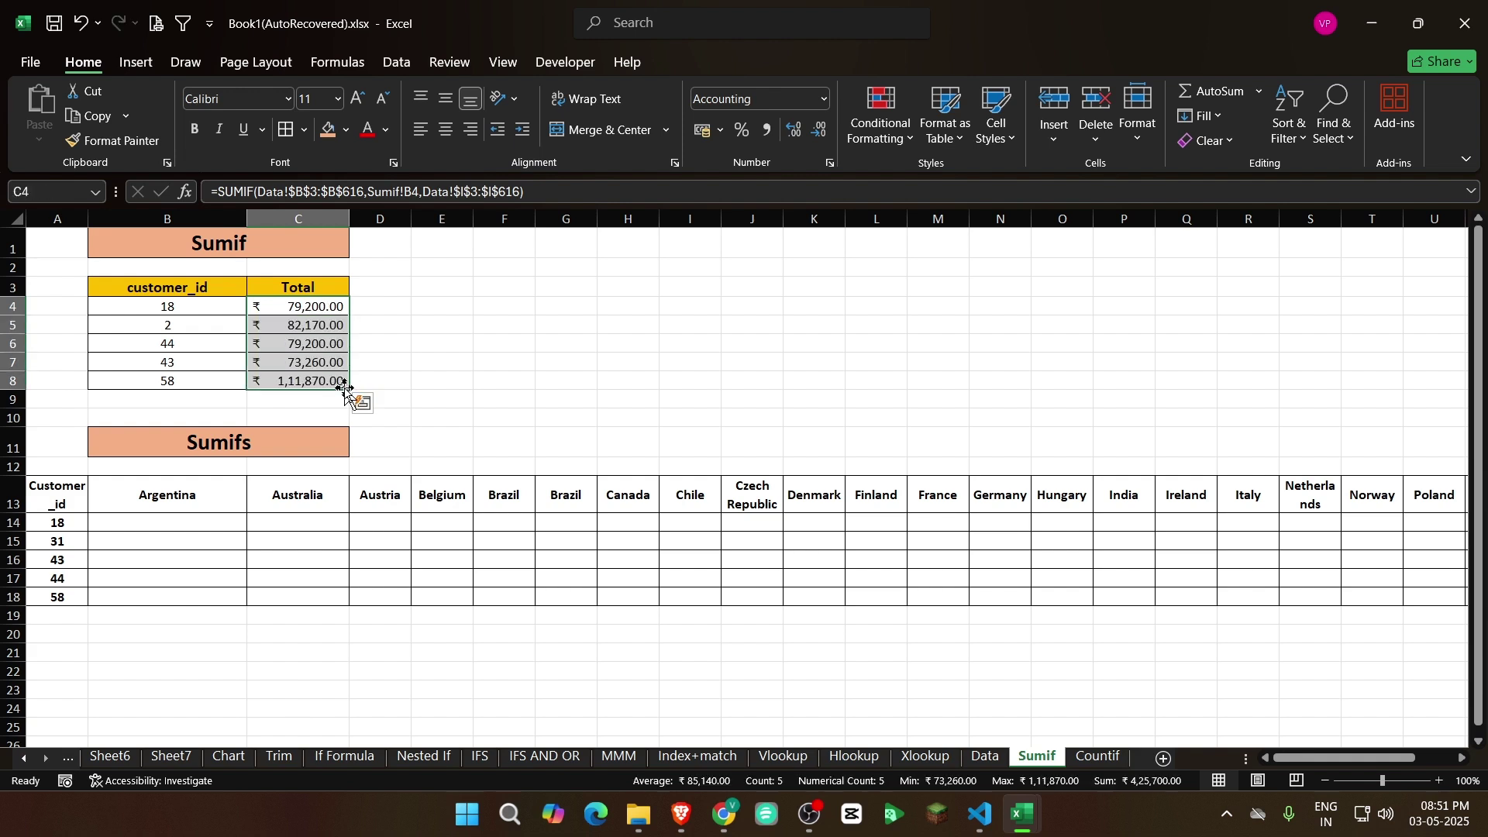
Copy the SUMIF formula from C4 and paste it into C5:C8
click(326, 310)
key(ctrl+c)
drag(314, 324, 307, 382)
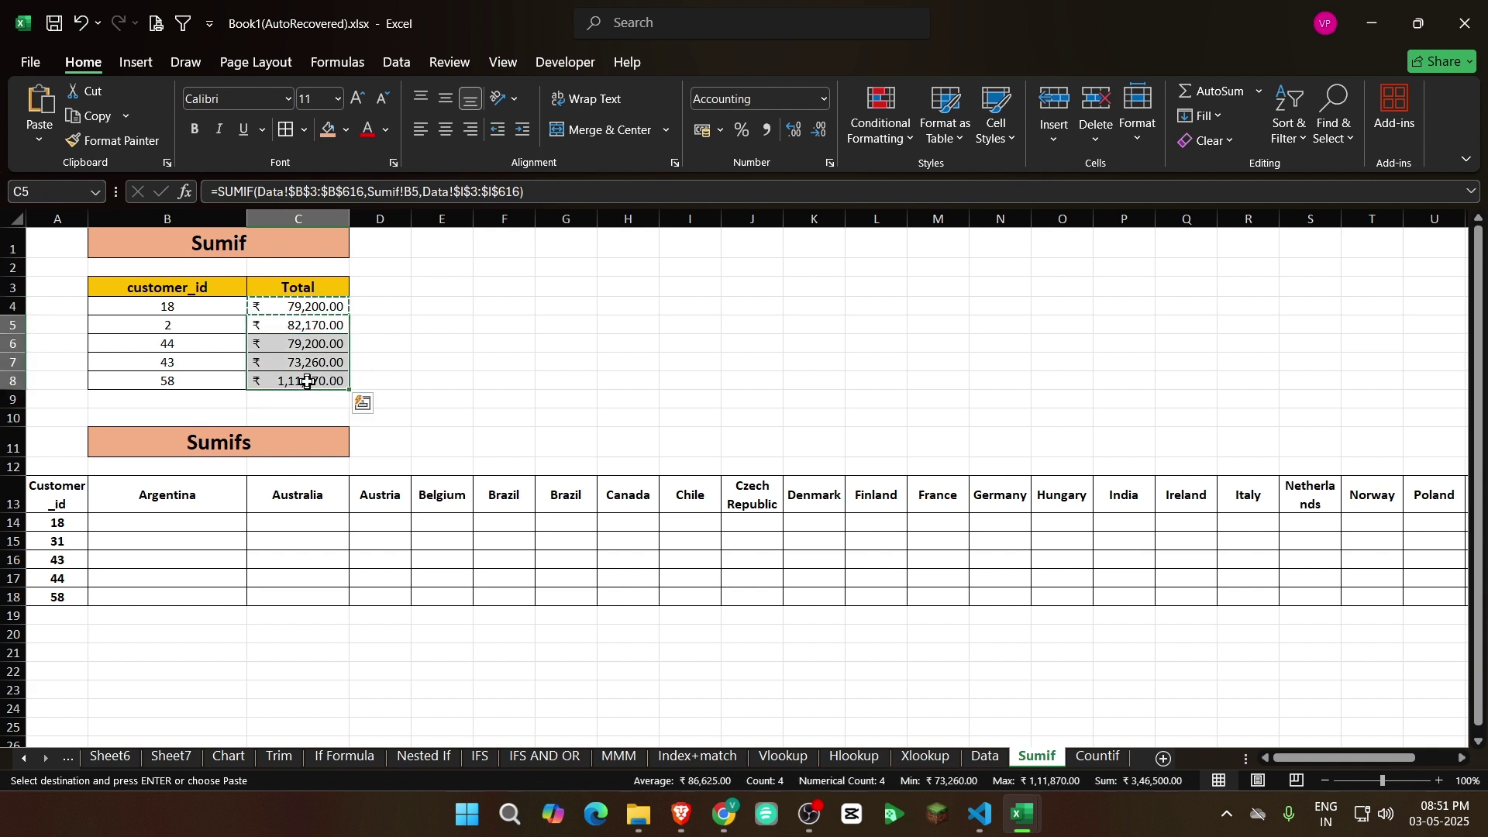
key(ctrl+v)
drag(309, 307, 314, 380)
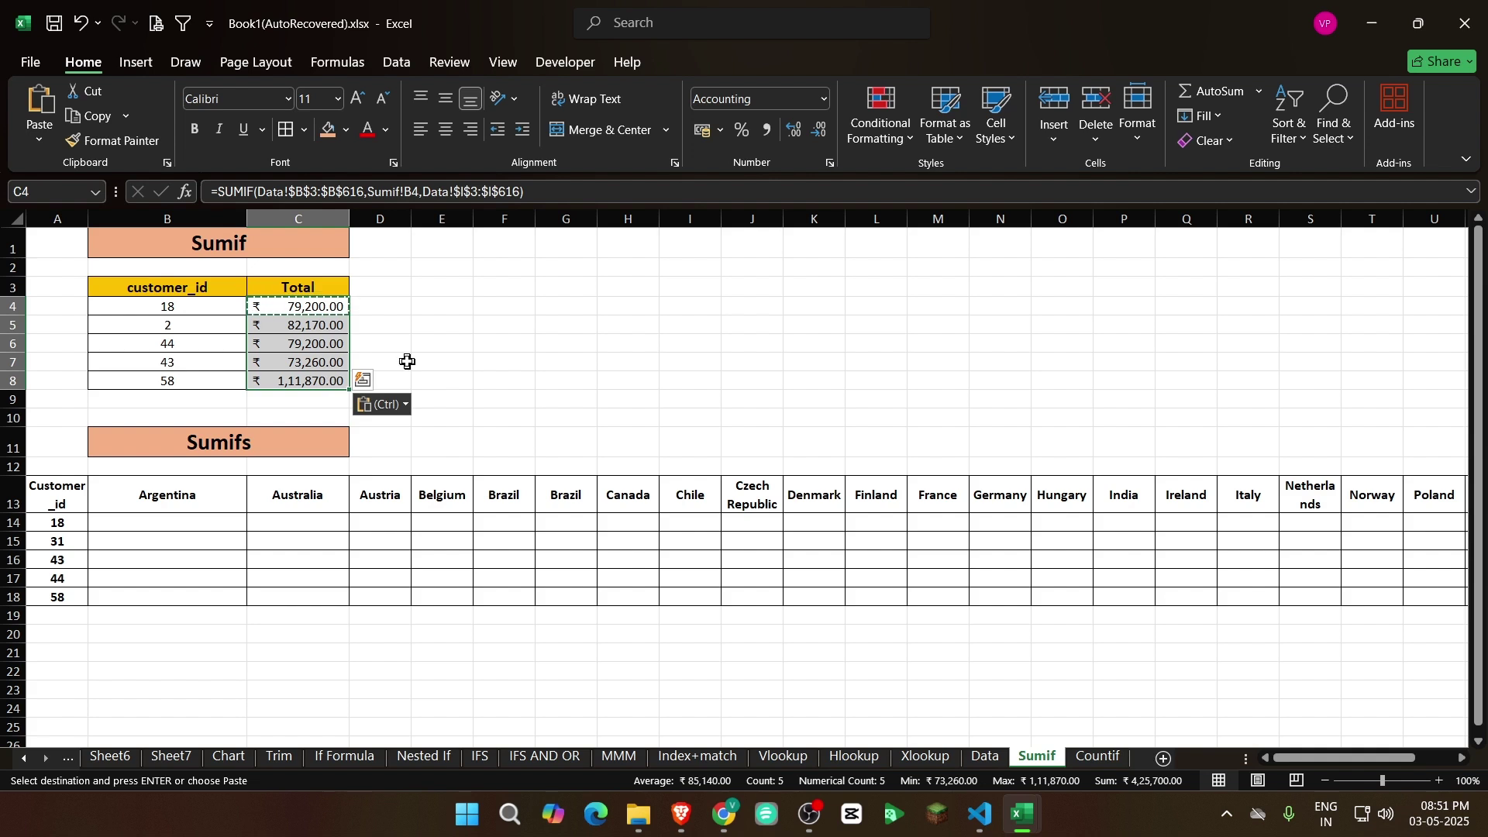
key(Up)
key(Escape)
Compare the SUMIF total in C5 with the filtered SUBTOTAL in I1 of the Data sheet
key(Down)
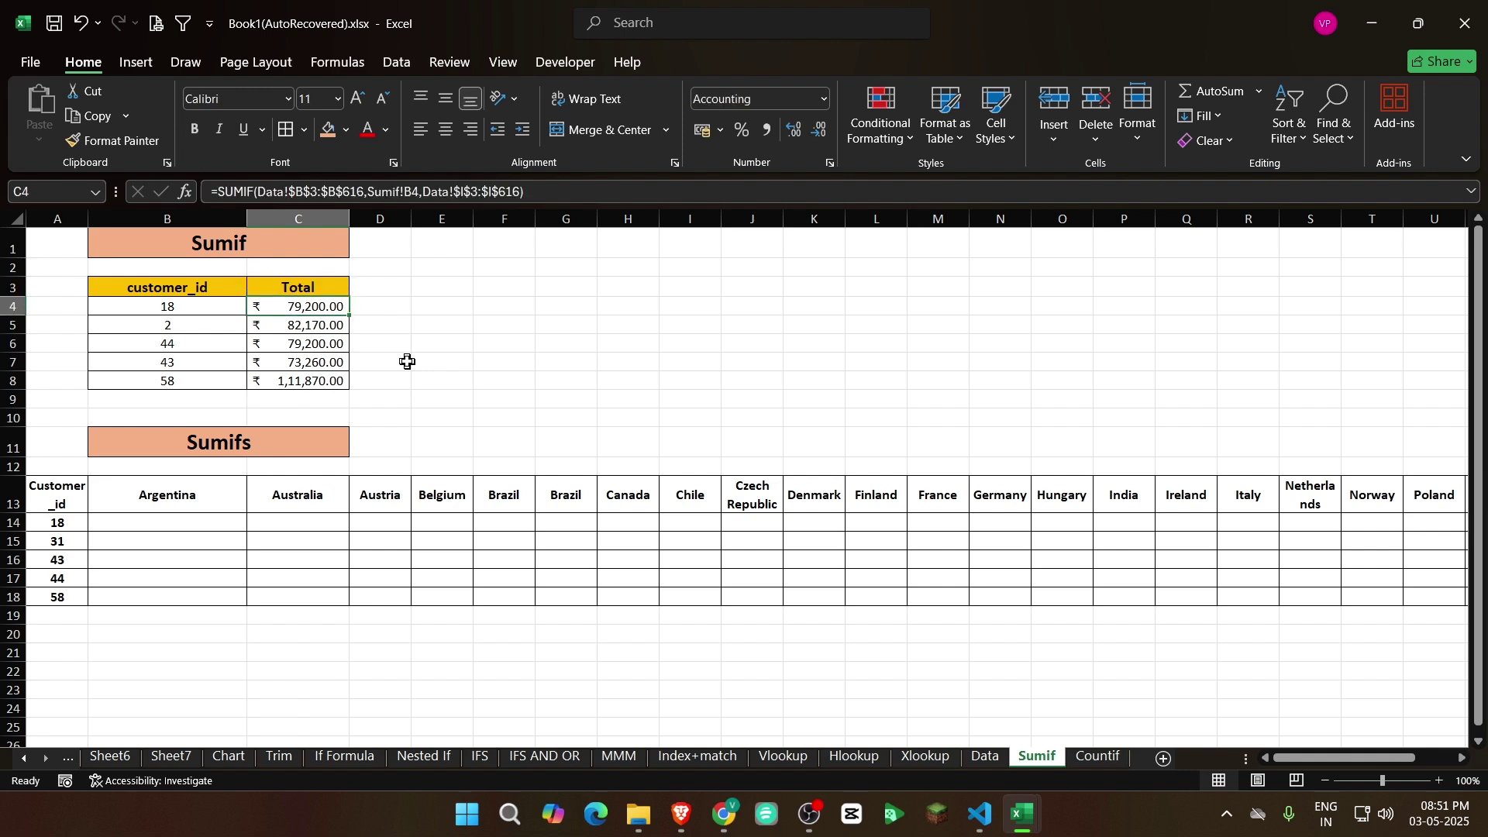
key(Down)
key(Up)
key(Down)
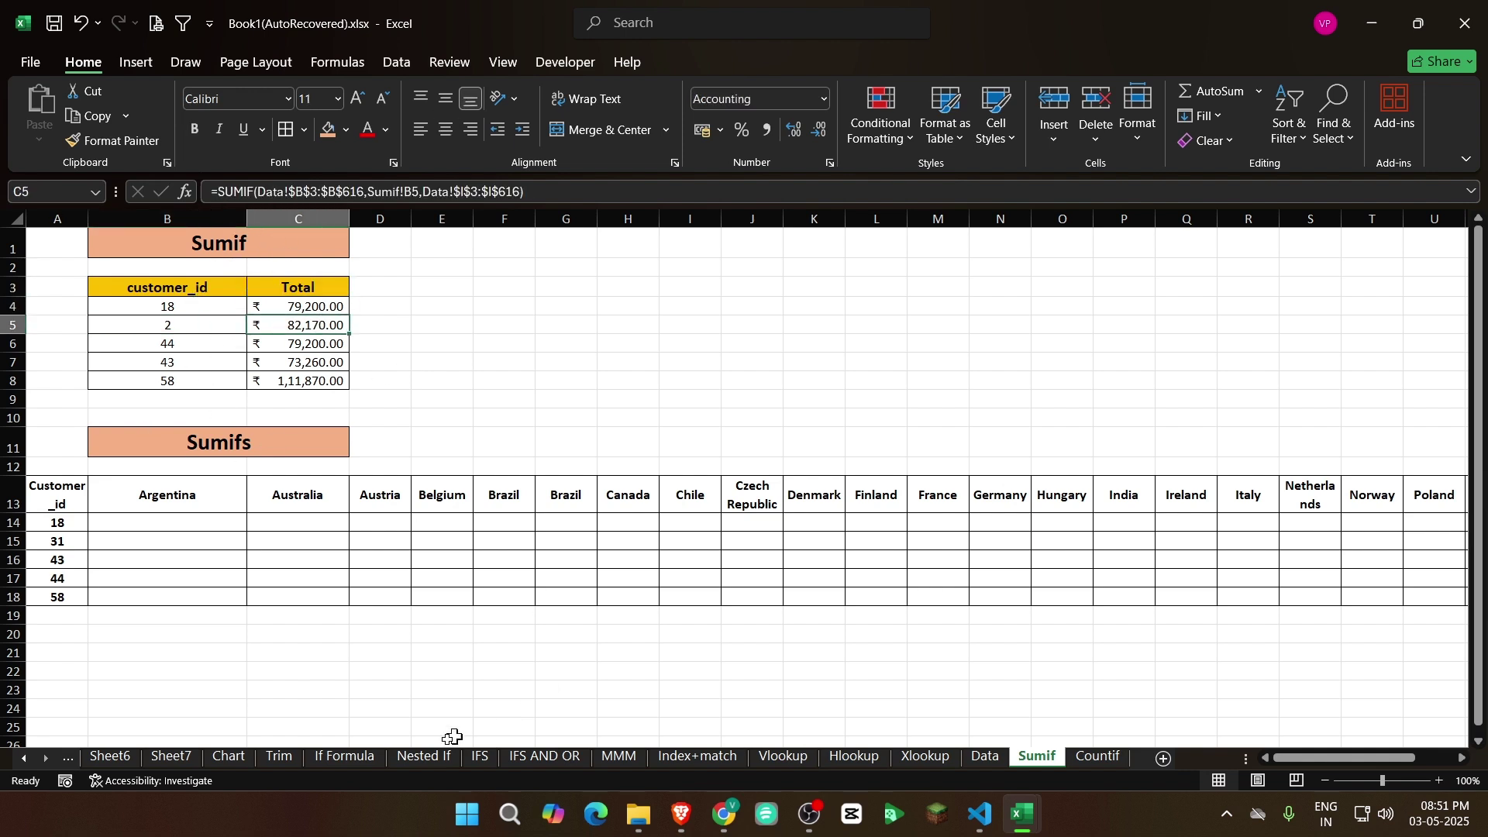
click(981, 755)
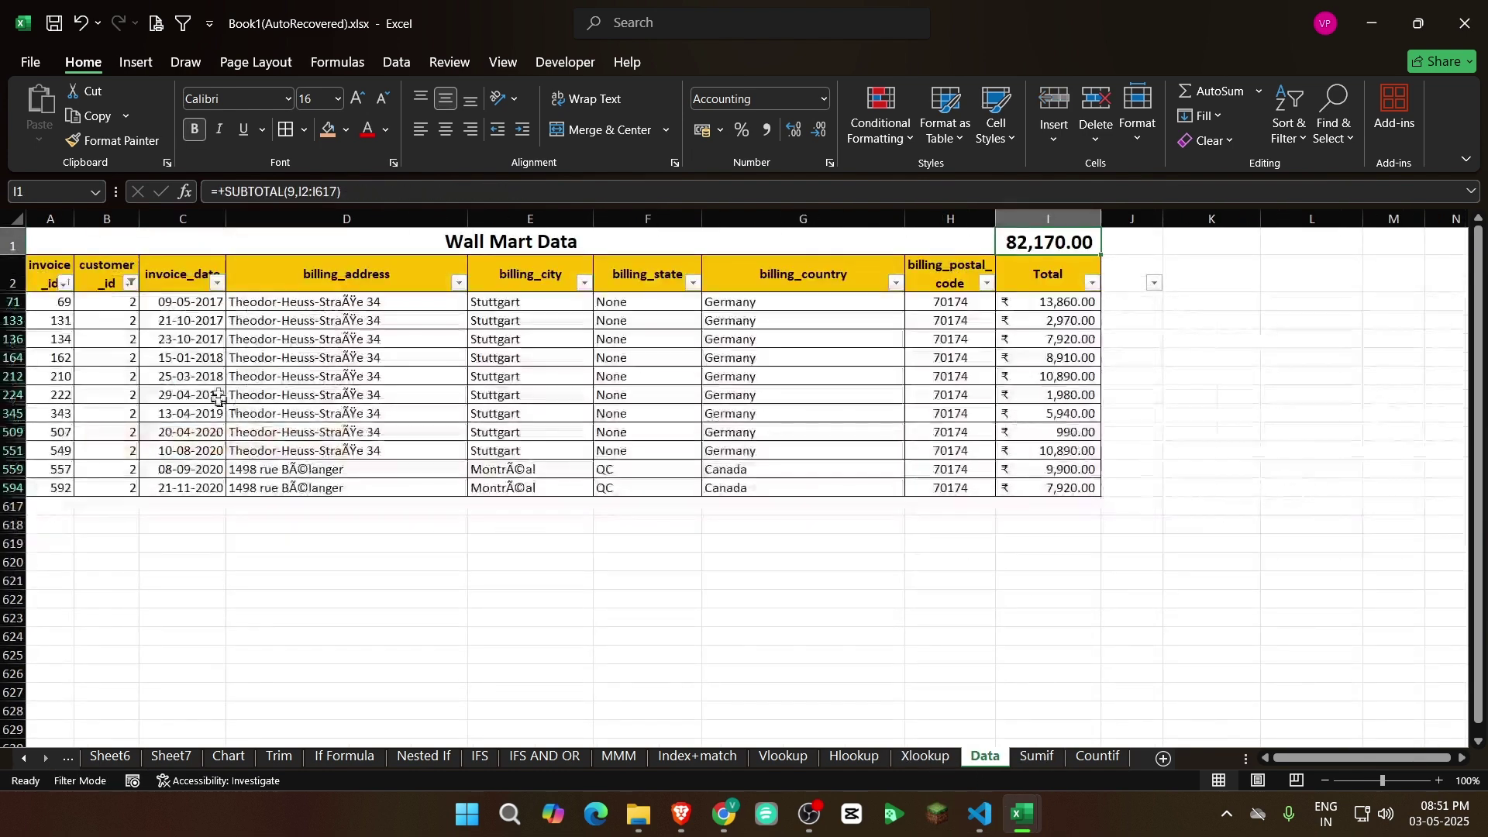
click(1022, 243)
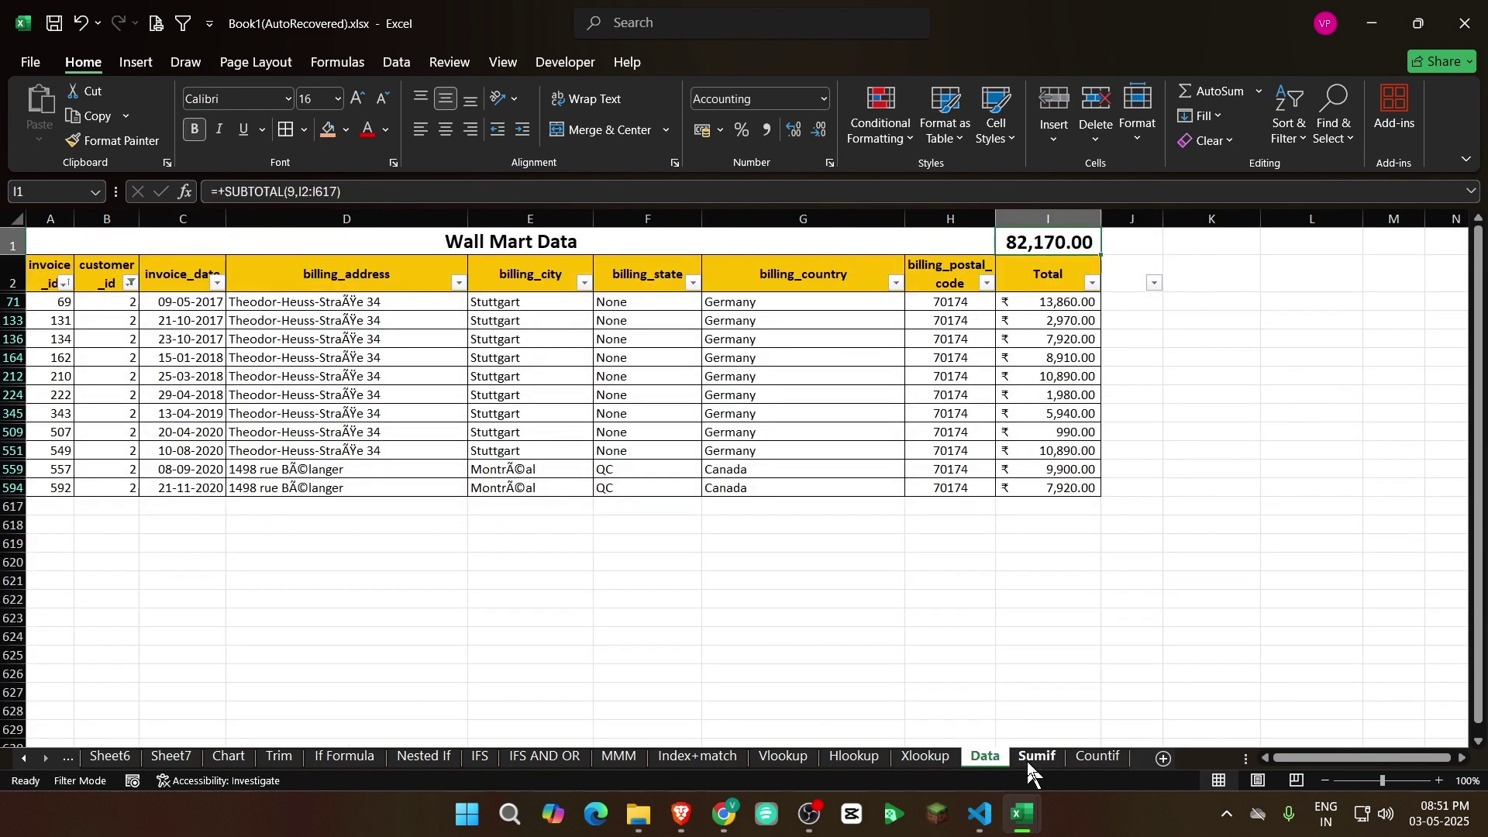
click(1035, 755)
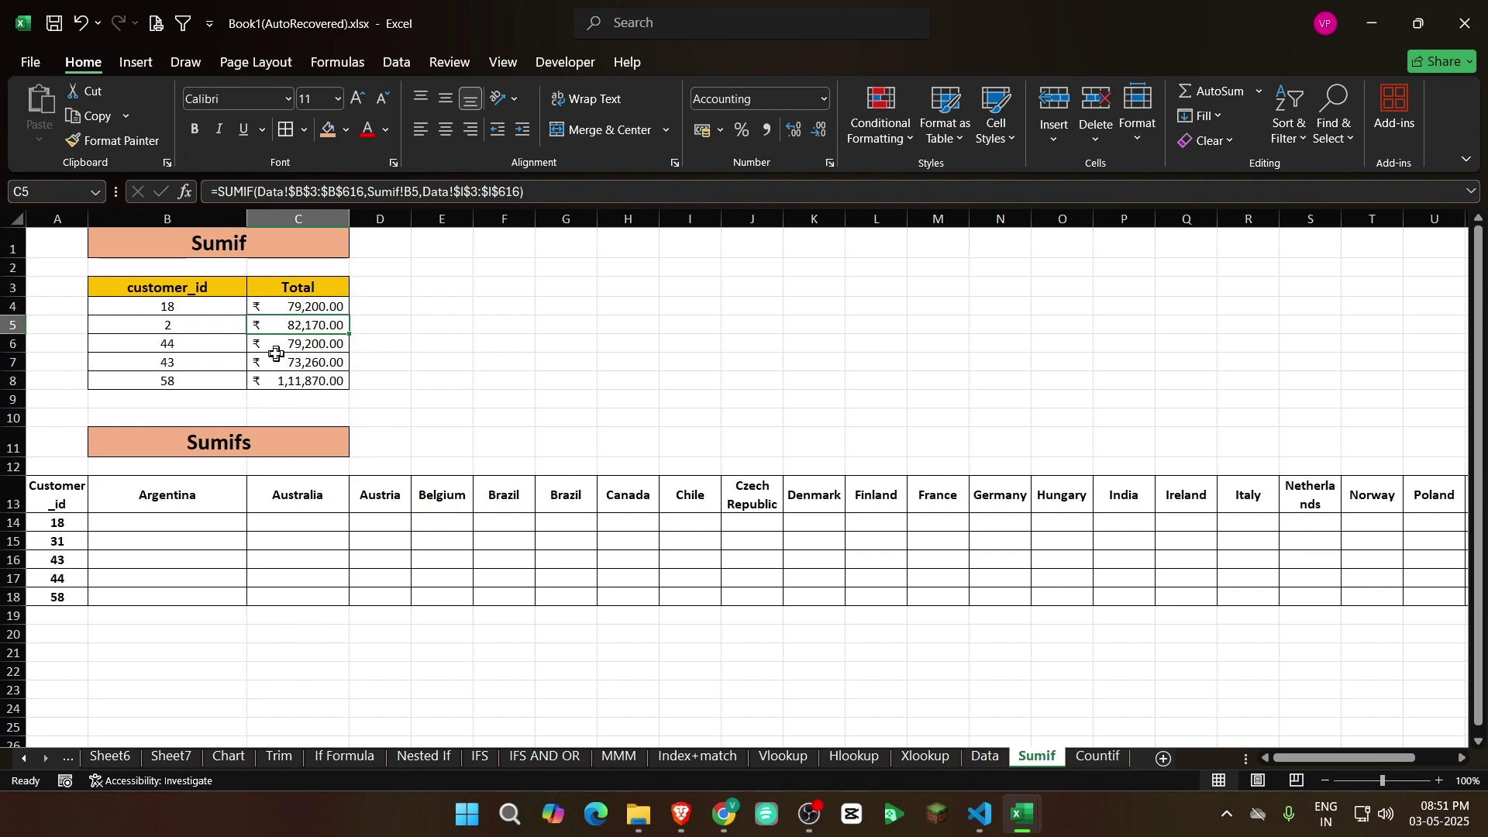
Filter the Data sheet's customer_id column to the ID listed in Sumif cell B6 and check the SUBTOTAL in I1 against C6
key(Down)
click(985, 755)
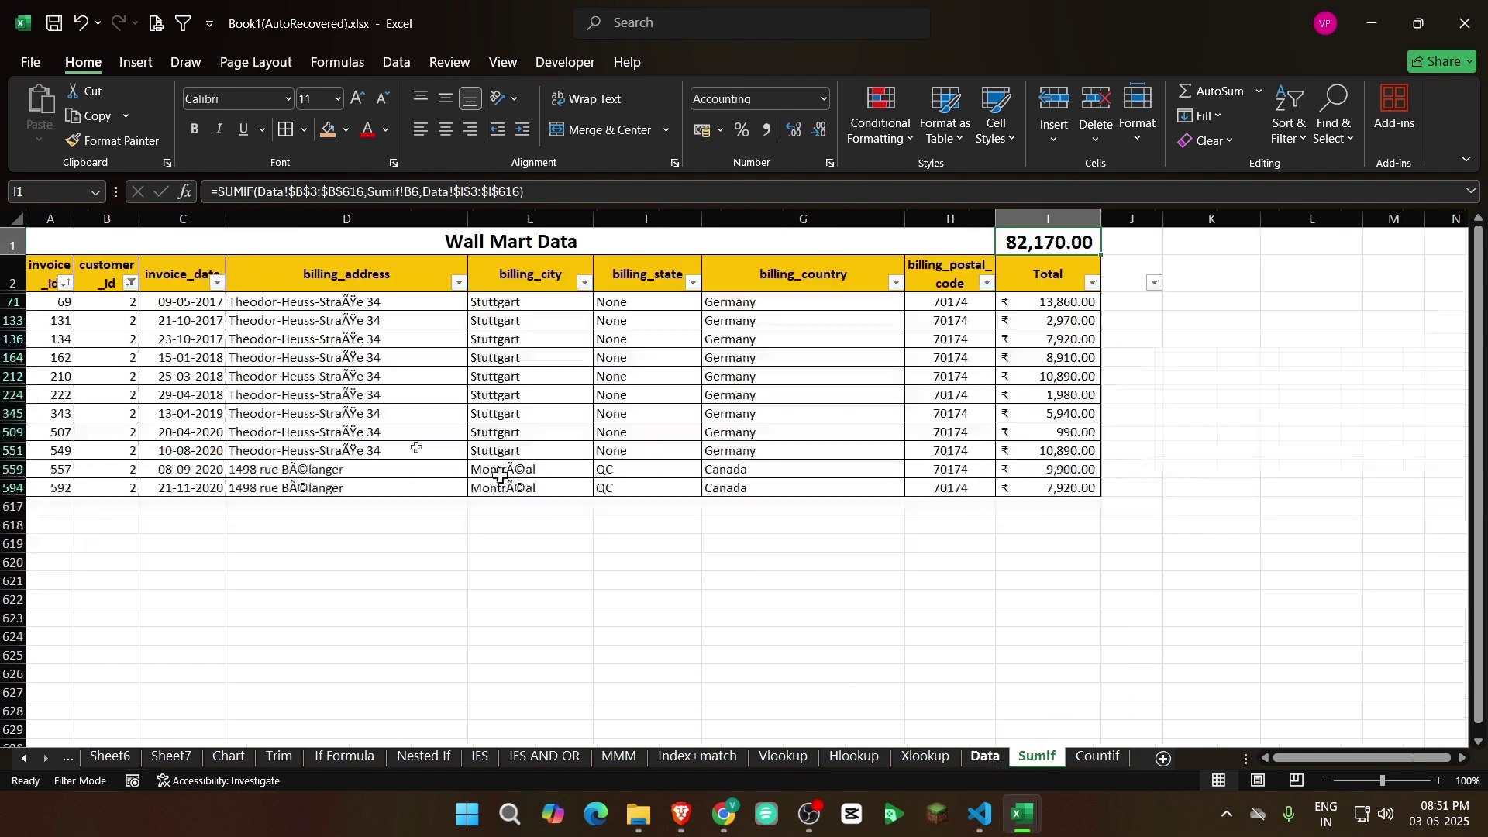
click(149, 288)
click(130, 282)
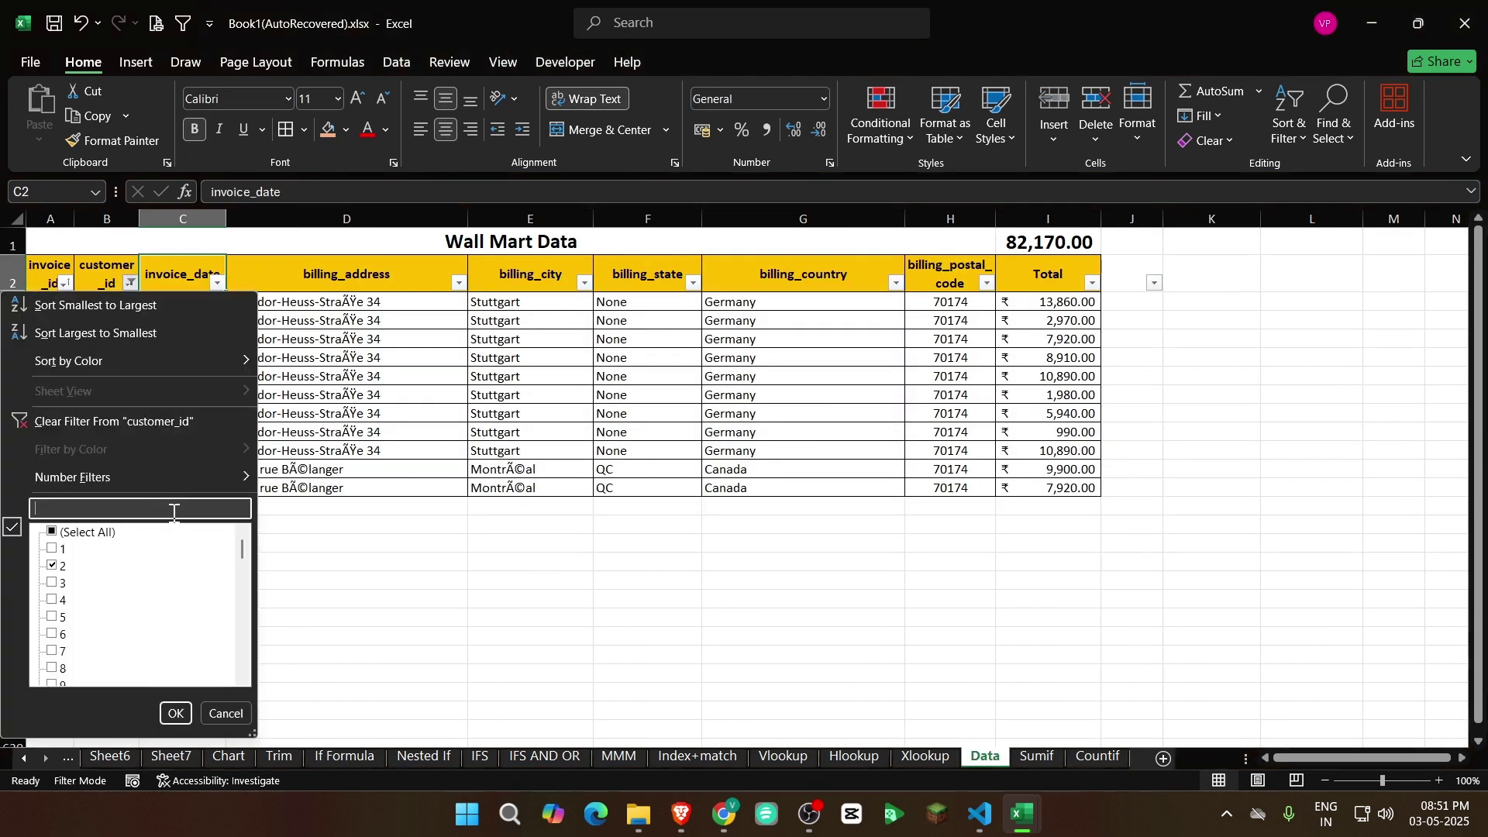
text(44)
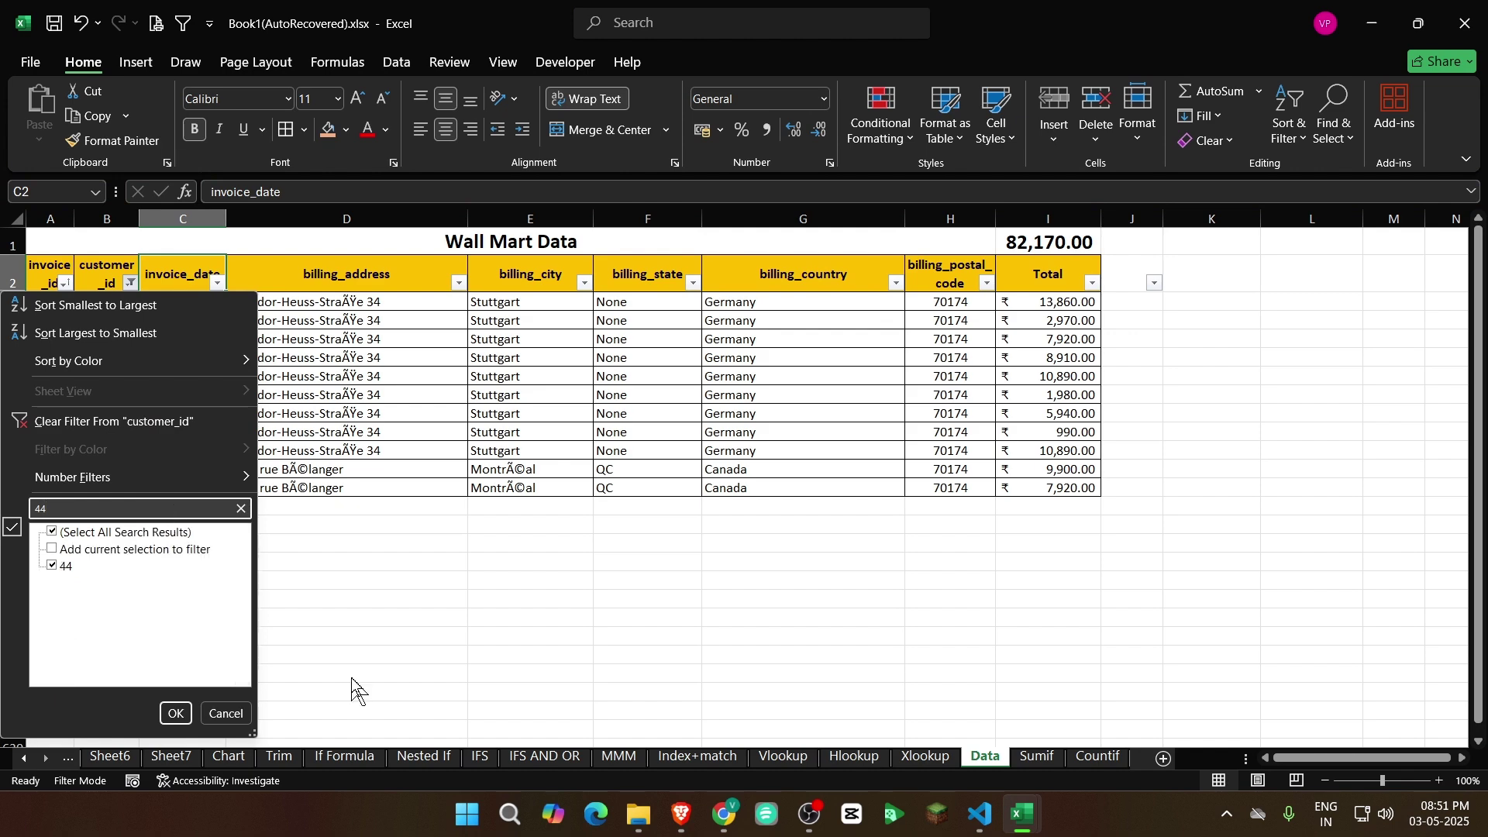
click(175, 713)
click(1040, 245)
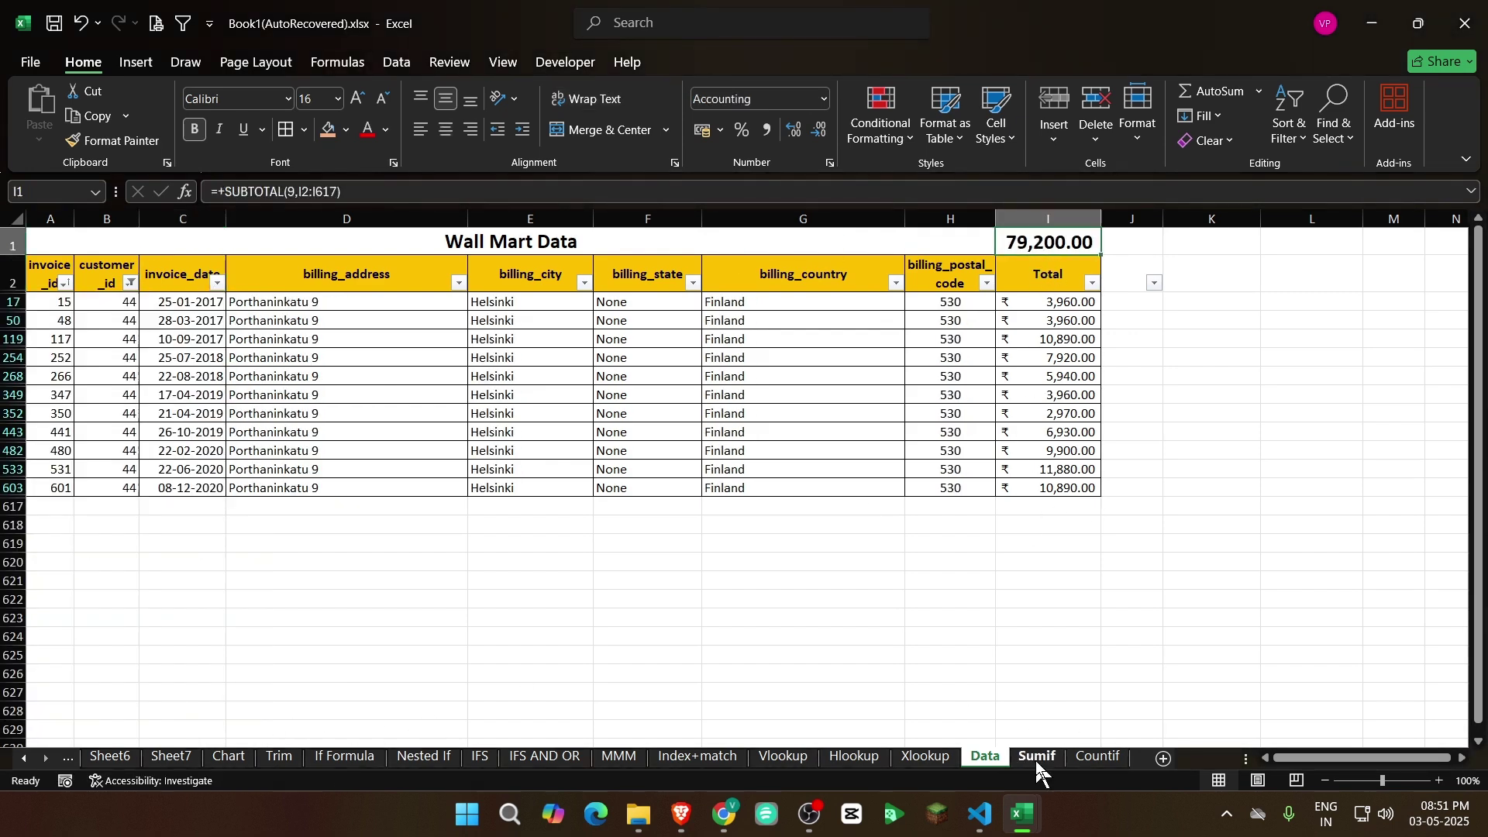
click(1037, 756)
Replace the customer IDs in B4 and B5 of the Sumif table with different IDs
drag(321, 306, 322, 378)
click(507, 452)
click(288, 310)
click(131, 302)
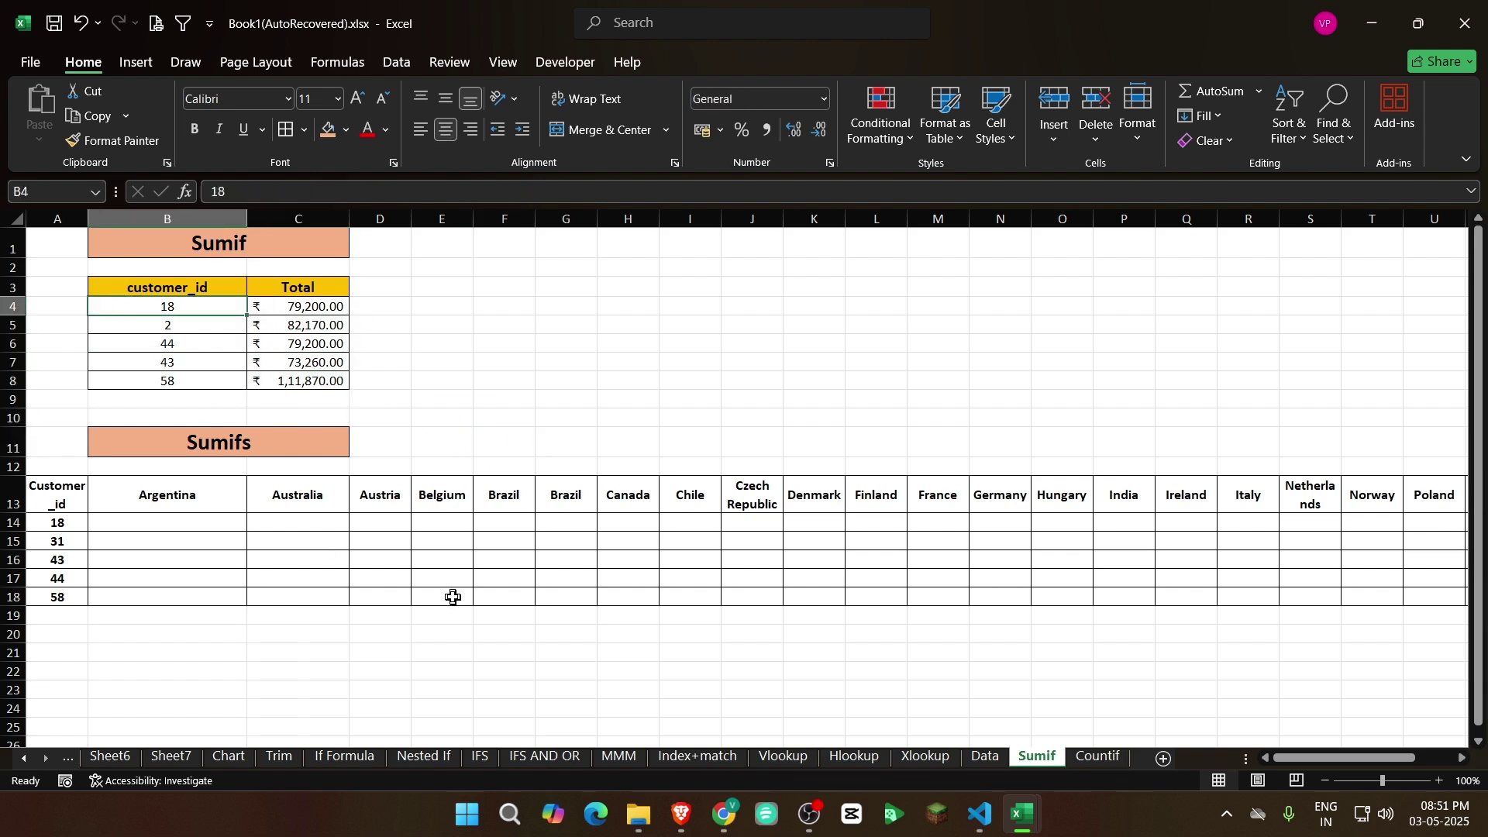
text(20)
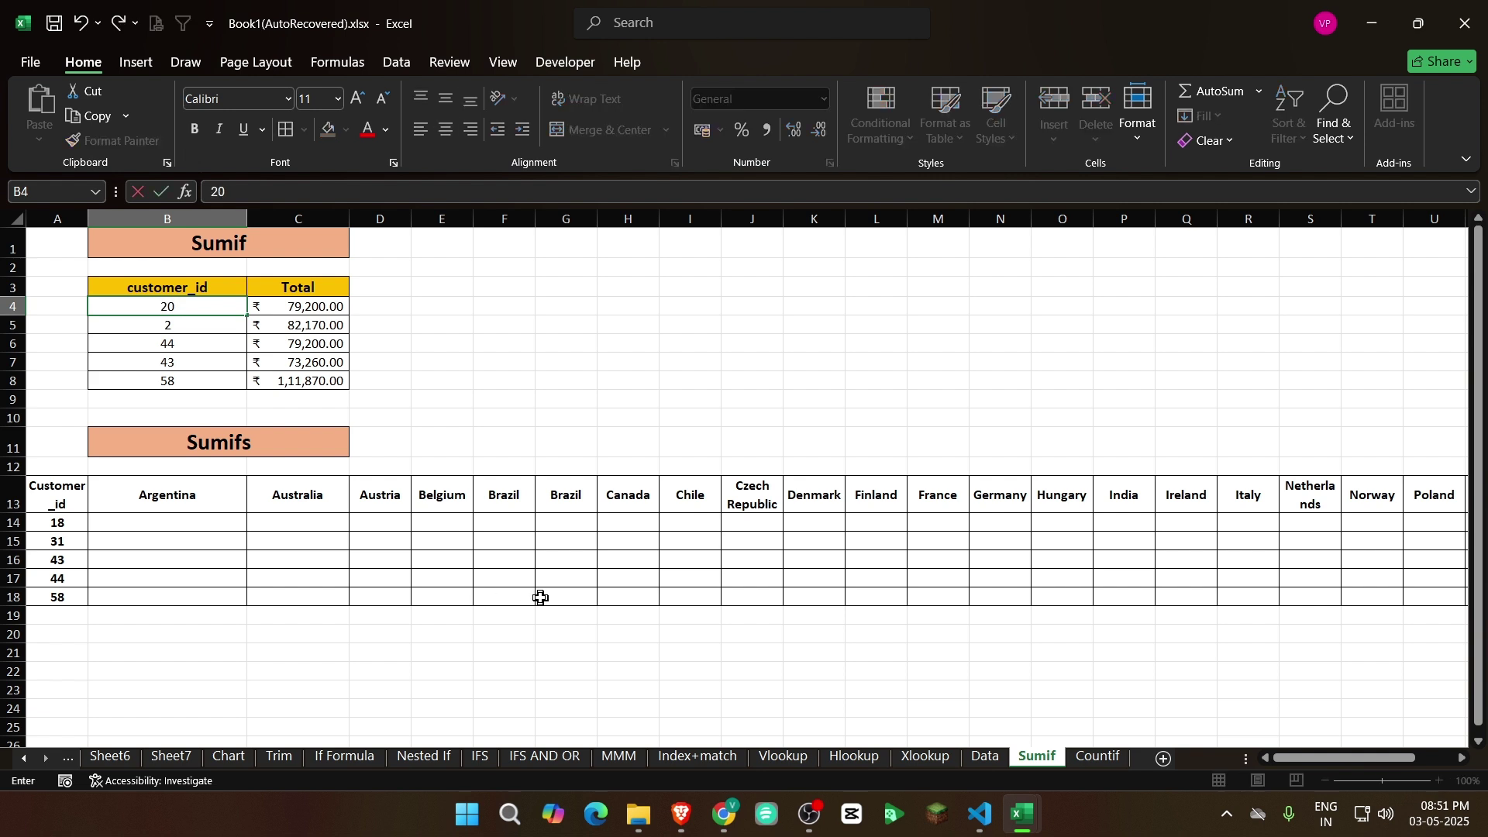
key(Return)
key(Right)
key(Left)
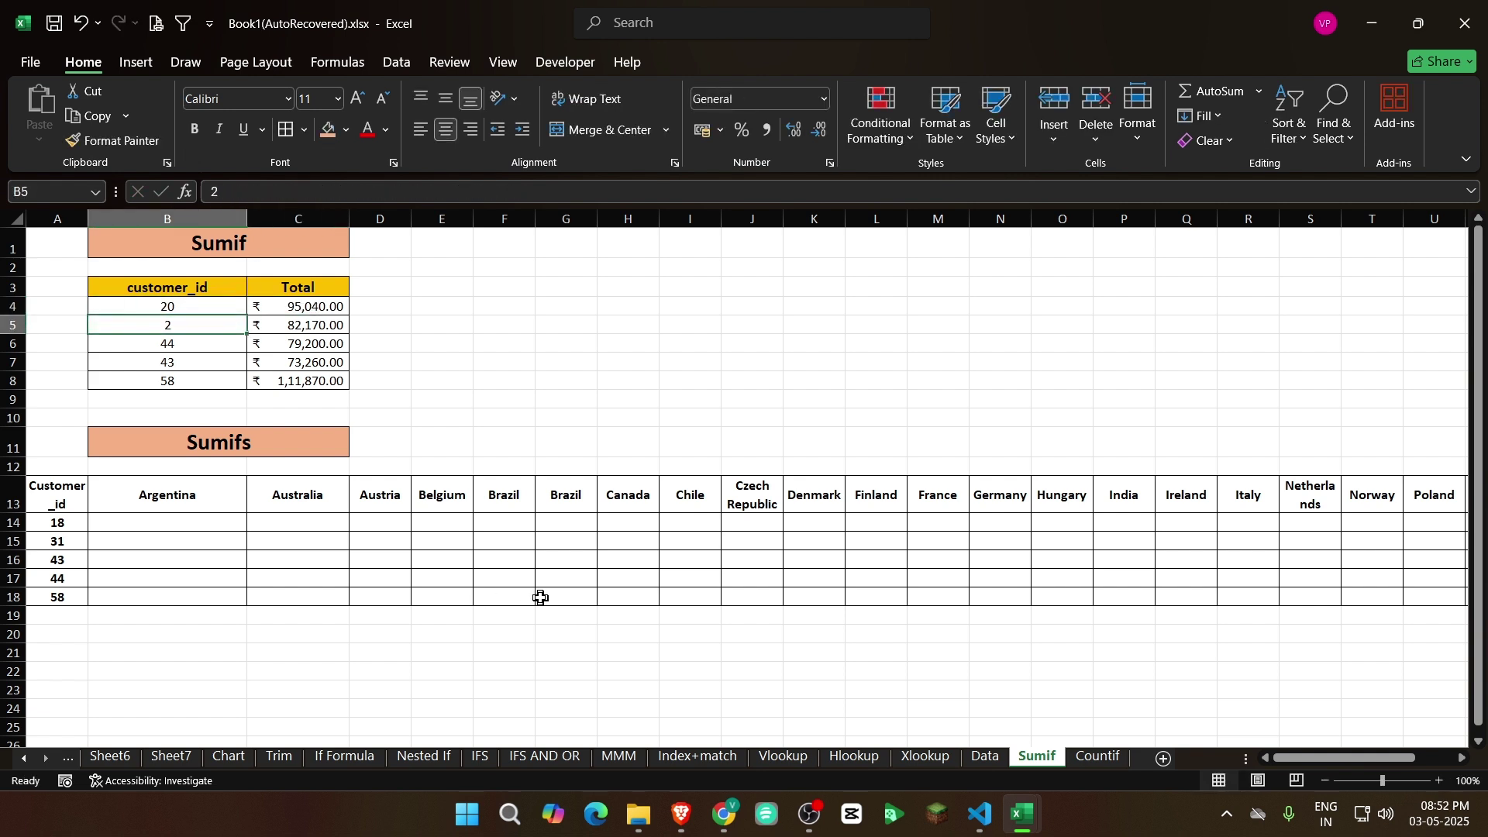
text(25)
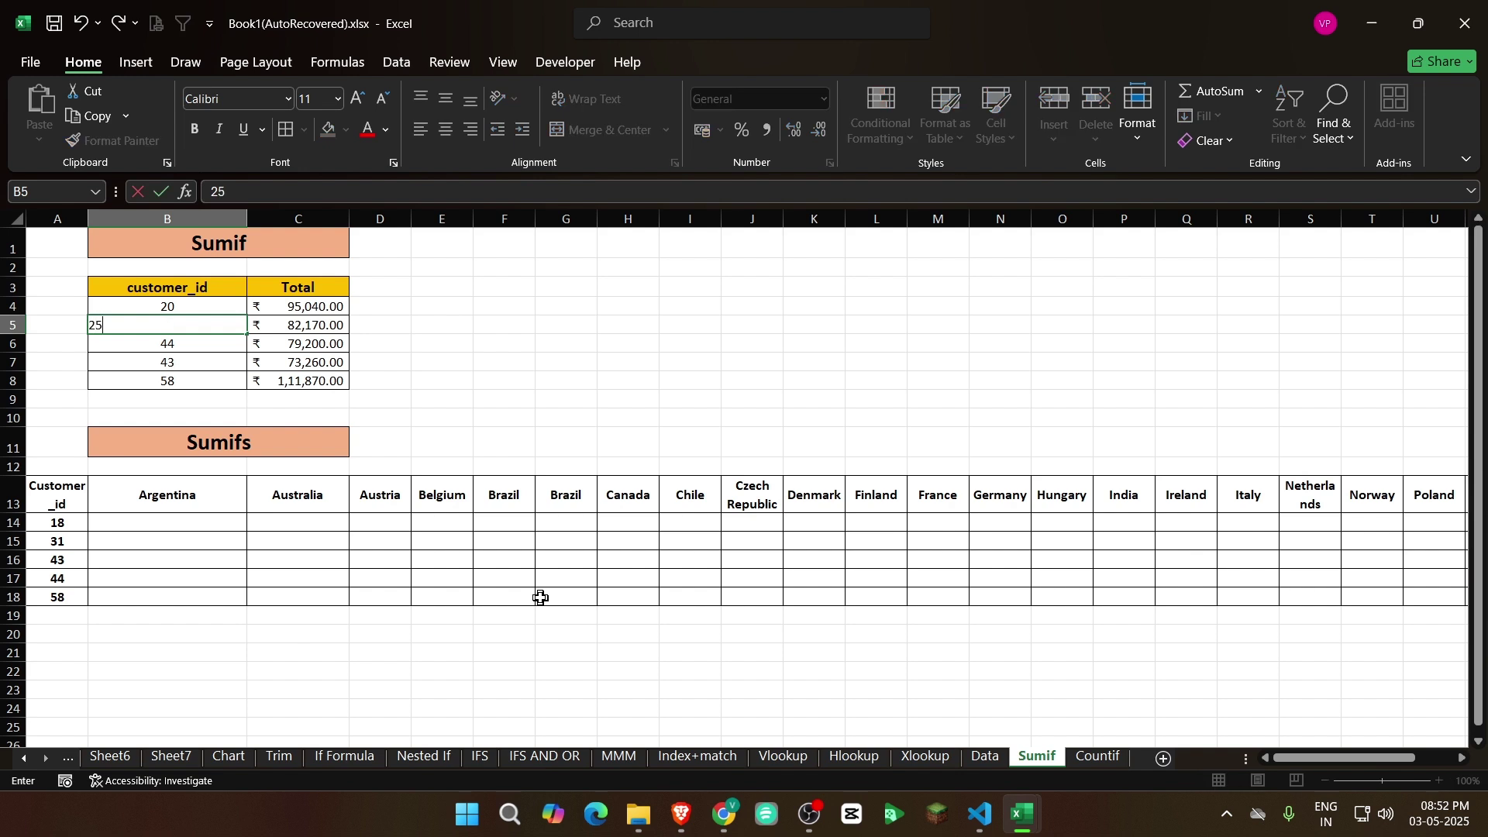
key(Return)
Try another customer ID in B6 of the Sumif table
text(79)
key(Return)
key(Up)
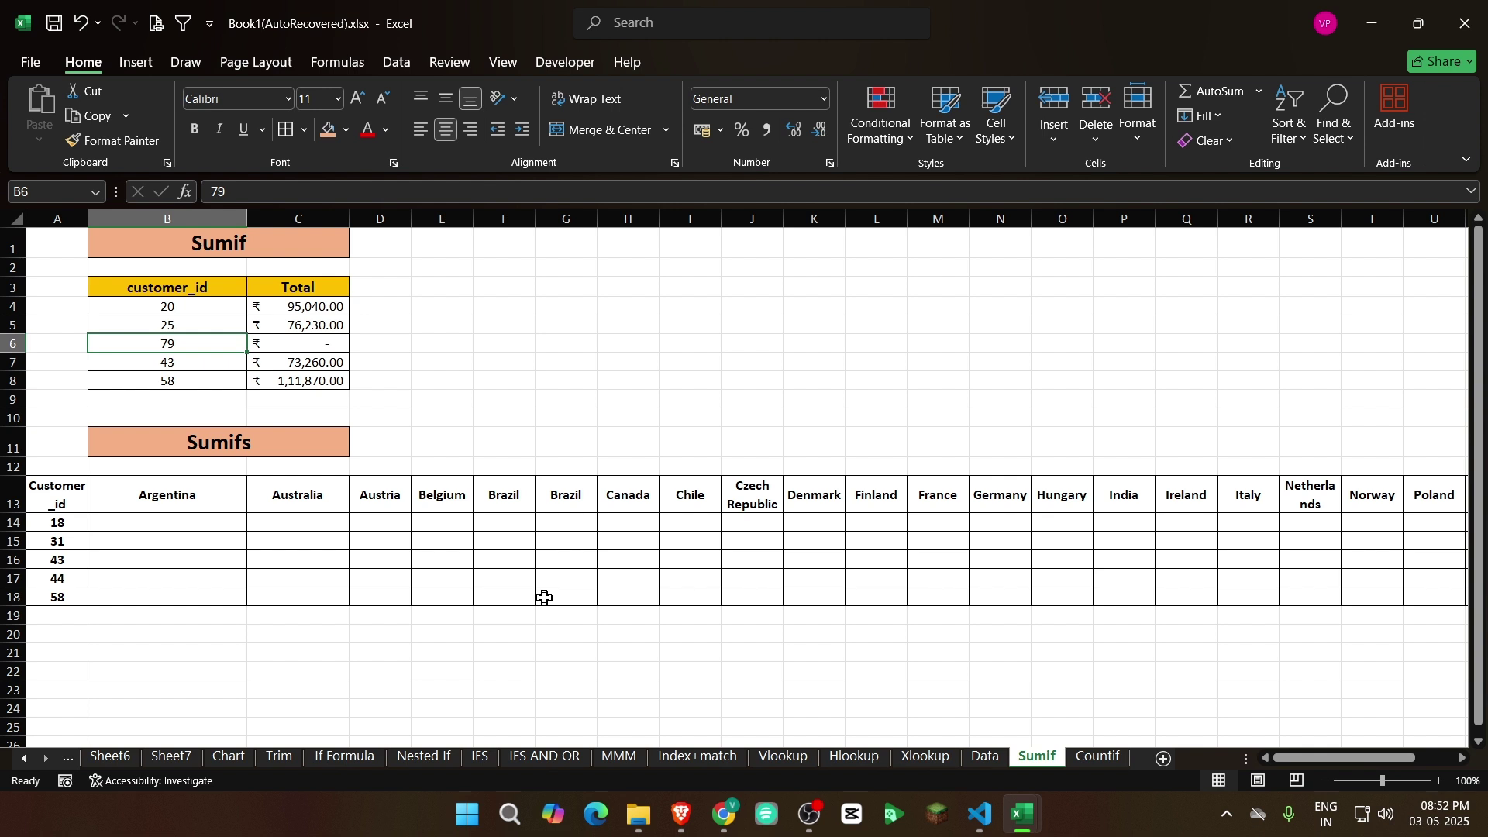
Replace the customer IDs in B6, B7 and B8 of the Sumif table with other existing IDs
text(55)
key(Return)
key(Up)
key(Down)
text(9)
key(Return)
key(Down)
key(Up)
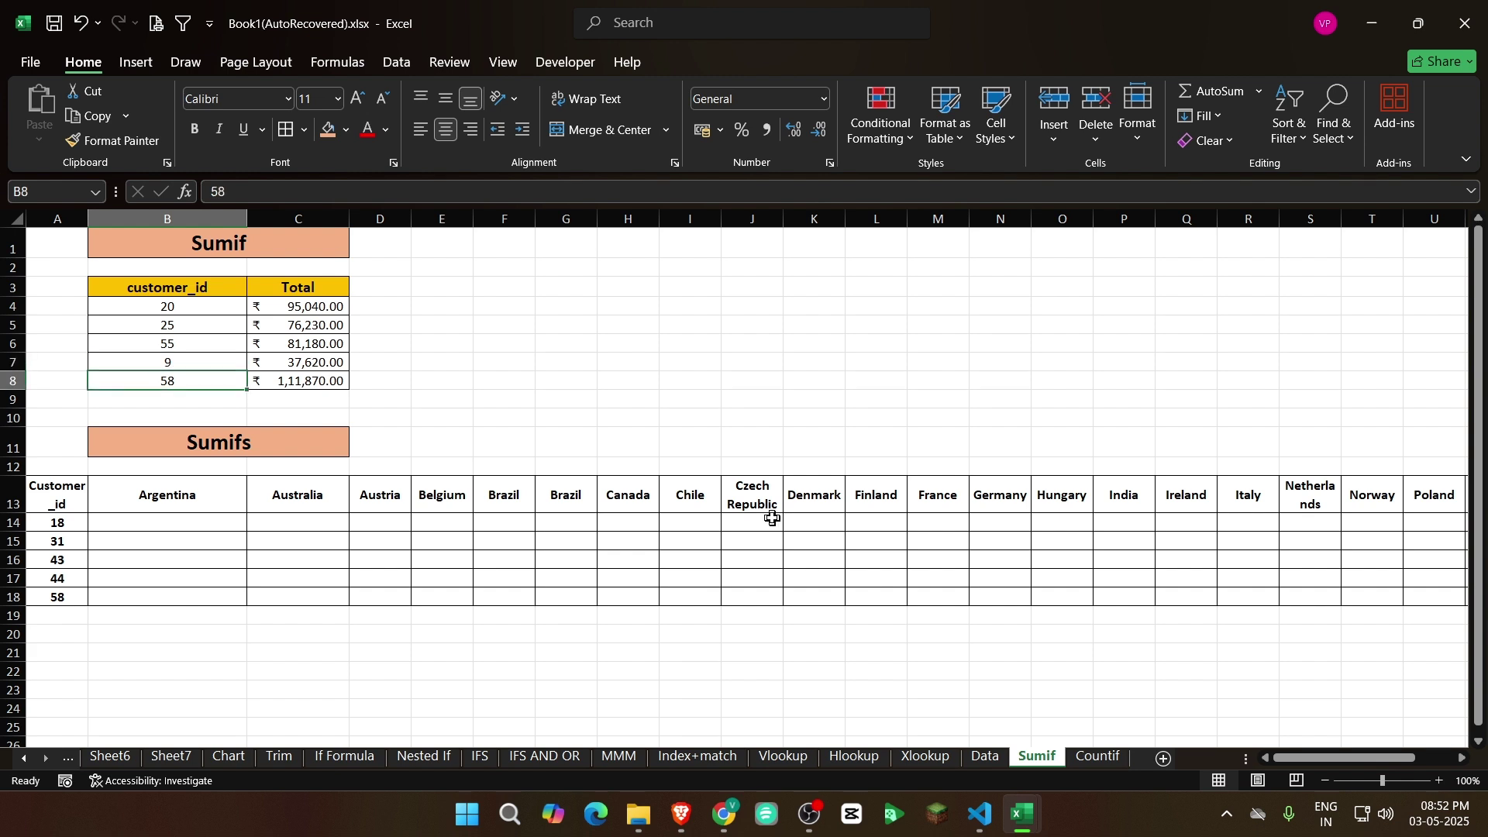
text(4)
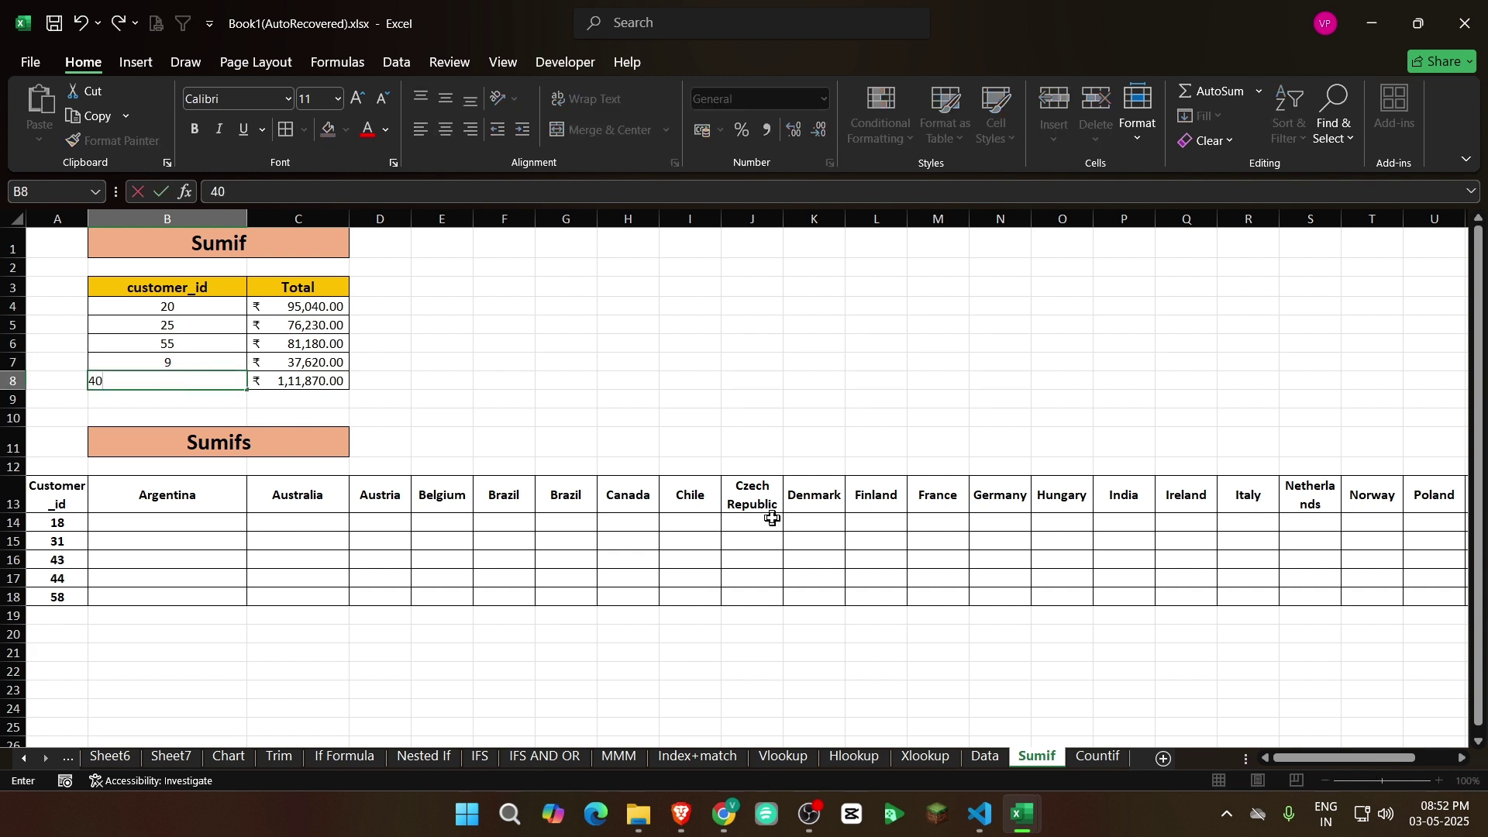
text(0)
key(Return)
Review the recalculated SUMIF totals in C4:C8 for the new customer IDs
key(Up)
key(Up)
key(Right)
key(Up)
key(Up)
key(Up)
key(Up)
key(Down)
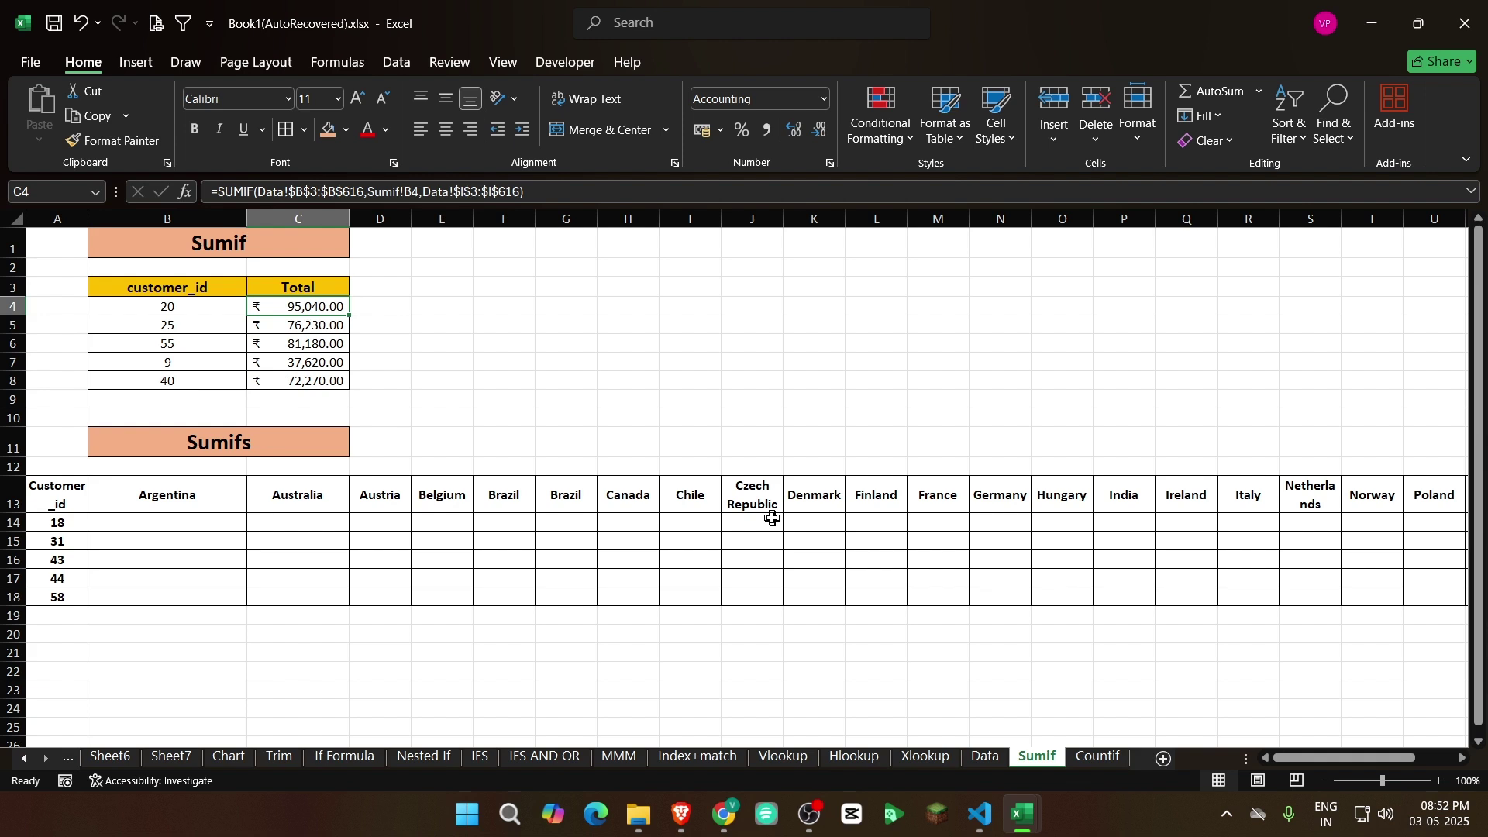
drag(306, 306, 315, 383)
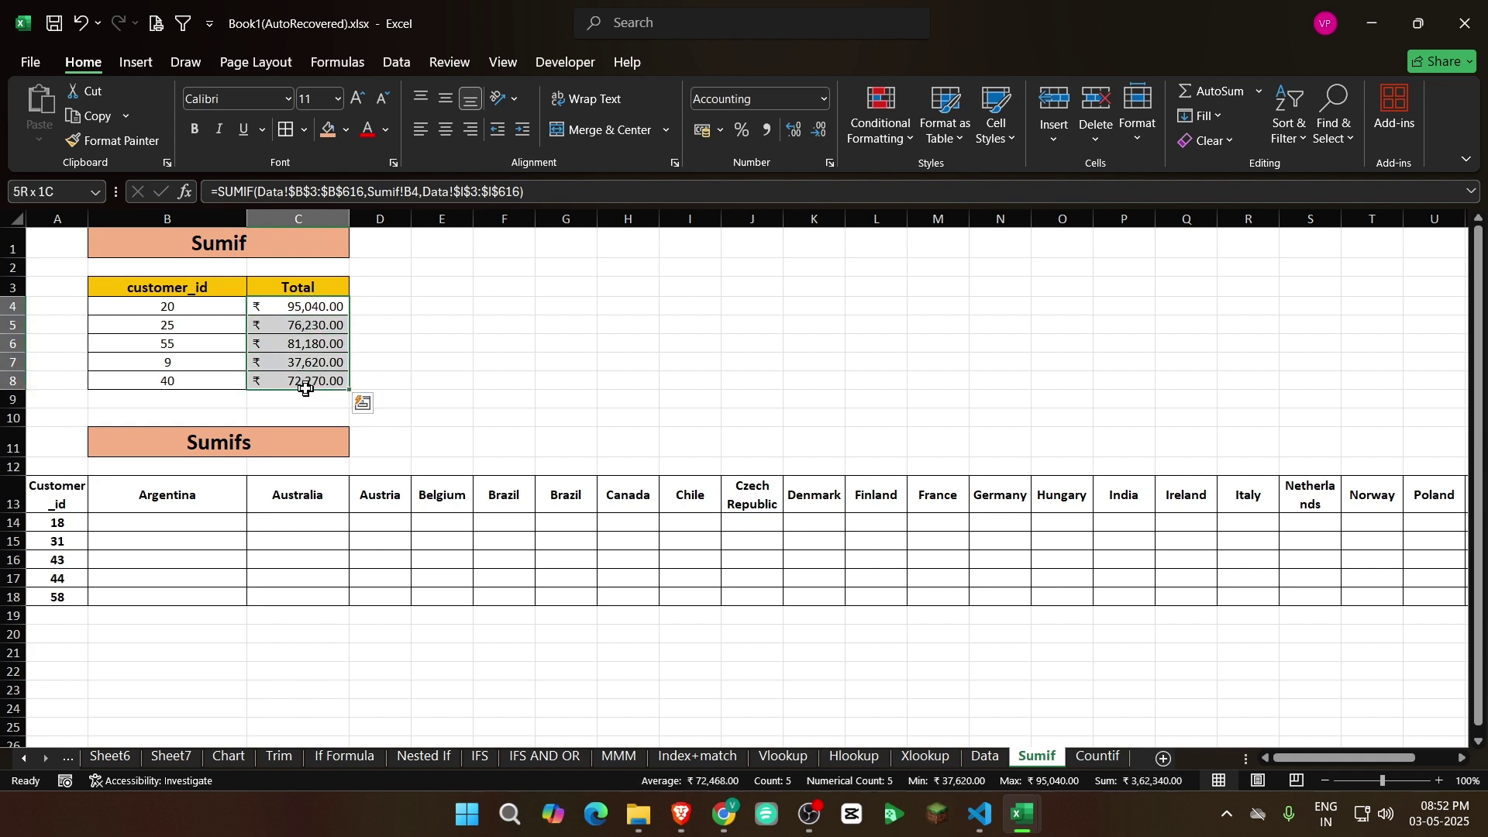
Inspect the customer_id column and its filter options on the Data sheet, and return to the Sumif sheet
click(985, 757)
drag(116, 302, 120, 488)
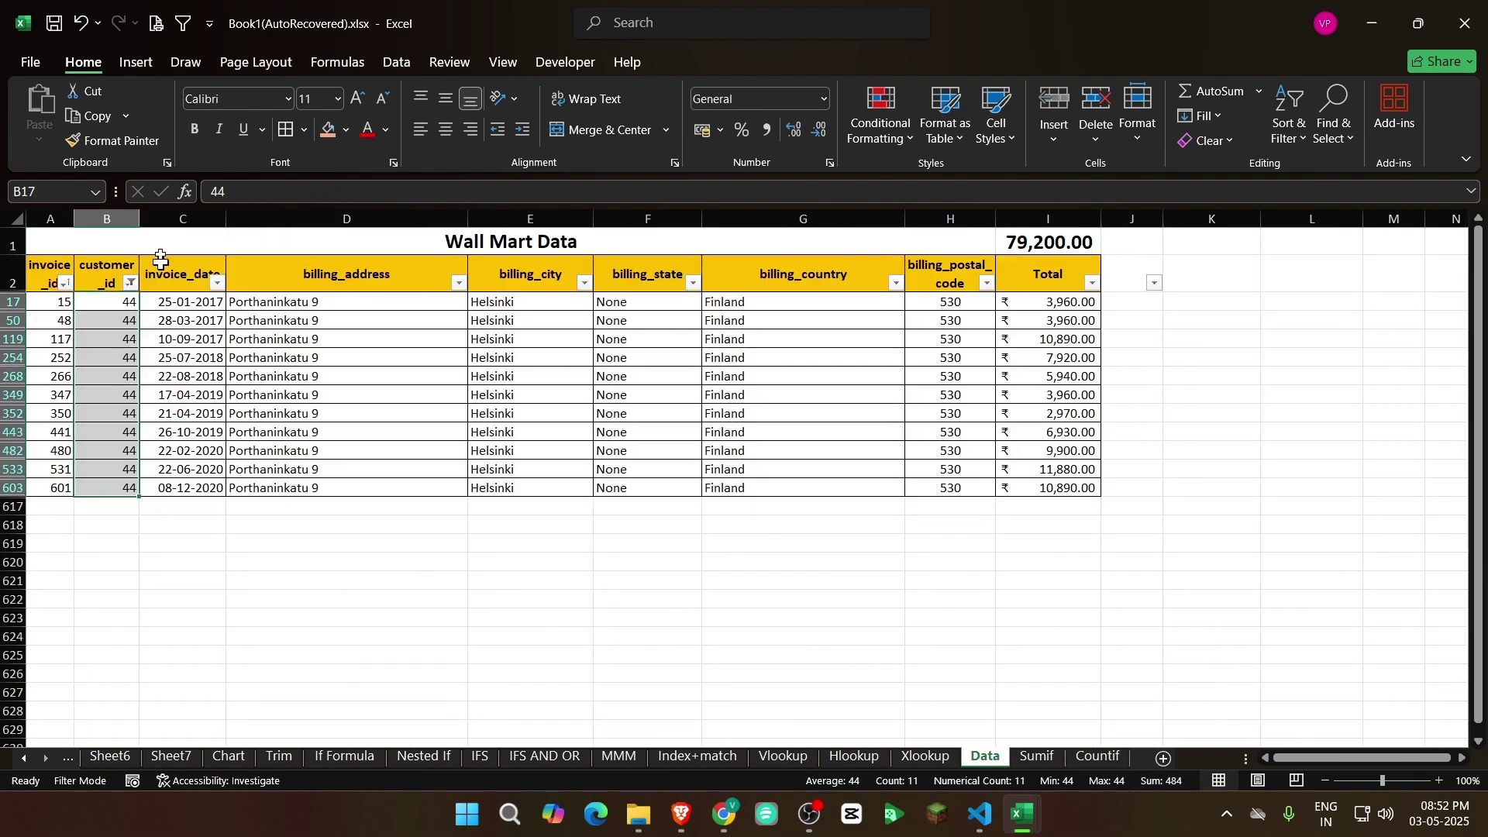
click(130, 282)
key(Escape)
click(1037, 757)
Compare the Sumif table's single customer ID criterion with the Sumifs table's customer ID and country criteria
click(233, 413)
click(227, 451)
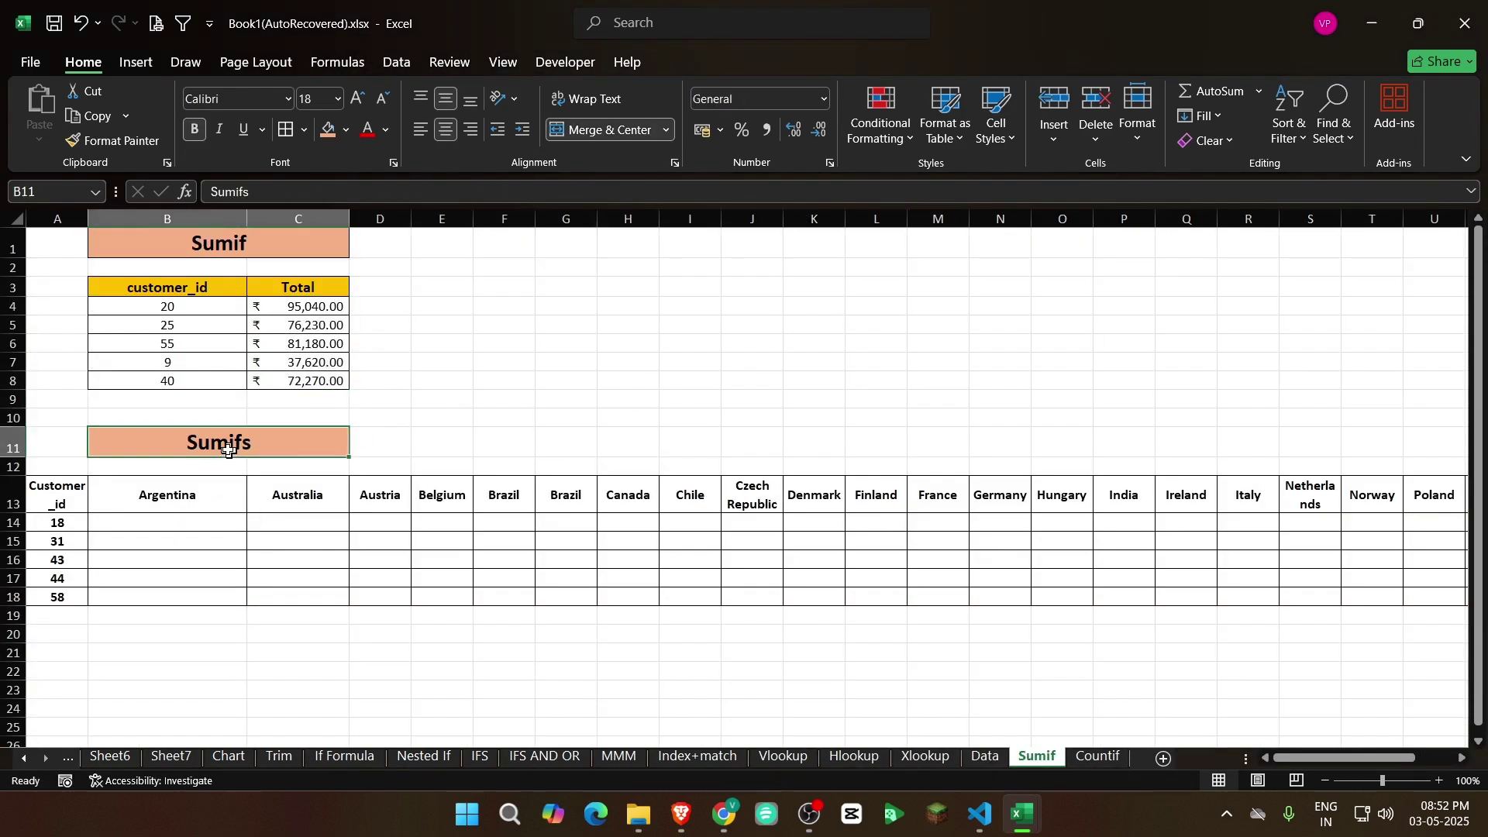
click(236, 496)
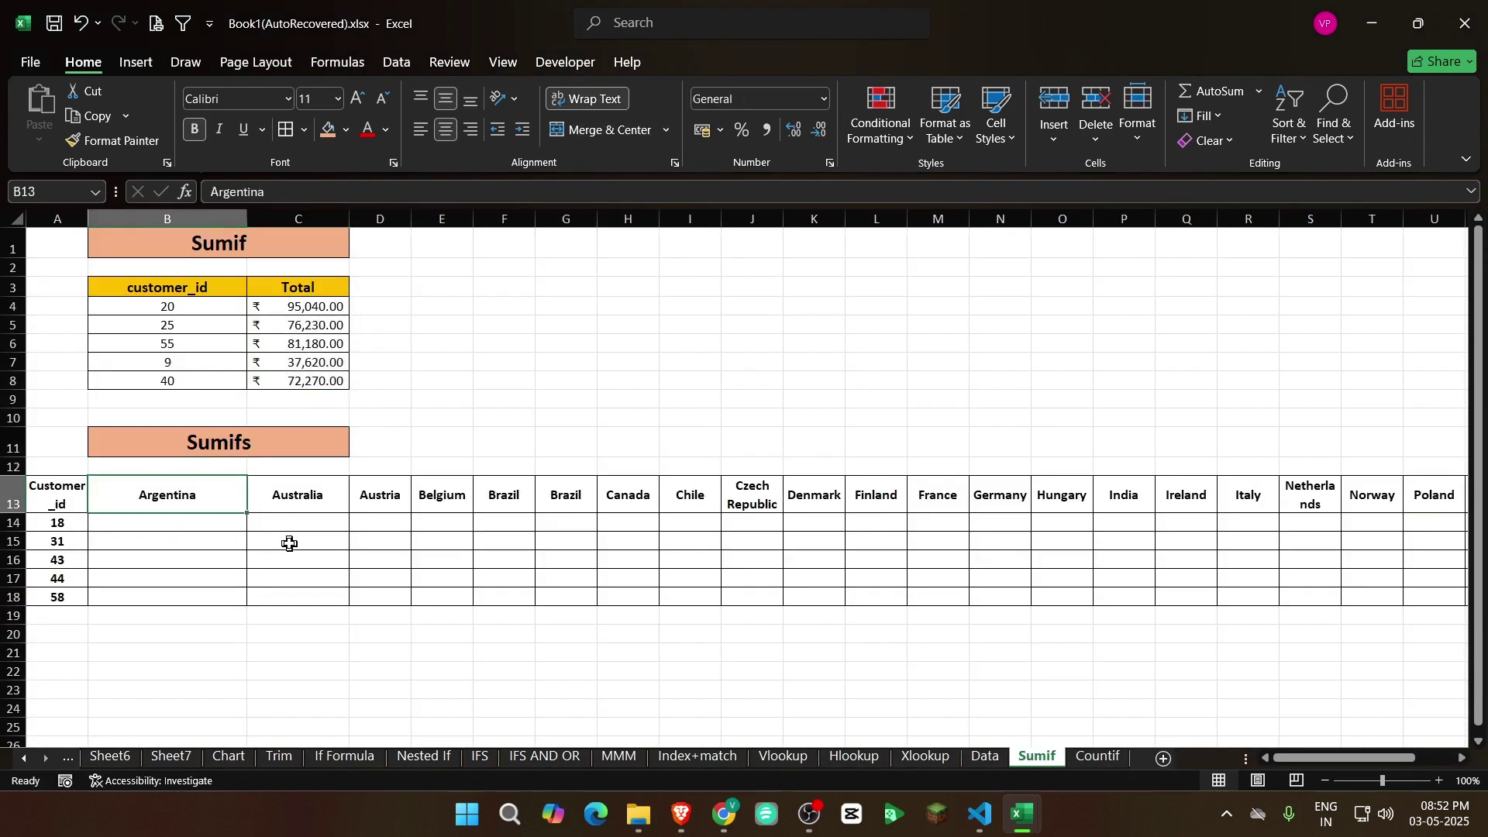
click(56, 524)
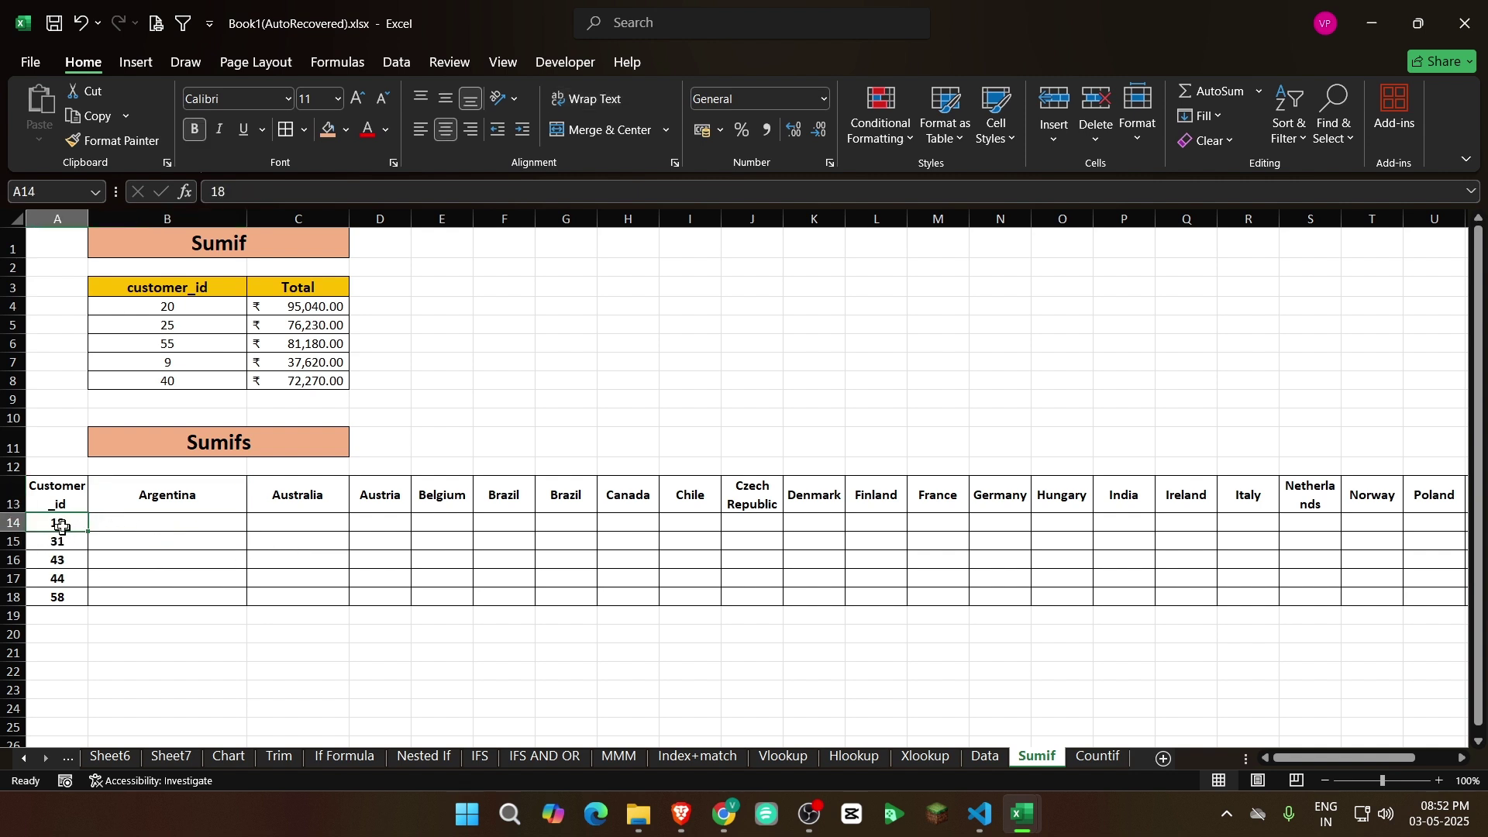
drag(195, 304, 193, 382)
click(184, 305)
key(ctrl+Down)
click(57, 524)
key(Up)
key(Right)
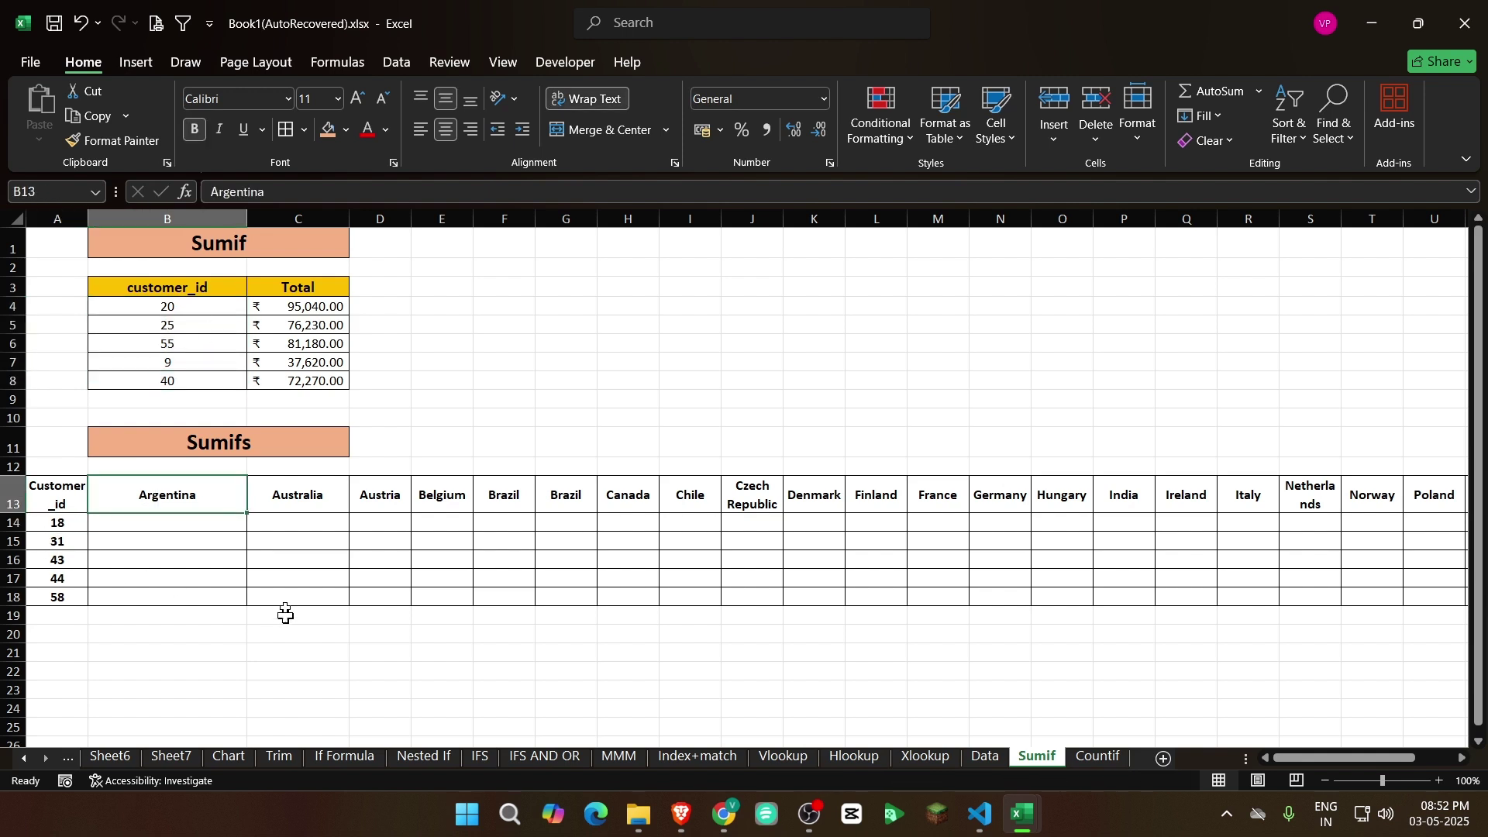
Examine the country headings across row 13 of the Sumifs table alongside its customer ID column
key(Down)
key(Up)
key(Down)
key(Left)
key(Up)
key(Right)
key(Right)
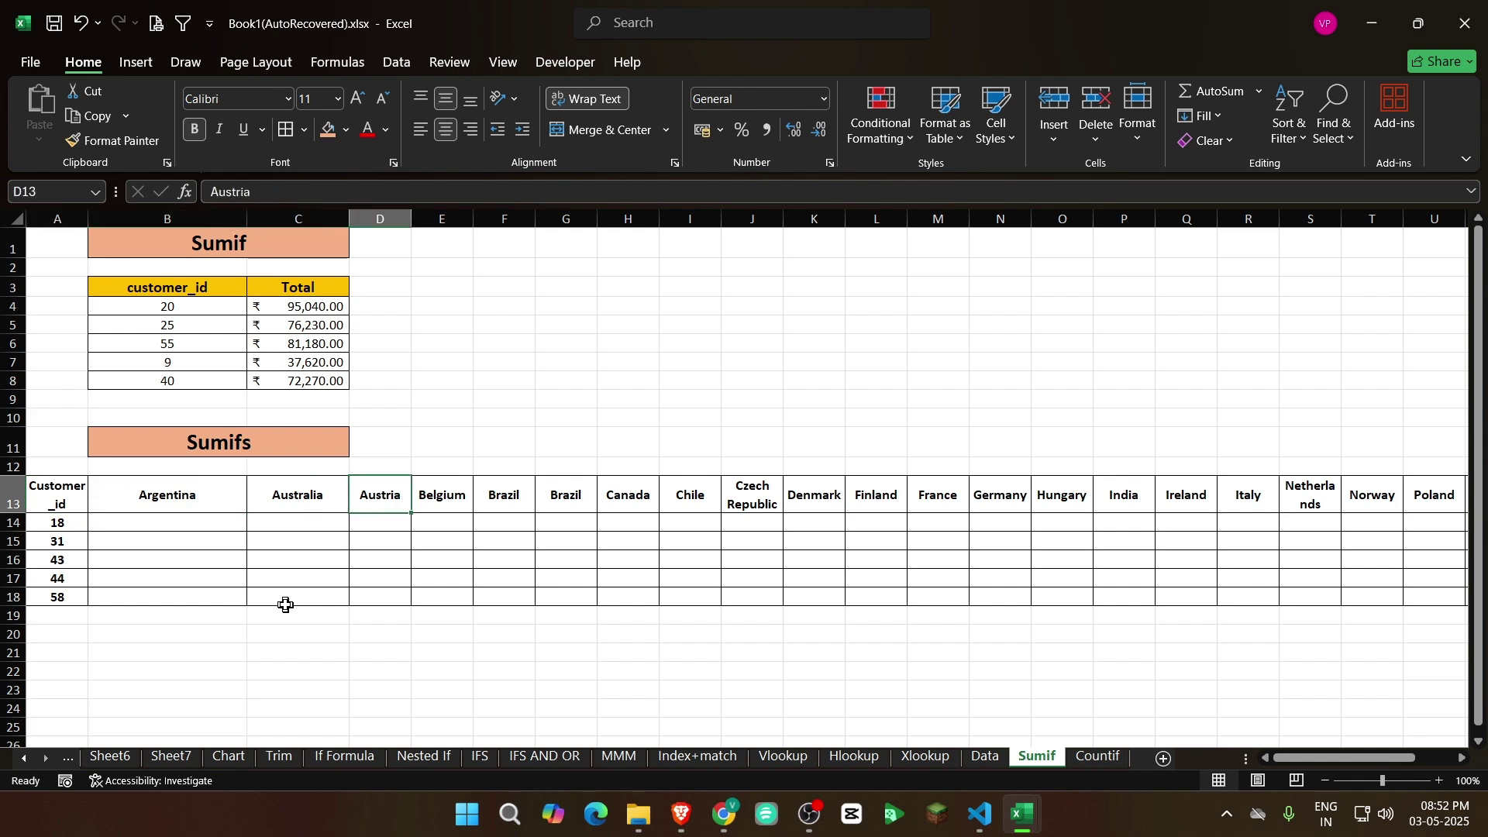
key(ctrl+Right)
key(Left)
key(ctrl+Left)
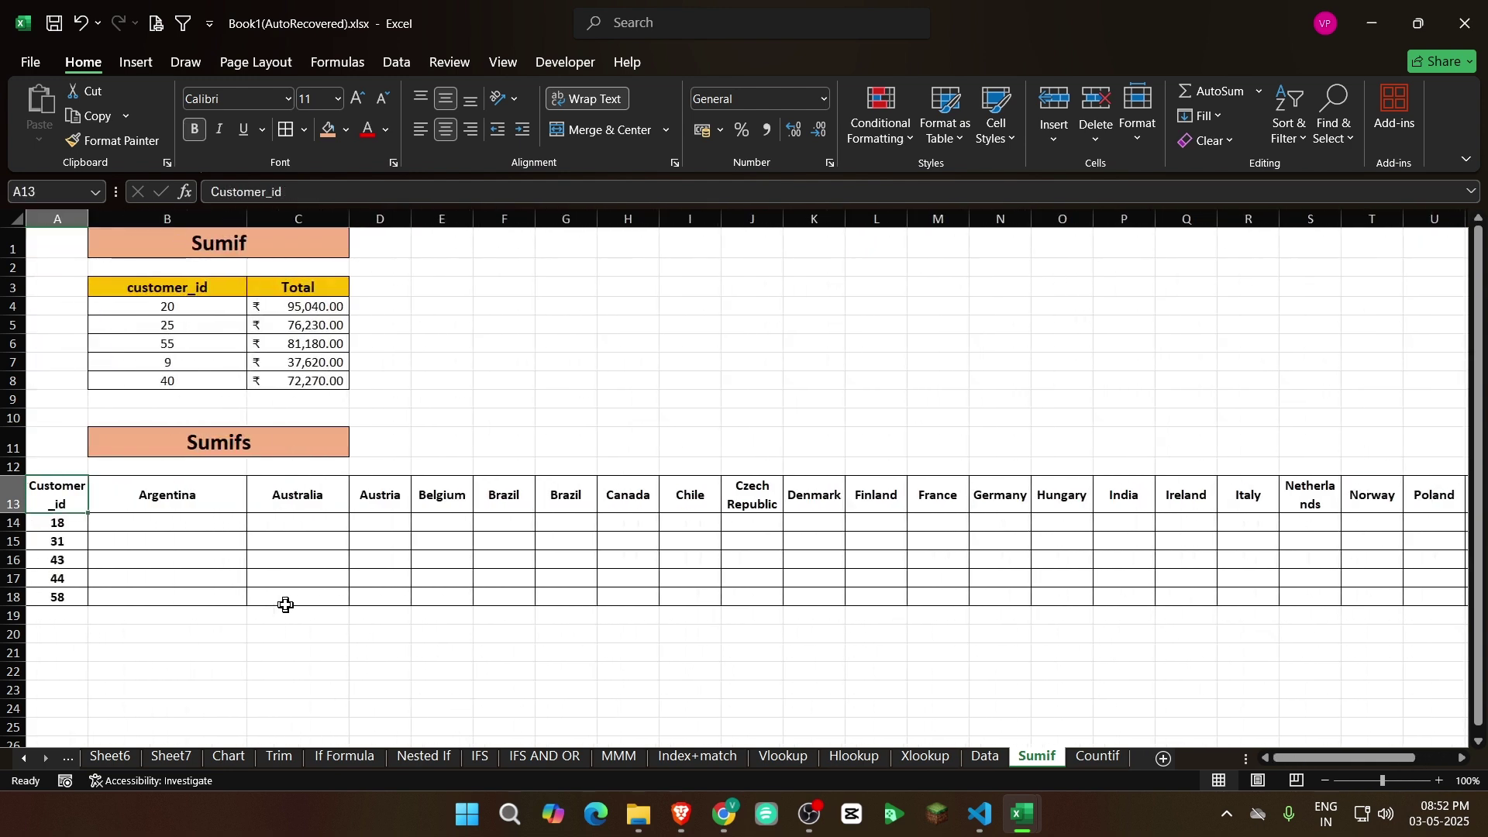
click(286, 606)
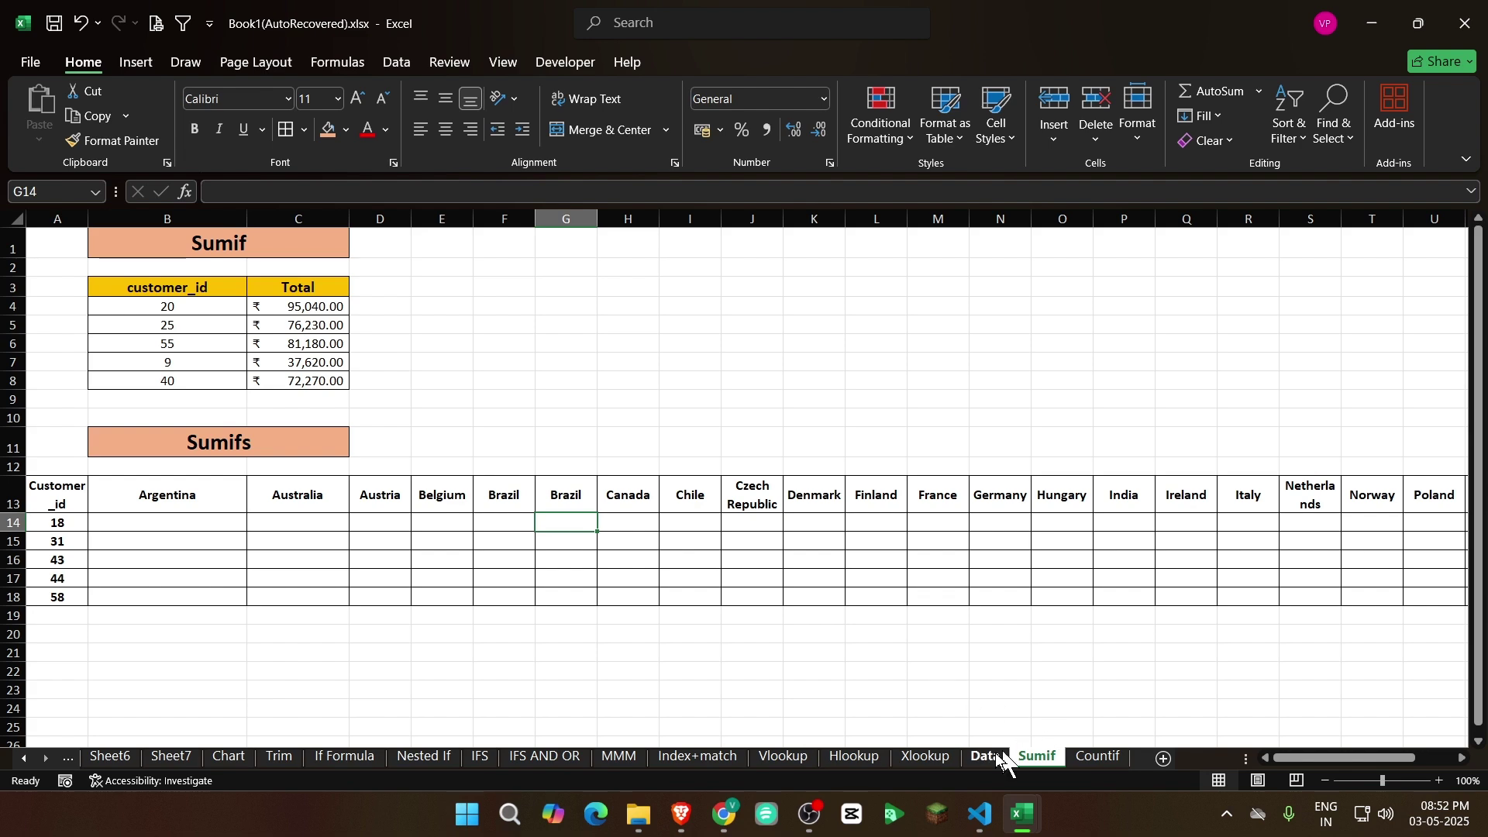
Examine the column headings on the Data sheet, including customer_id, and return to the Sumif sheet
click(985, 755)
click(416, 320)
key(Up)
key(Up)
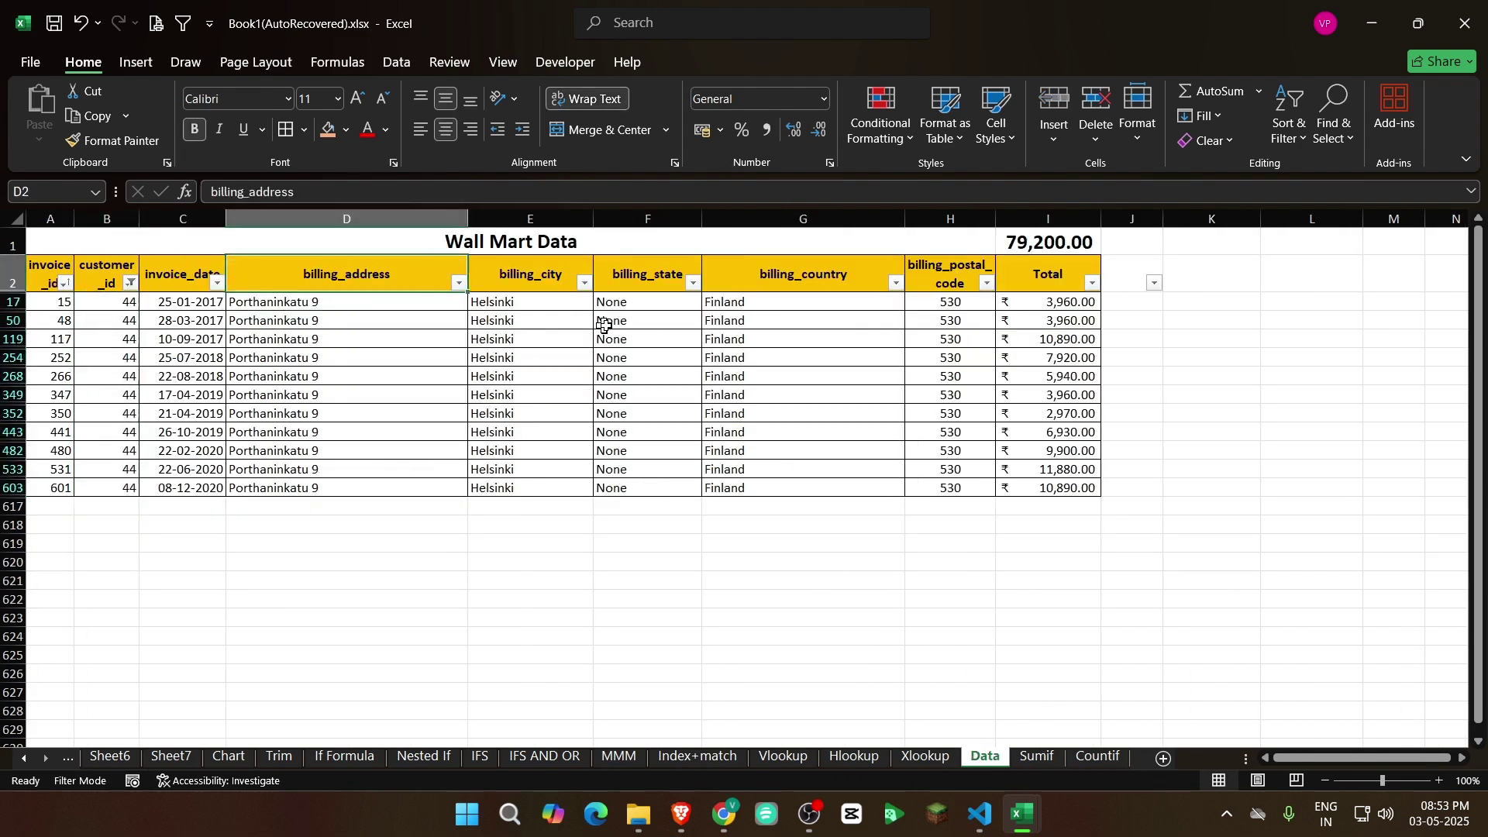
click(96, 288)
click(1037, 755)
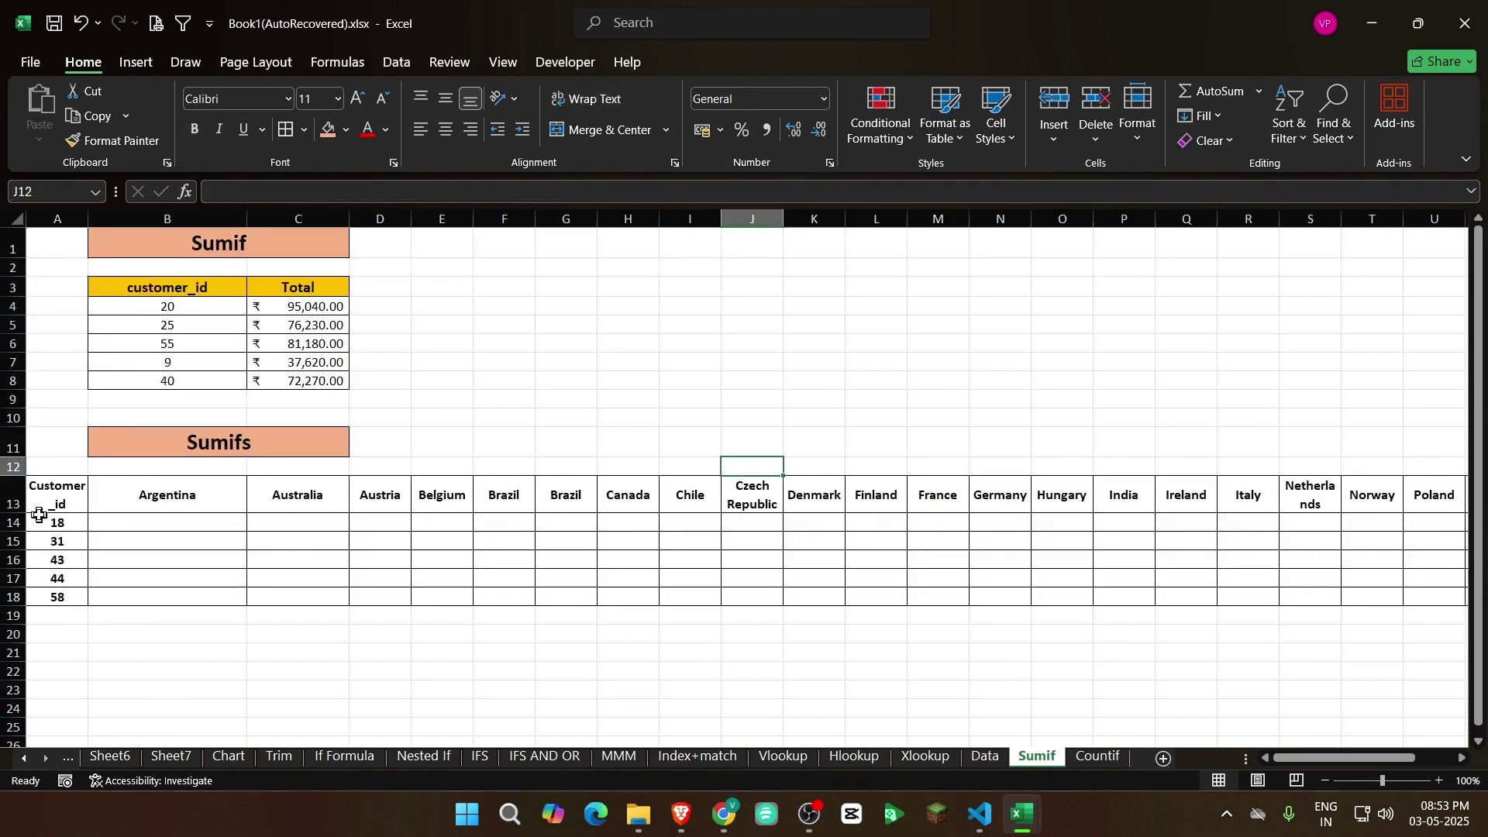
Examine the empty Sumifs grid and select its first two criteria cells, the customer ID in A14 and Argentina in B13
drag(93, 523, 1330, 589)
drag(1334, 758, 1280, 759)
click(260, 526)
click(155, 522)
click(96, 505)
click(76, 524)
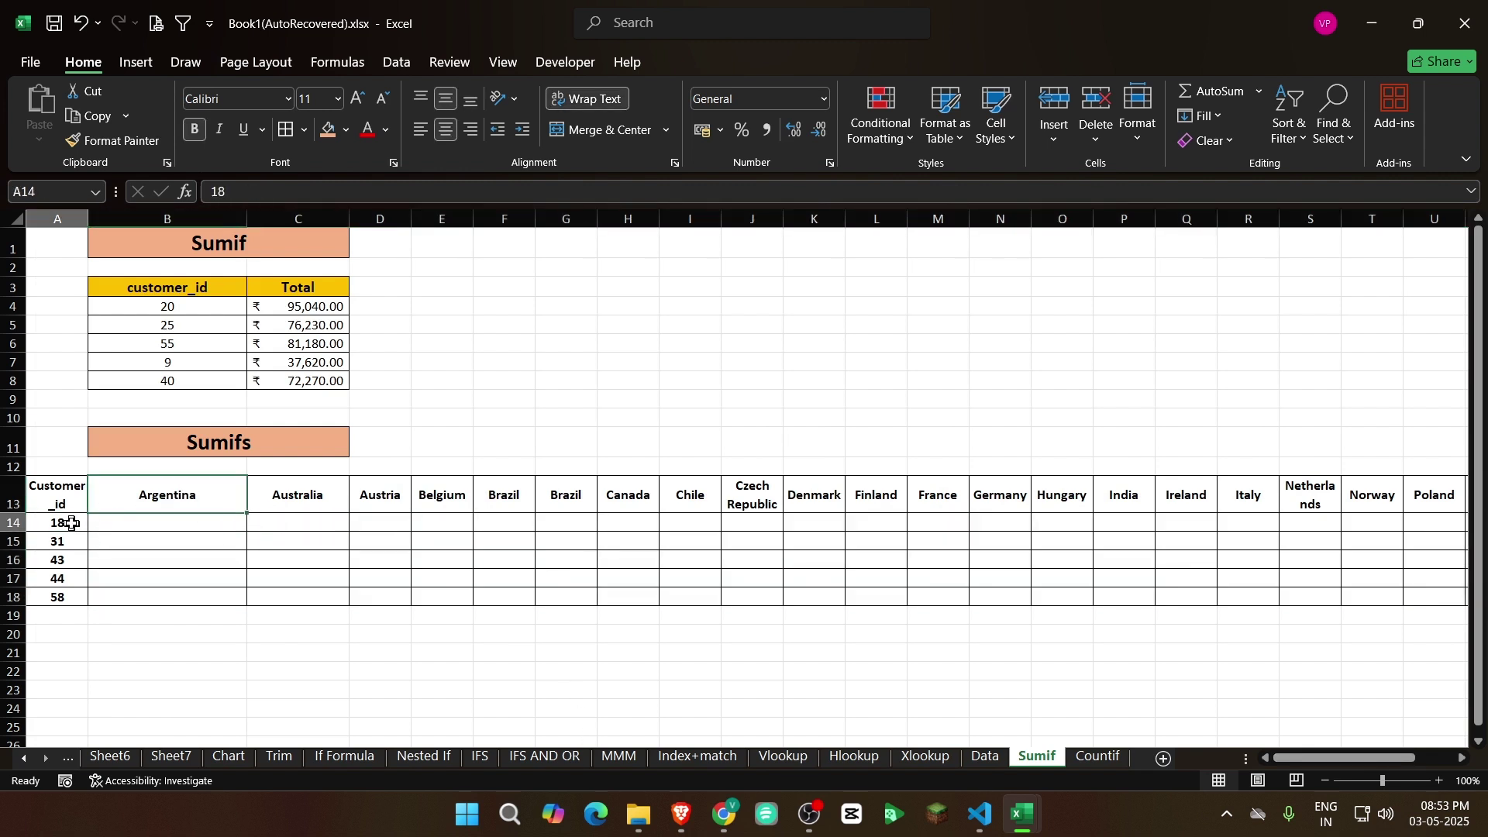
ctrl+click(194, 494)
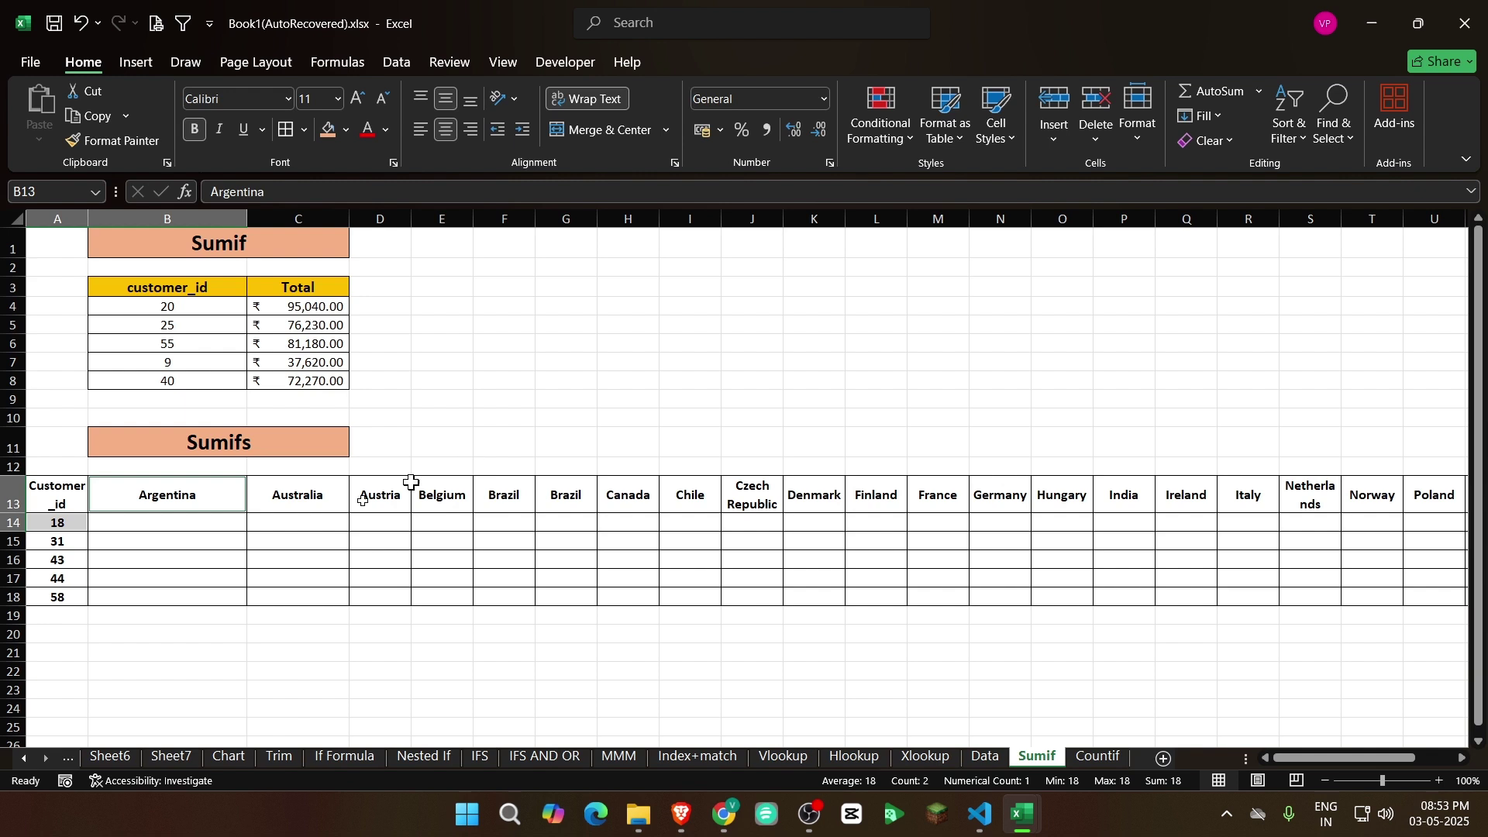
Compare the SUMIF and SUMIFS function descriptions in the formula suggestions for cell B14
click(128, 523)
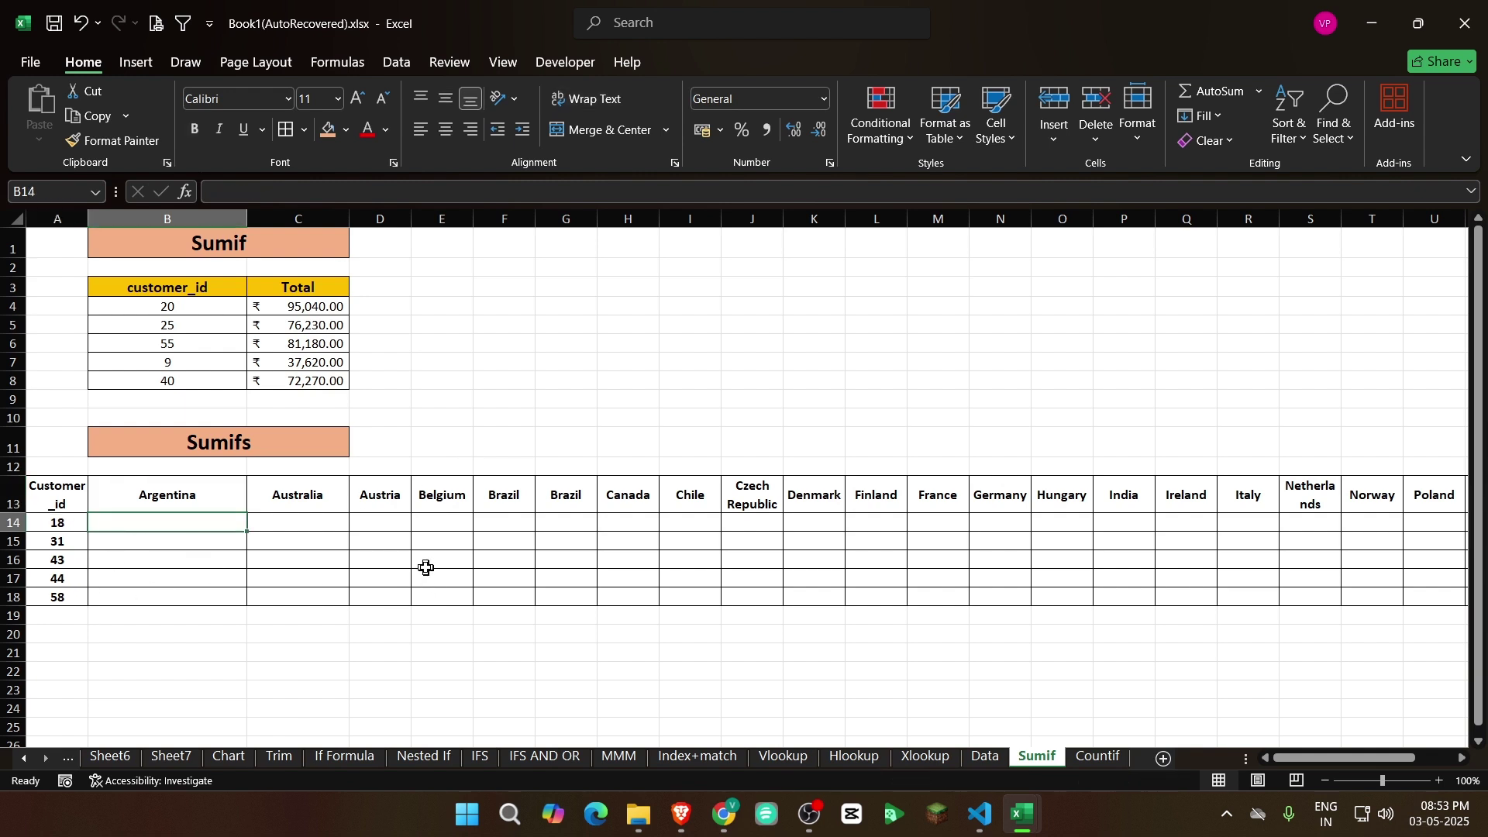
text(=)
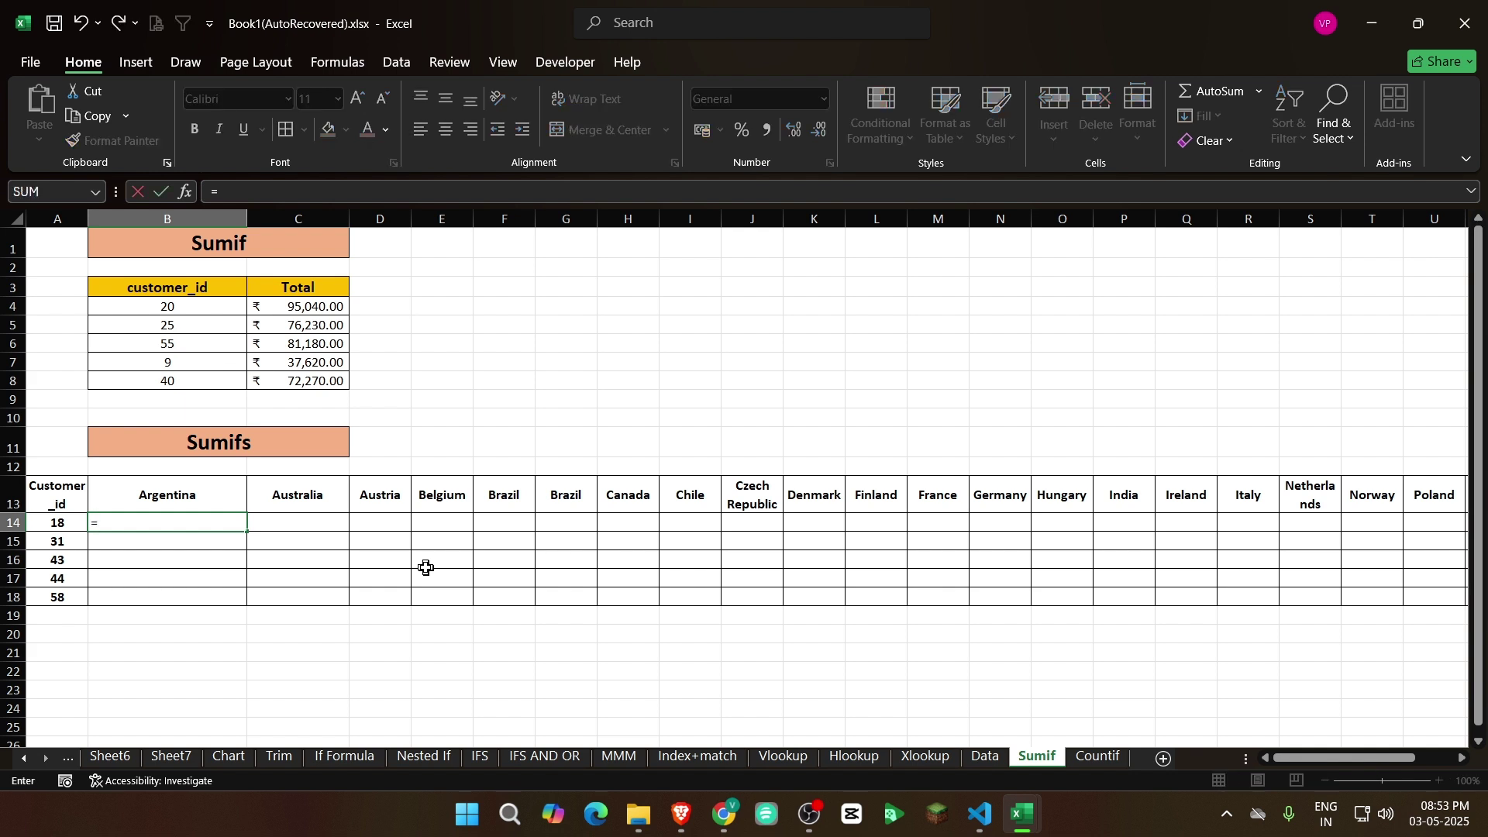
text(sum)
key(Down)
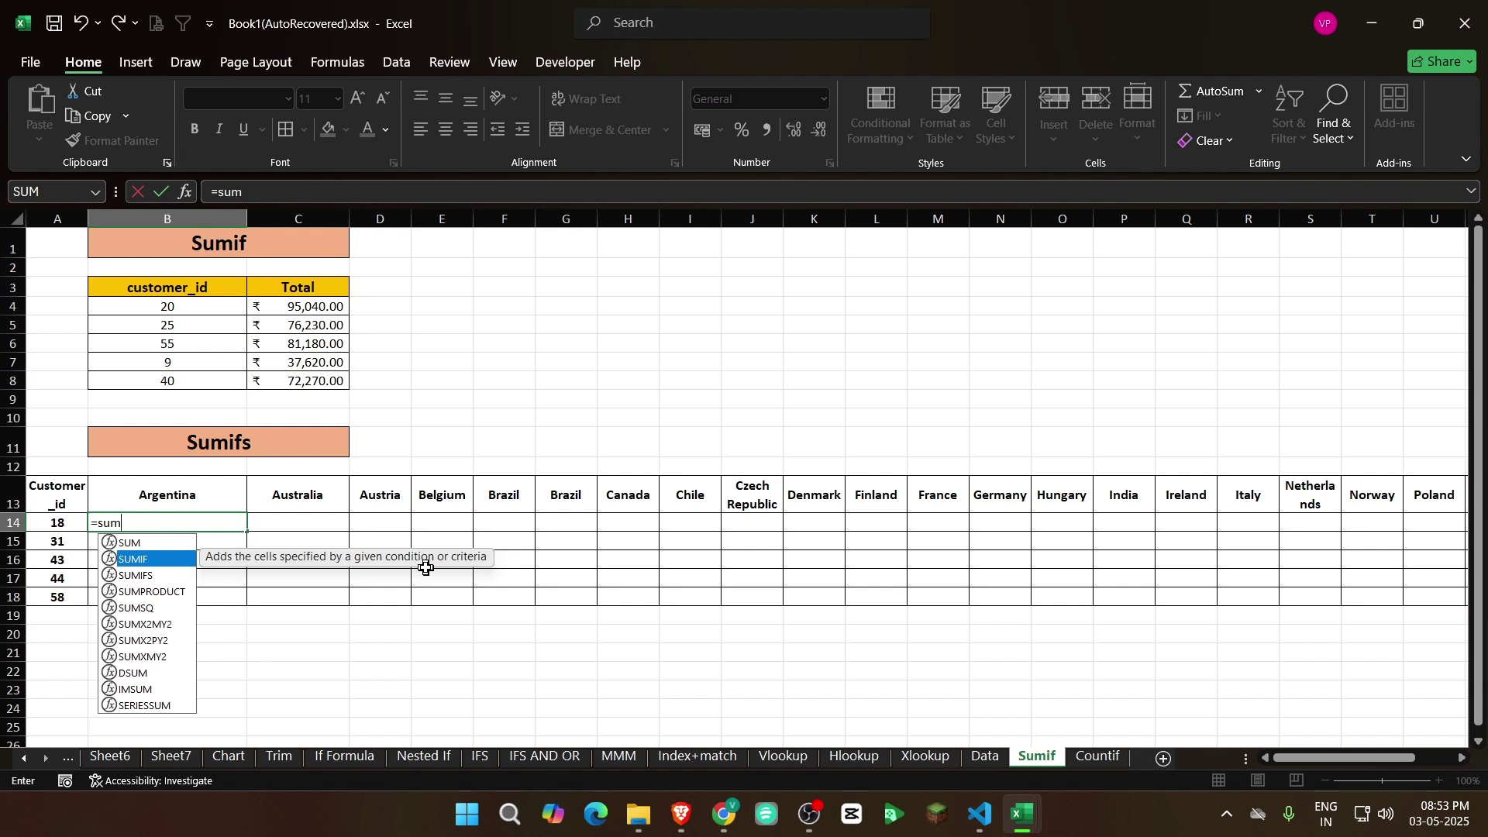
key(Down)
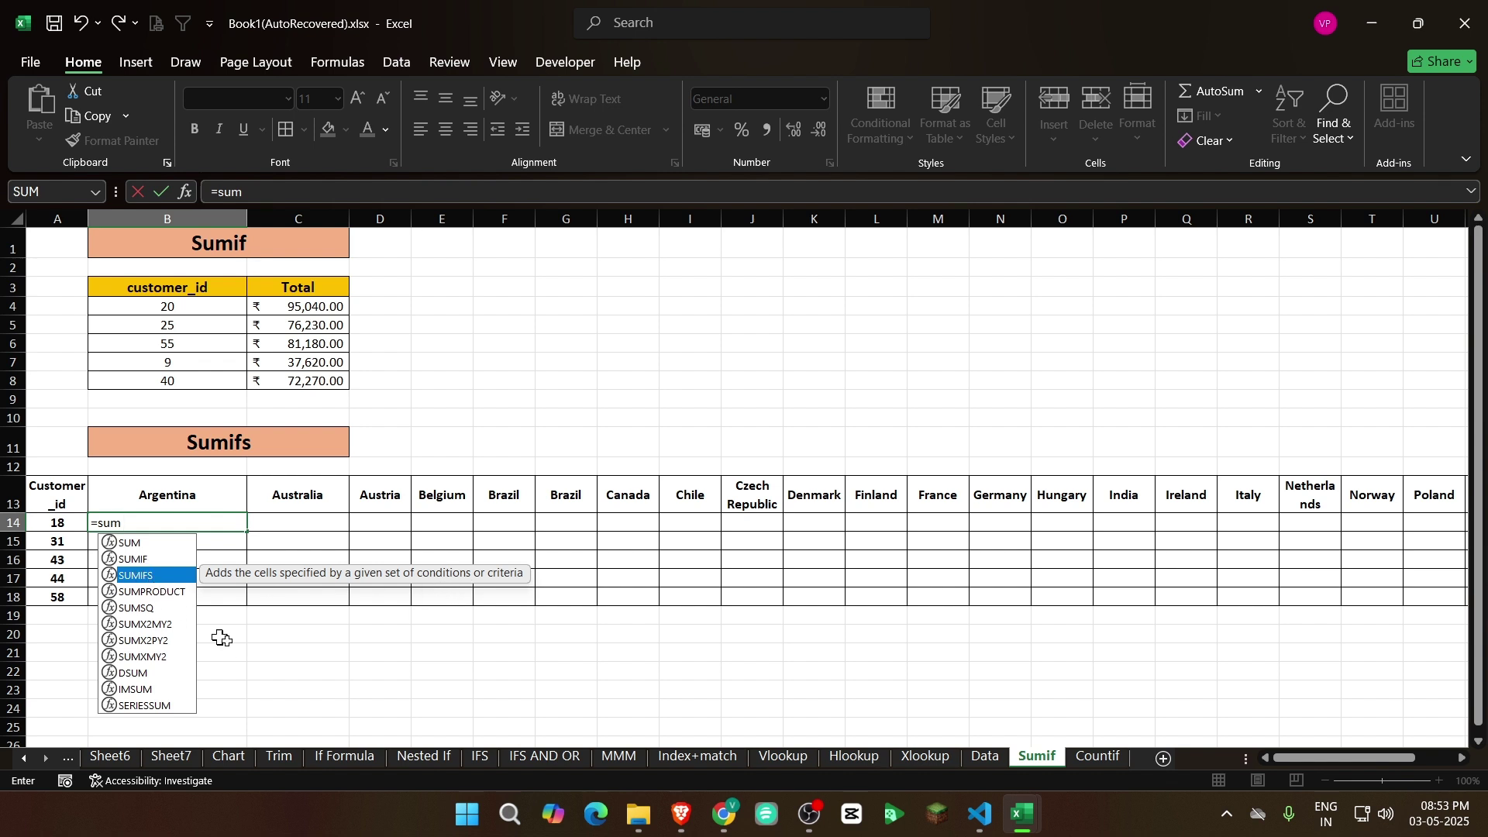
key(Up)
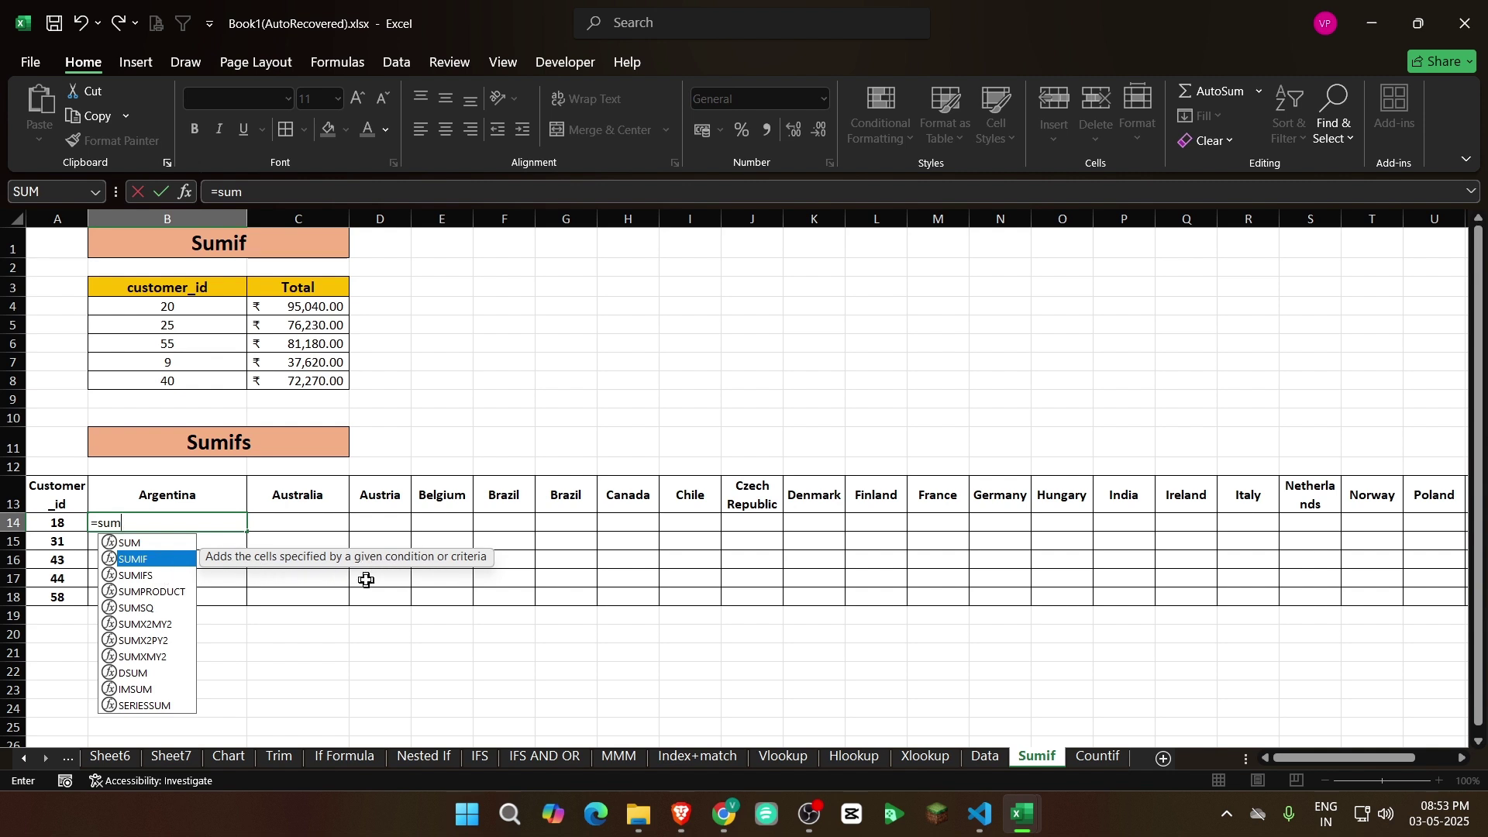
key(Down)
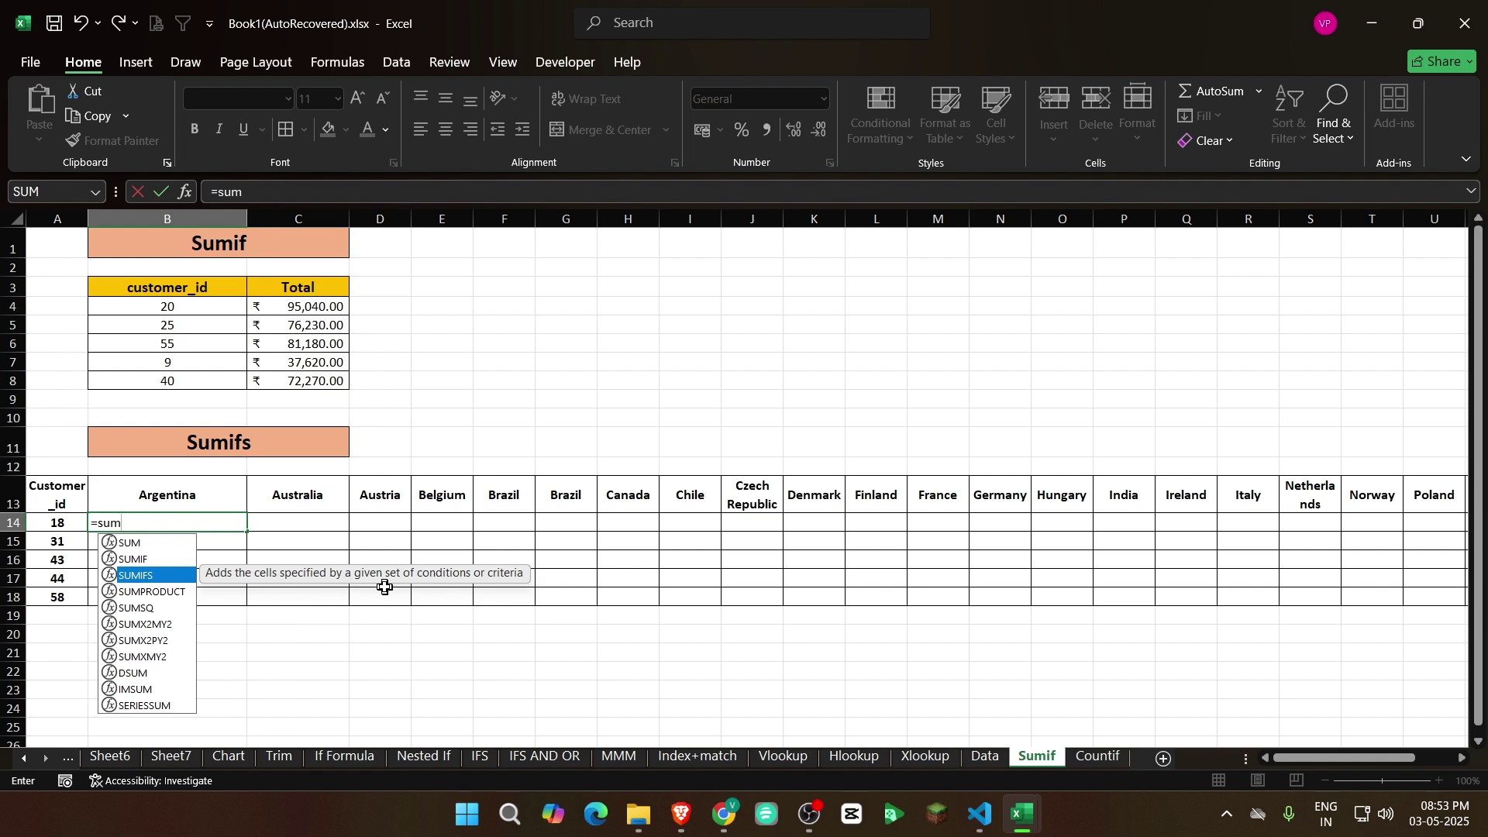
key(Up)
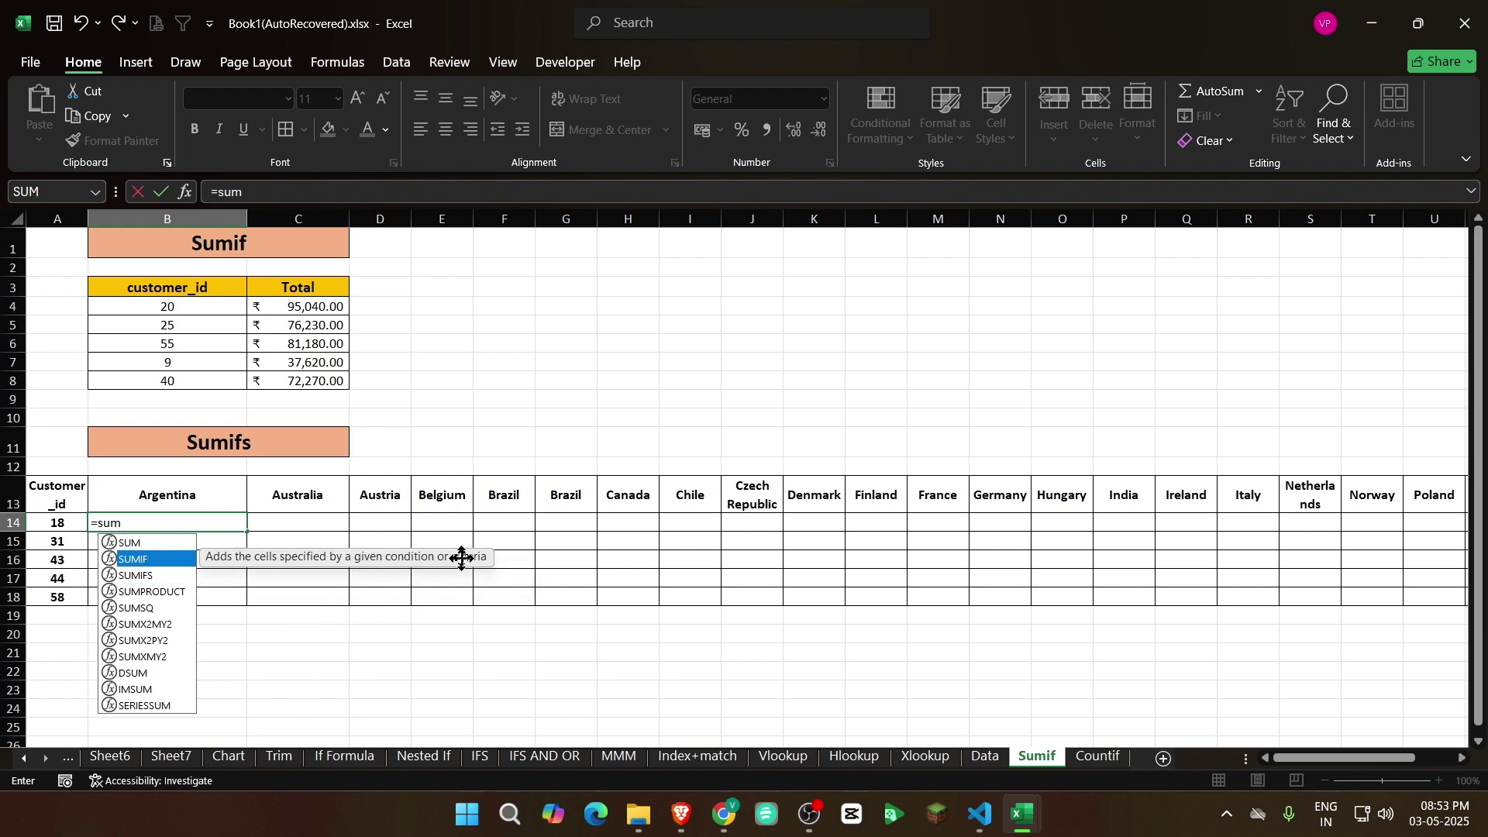
key(Down)
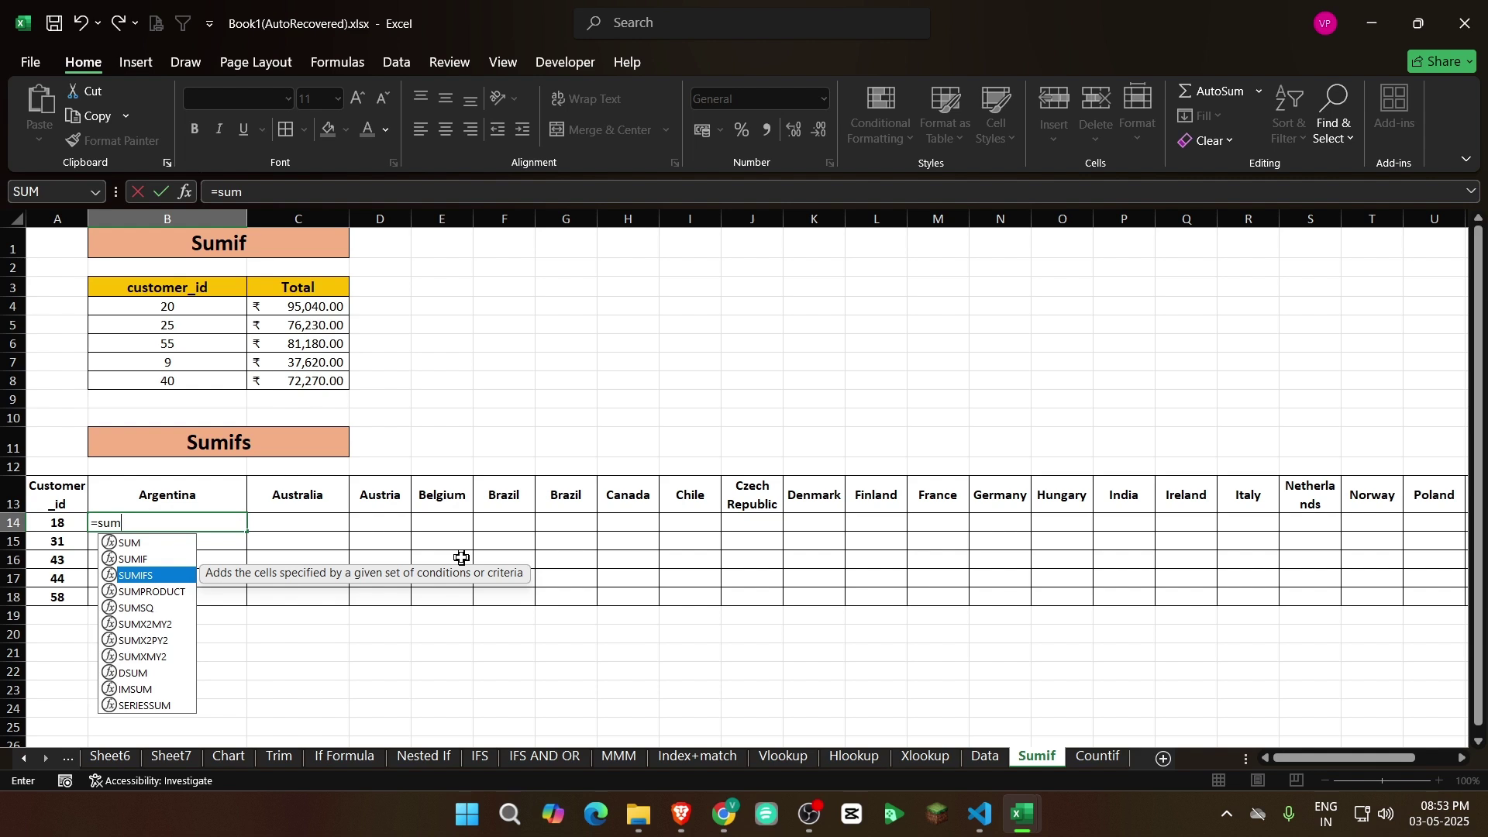
key(Tab)
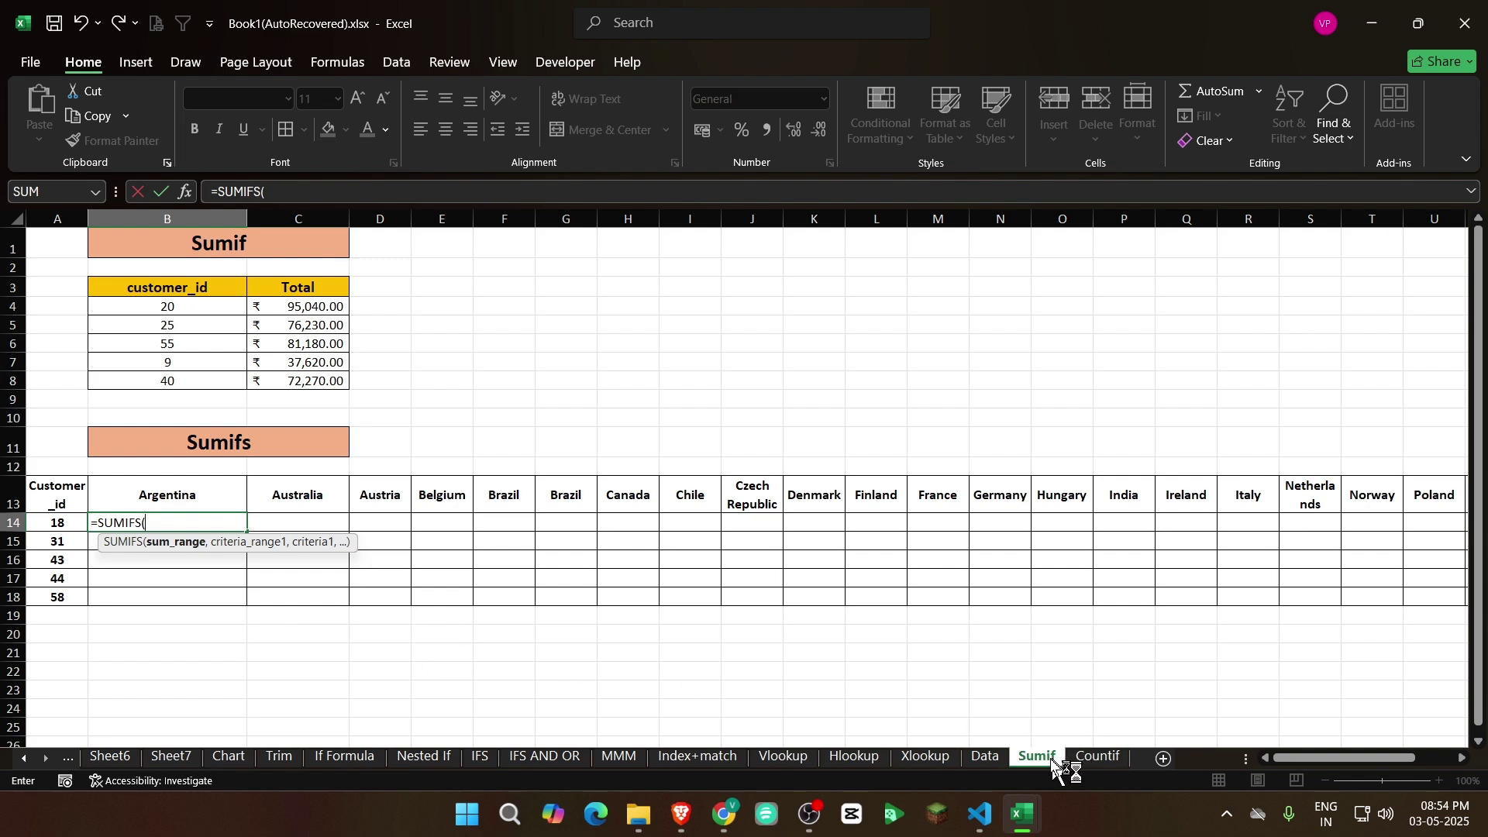
click(996, 755)
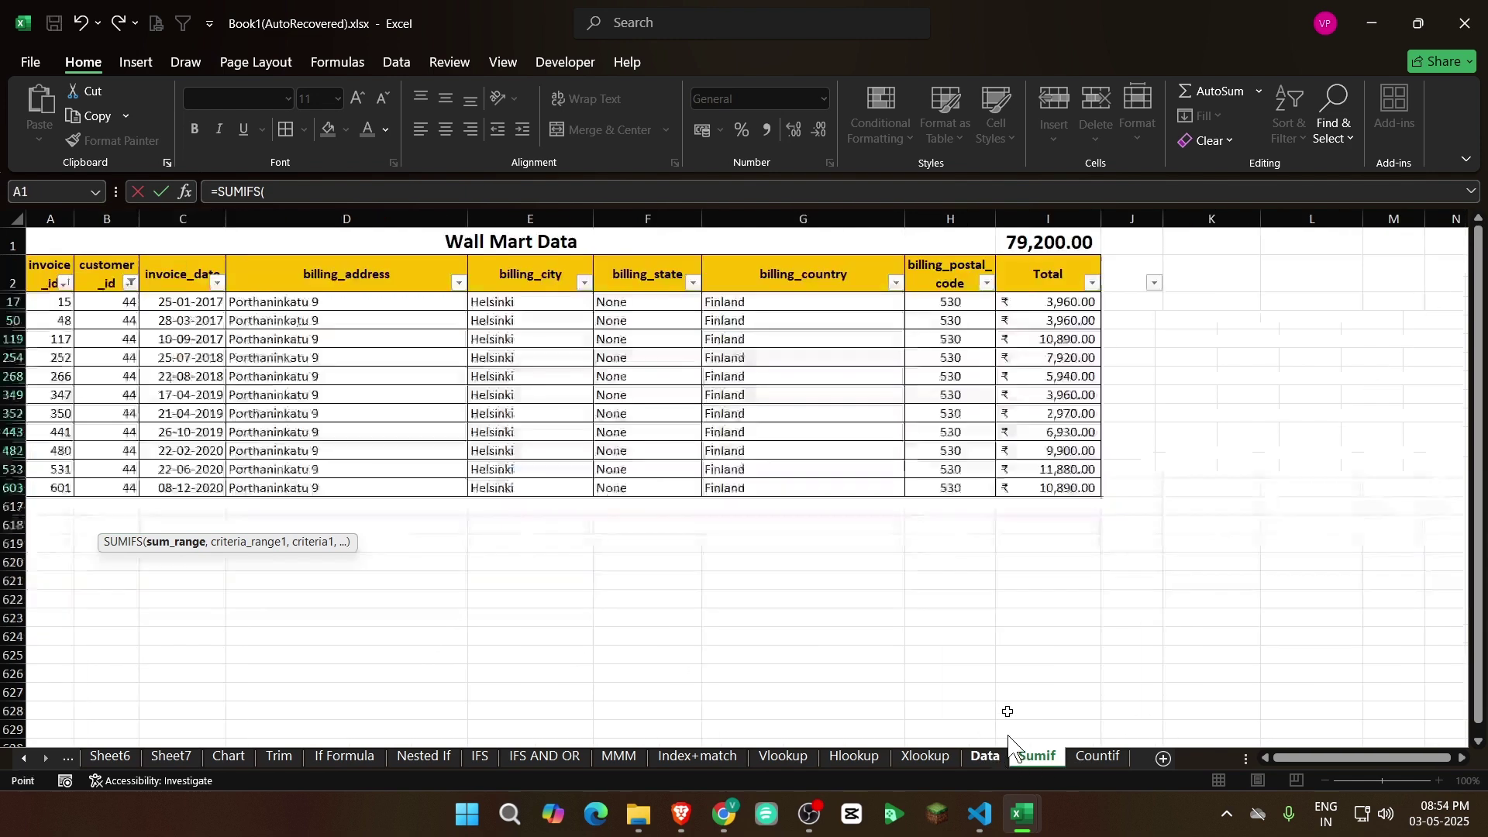
click(1054, 281)
key(Down)
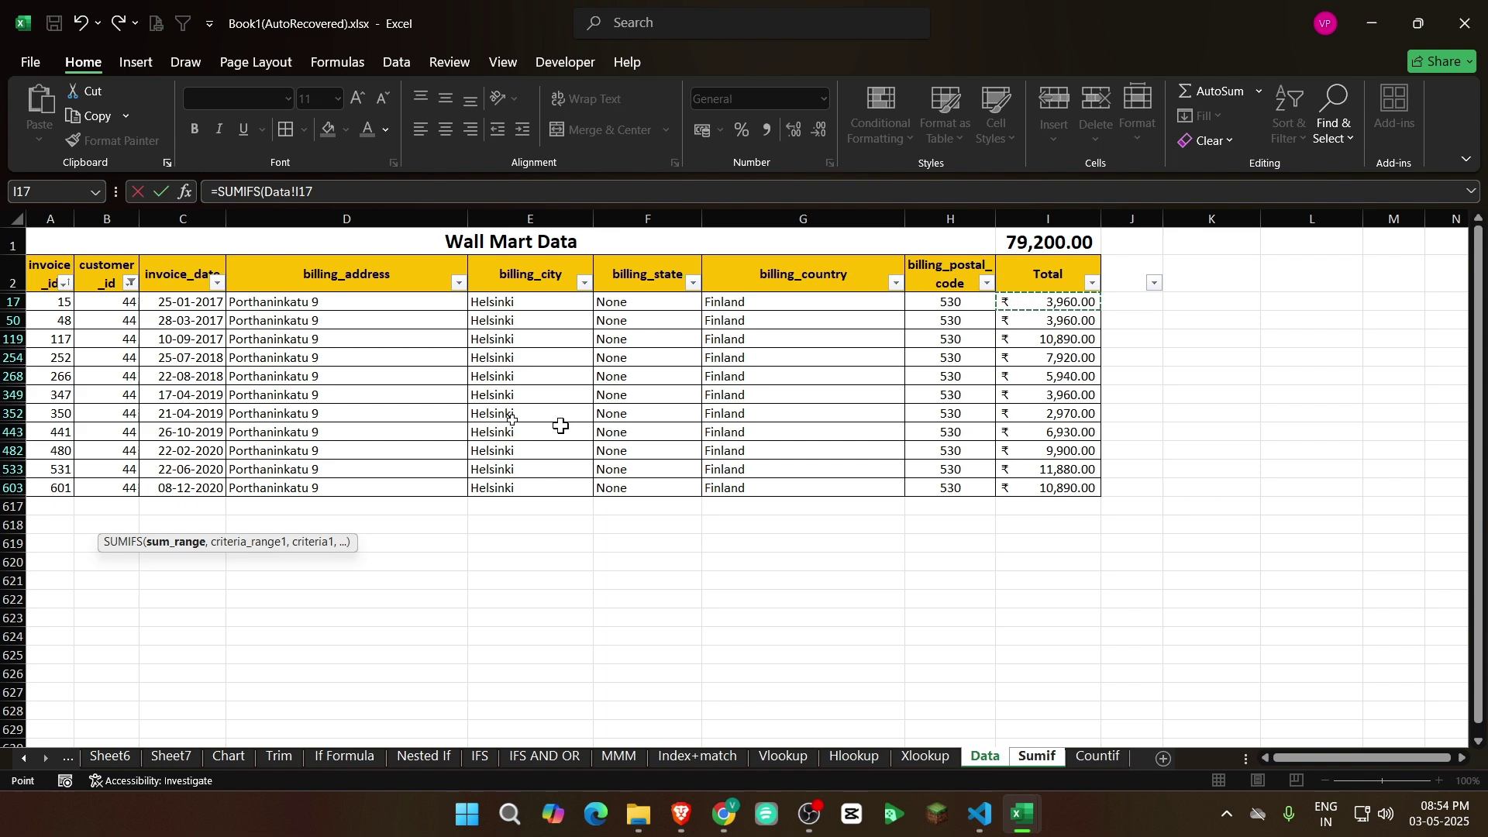
key(Escape)
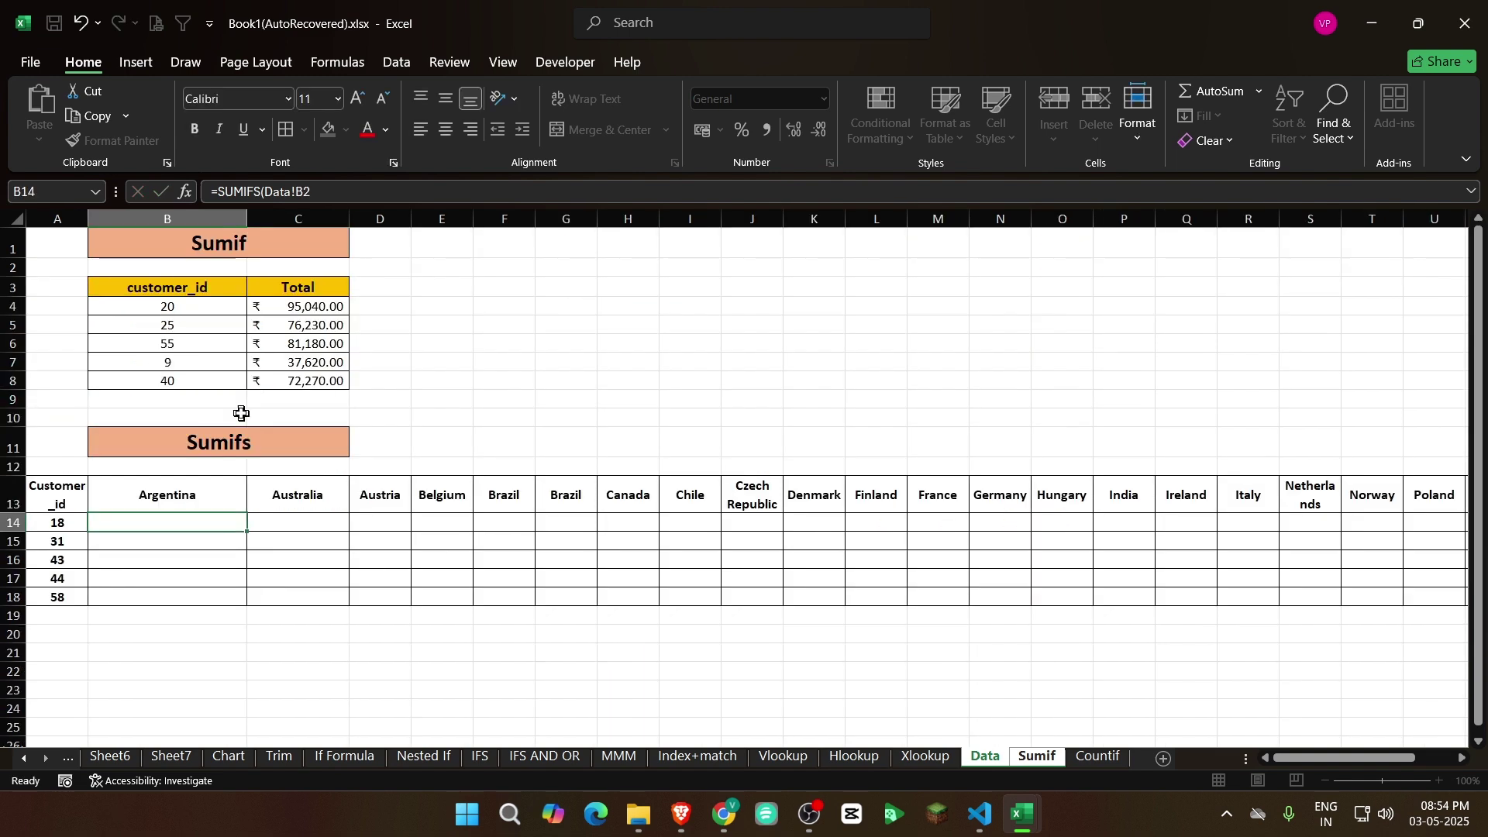
Clear the customer_id filter on the Data sheet and auto-fit the Total column's width
click(985, 756)
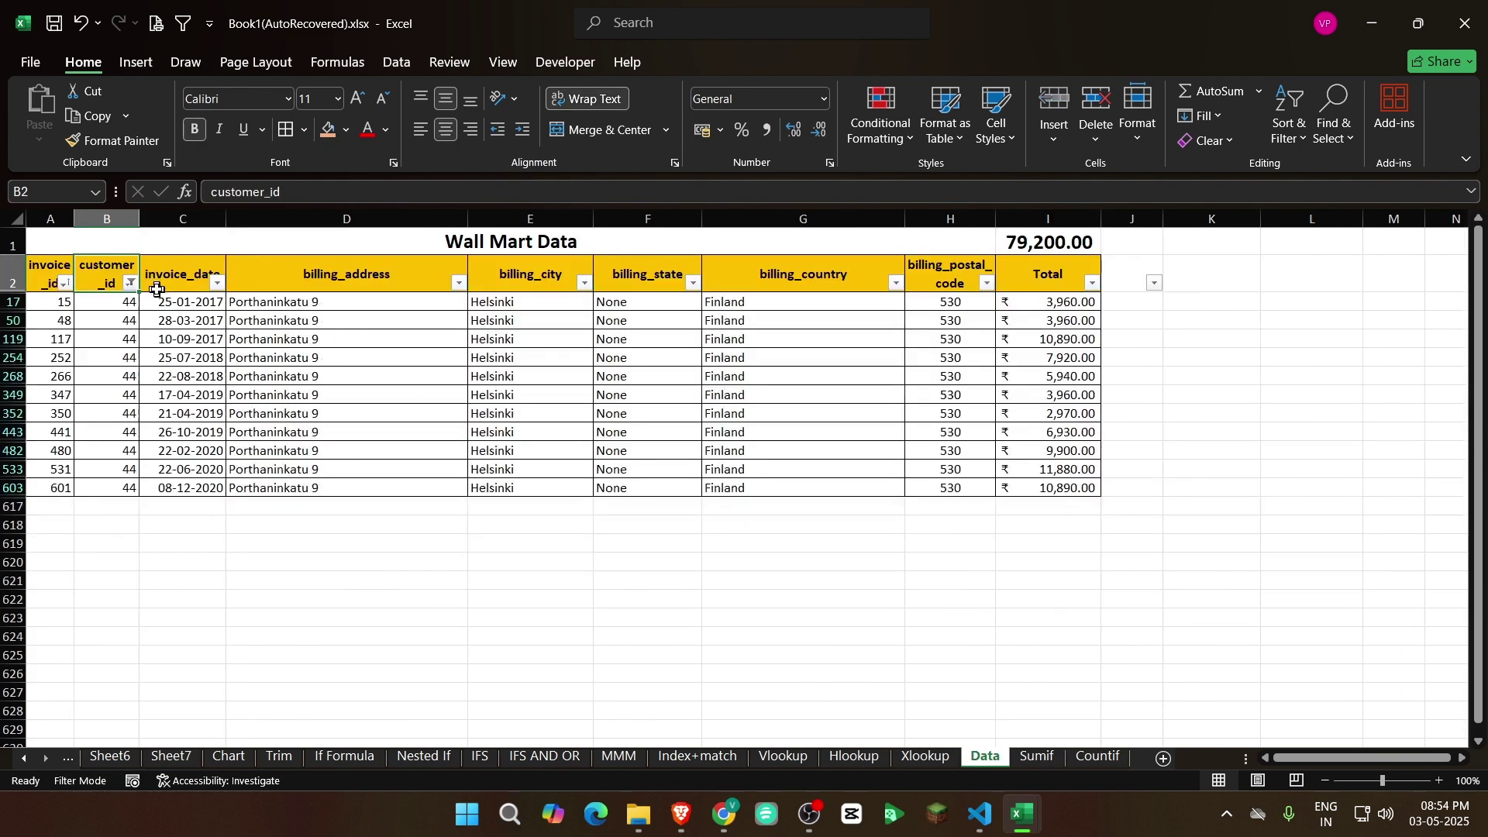
click(129, 282)
click(77, 529)
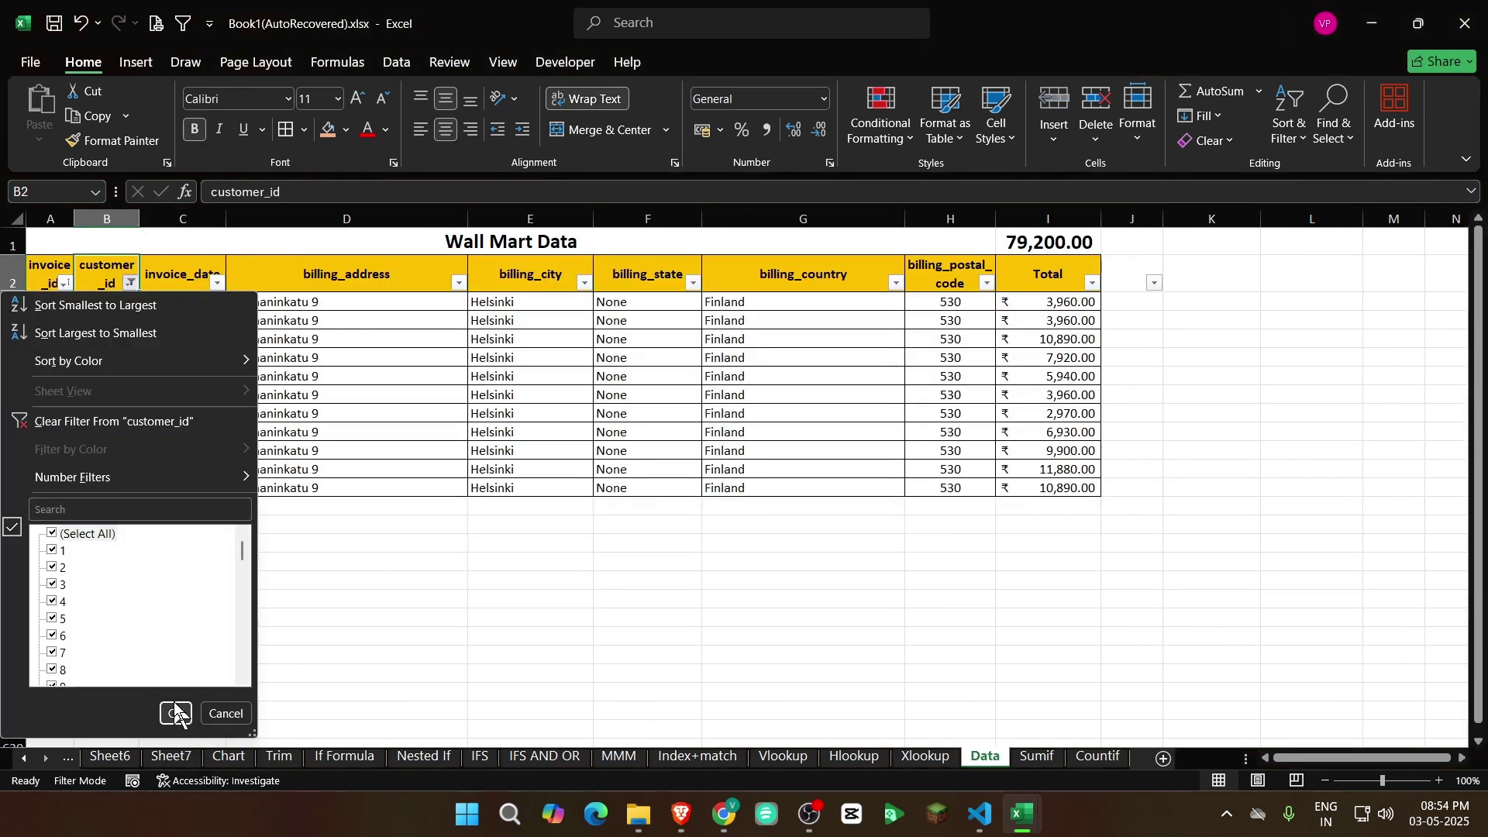
click(176, 710)
click(1074, 248)
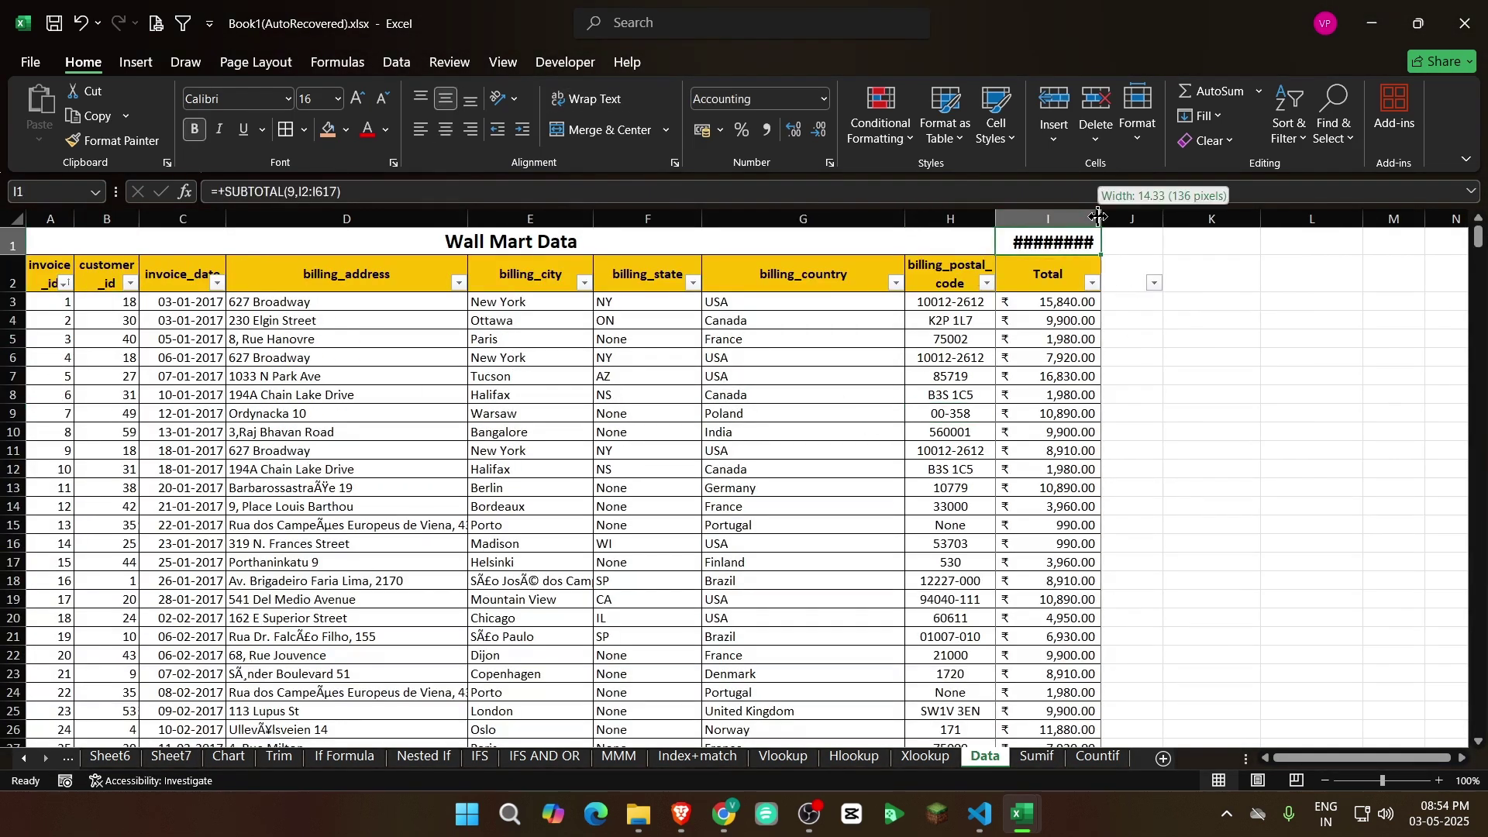
double_click(1101, 219)
Start a SUMIFS formula in cell B14 of the Sumif sheet with the absolute sum range Data!$I$3:$I$616
click(1037, 756)
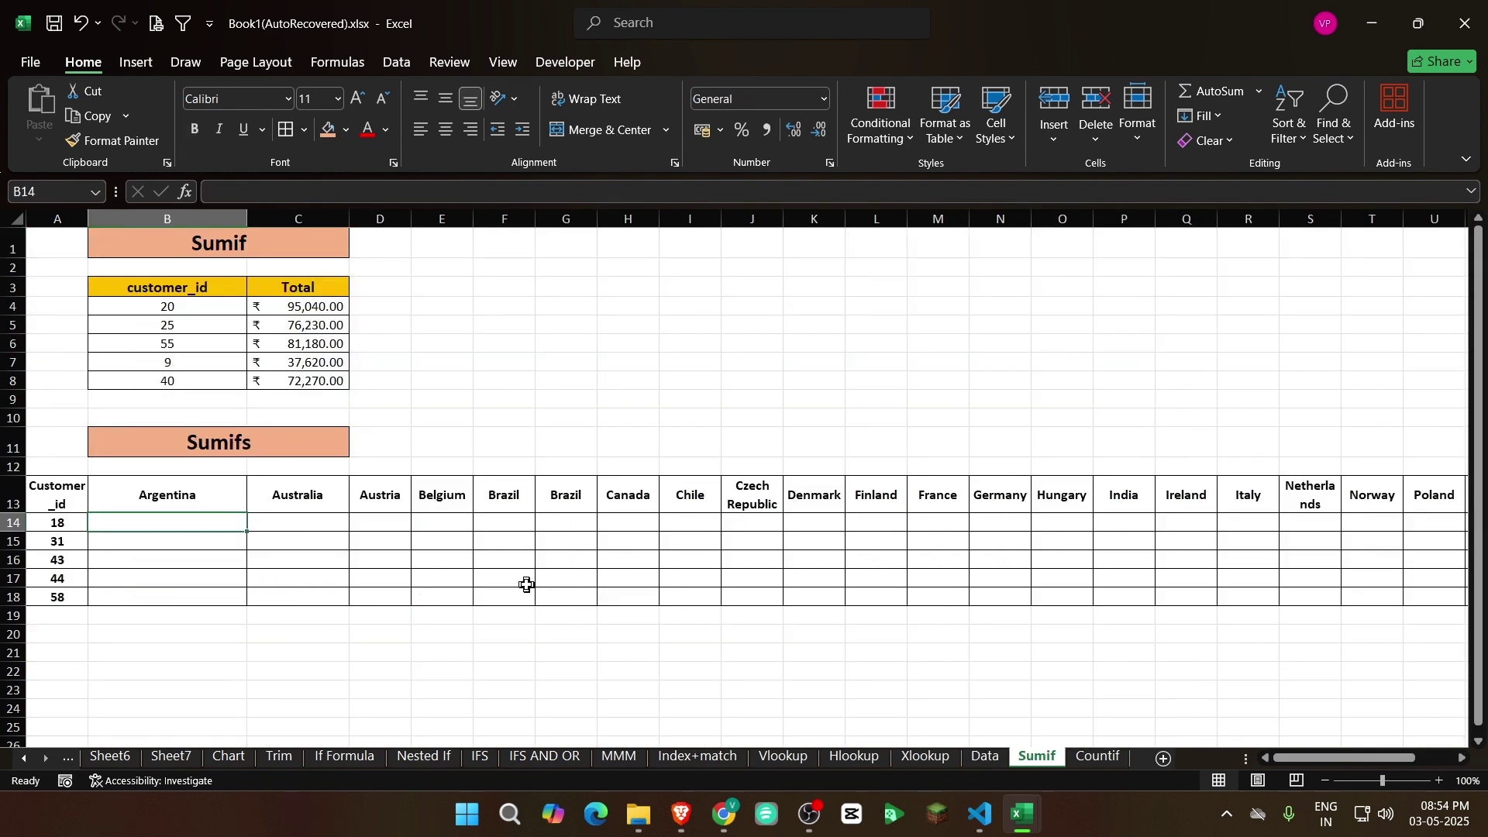
text(=SUMIFS()
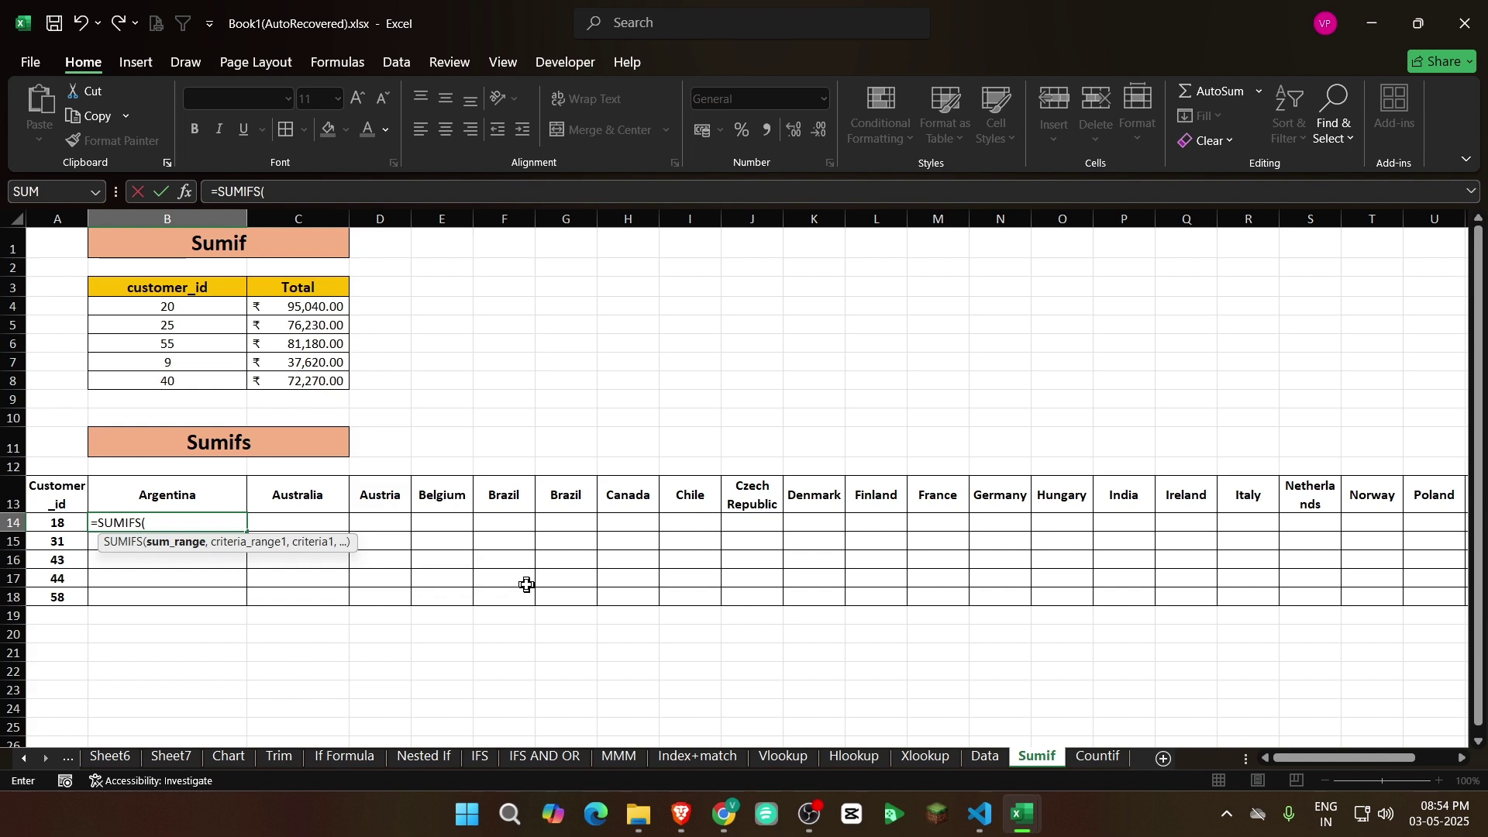
click(985, 756)
click(1116, 306)
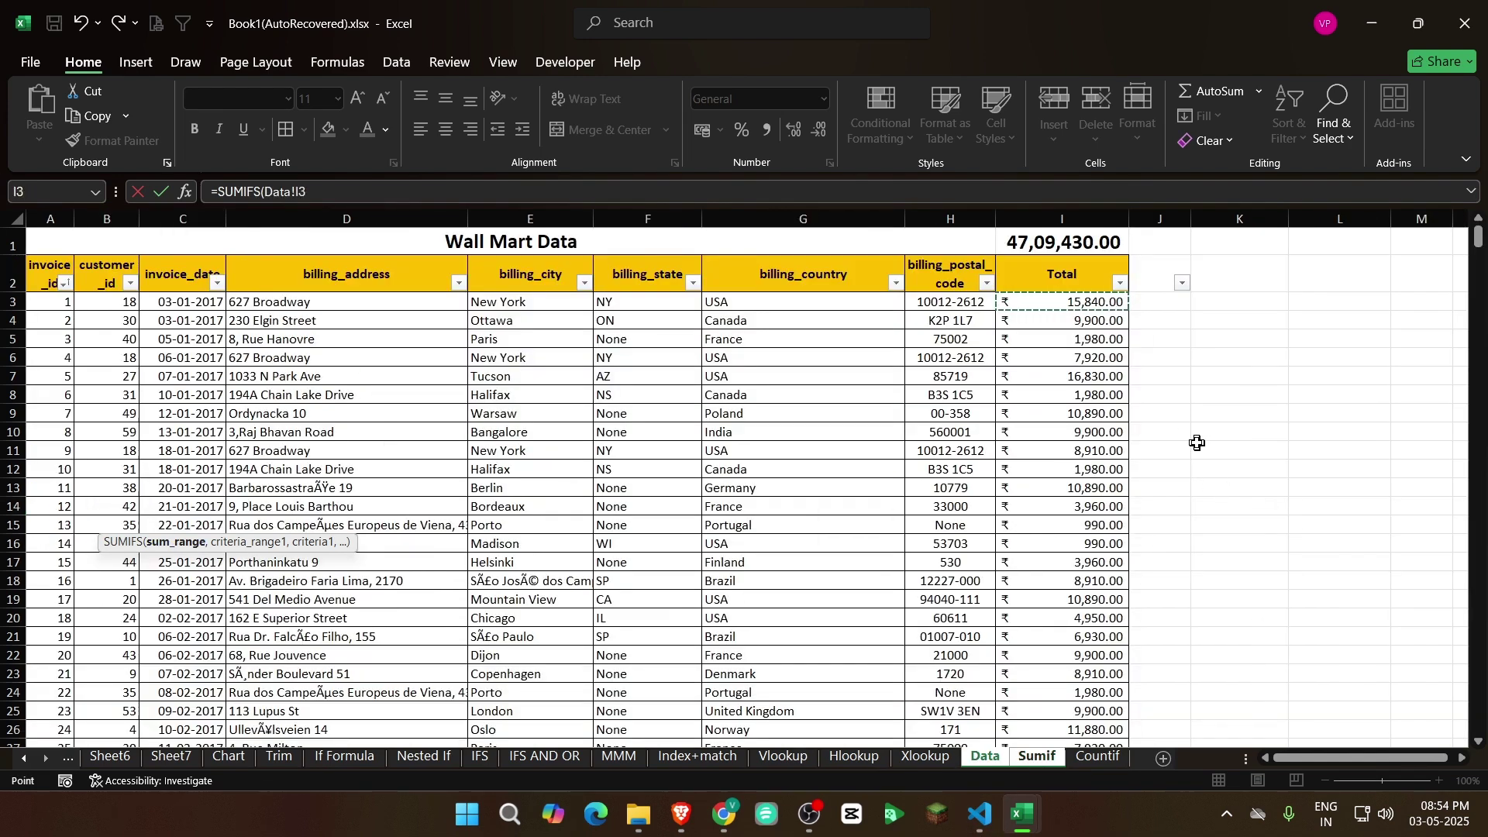
key(ctrl+shift+Down)
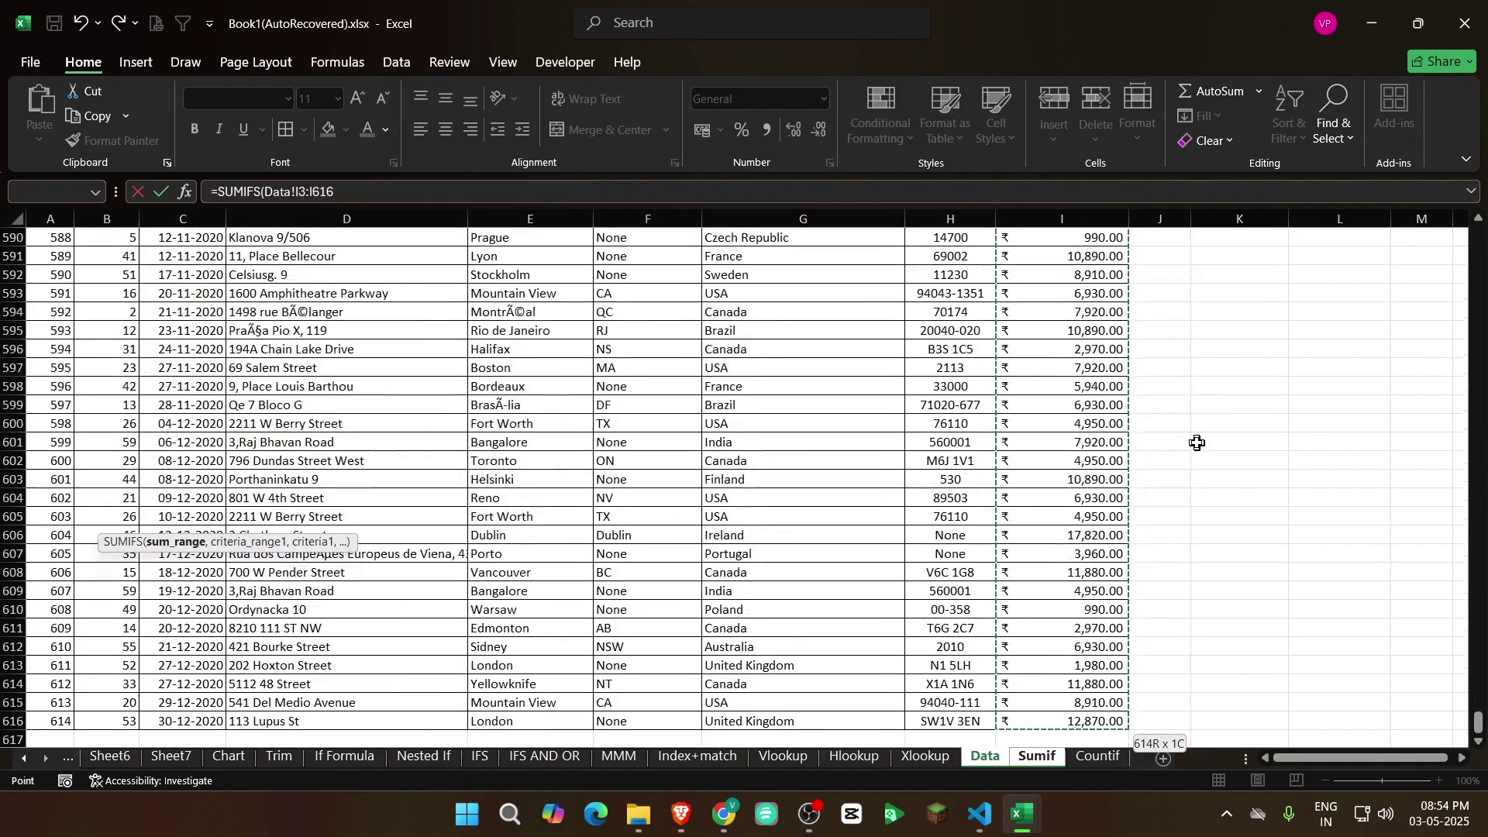
key(F4)
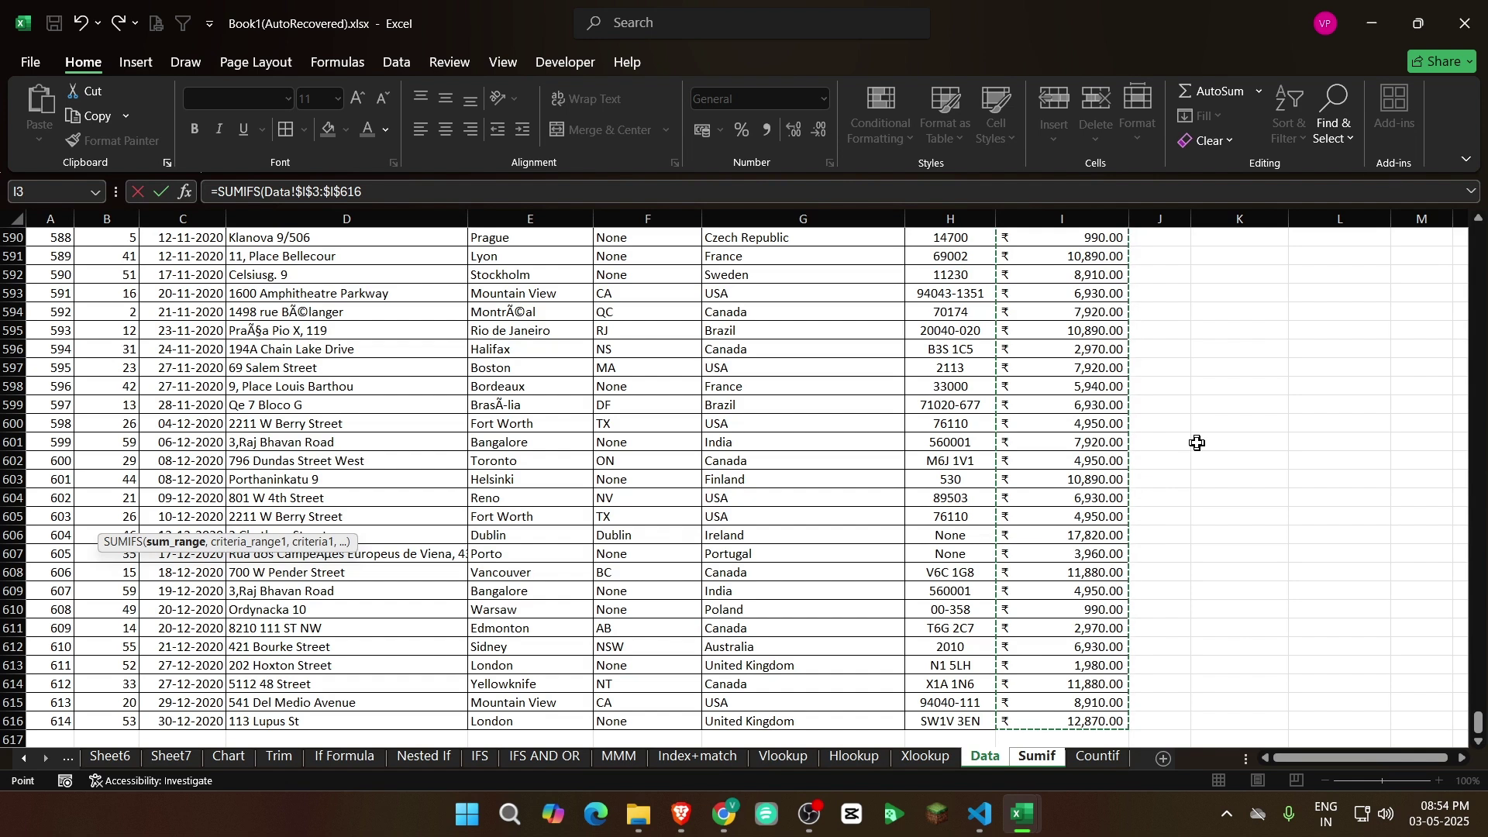
text(,)
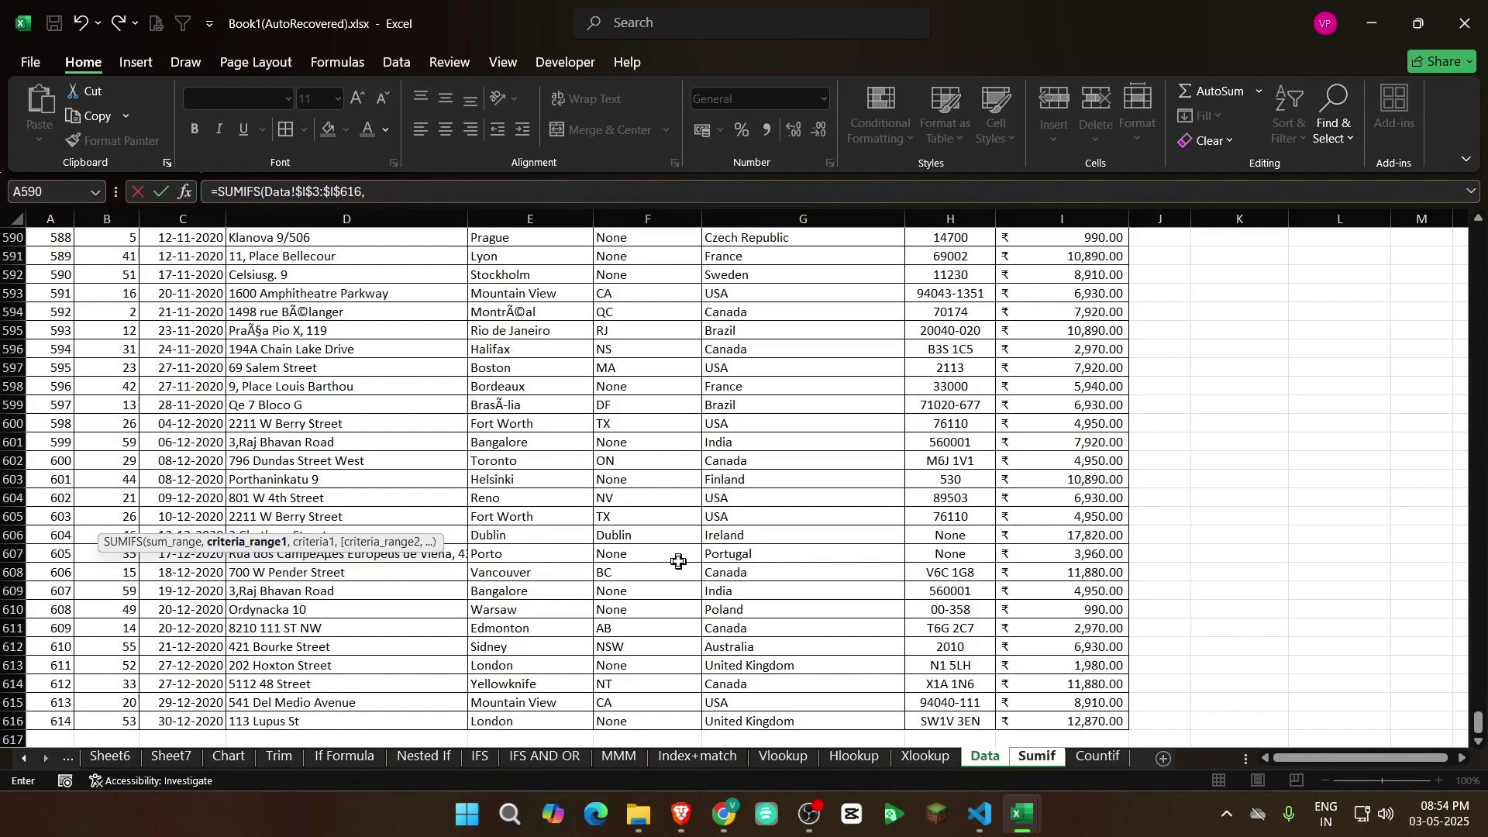
Add the customer_id column as the formula's first criteria range, with the absolute reference Data!$B$3:$B$616
click(88, 350)
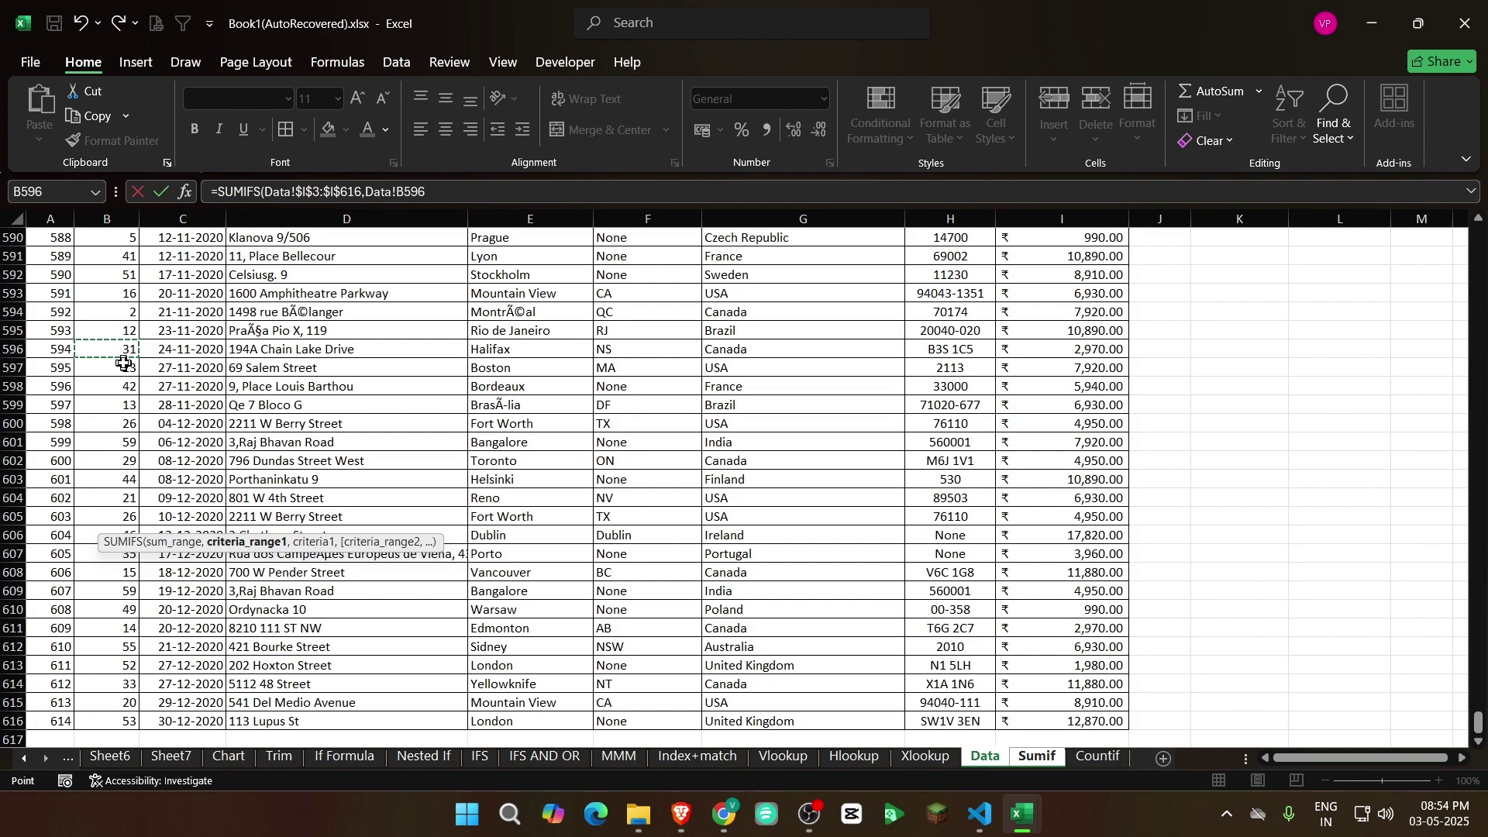
key(ctrl+Up)
key(Down)
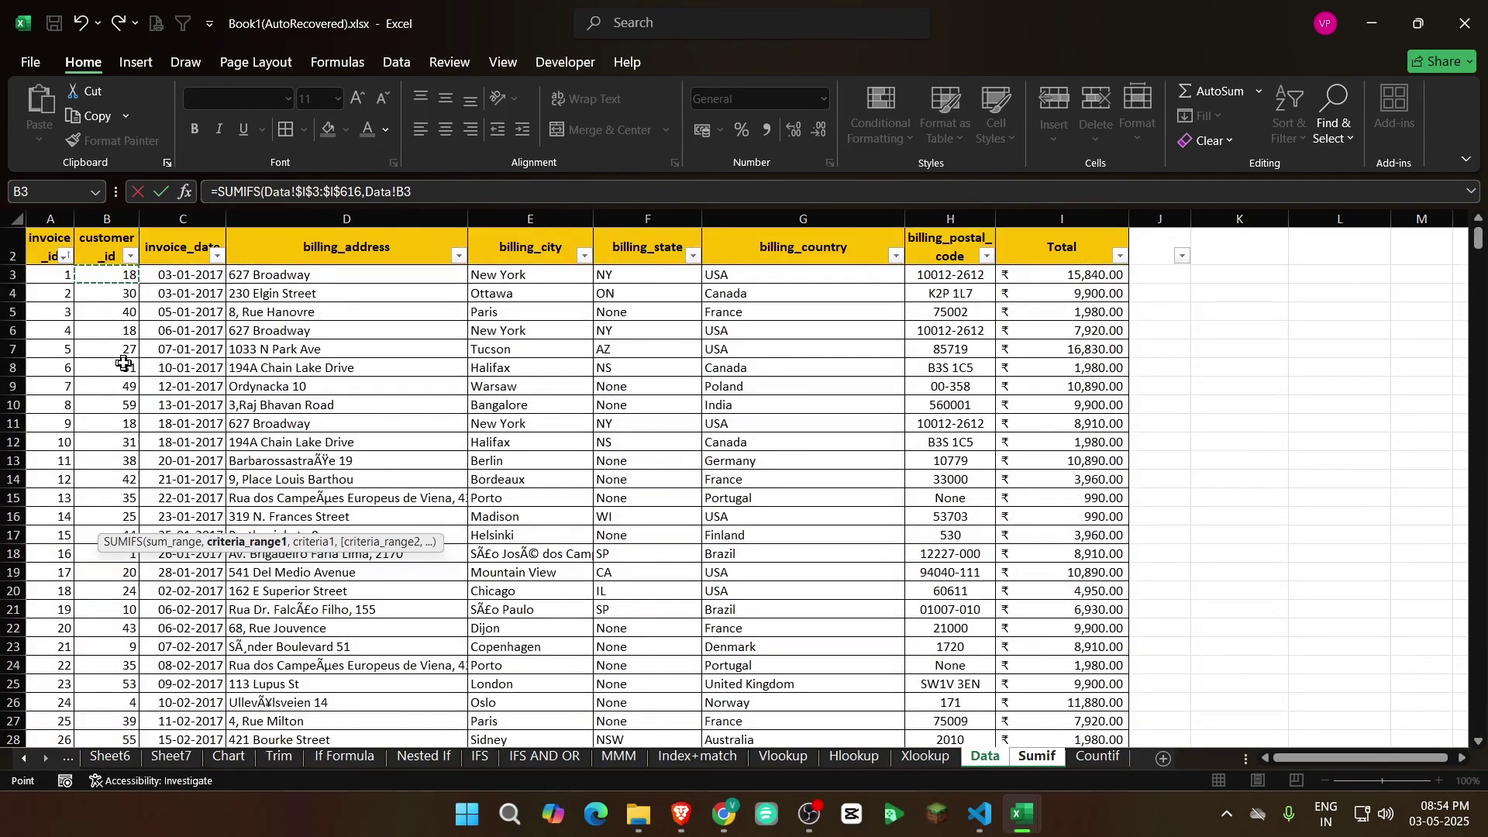
key(ctrl+shift+Down)
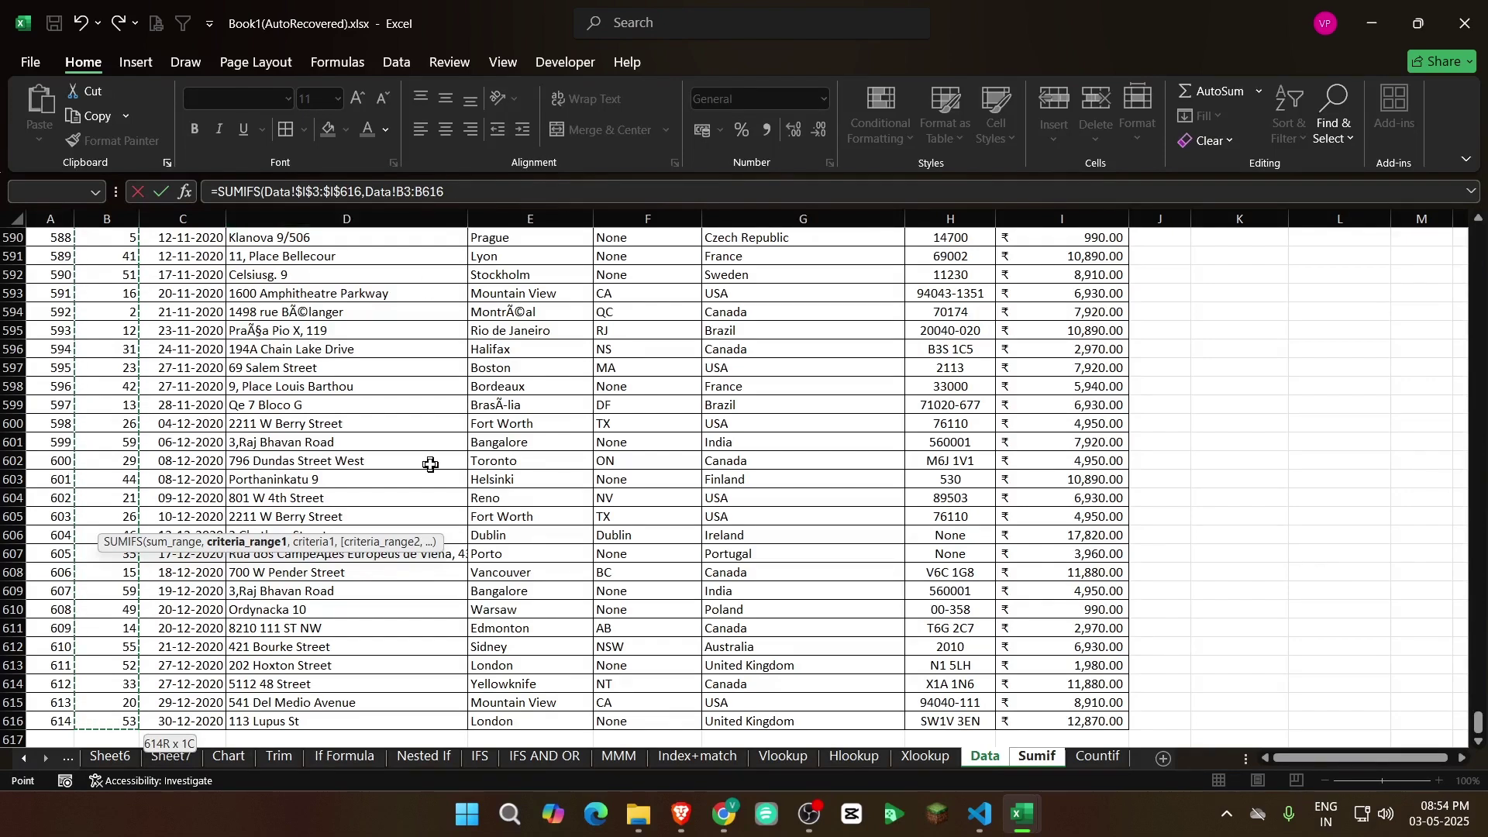
key(F4)
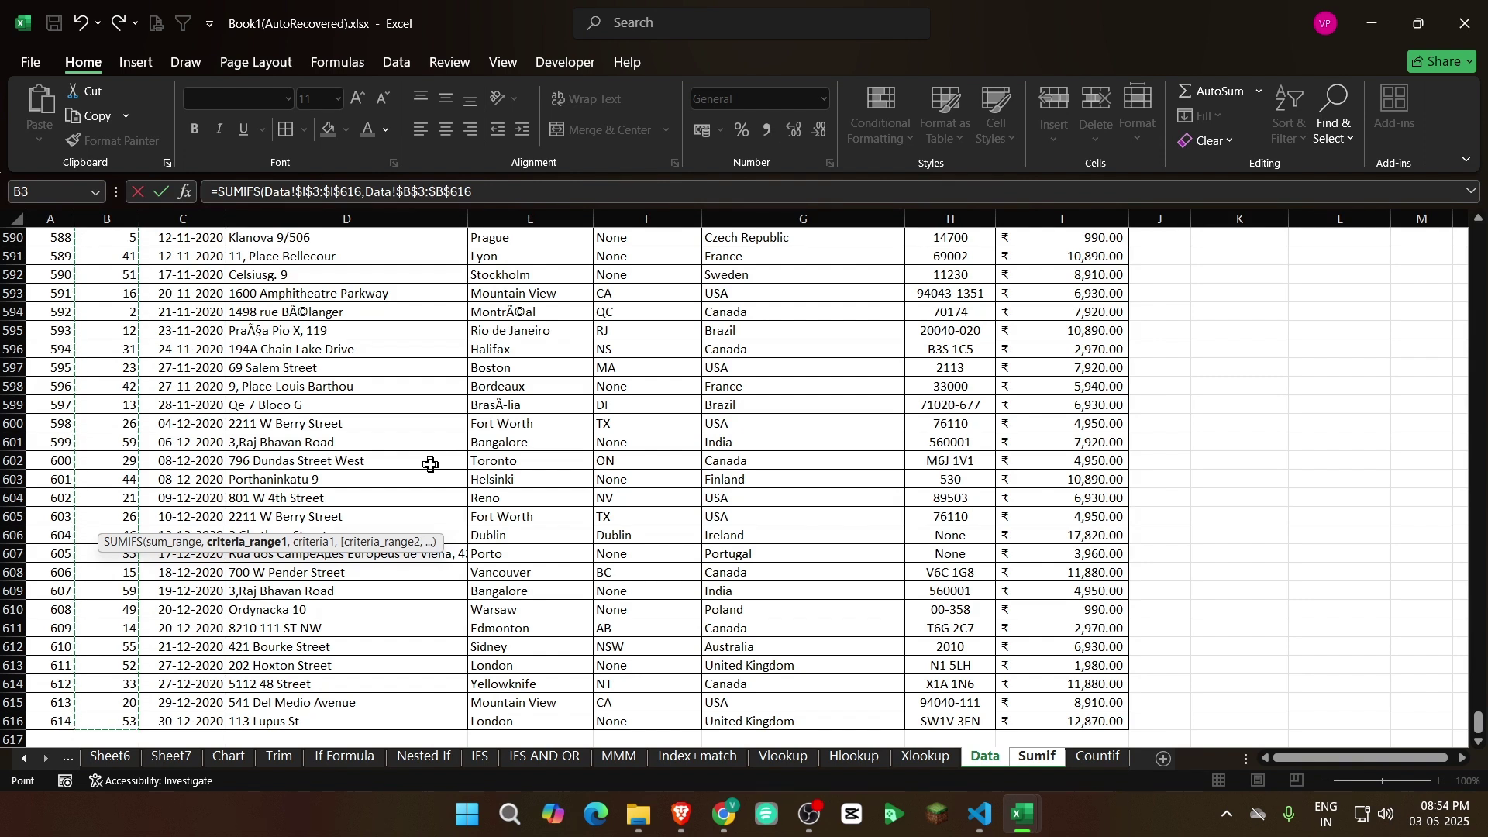
text(,)
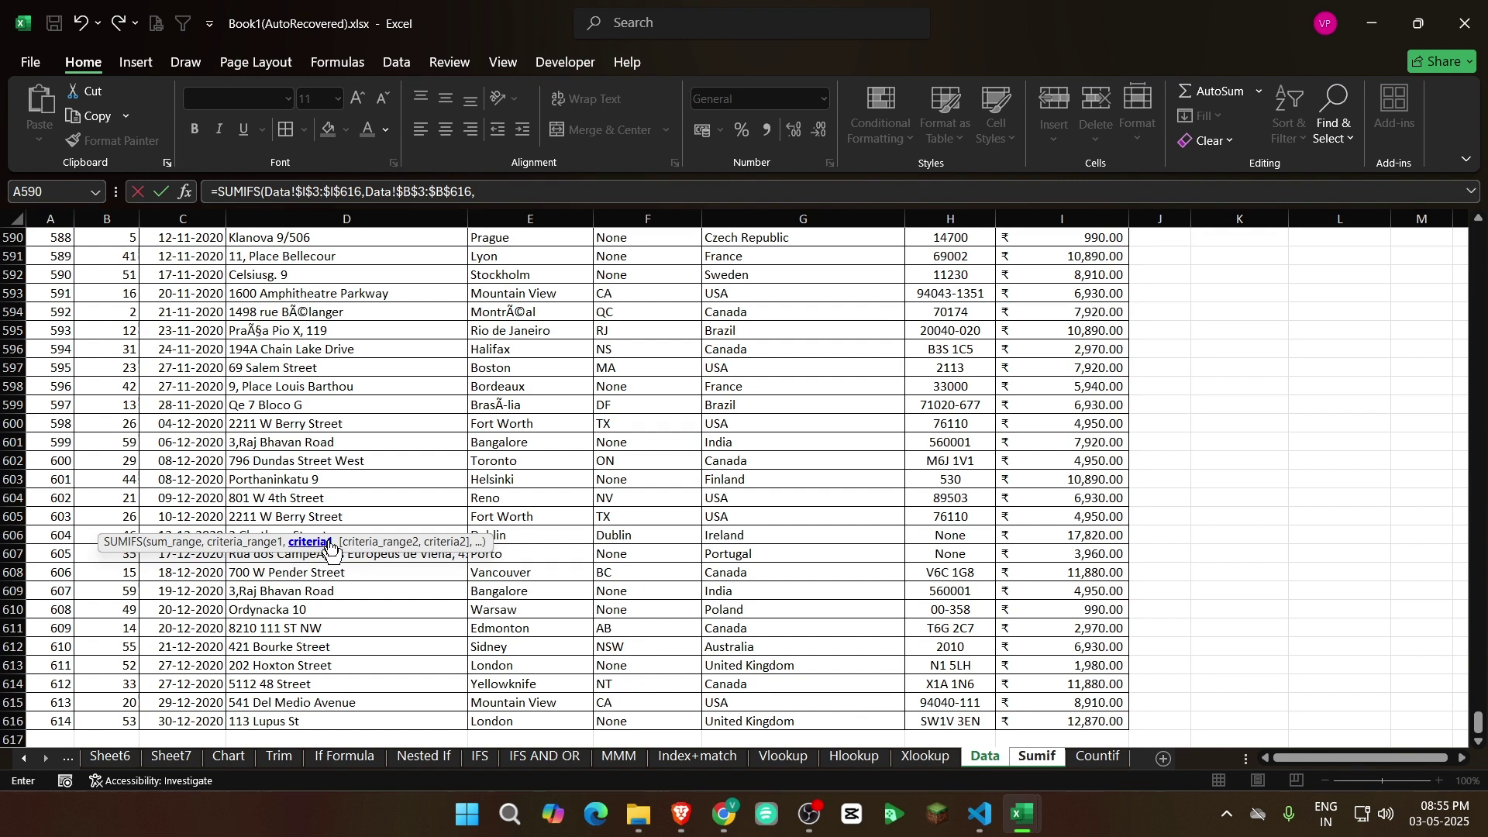
Reference customer ID cell A14 on the Sumif sheet as the first criterion
click(1037, 756)
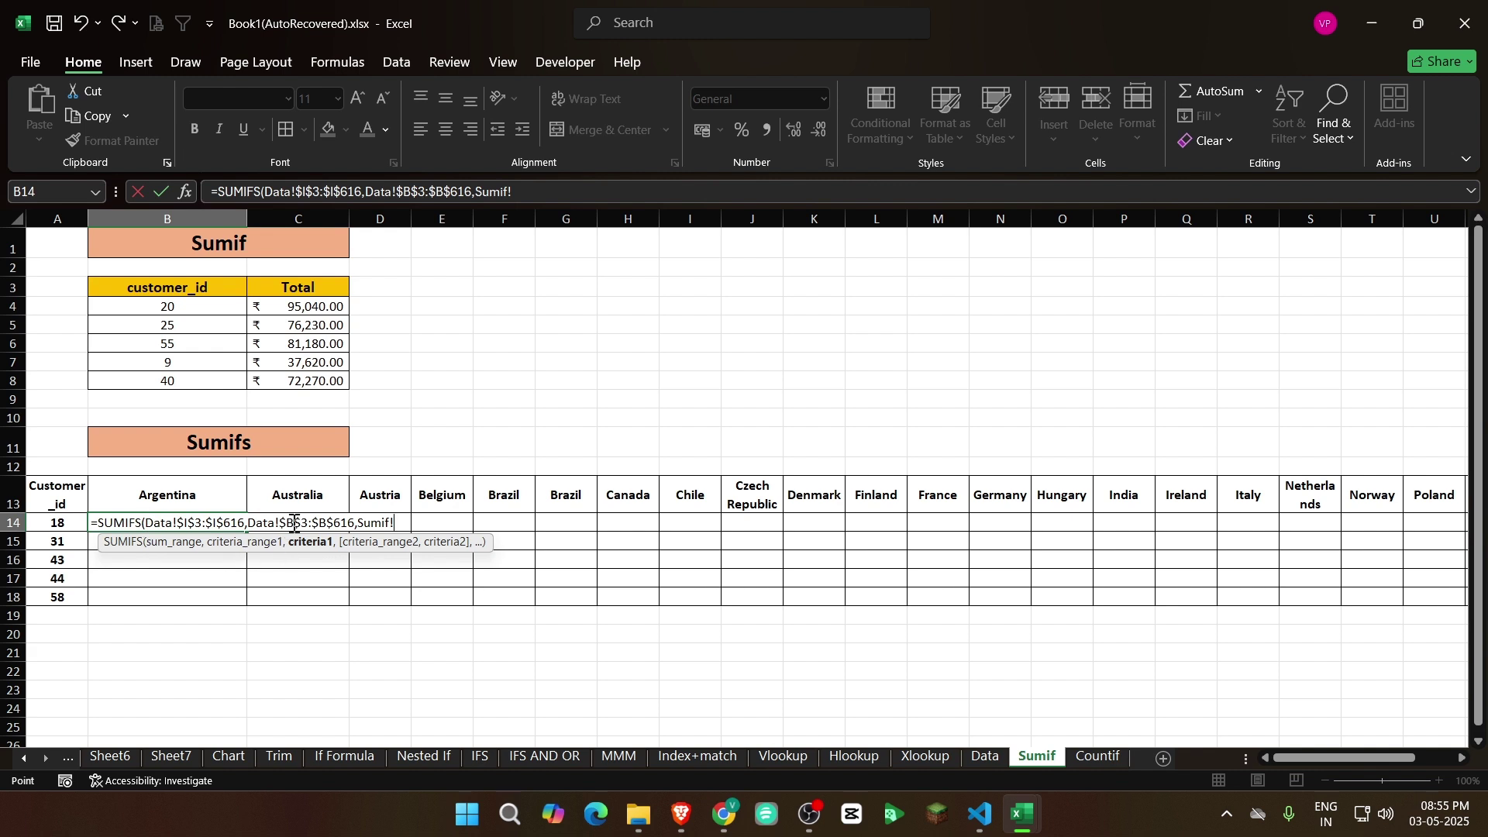
click(67, 524)
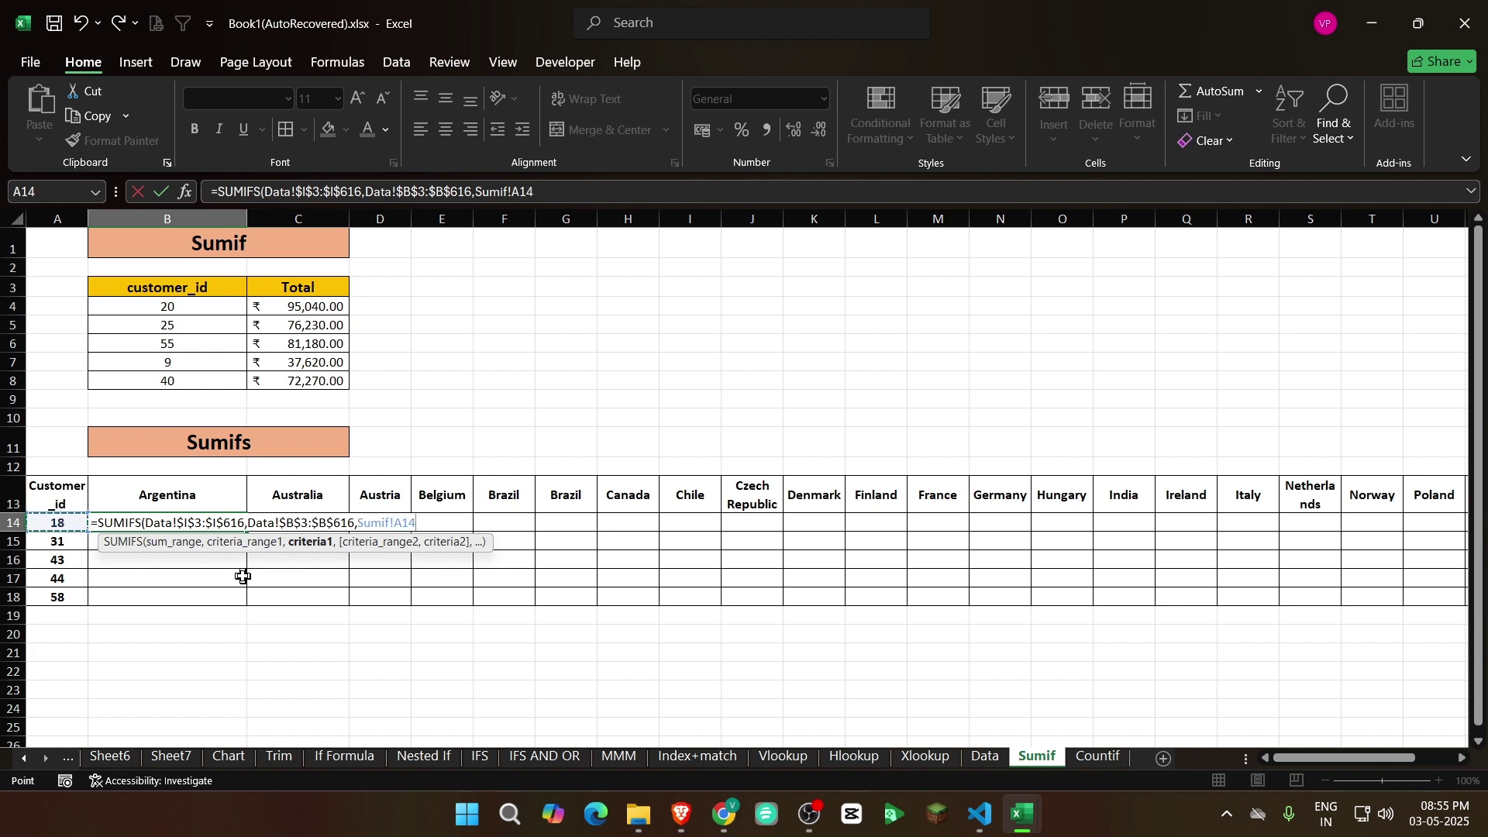
text(,)
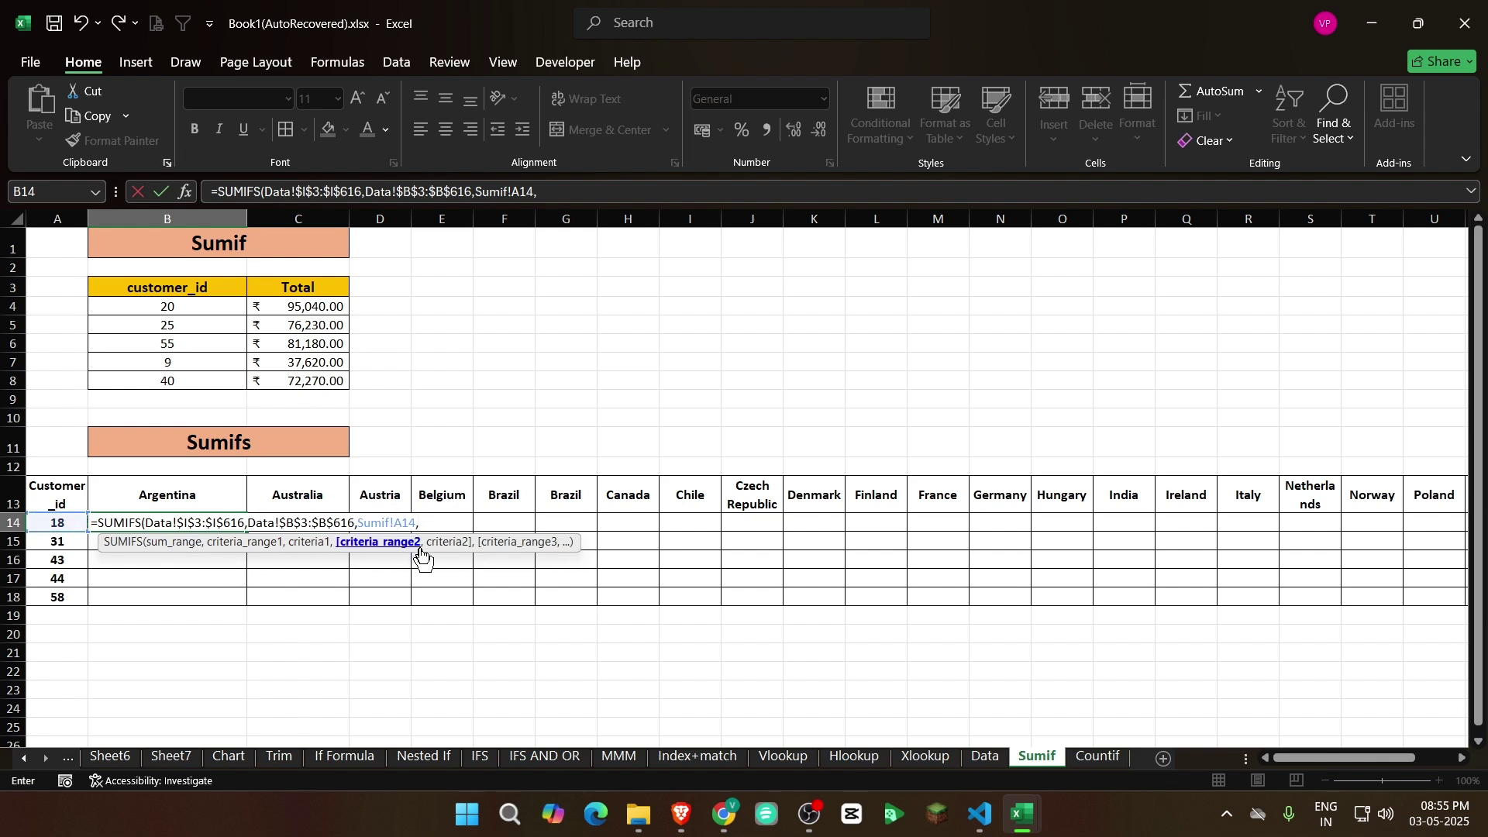
Add the billing_country column as the SUMIFS formula's second criteria range, with the absolute reference Data!$G$3:$G$616
click(983, 758)
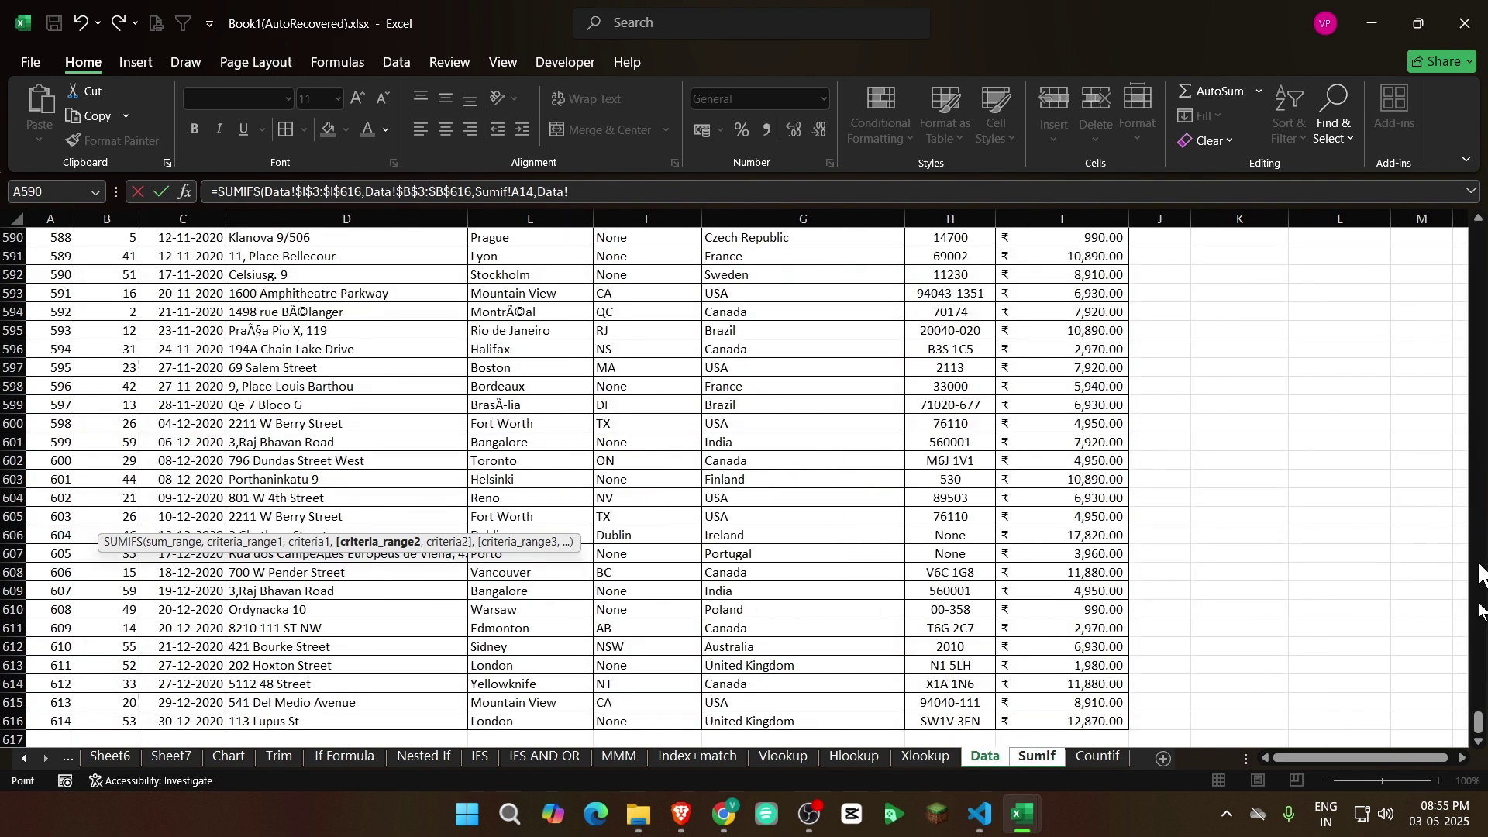
drag(1478, 733, 1476, 232)
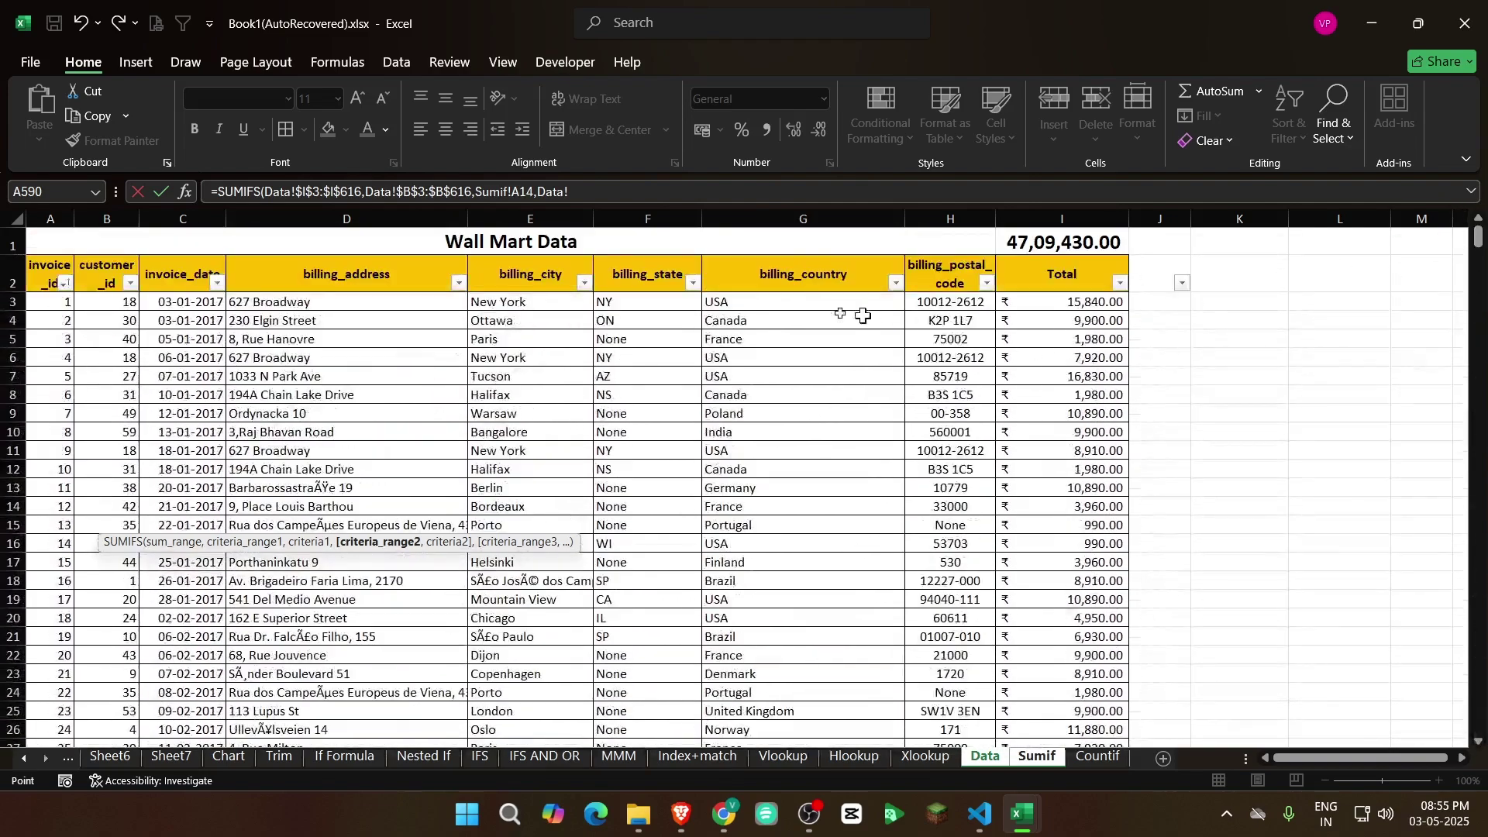
click(761, 303)
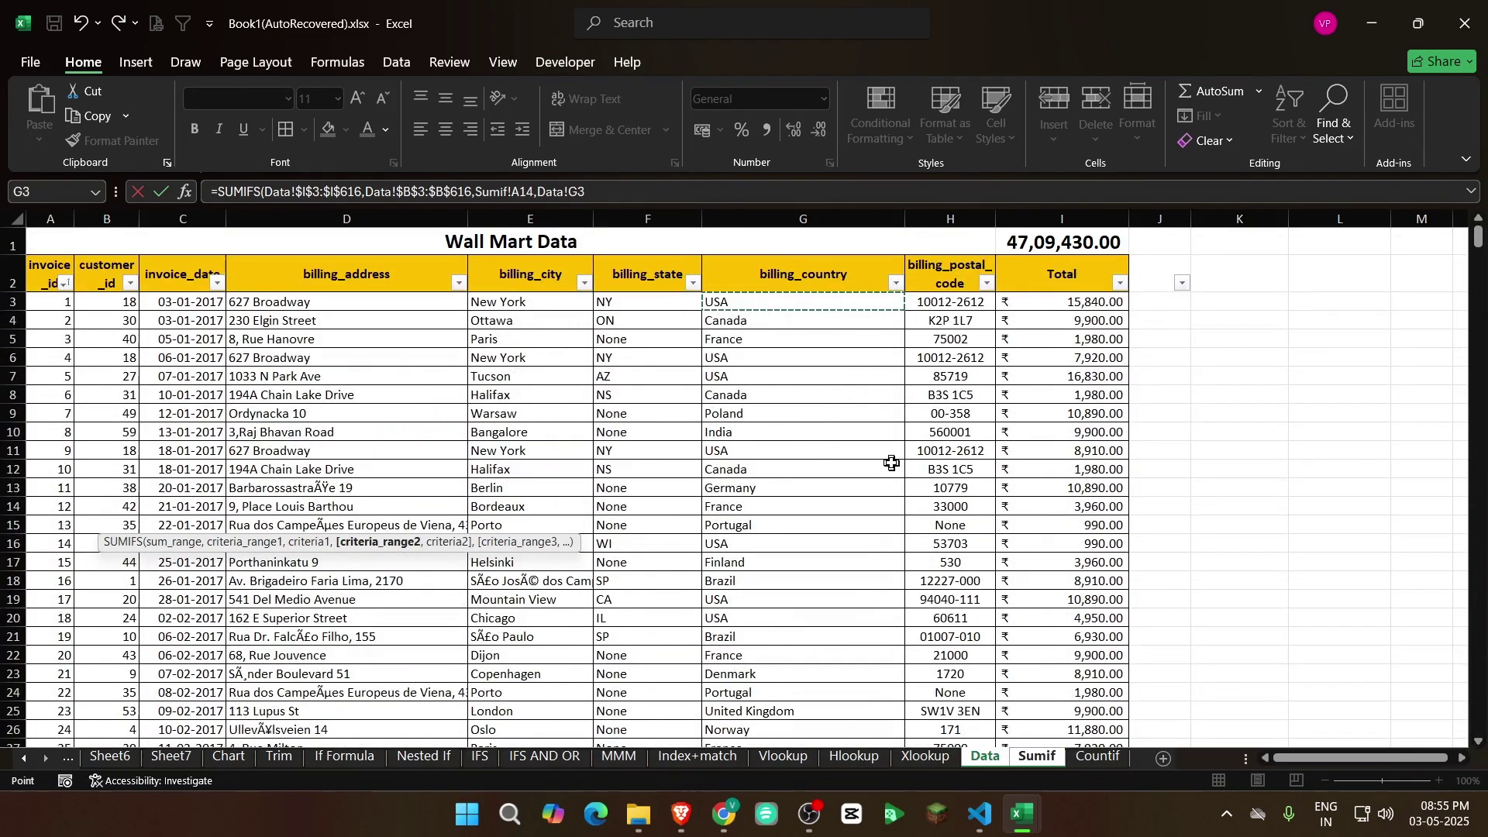
key(ctrl+shift+Down)
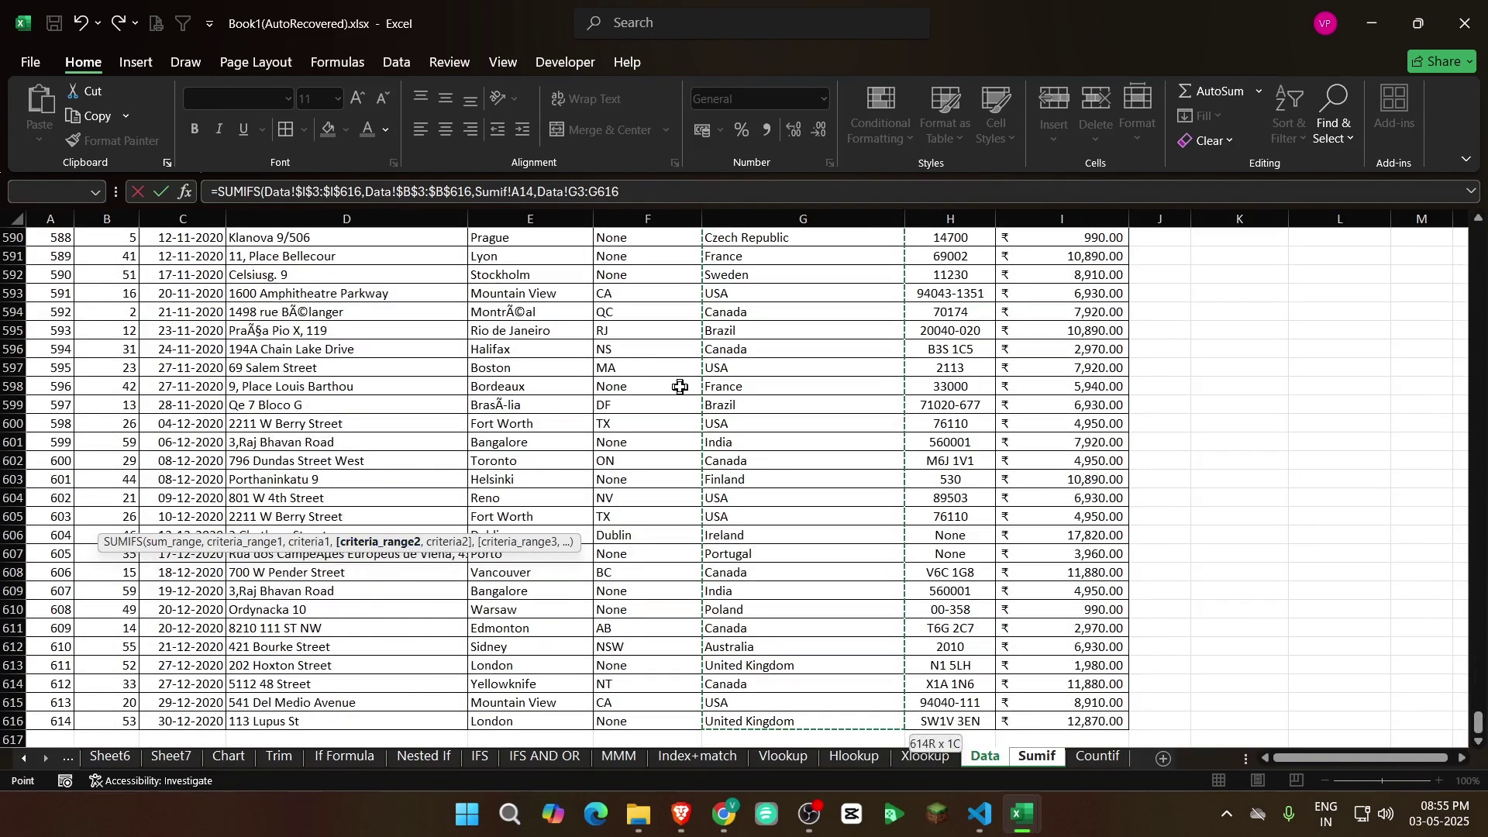
key(F4)
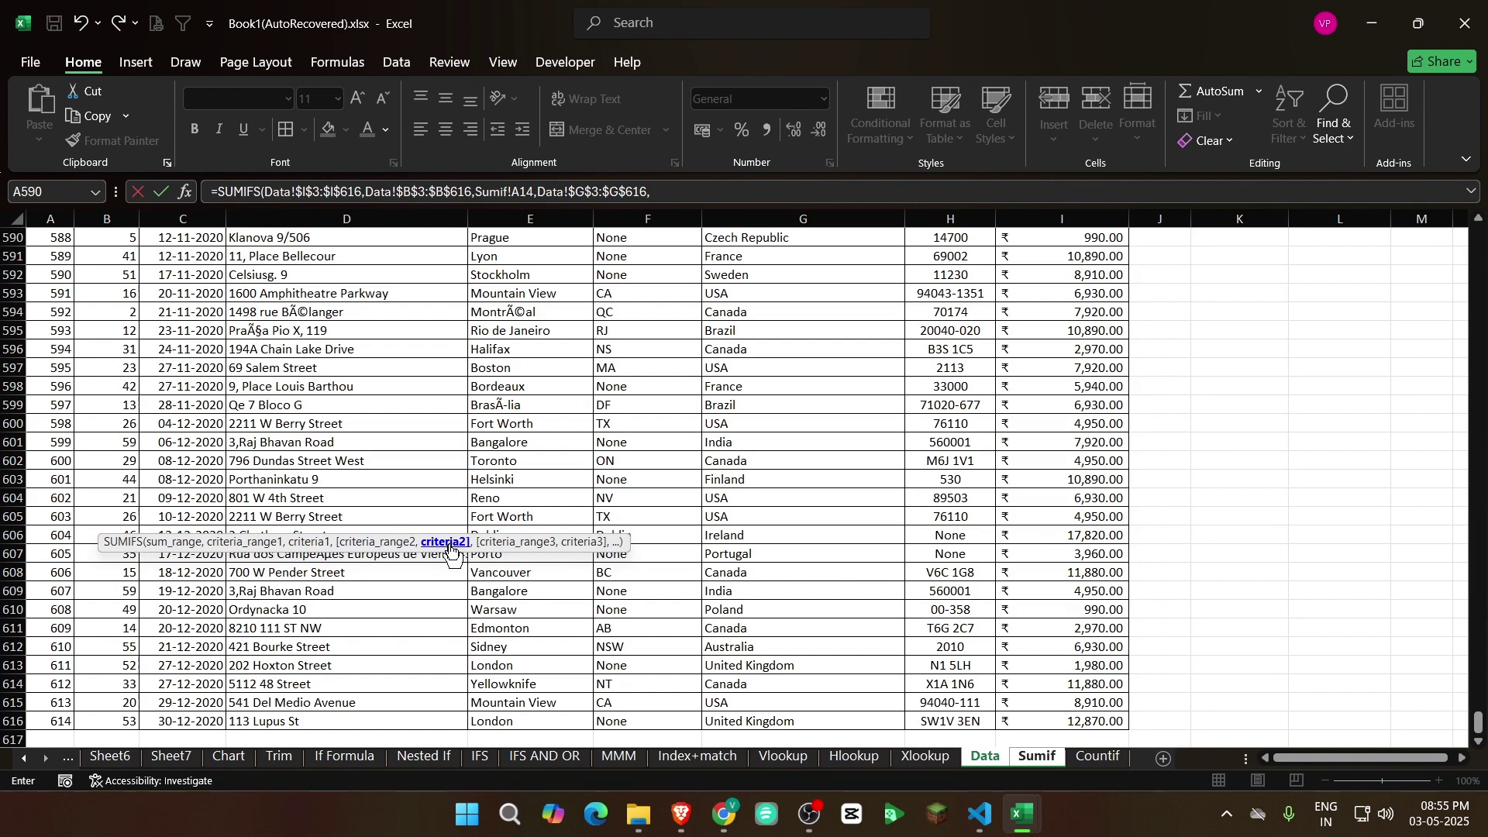
Use country header B13 on the Sumif sheet as the second criterion and complete the SUMIFS formula in B14
click(1037, 755)
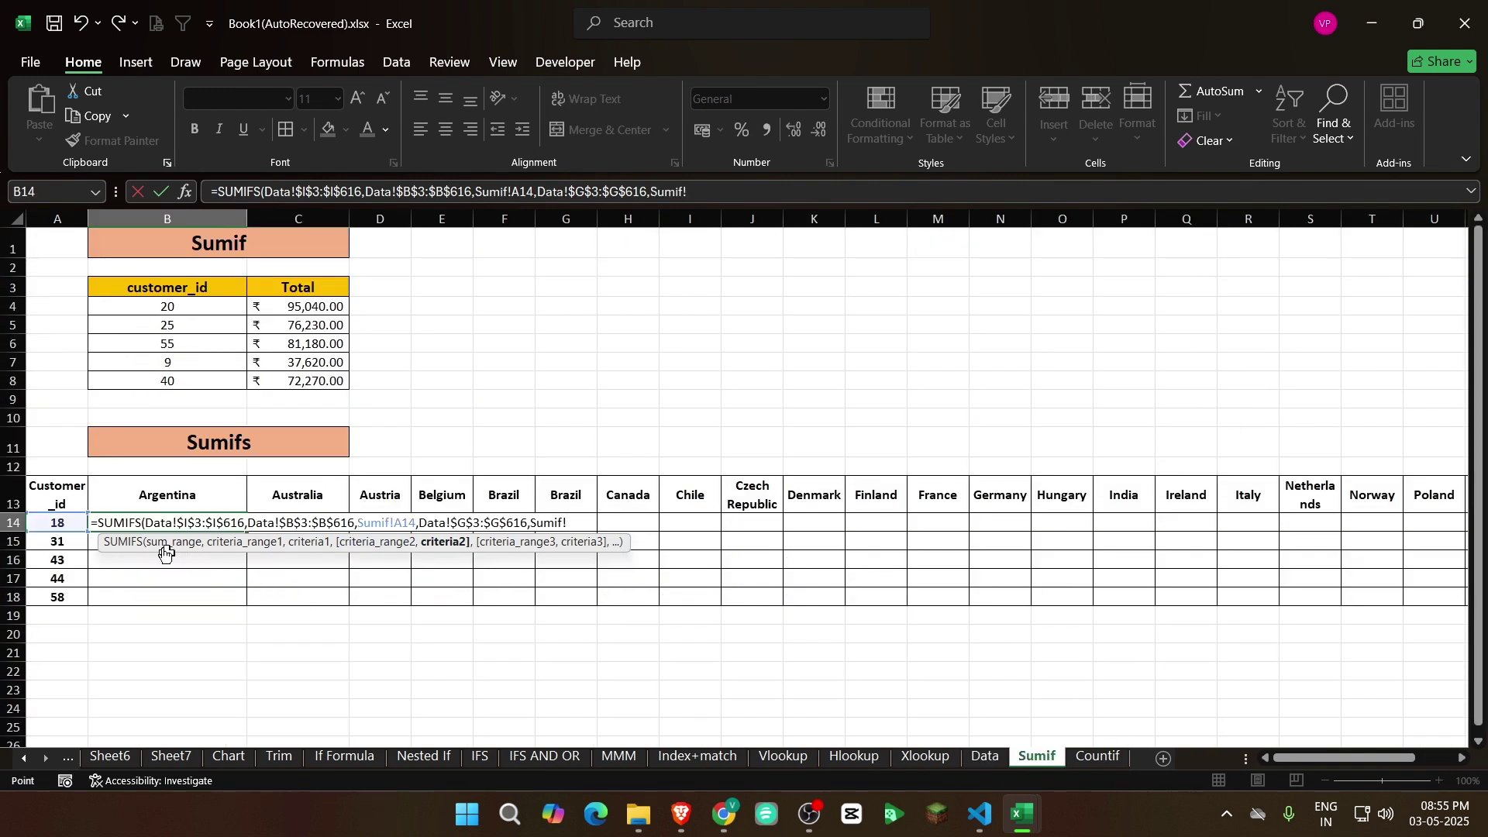
click(203, 496)
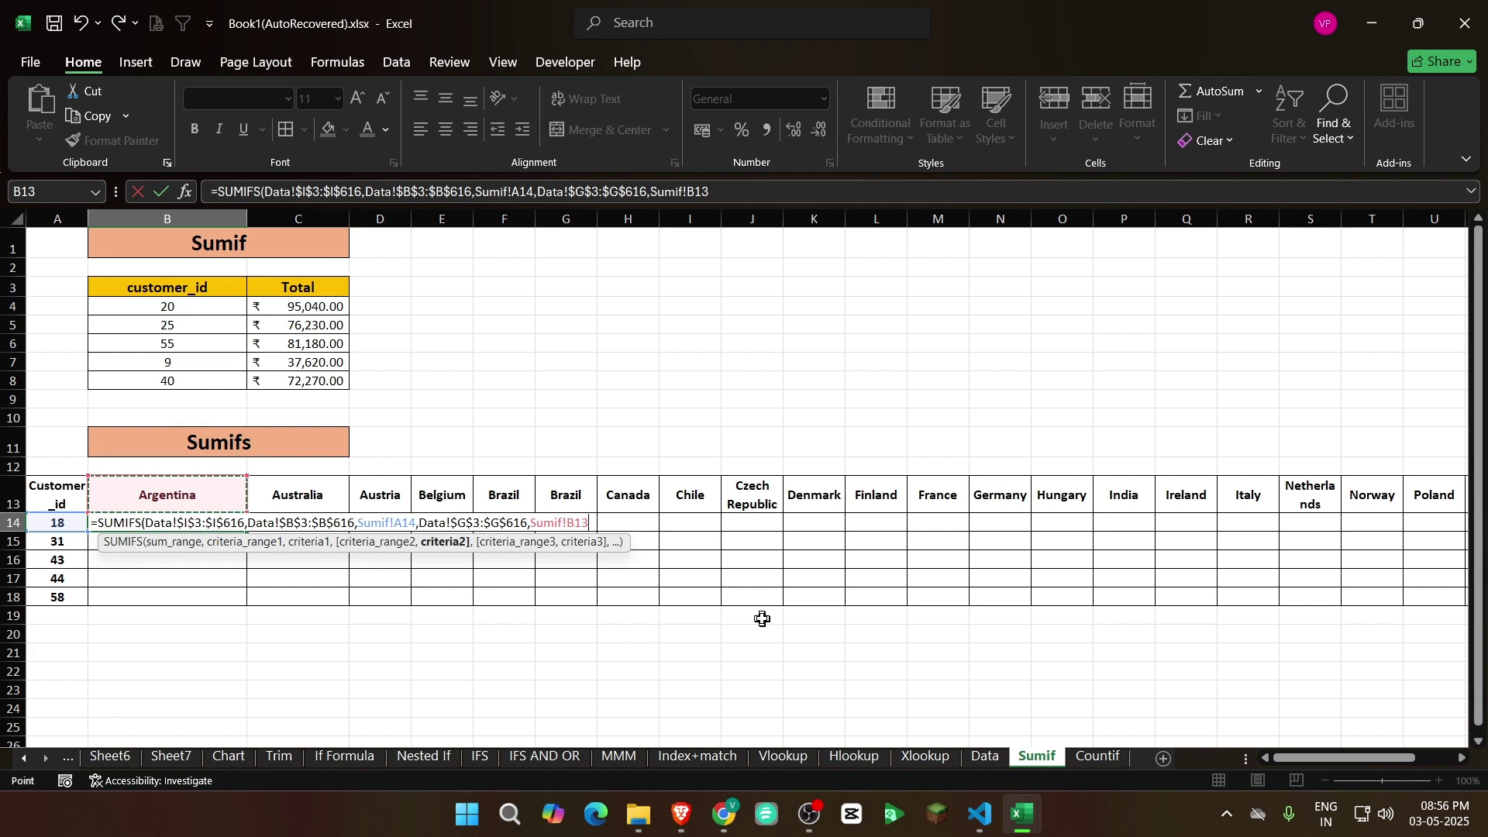
text())
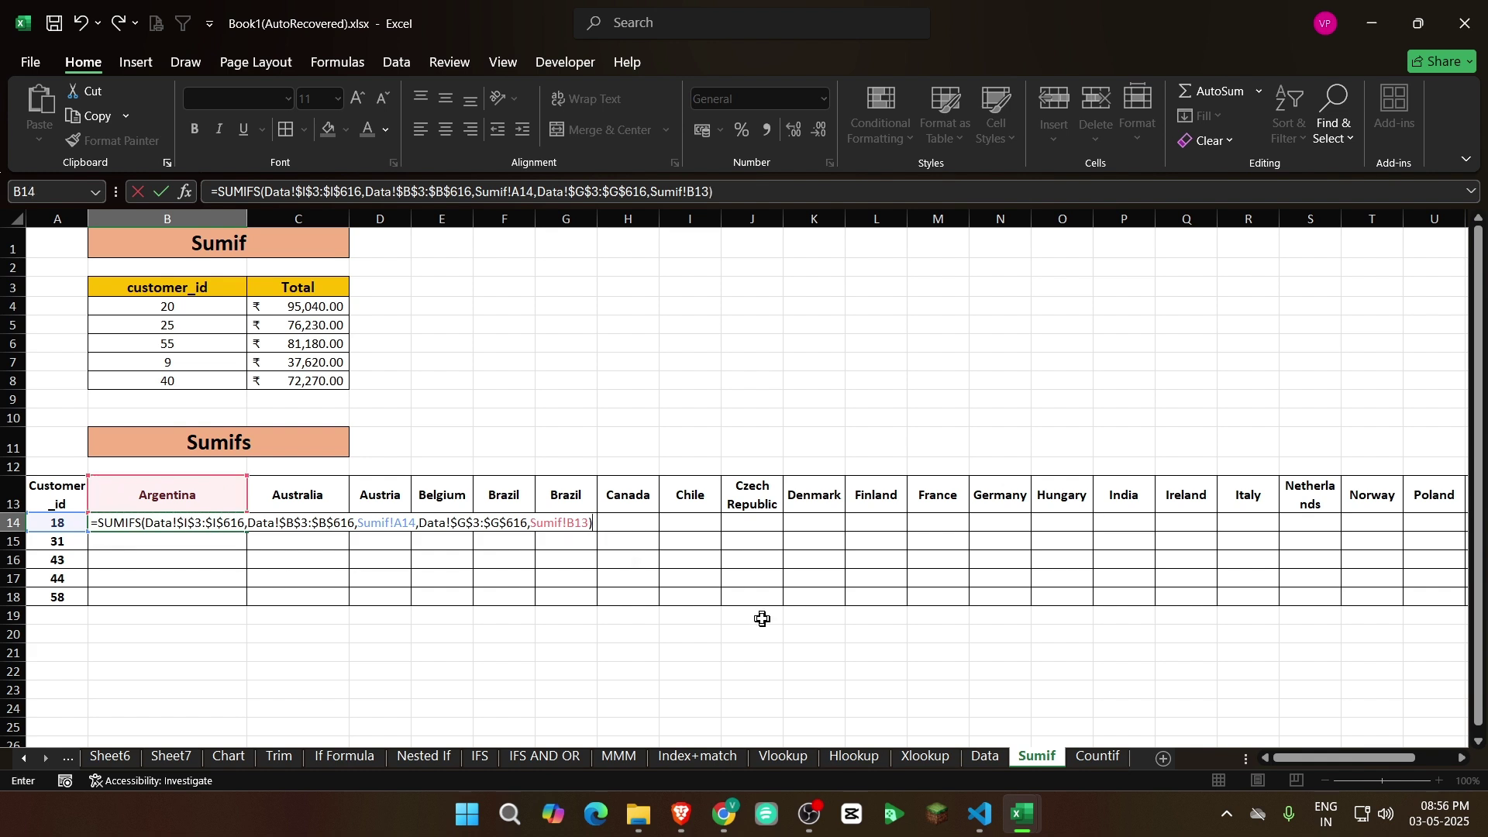
key(ctrl+Return)
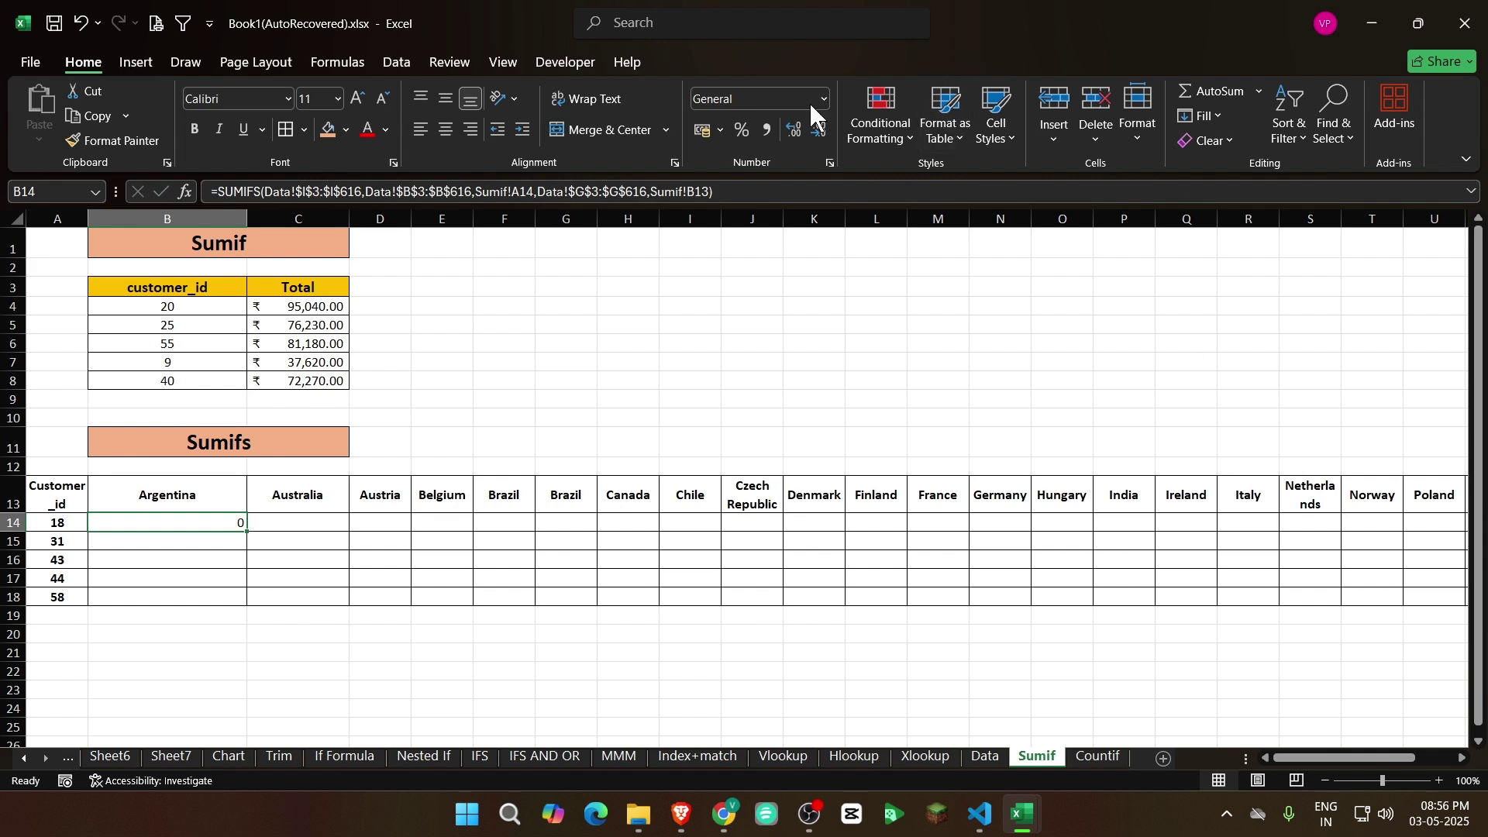
Format the SUMIFS result in cell B14 with the Comma Style
click(767, 129)
click(273, 571)
click(236, 529)
click(232, 531)
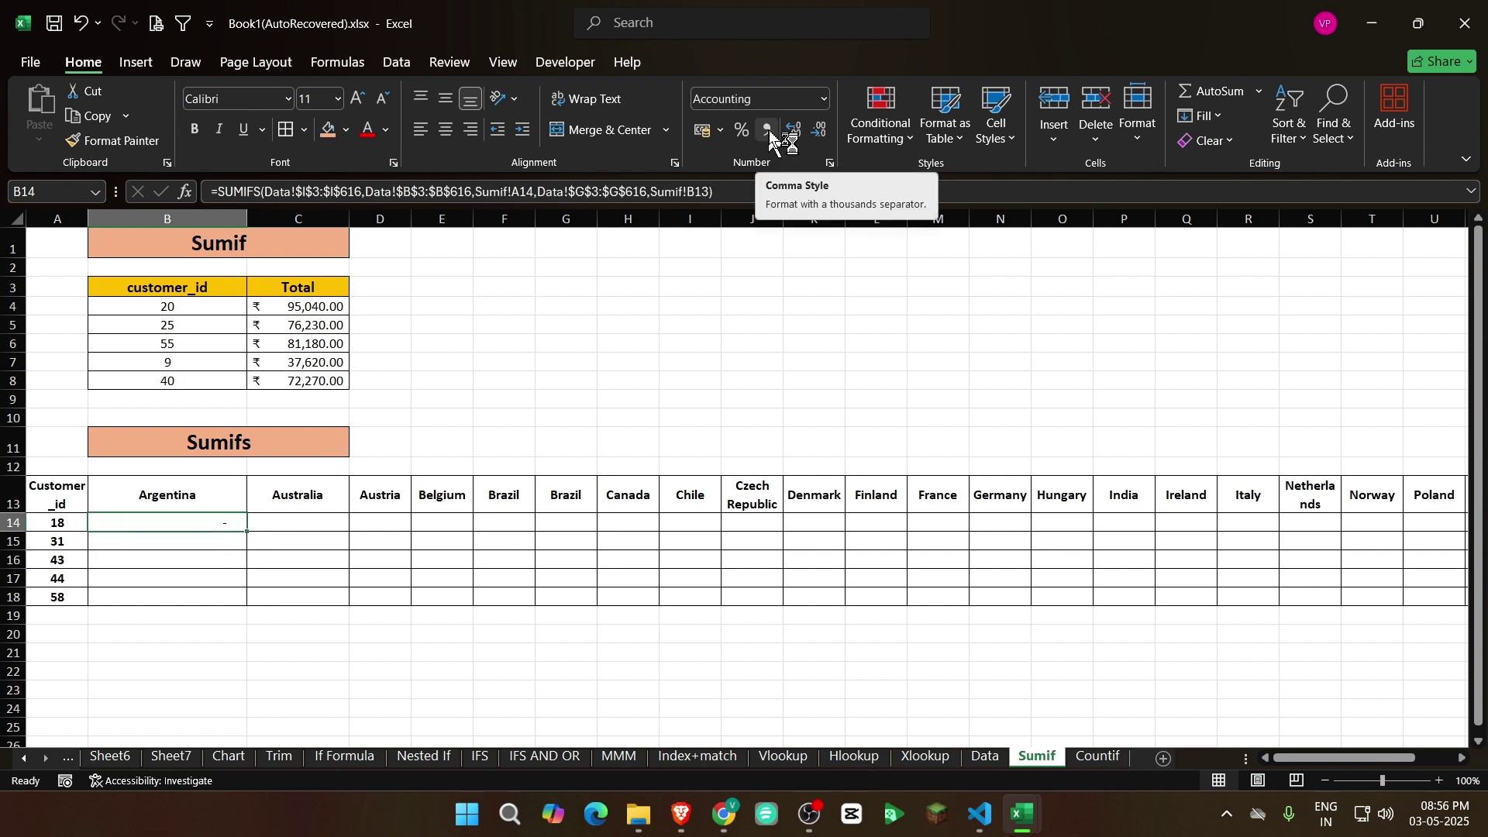
Filter the Data sheet to customer_id 18 and check the billing_country entries of the remaining rows
click(984, 757)
scroll(1077, 605, up, 20)
scroll(682, 514, up, 20)
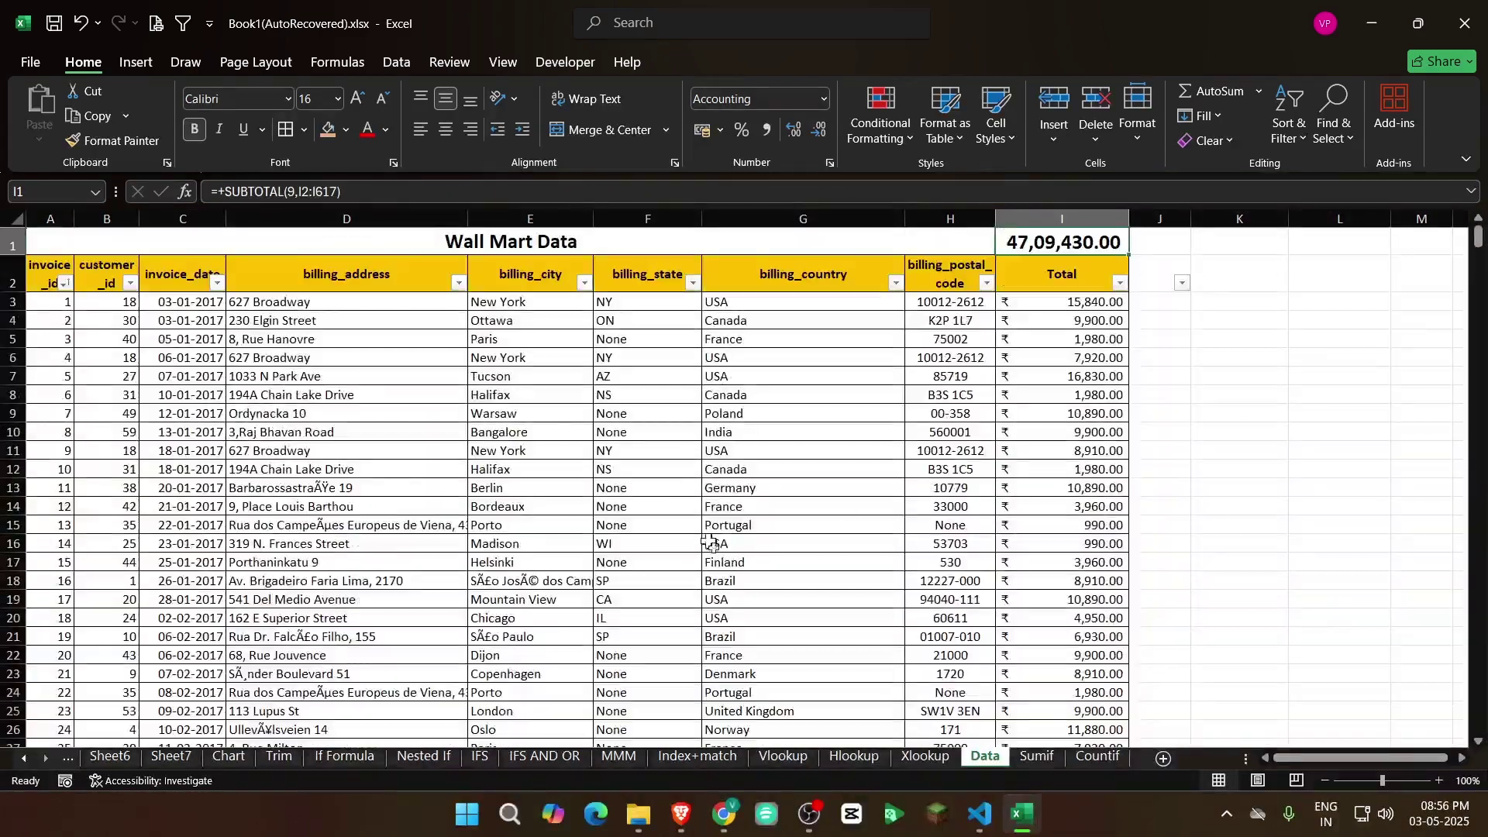
click(1038, 756)
click(985, 757)
click(130, 283)
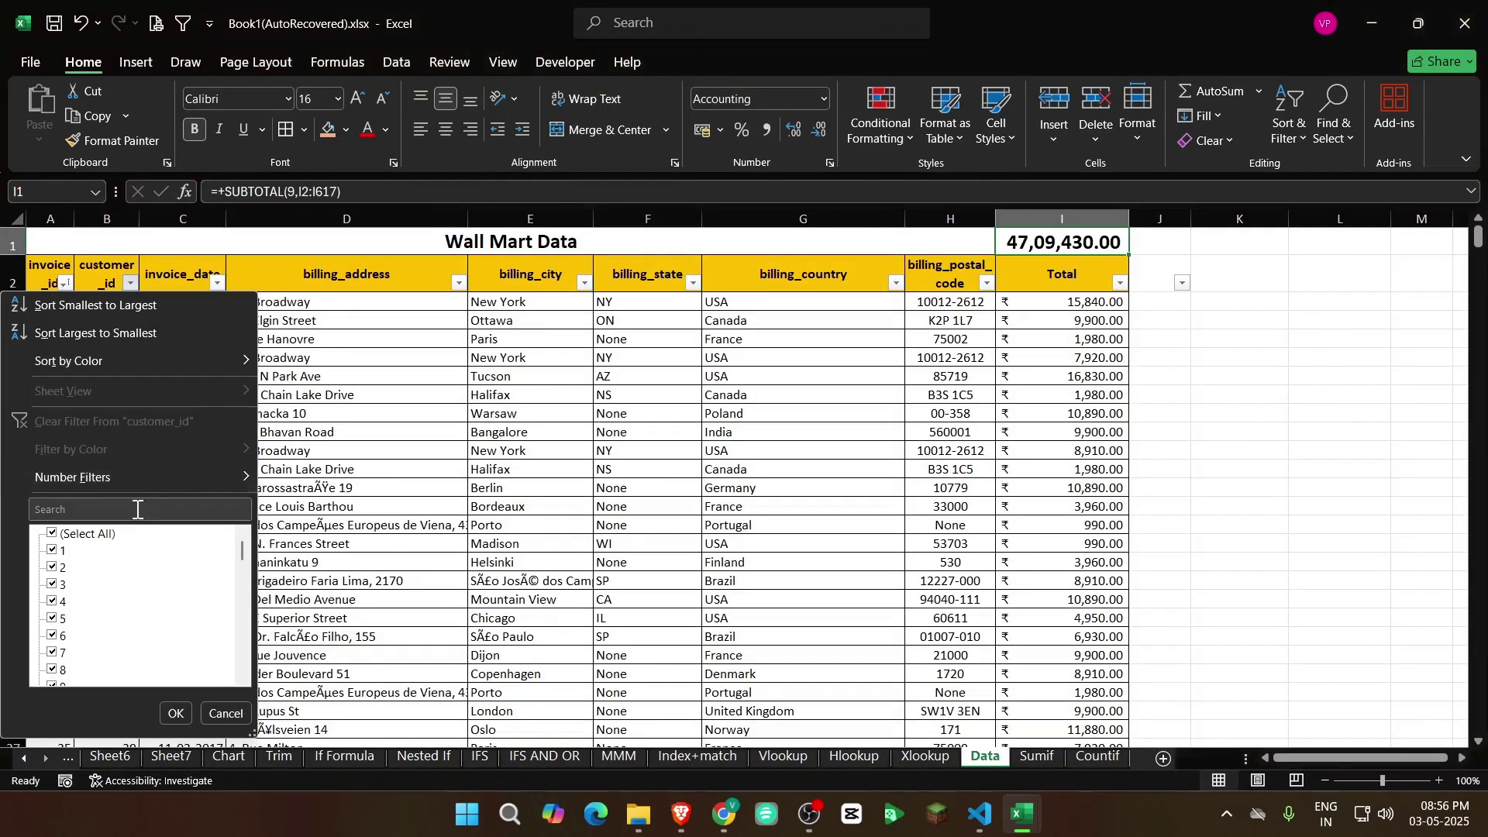
click(152, 508)
text(18)
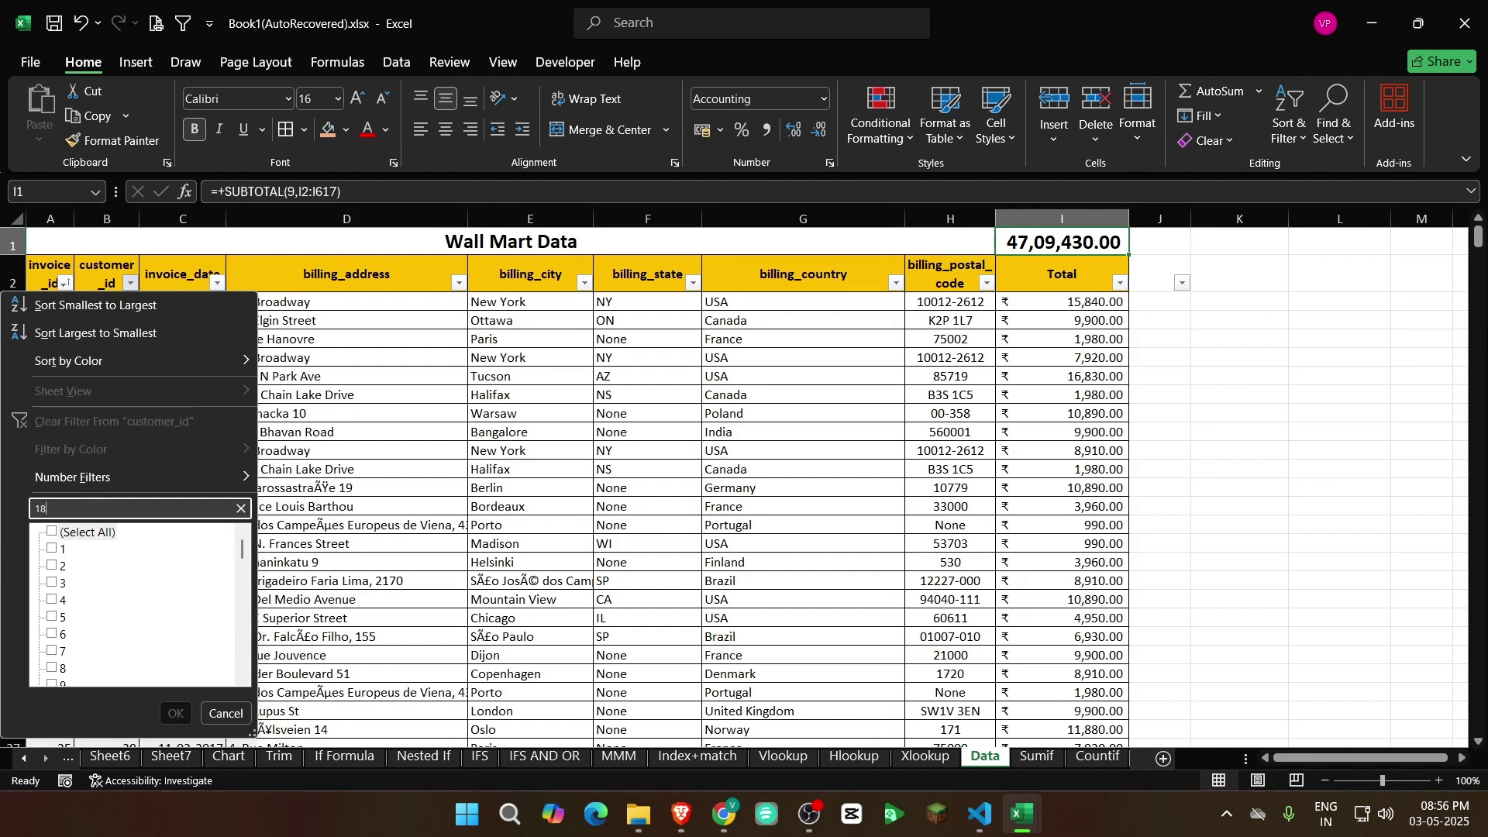
click(176, 713)
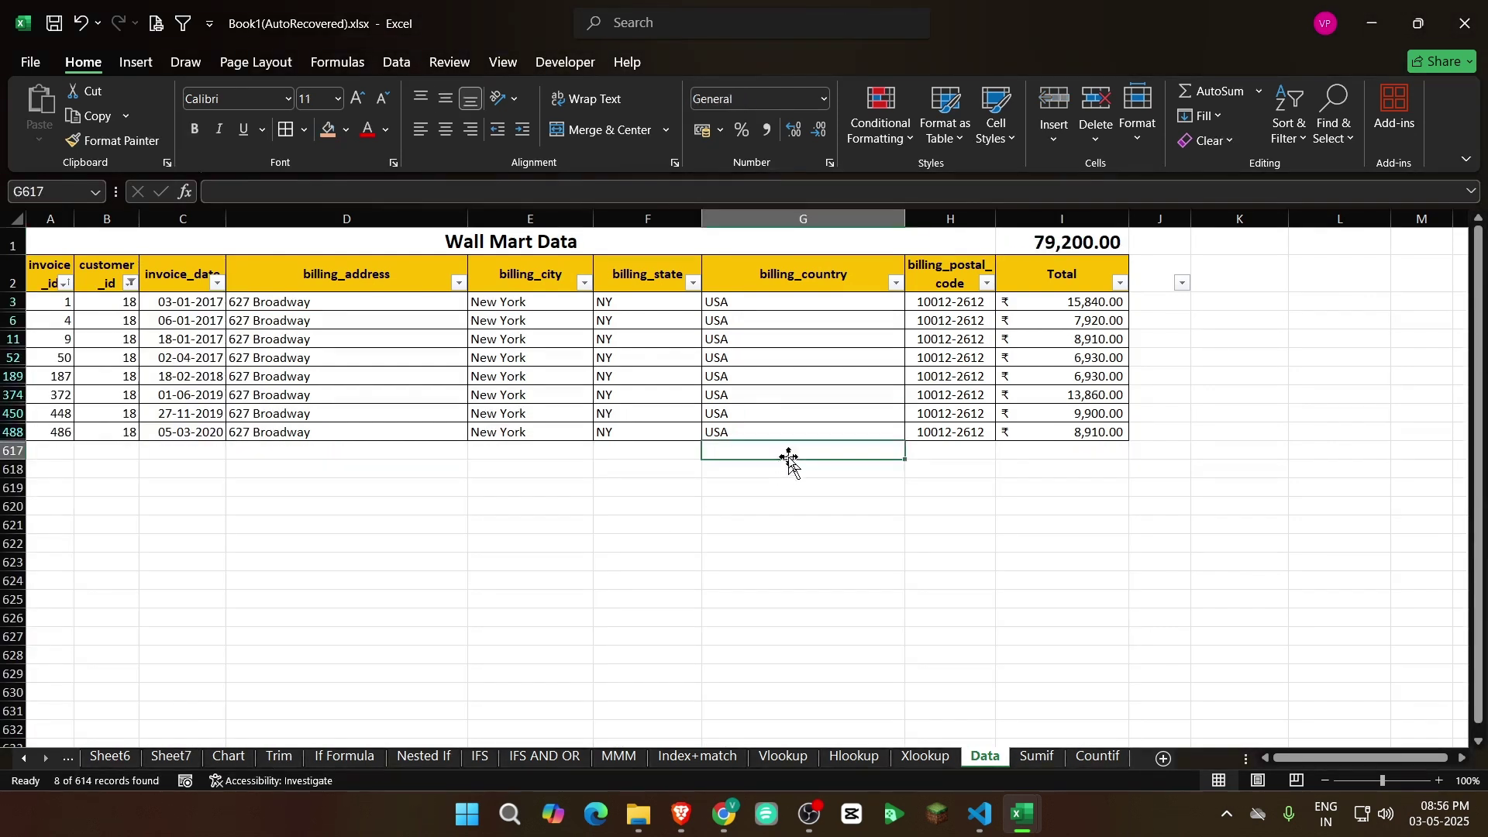
drag(783, 304, 787, 432)
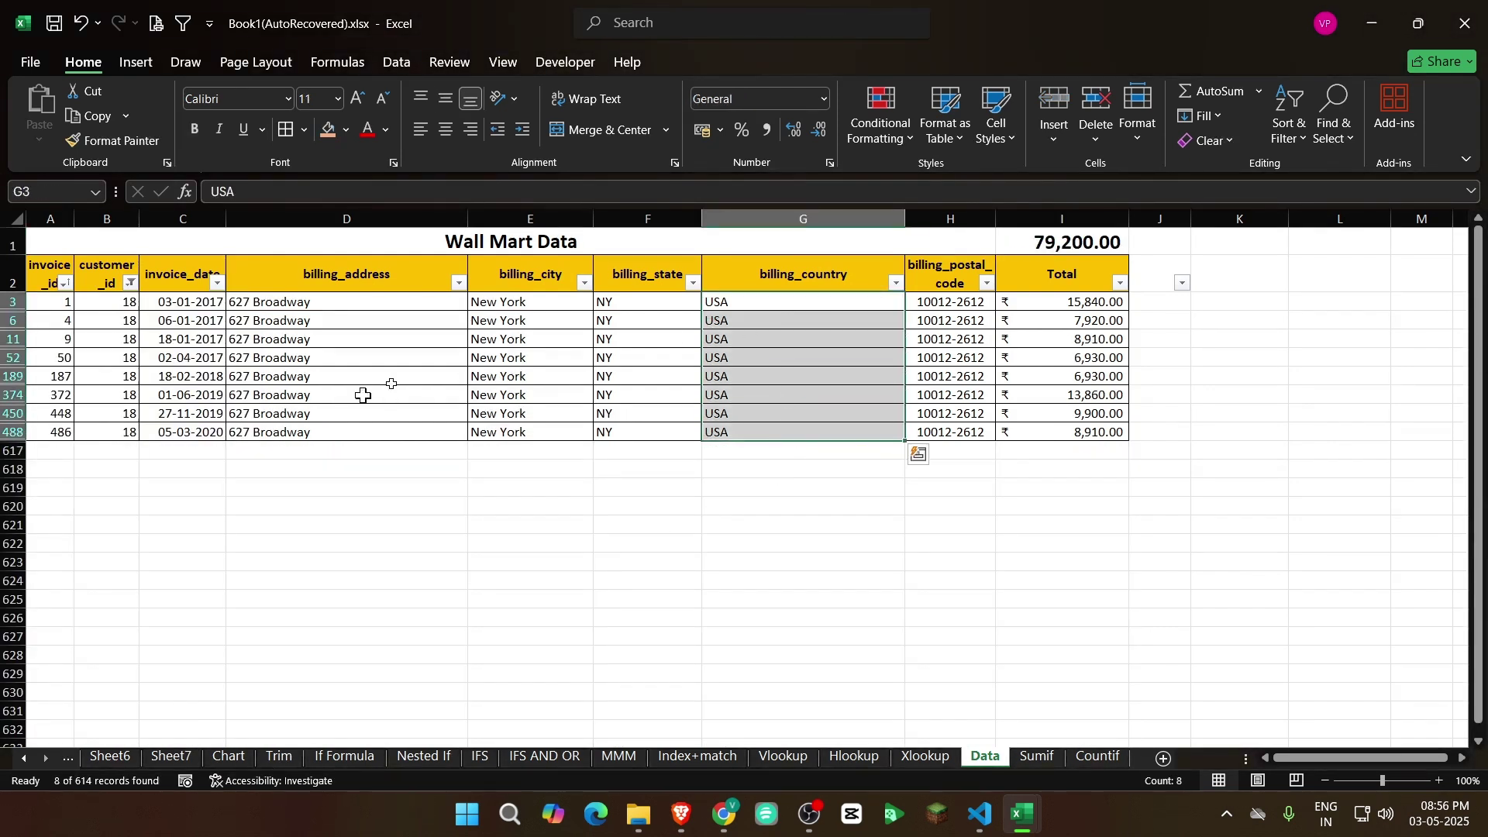
Try to fill the B14 formula across to D14 on the Sumif sheet and inspect the references in C14
click(1037, 757)
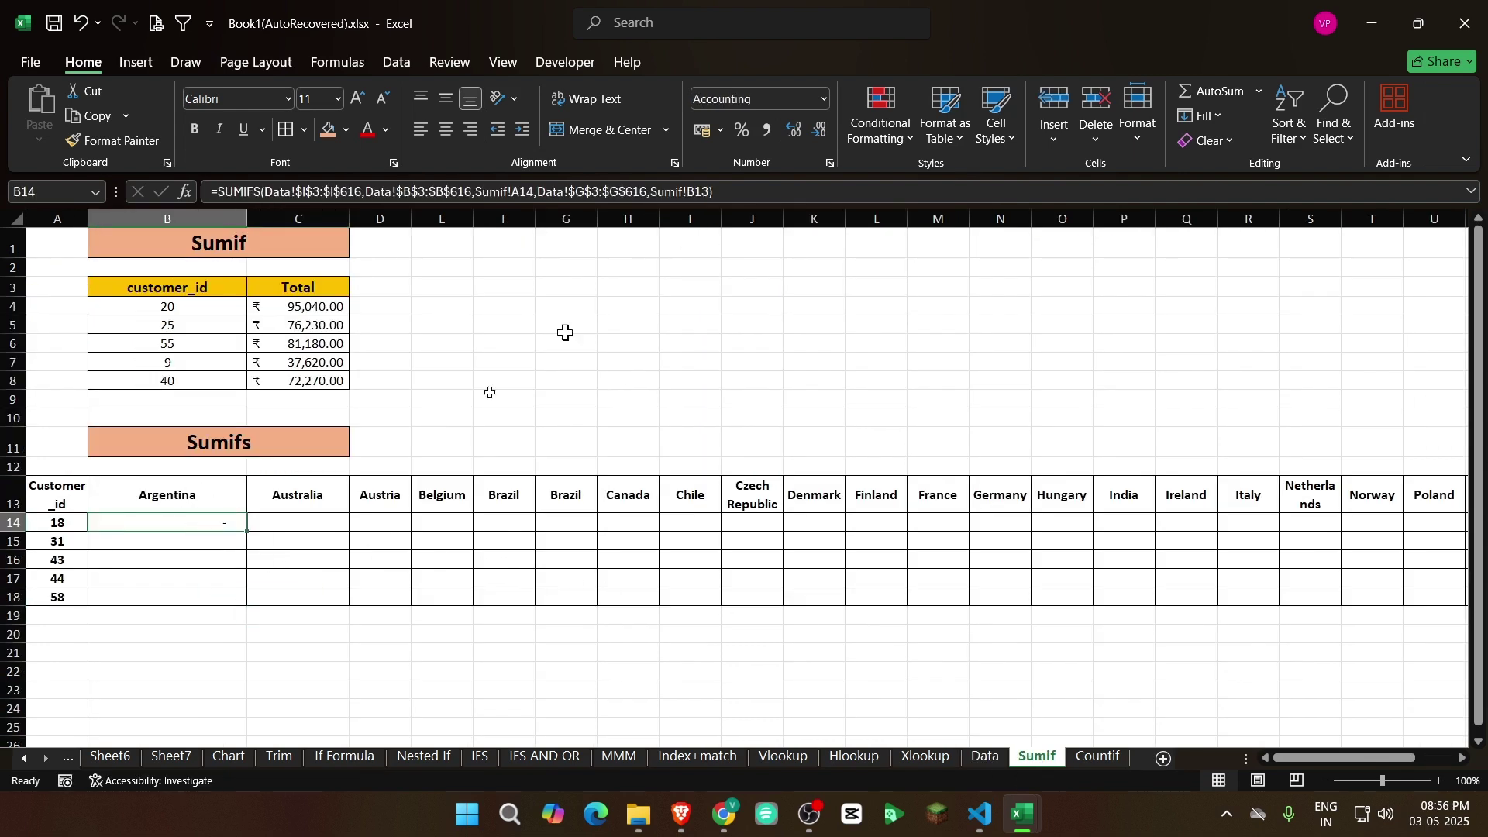
drag(250, 532, 328, 522)
double_click(329, 521)
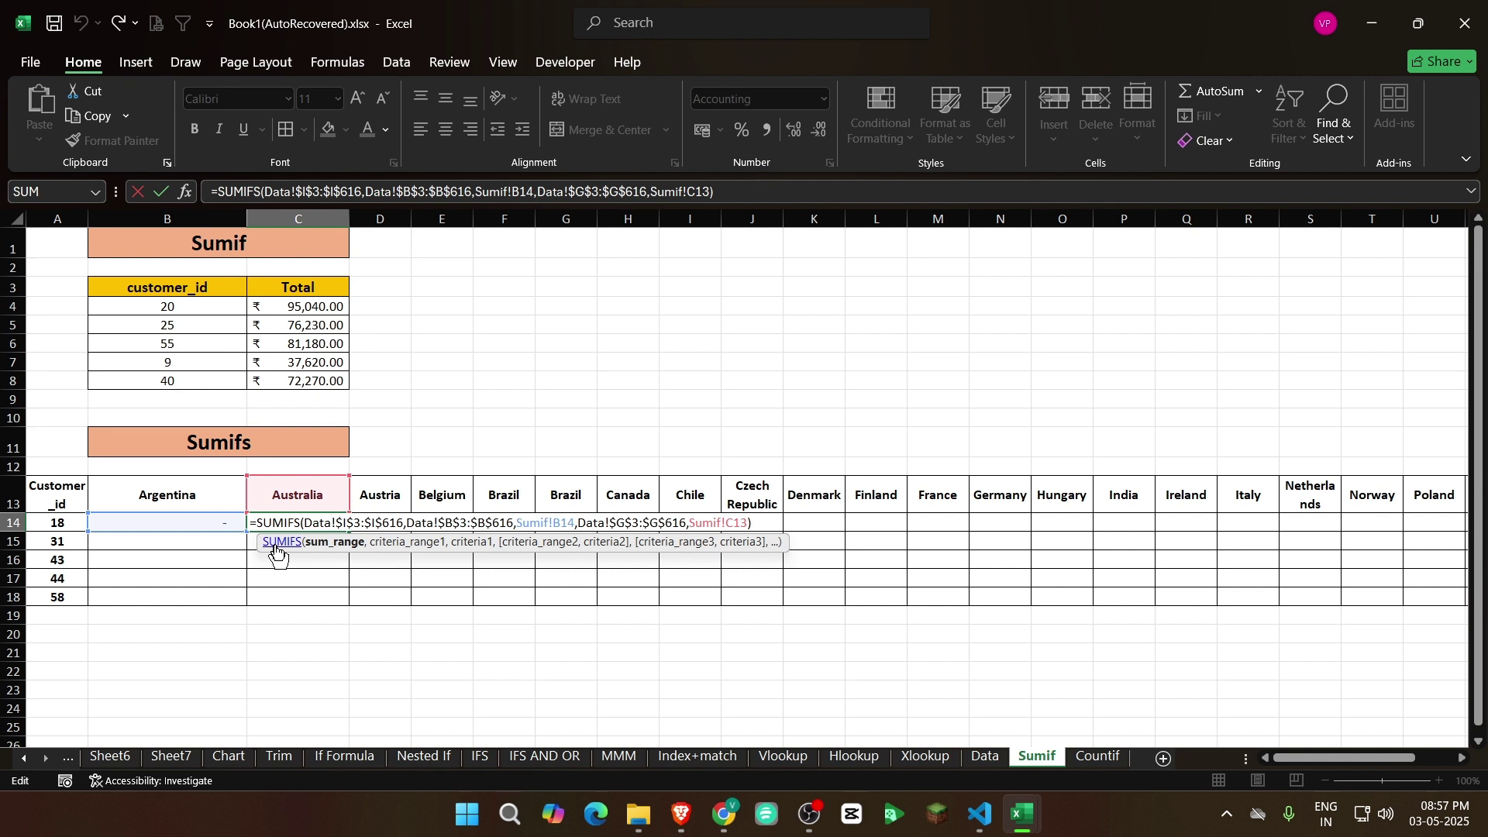
key(Escape)
Lock the column of the customer ID criterion in the B14 formula, making the reference $A14
click(193, 529)
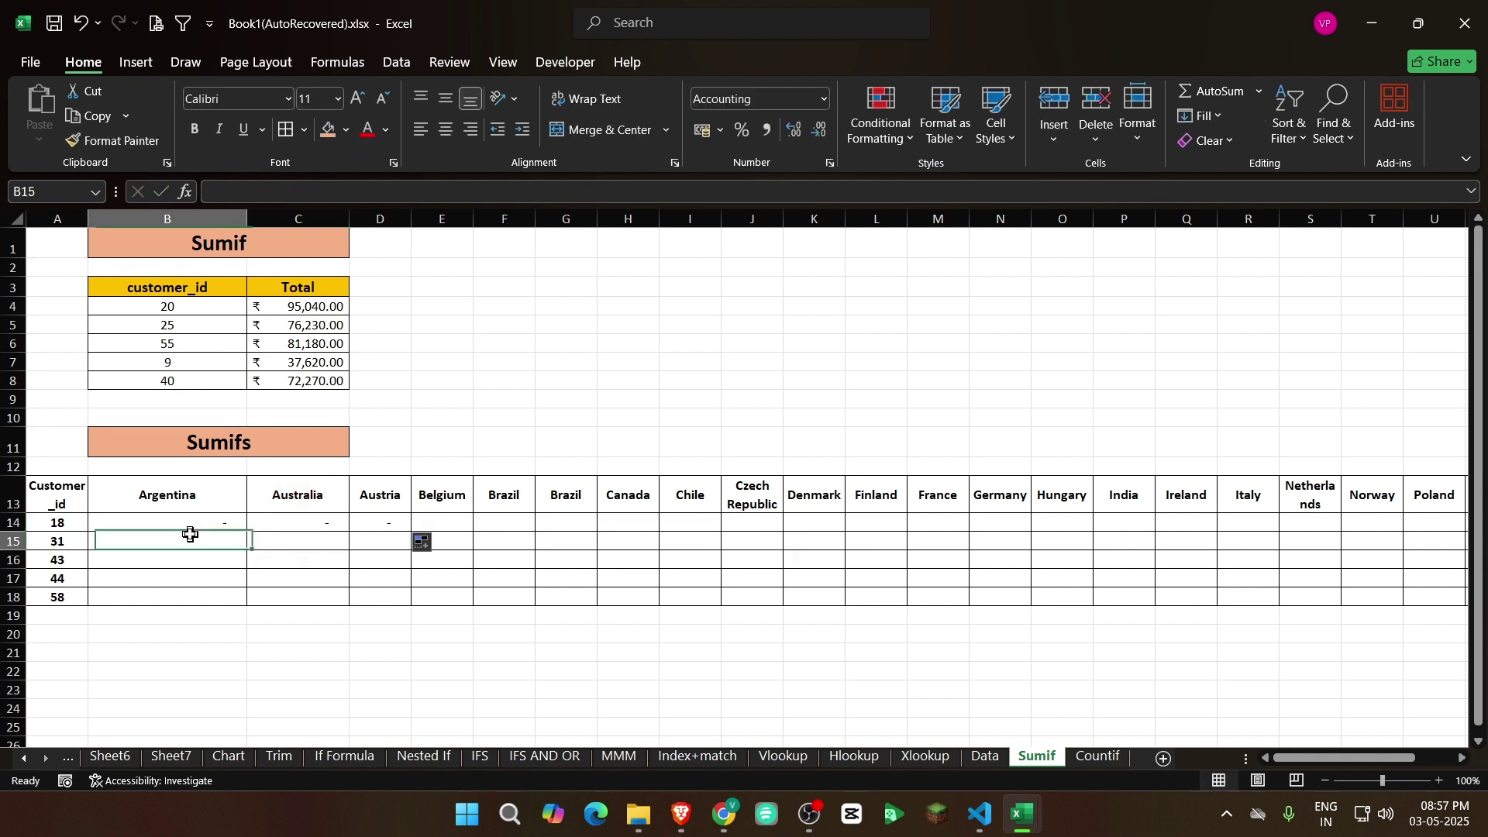
click(747, 189)
click(521, 194)
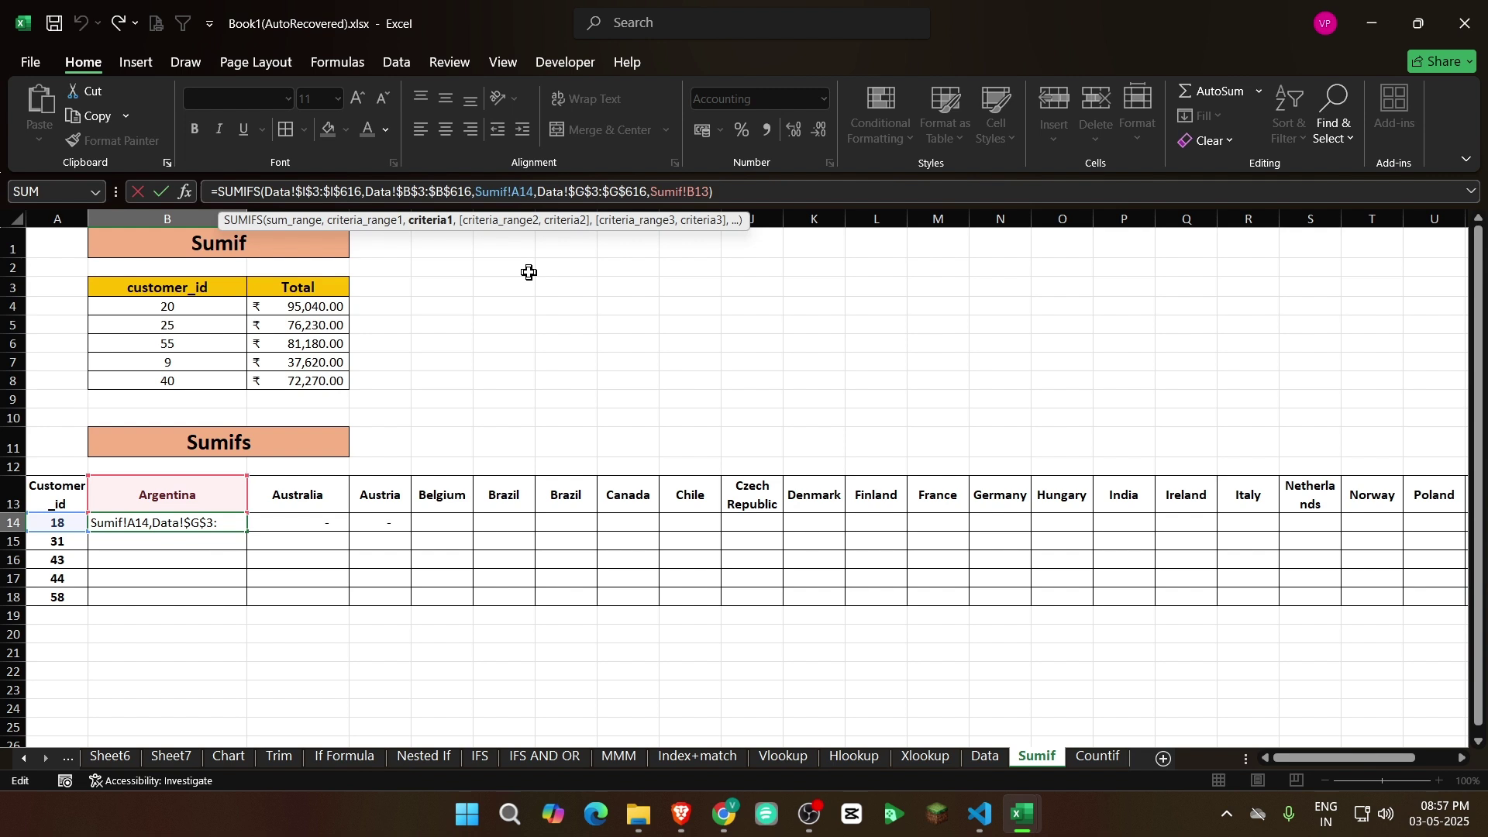
key(F4)
key(F4)
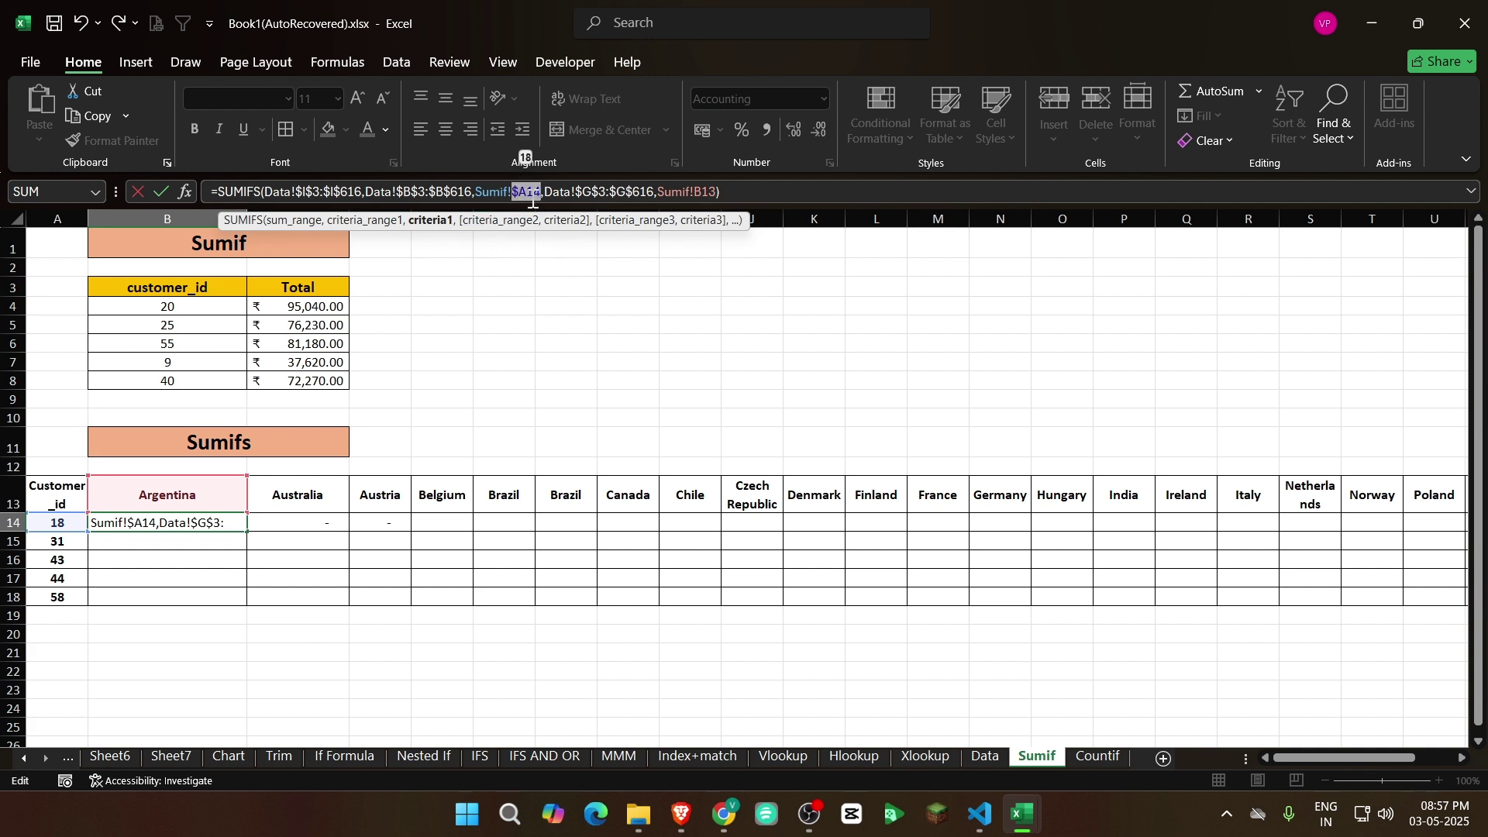
key(Return)
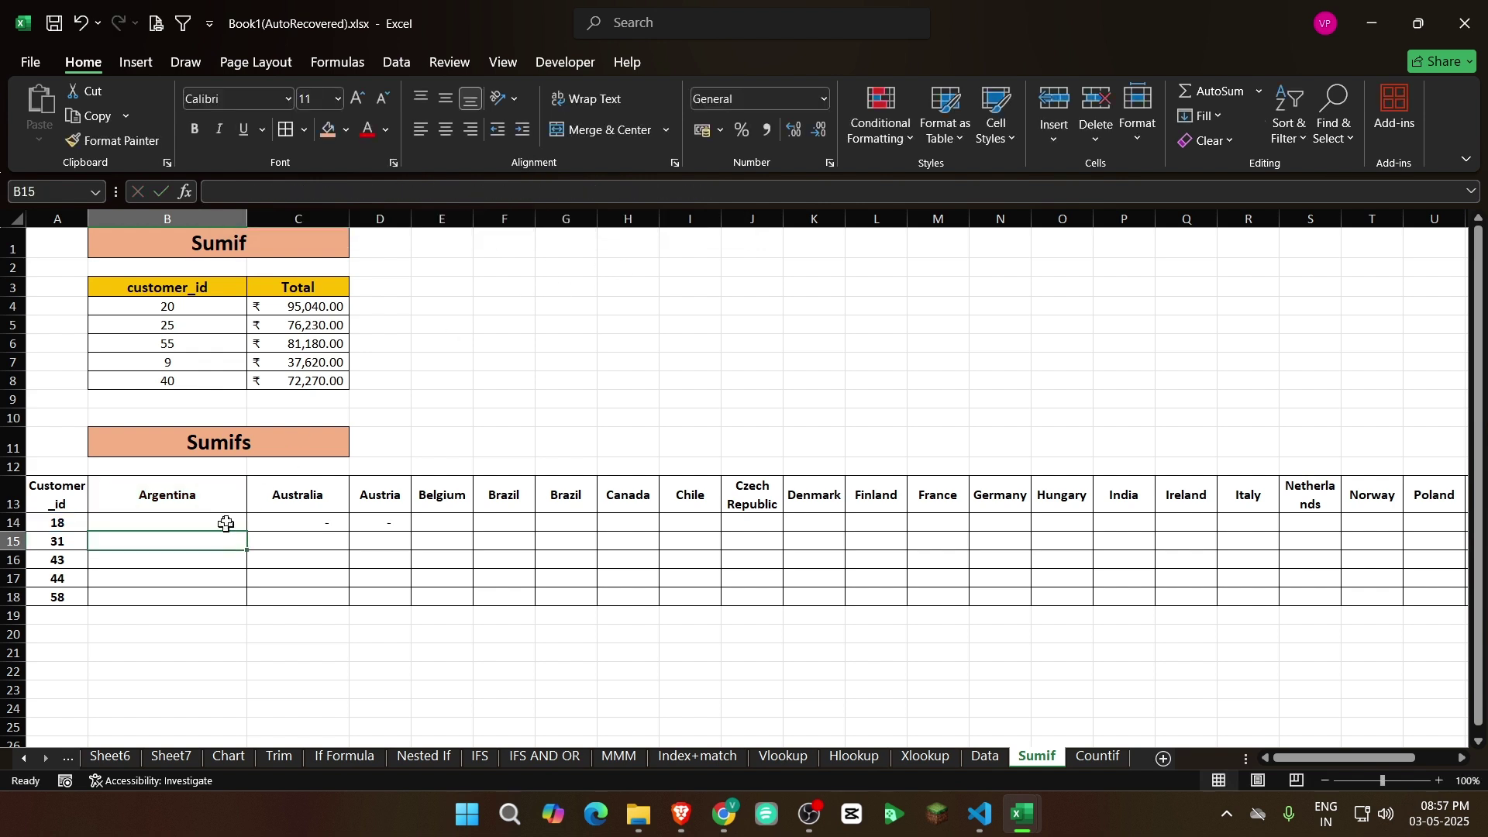
Fill the B14 formula across into C14 again and inspect the criteria references in C14
click(225, 521)
drag(247, 531, 322, 521)
double_click(323, 522)
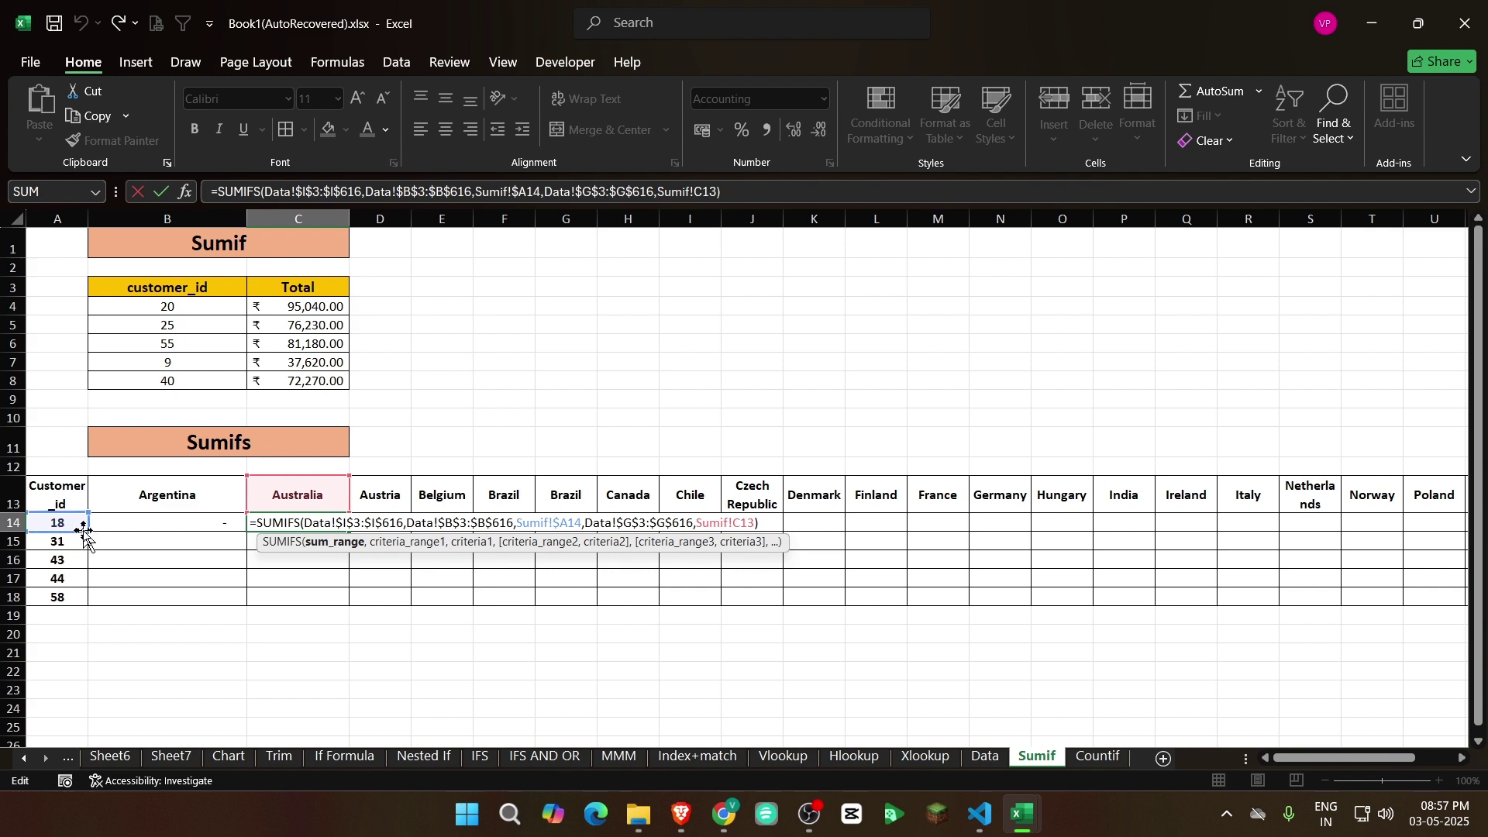
key(Return)
Fill the C14 formula across all country columns to Z14 and auto-fit the width of the USA column
click(325, 522)
drag(349, 531, 1256, 540)
scroll(1345, 757, left, 2)
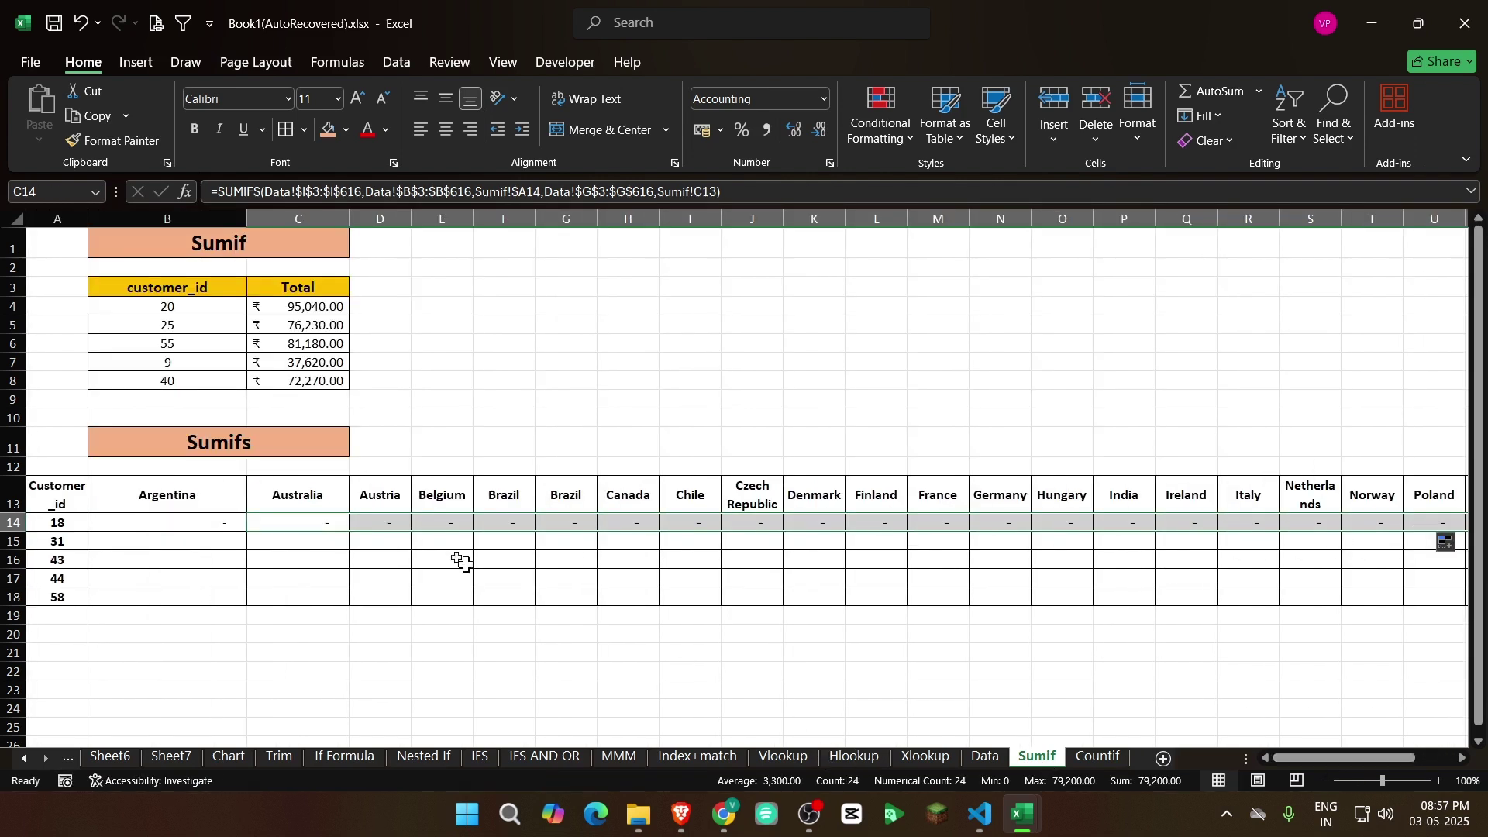
scroll(1328, 757, right, 2)
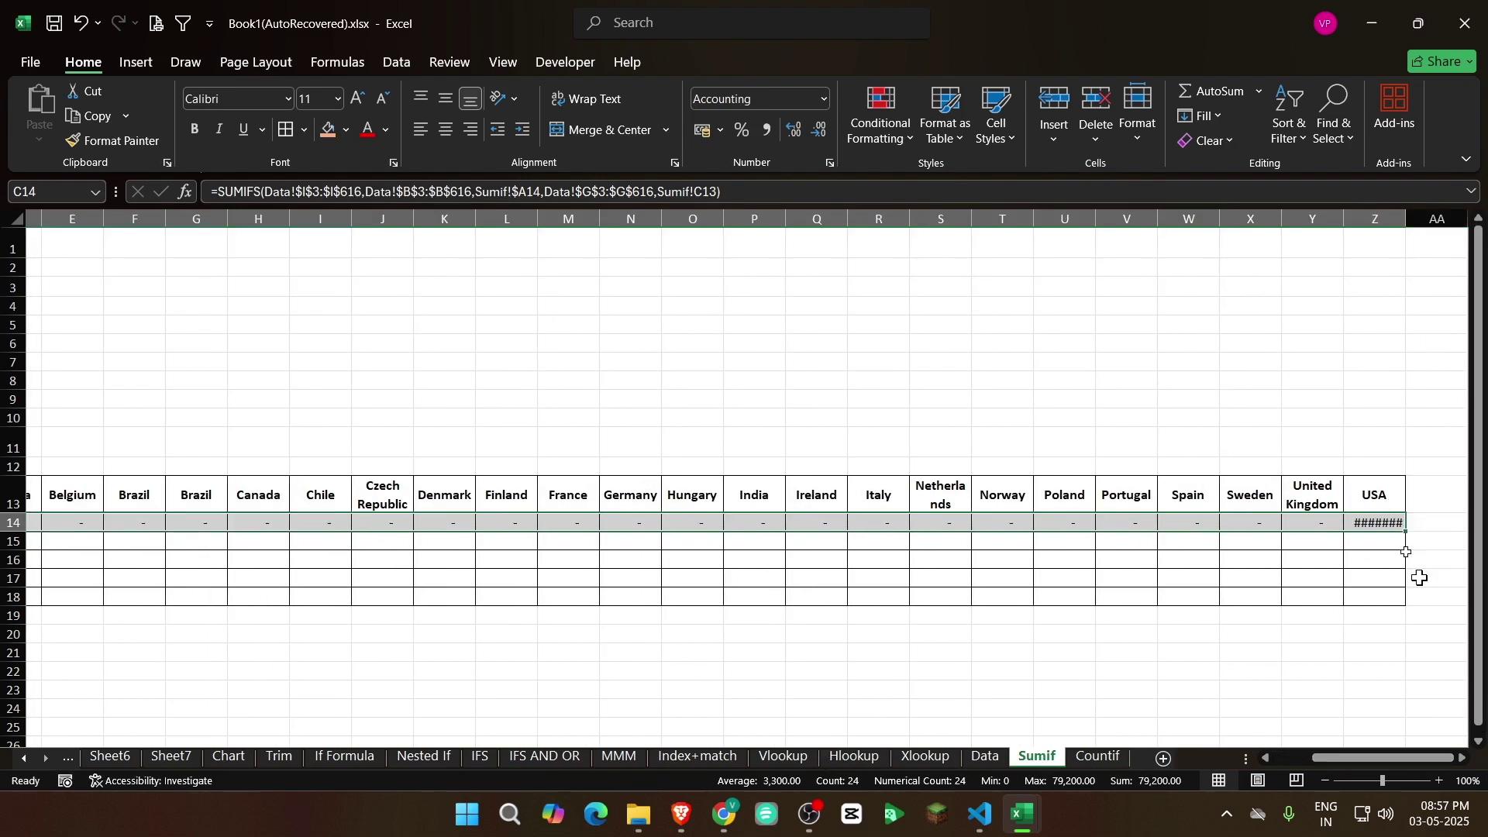
click(1389, 523)
double_click(1405, 220)
click(1381, 559)
click(1391, 521)
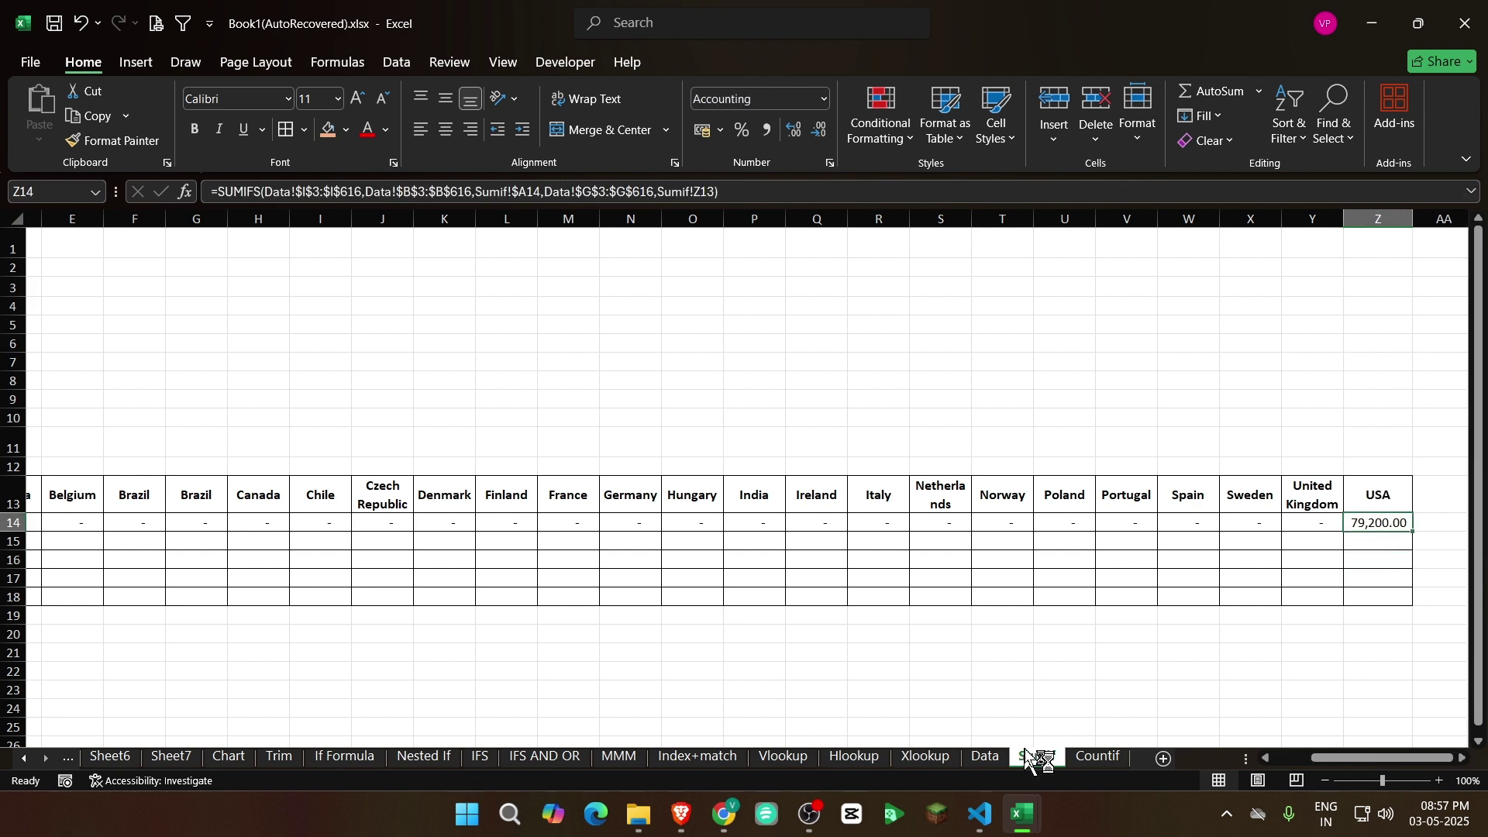
Compare the USA total for customer 18 with the filtered total and billing_country entries on the Data sheet
click(988, 756)
click(1044, 276)
drag(775, 304, 764, 414)
click(1036, 757)
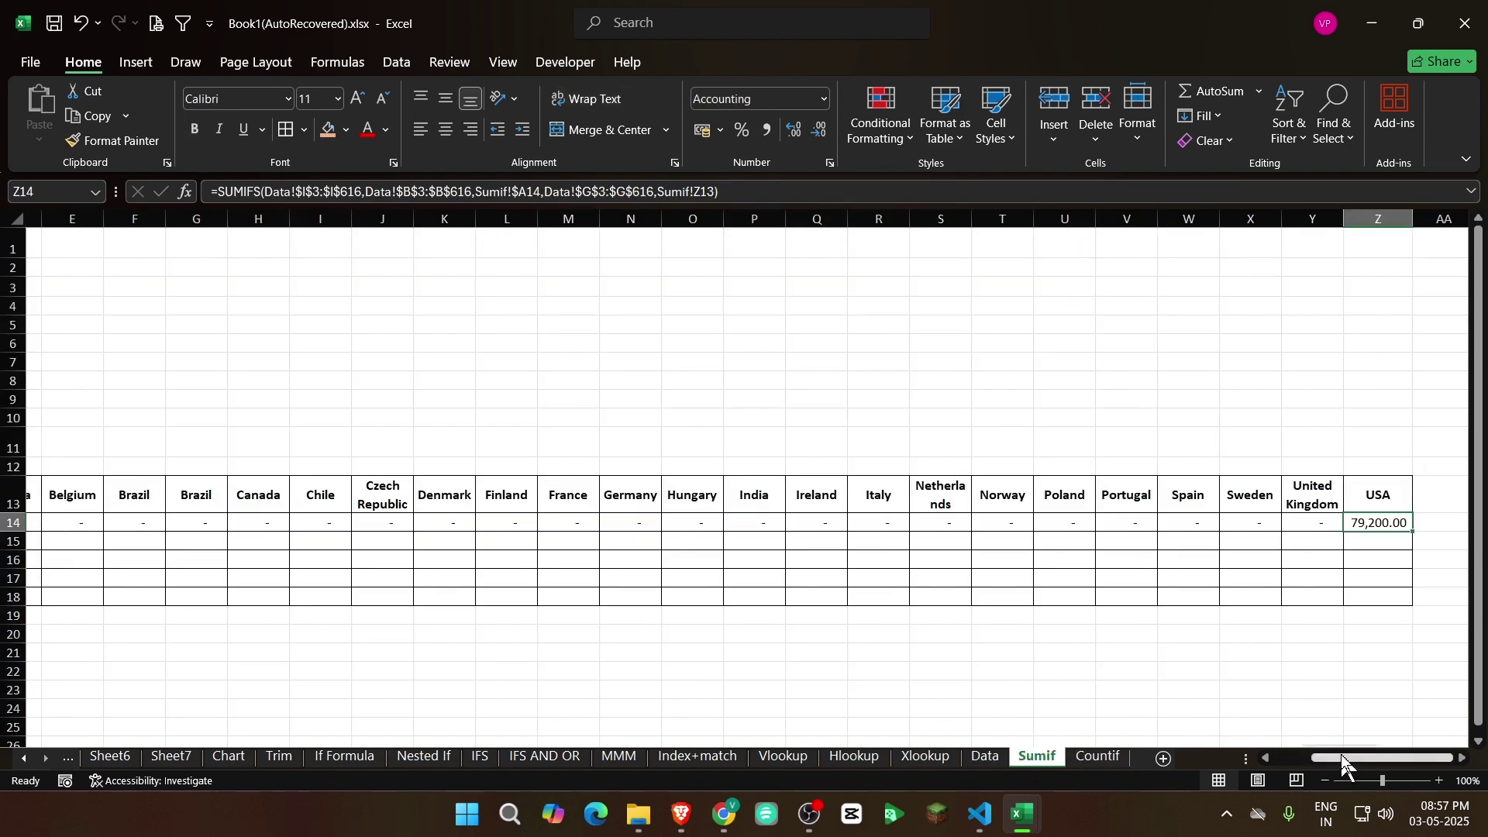
Try to fill the B14 formula down to B15 and inspect the references in the copied formula
scroll(593, 692, left, 3)
click(210, 531)
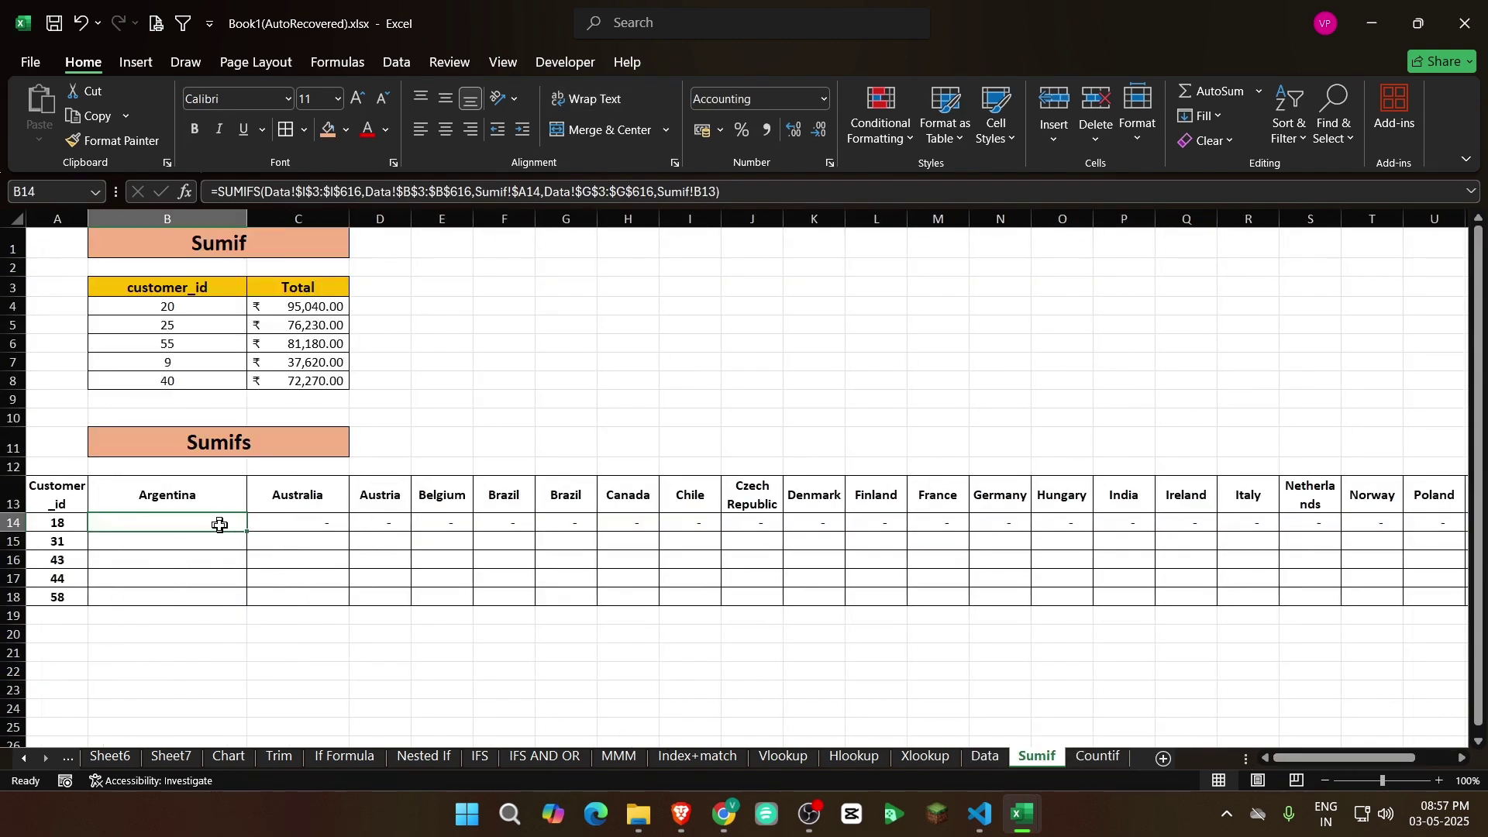
drag(249, 532, 249, 553)
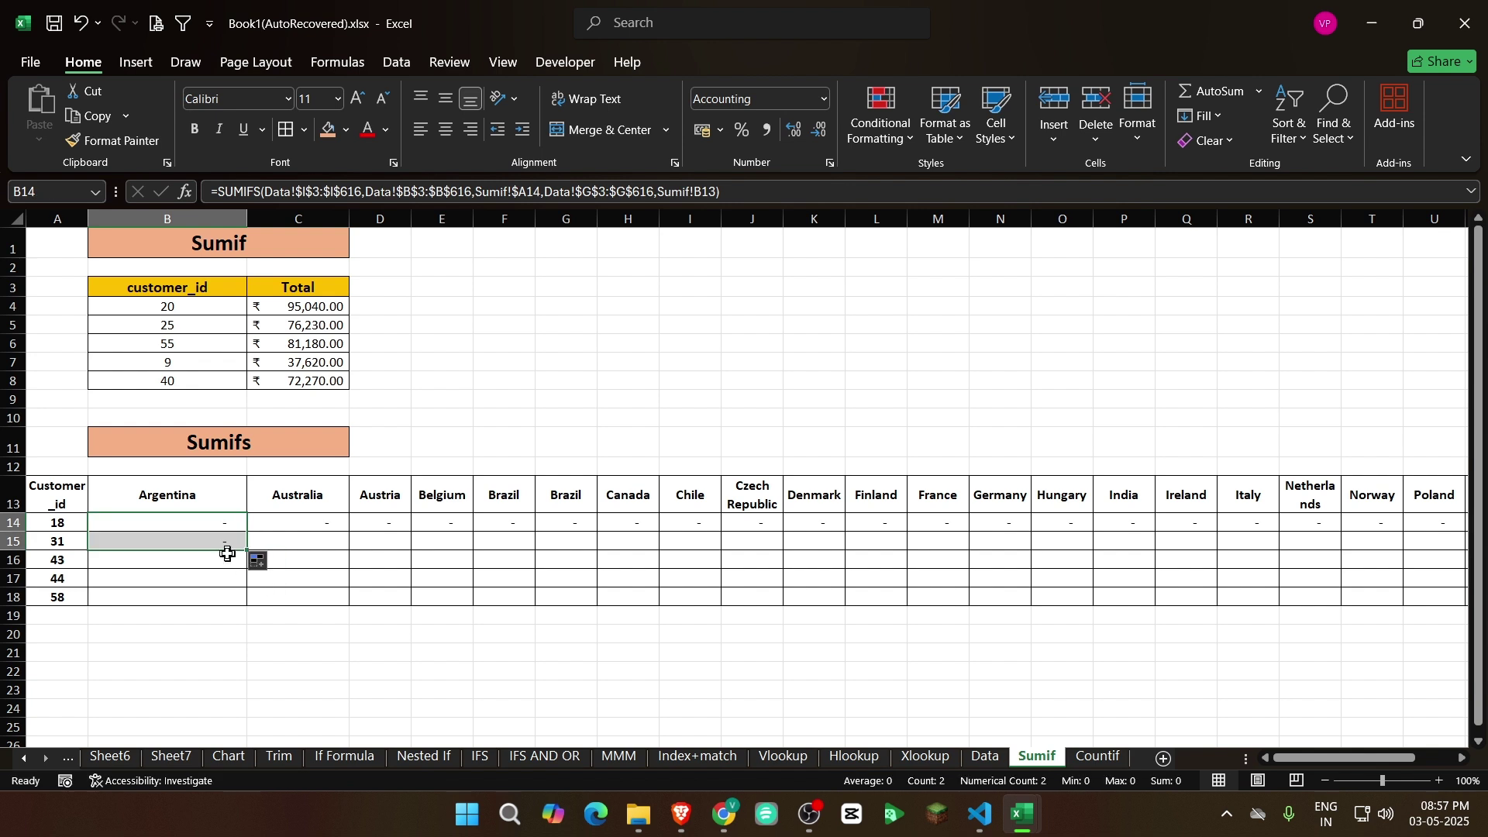
double_click(227, 547)
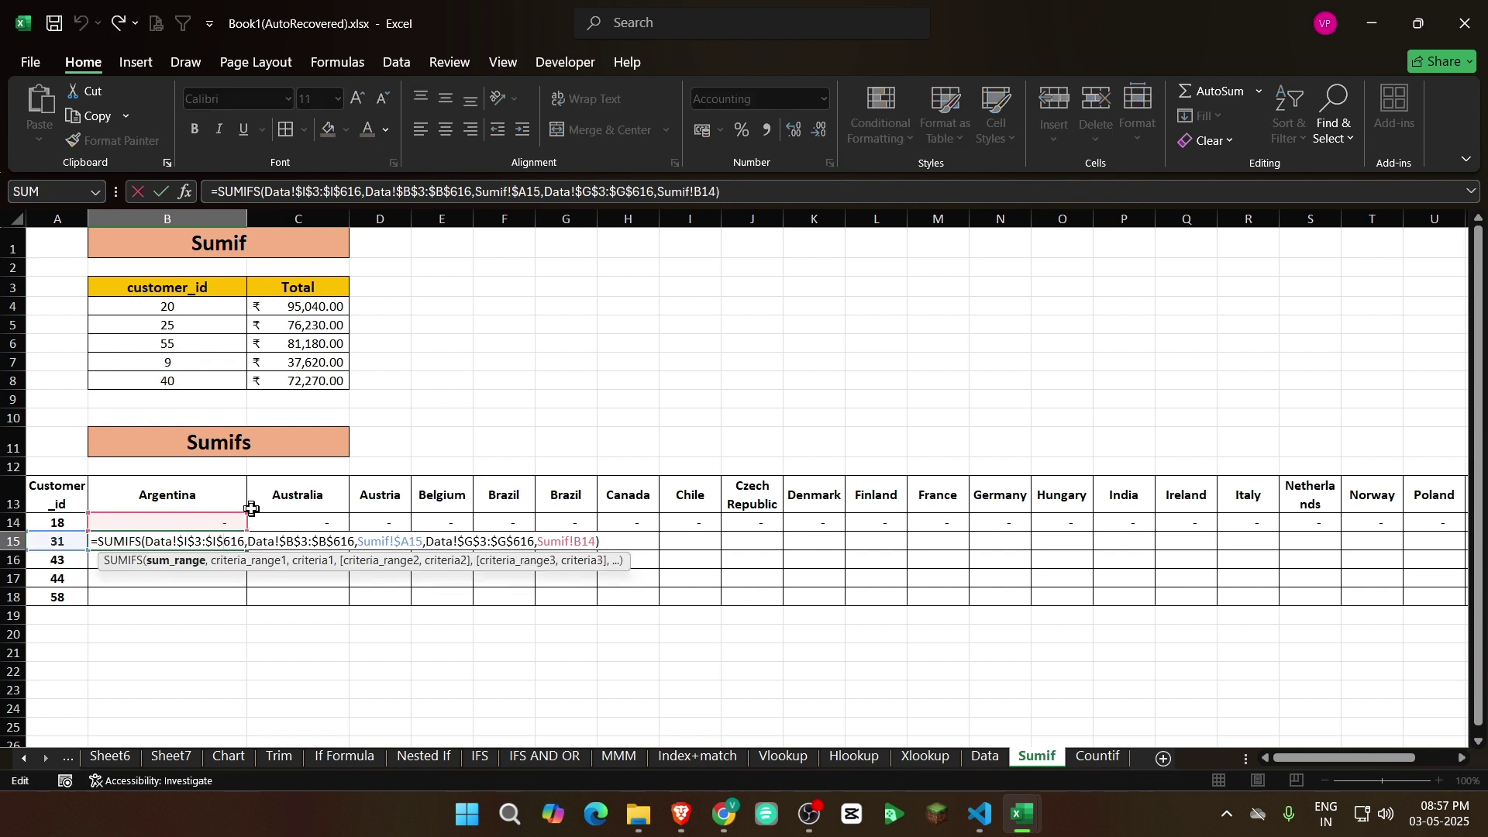
click(173, 518)
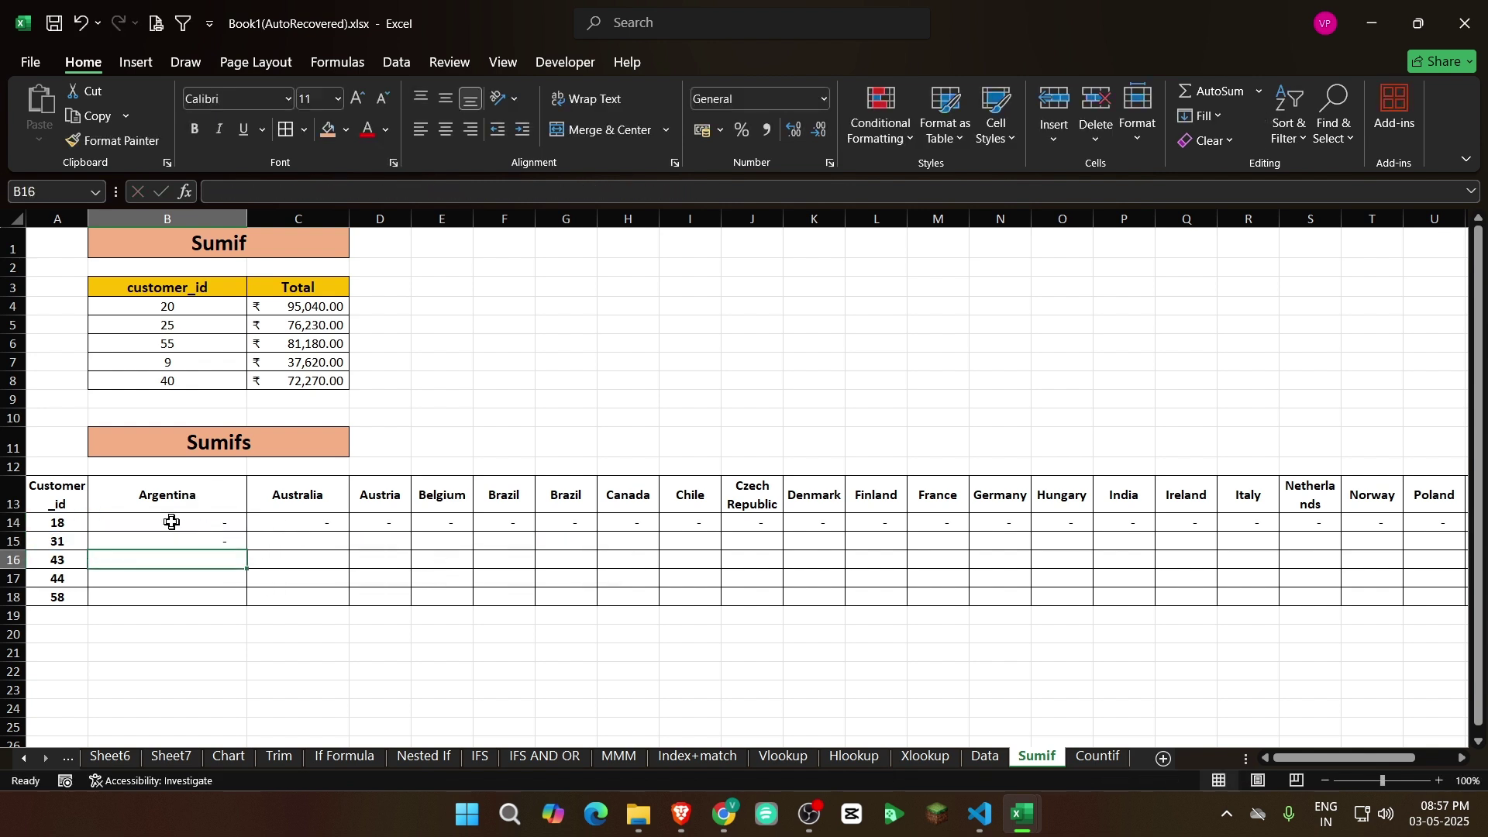
Lock the row of the country criterion in the B14 formula, making the reference B$13
double_click(173, 523)
click(581, 524)
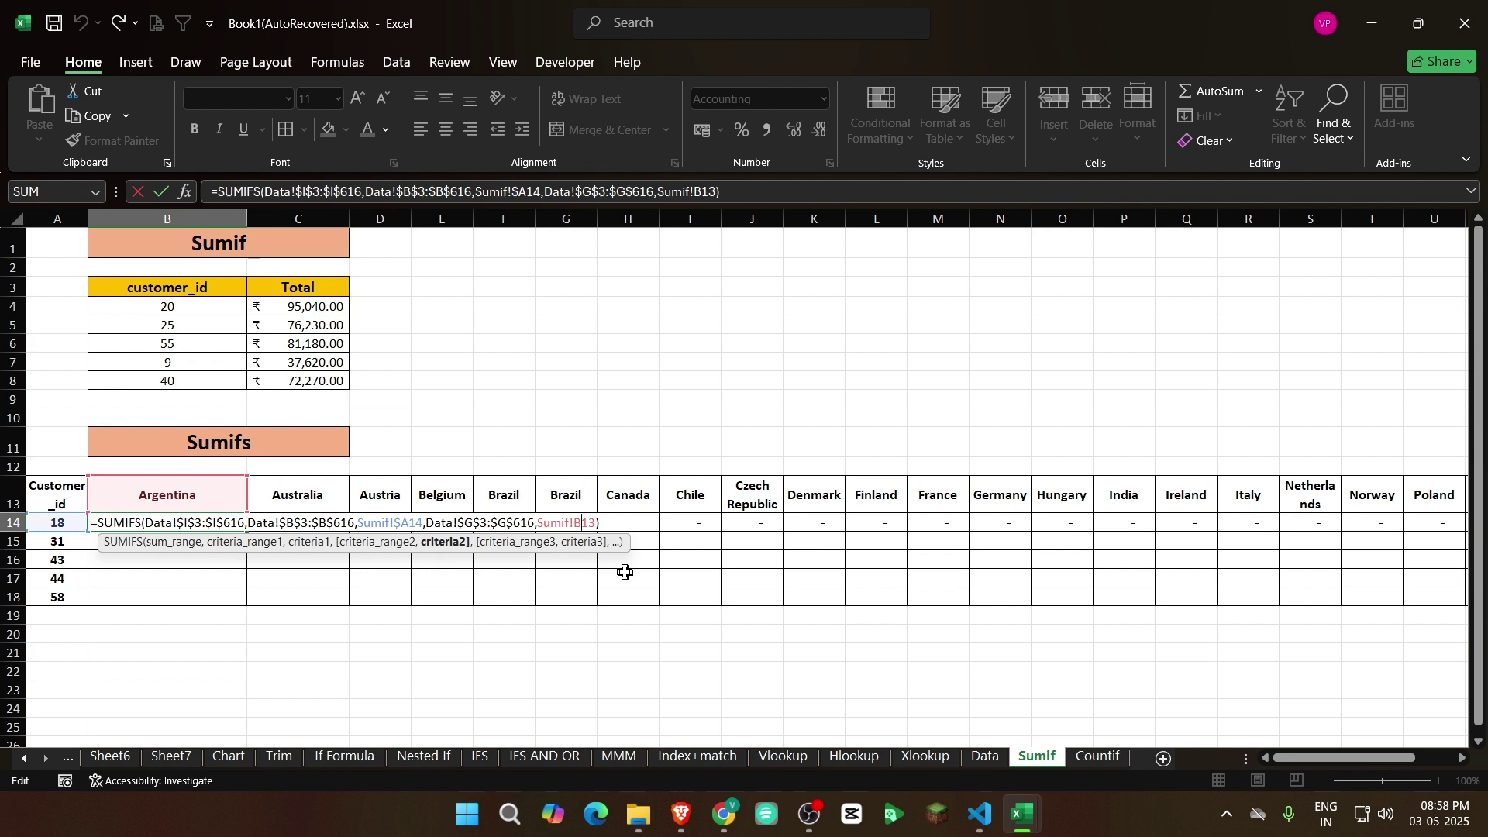
key(F4)
key(F4)
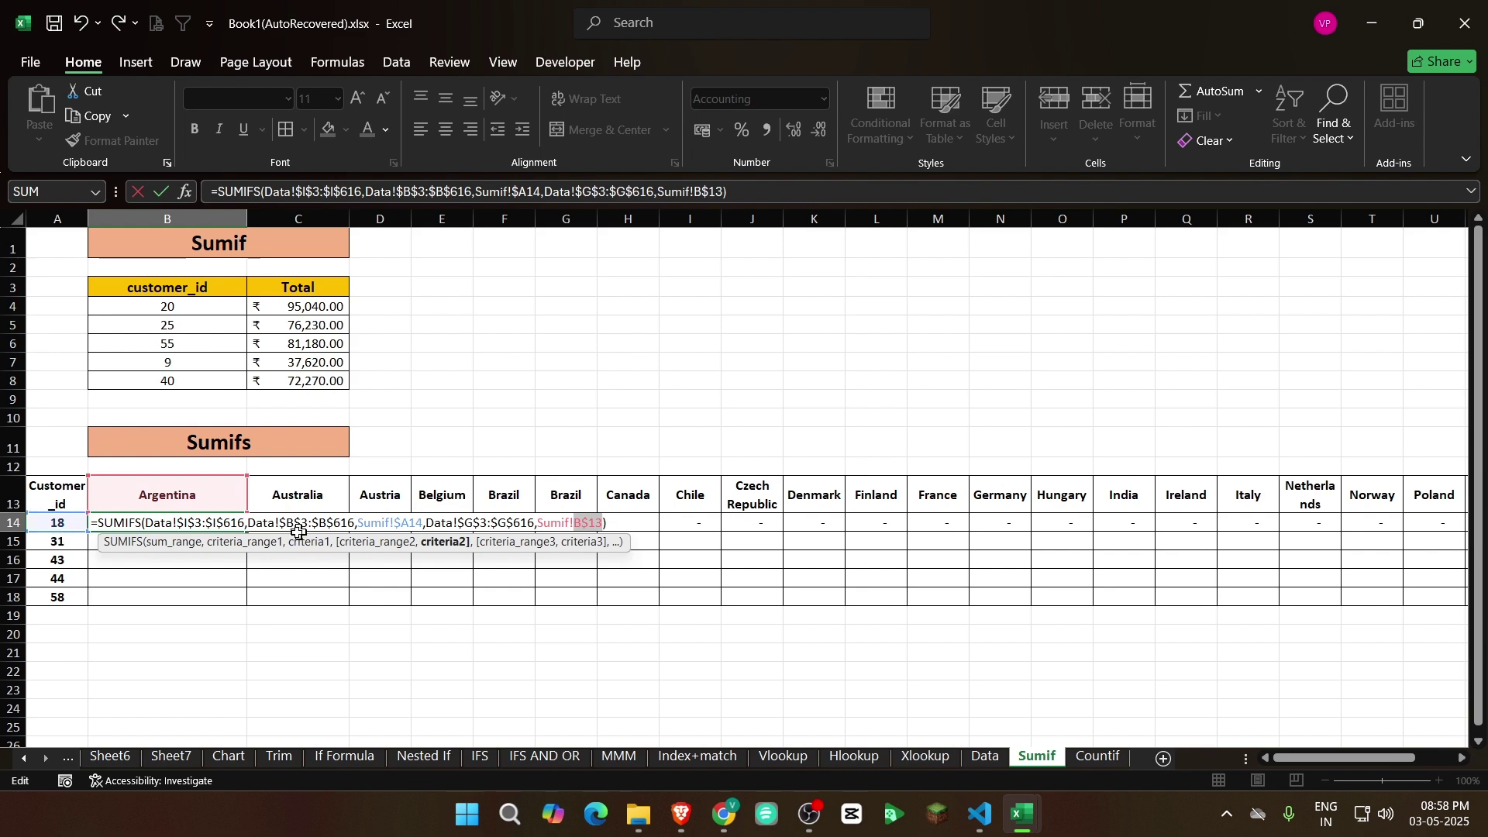
key(Return)
Fill the B14 formula across the customer 18 row to Z14 and inspect the references in Z14
click(233, 521)
drag(247, 532, 1377, 538)
double_click(1366, 521)
mouse_move(1379, 758)
mouse_down()
mouse_move(1340, 758)
mouse_move(1375, 760)
mouse_up()
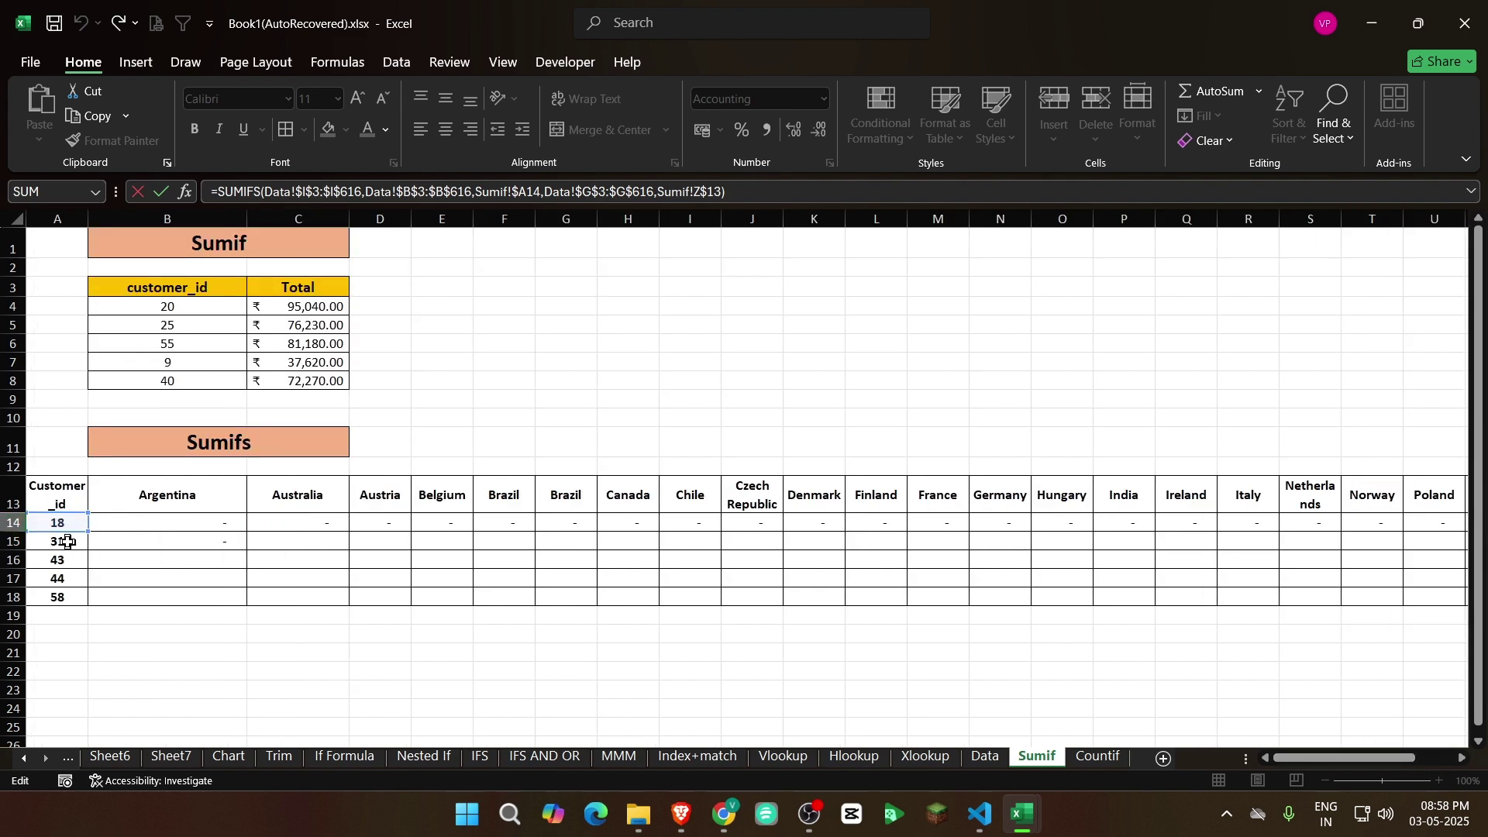
key(Return)
Fill the B14 formula with mixed references down to B15 and inspect the criteria references in B15
drag(1395, 760, 1352, 759)
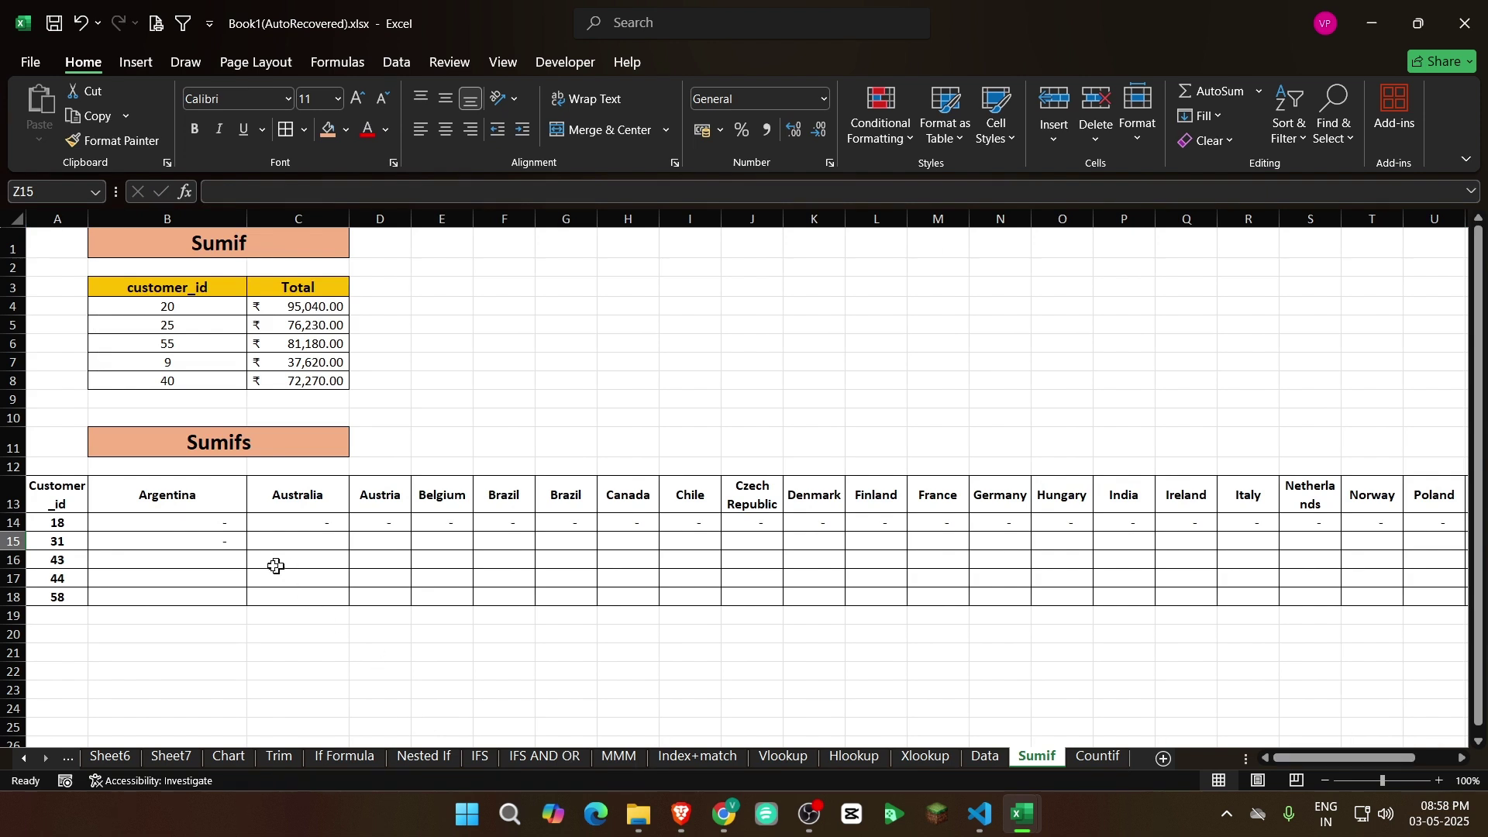
click(199, 527)
drag(251, 532, 226, 547)
double_click(226, 542)
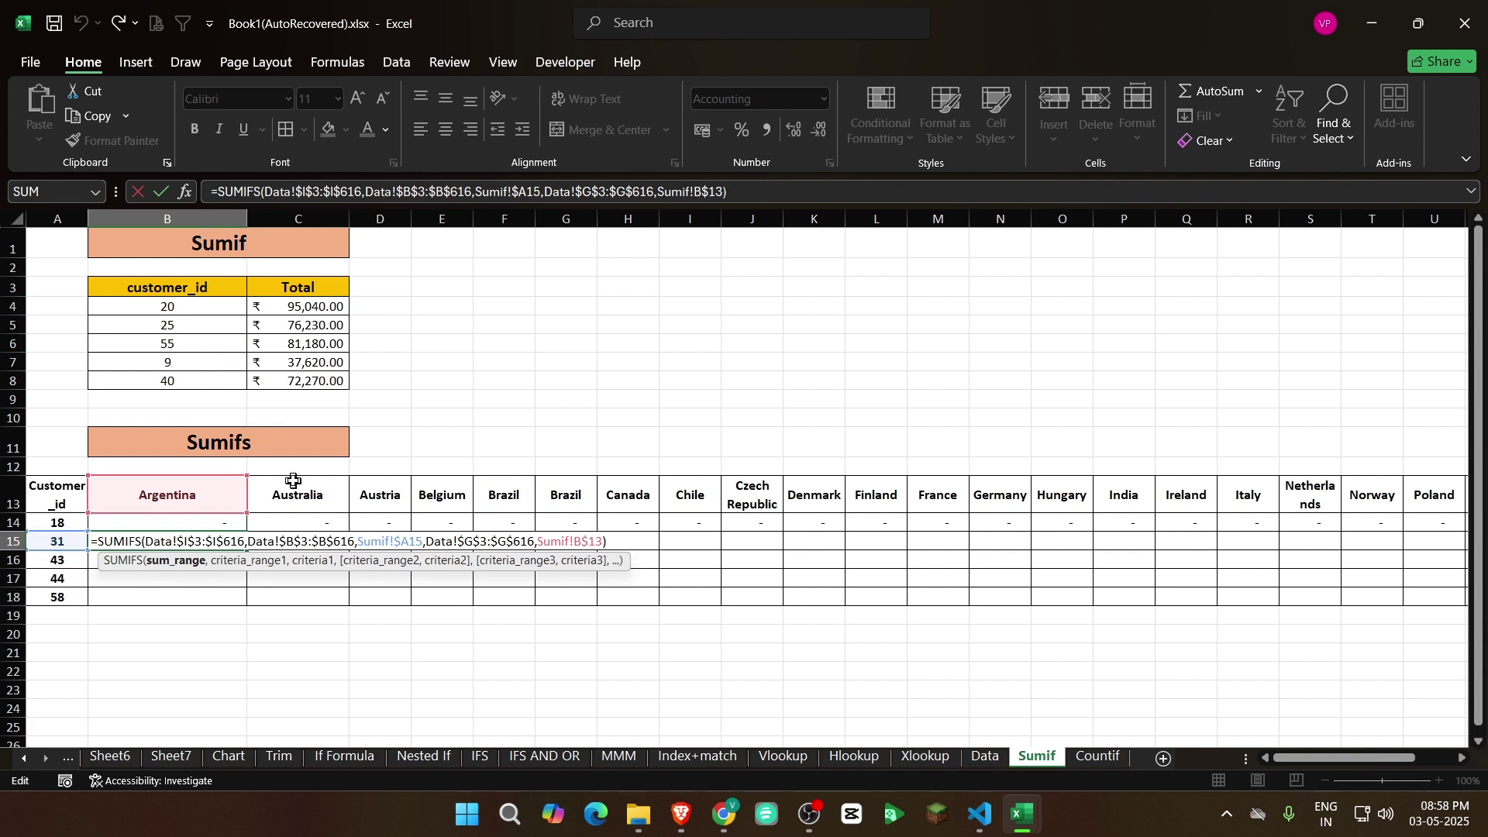
Fill the B15 SUMIFS formula down to B18 and inspect the references in the copied B18 formula
key(Escape)
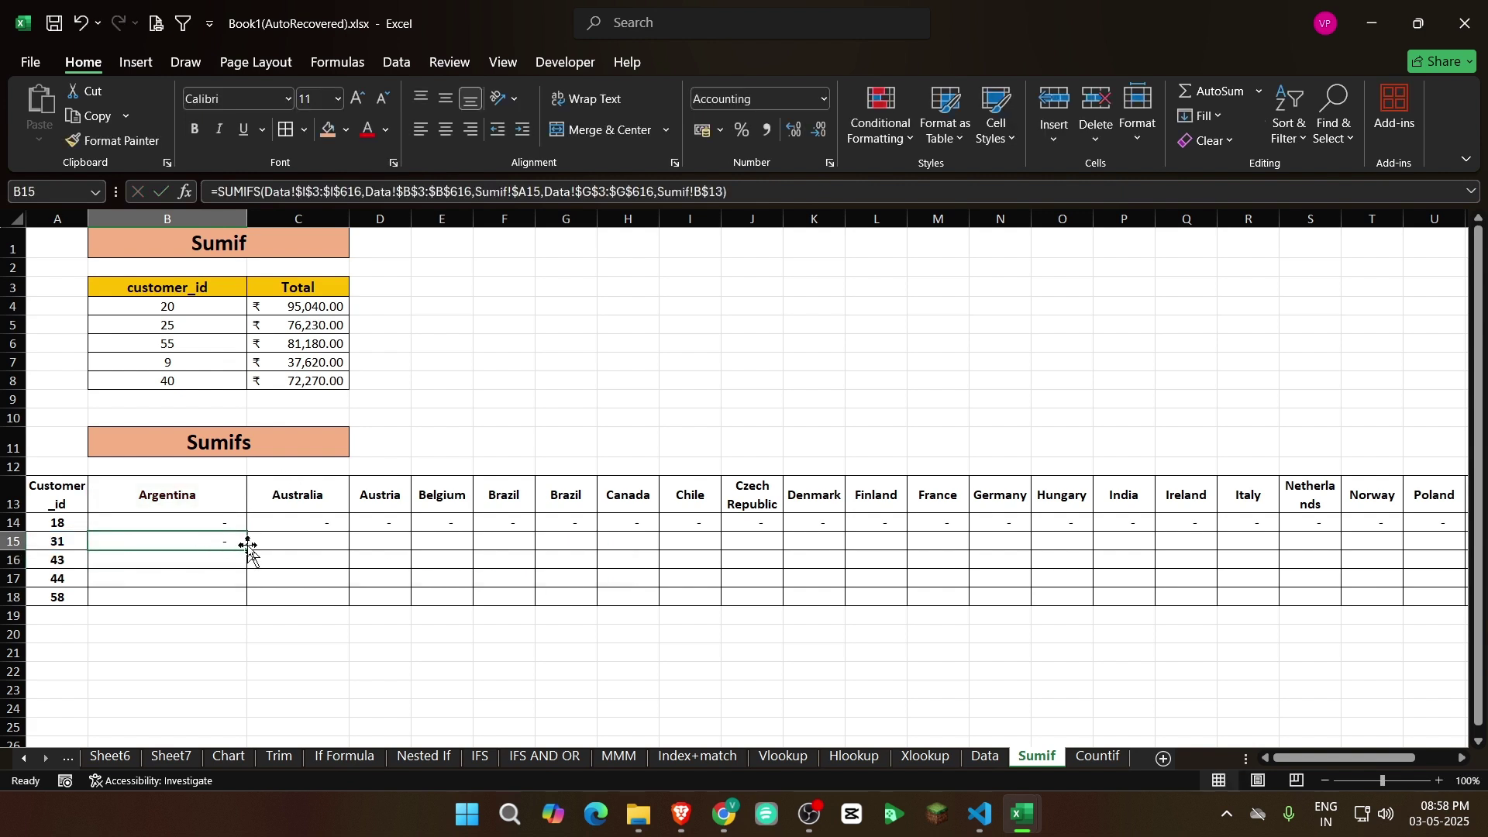
drag(249, 552, 244, 600)
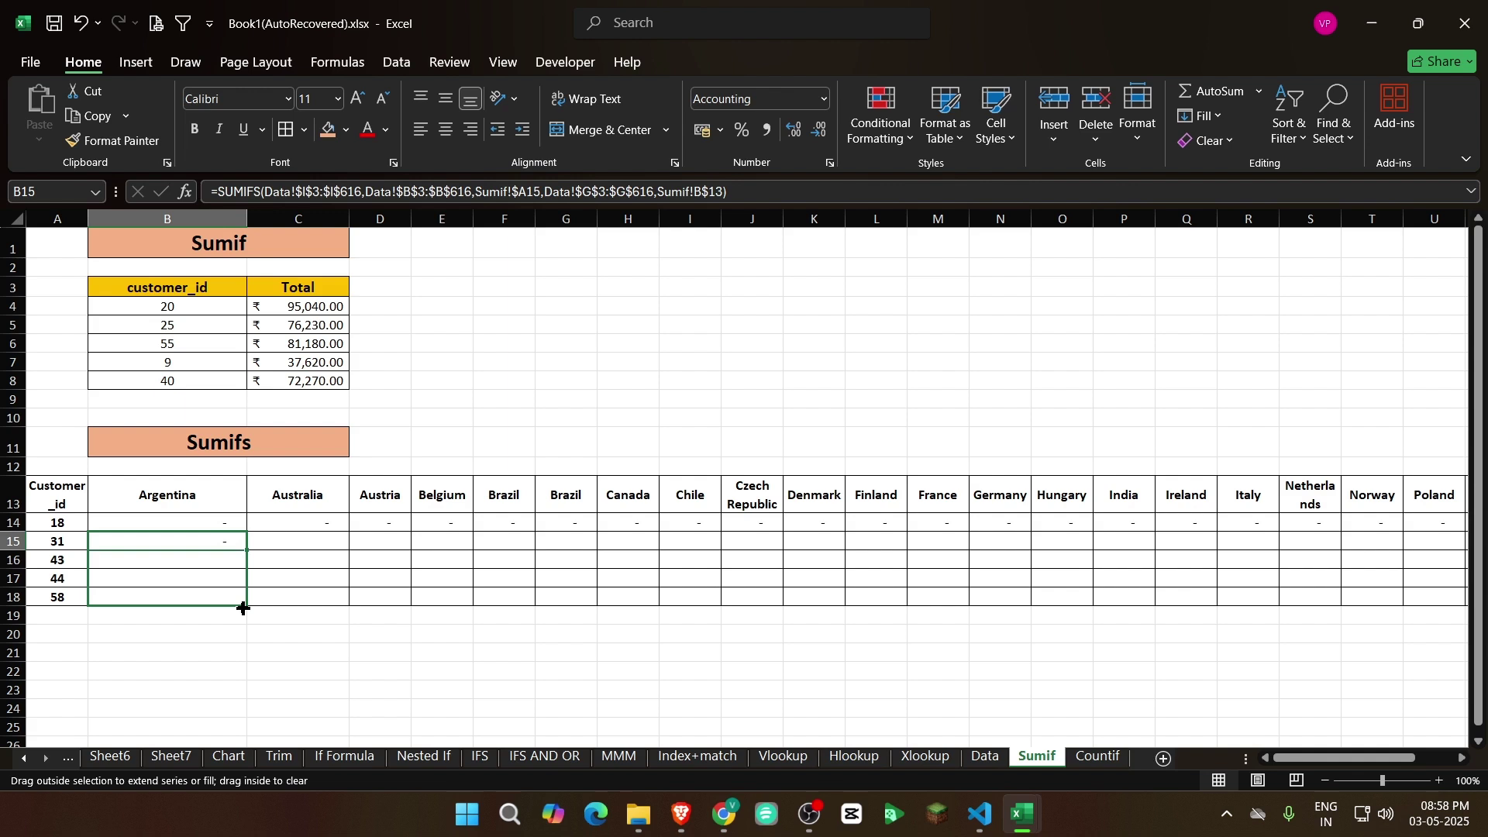
click(230, 596)
double_click(231, 595)
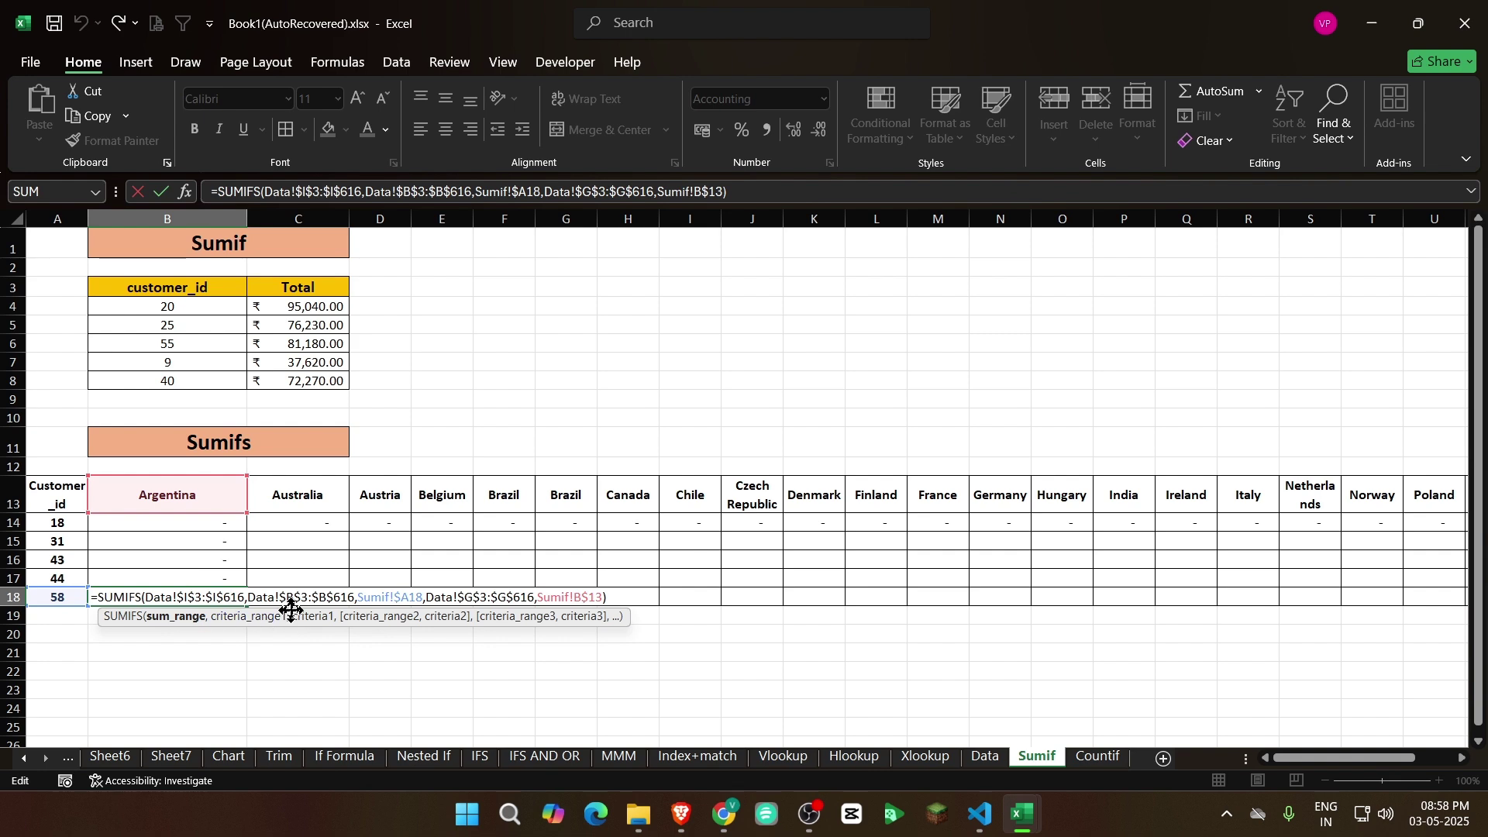
key(Return)
Fill the B14:B18 formulas across to column Z and apply the comma number style to the filled range
drag(227, 527, 1393, 633)
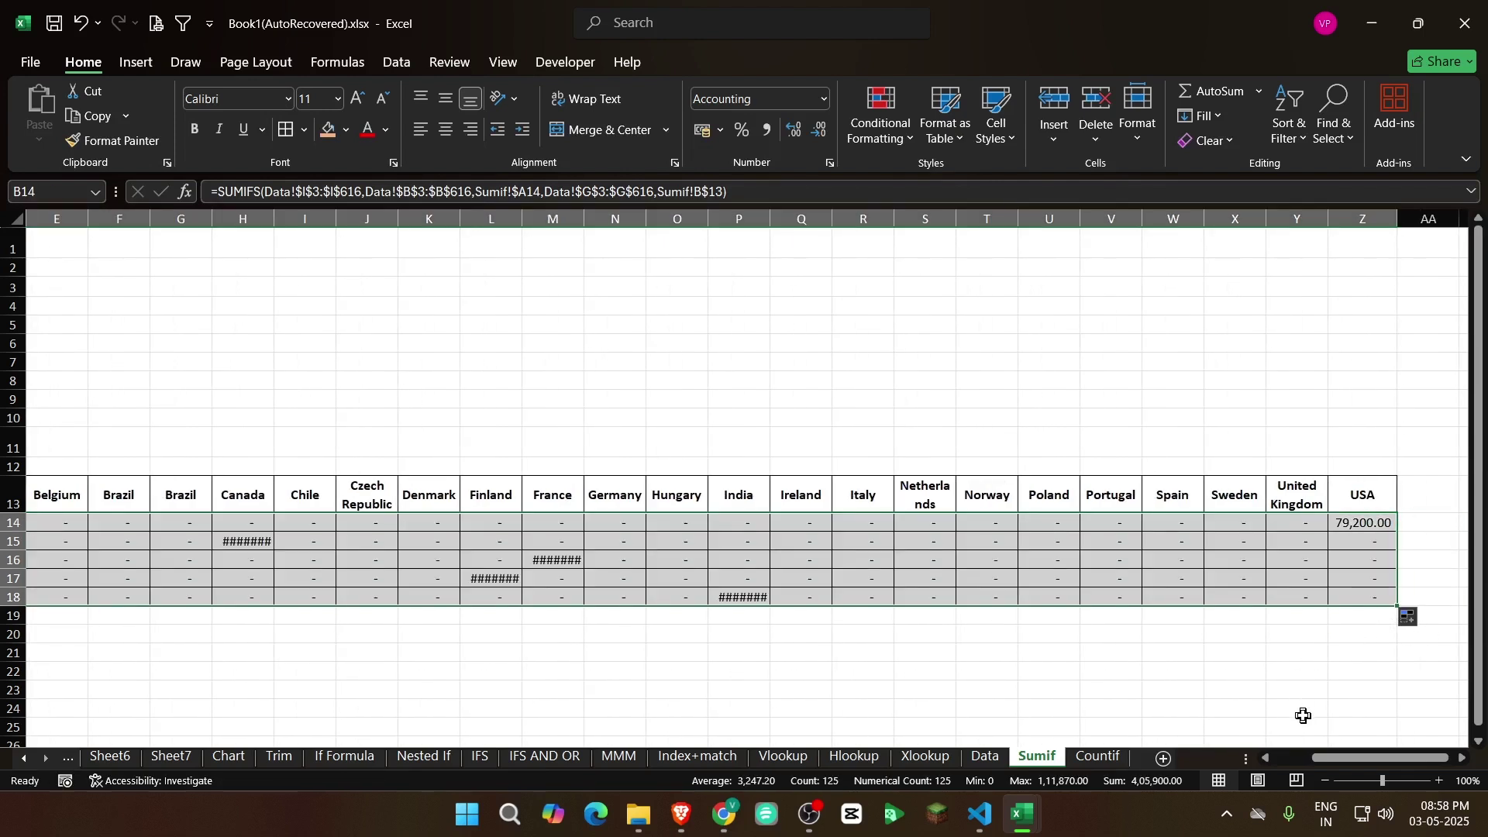
drag(1361, 757, 1326, 758)
click(767, 130)
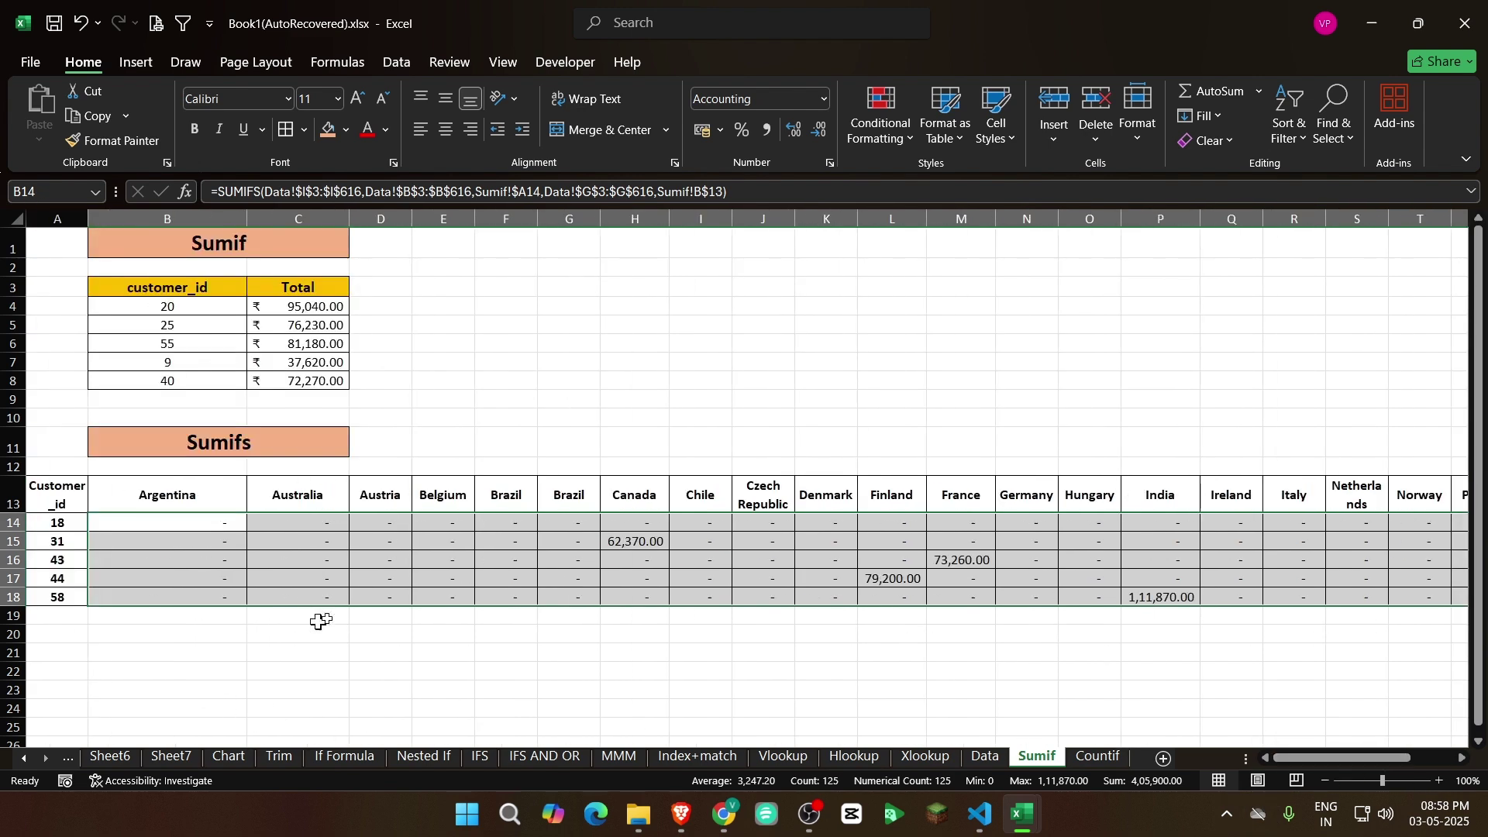
Check the SUMIFS total for customer 18 under USA in the country table
click(68, 516)
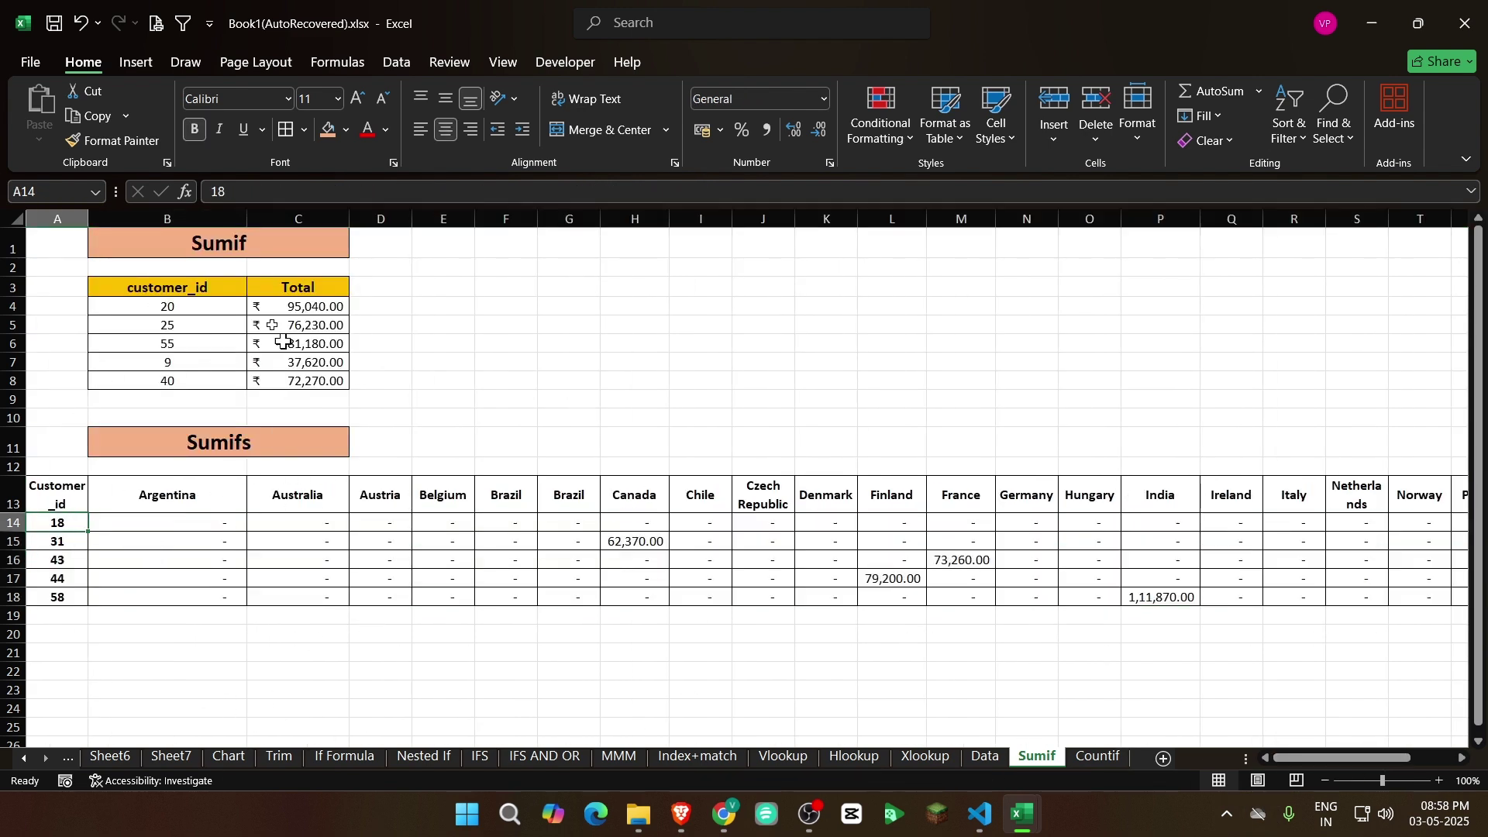
drag(1328, 760, 1020, 779)
click(1354, 520)
Filter the Data sheet to customer_id 31 and check the billing countries and the subtotal in I1
click(51, 540)
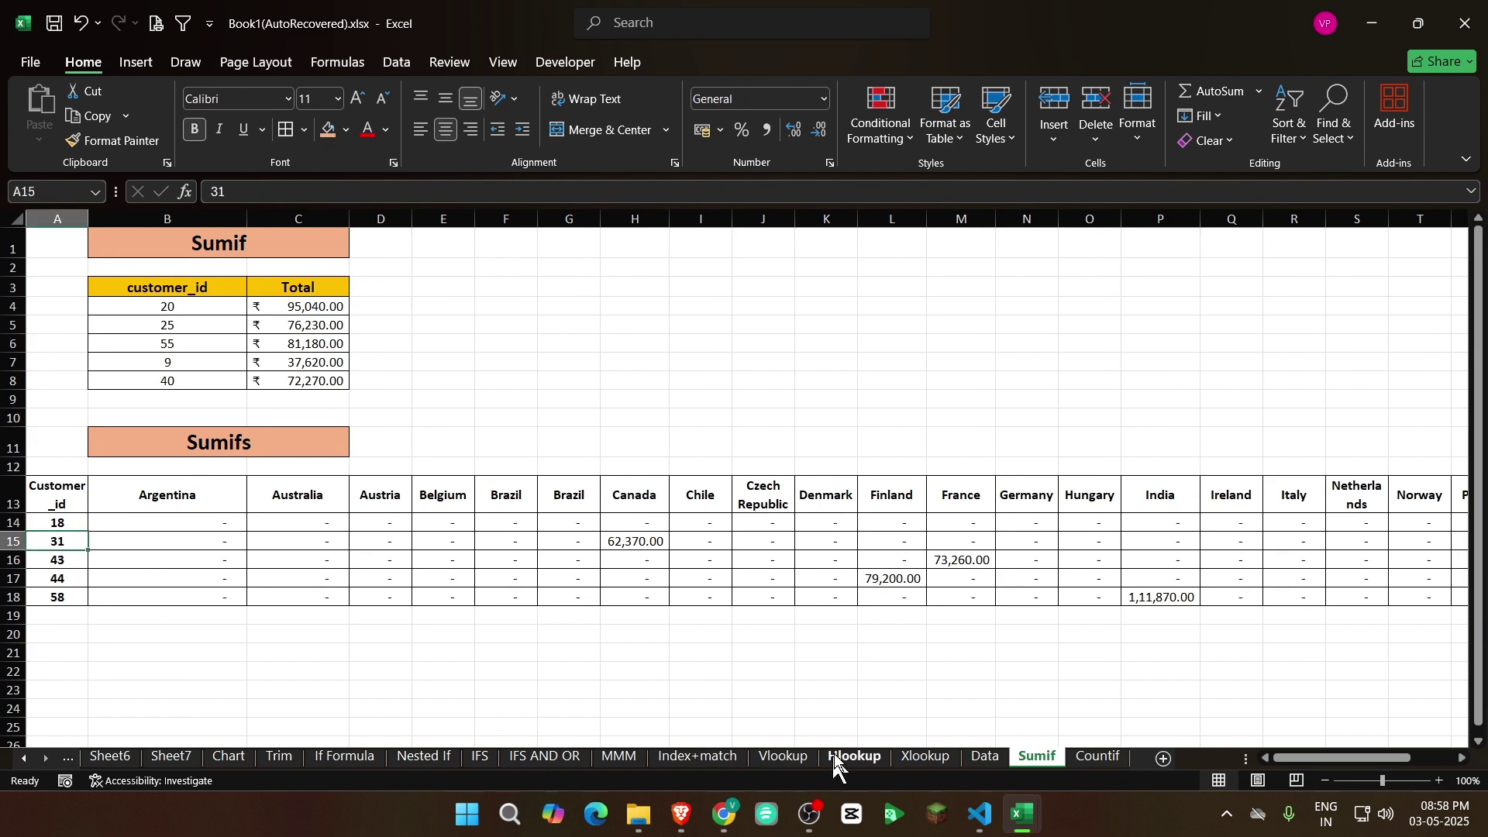
click(996, 759)
click(131, 283)
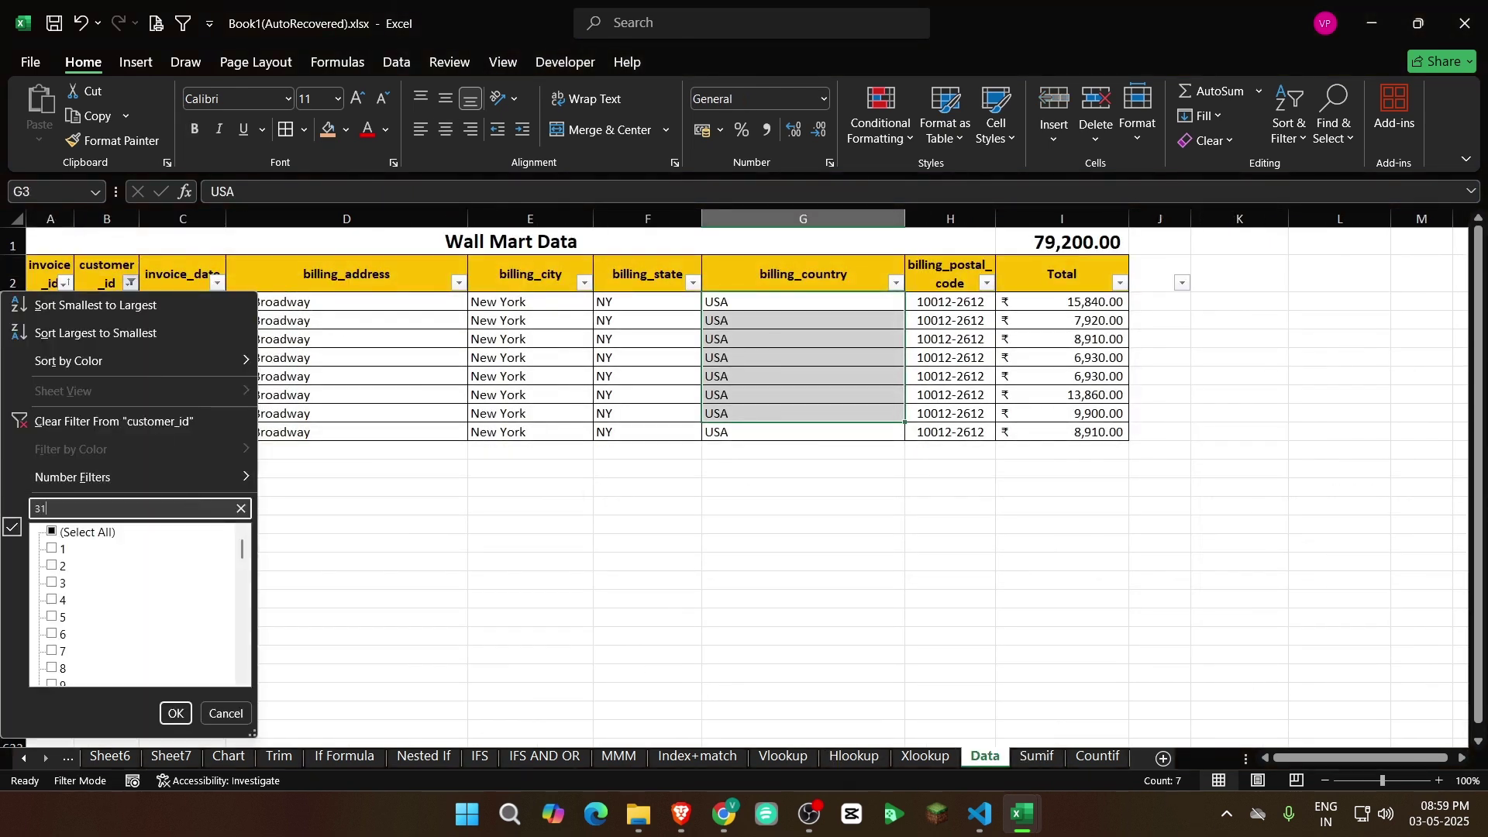
key(Return)
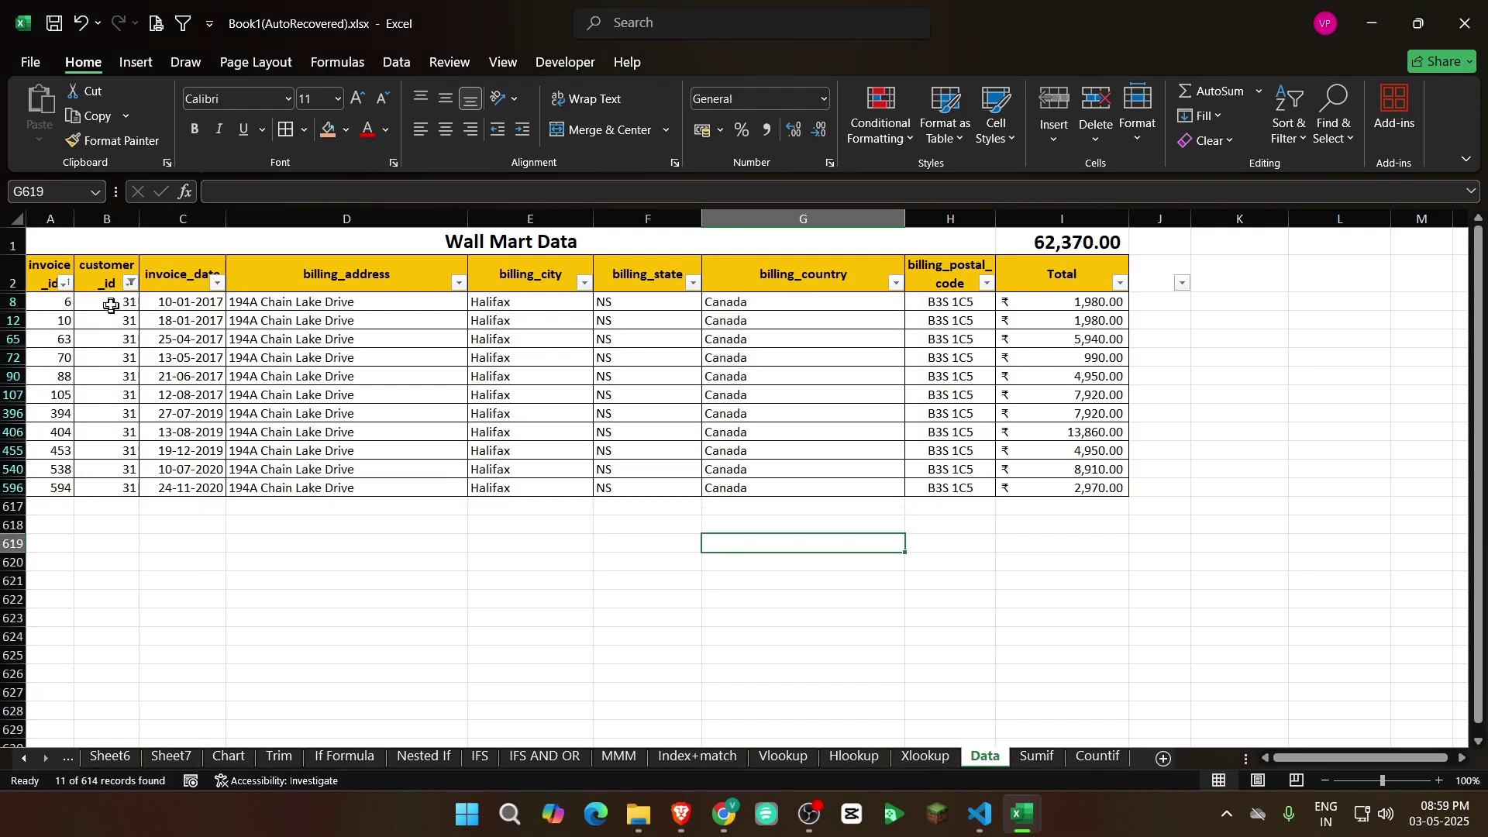
click(111, 303)
drag(740, 311, 752, 487)
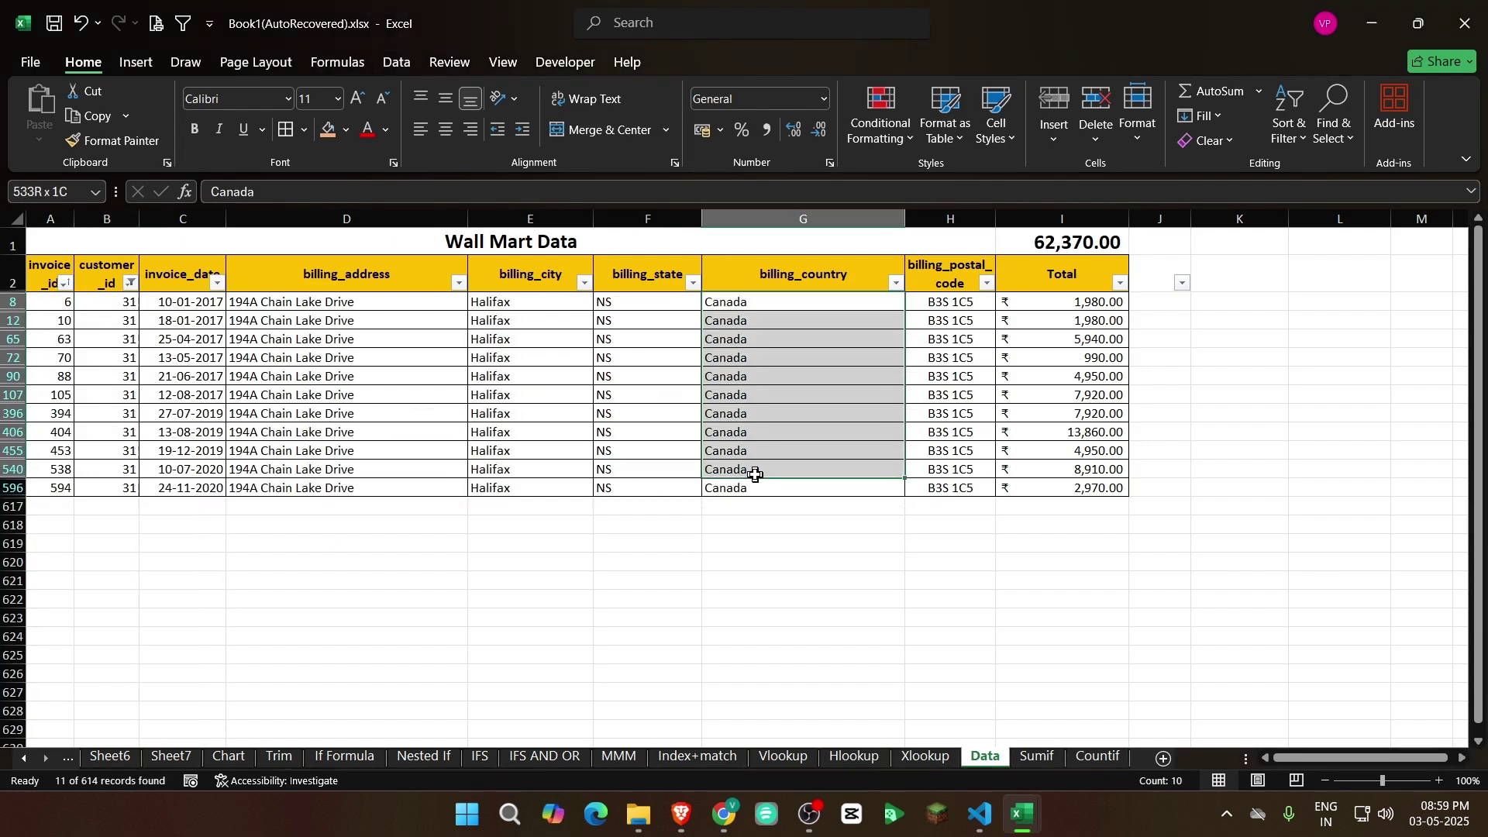
click(1077, 242)
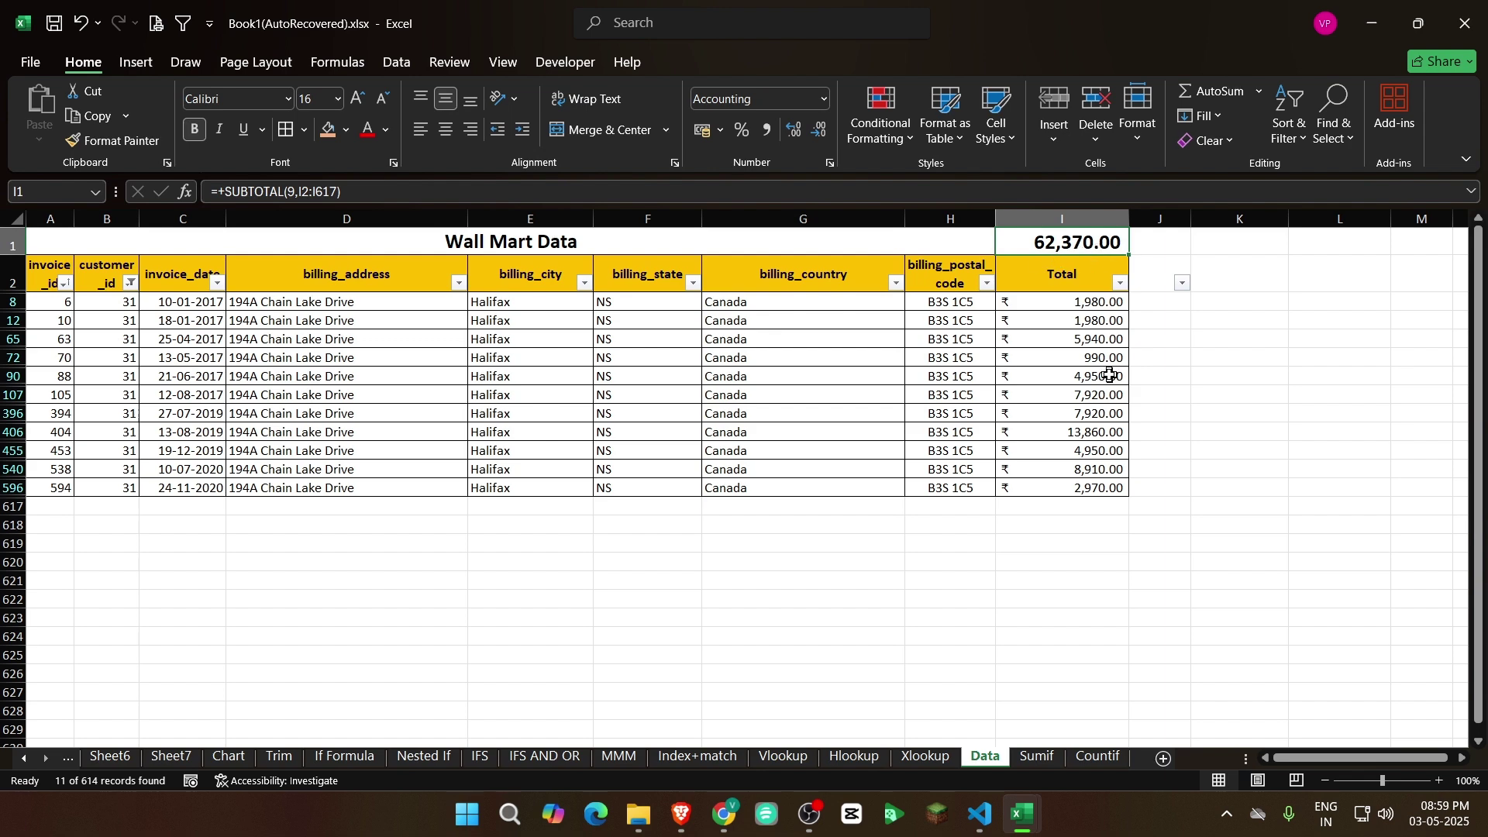
Compare the Canada total for customer 31 in H15 of the Sumif sheet with the filtered rows on the Data sheet
click(1037, 756)
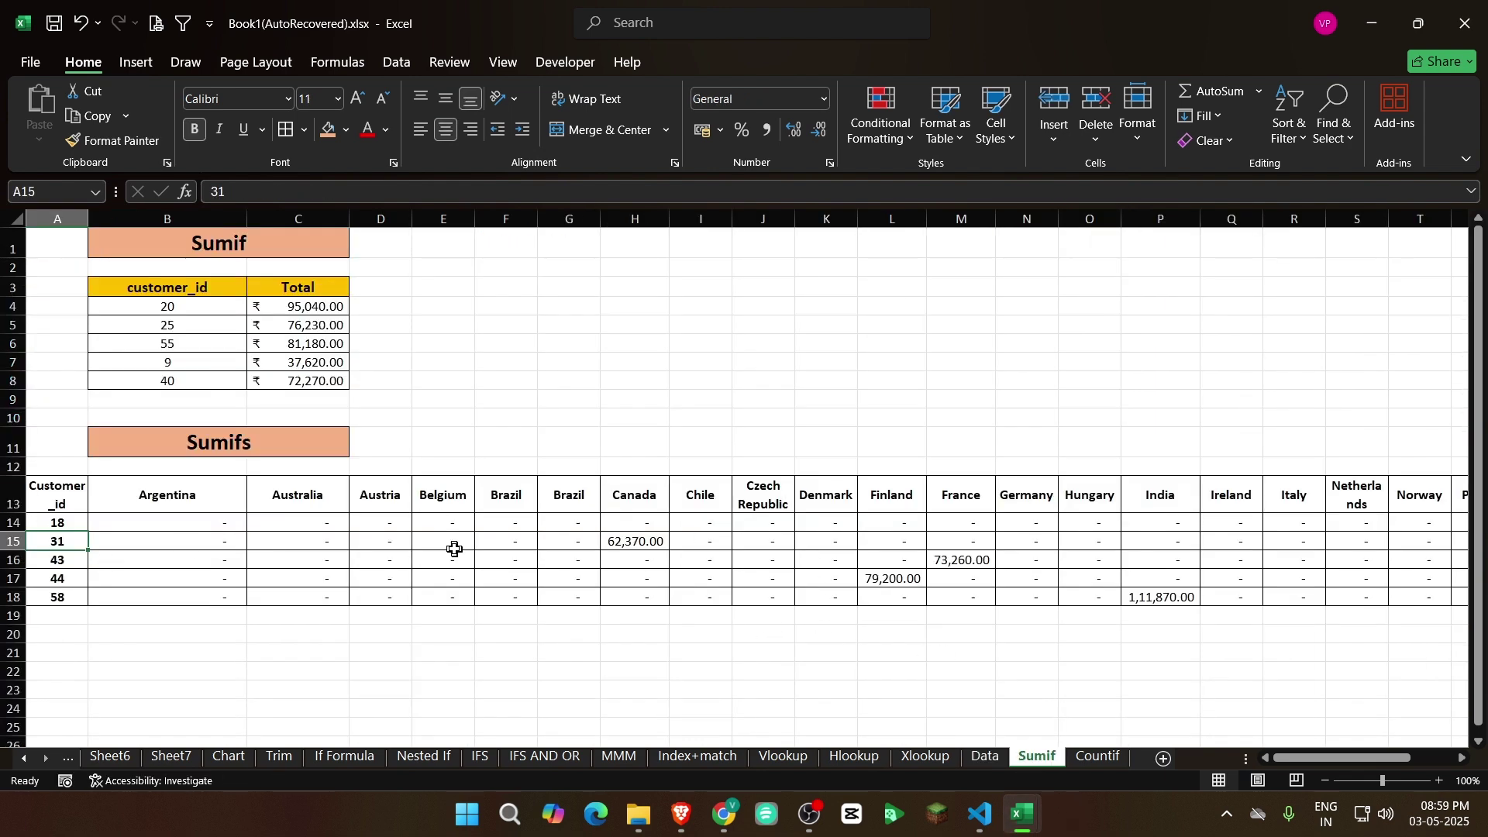
click(634, 540)
click(634, 499)
click(634, 541)
click(634, 500)
click(654, 545)
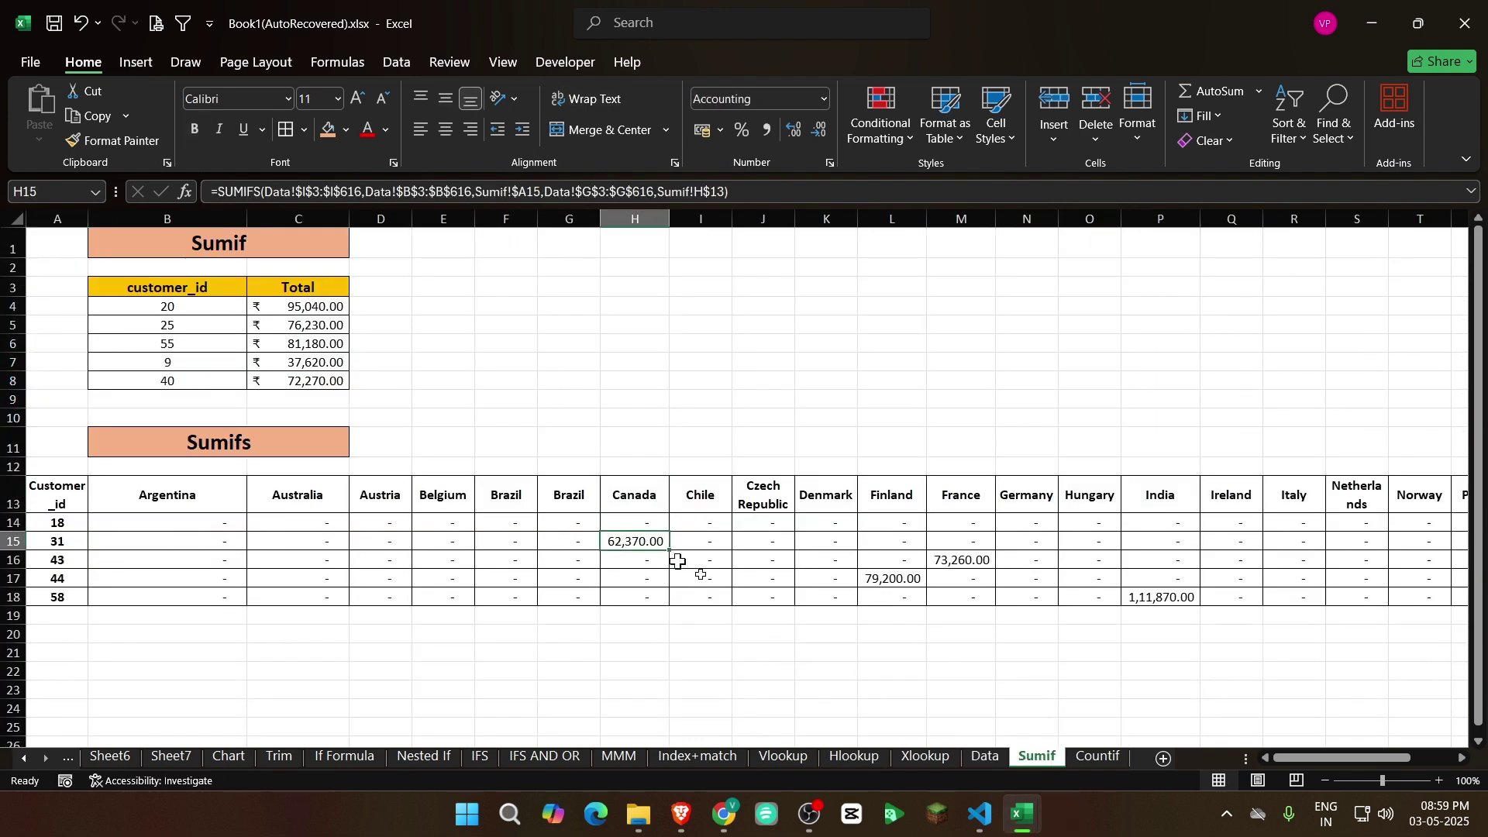
click(985, 756)
click(929, 412)
click(760, 415)
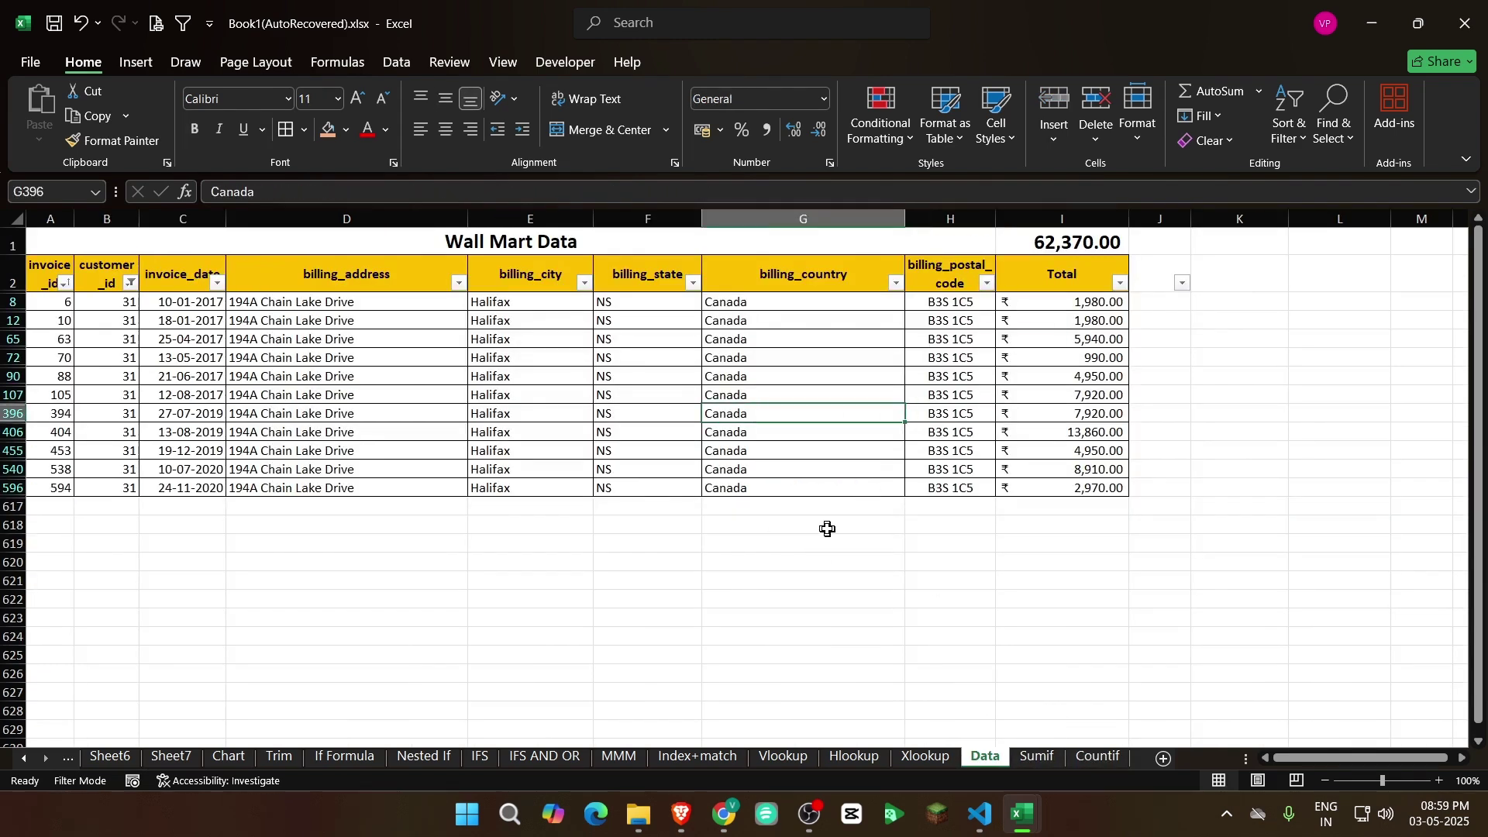
click(1037, 756)
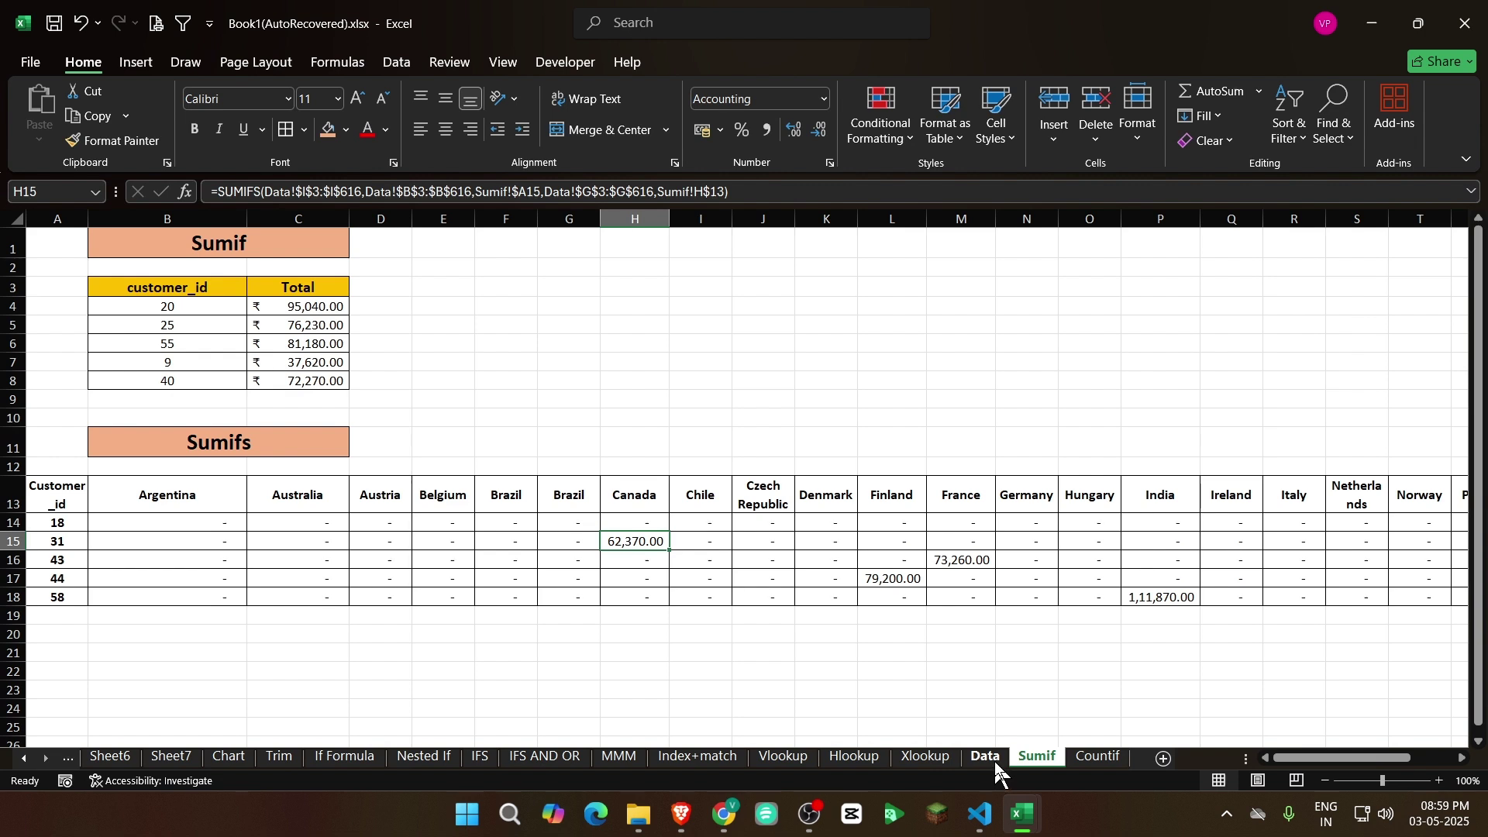
Try to paste the copied Brazil headers over the last three visible billing_country entries for customer 31, in rows 455, 540 and 596
click(562, 496)
key(ctrl+c)
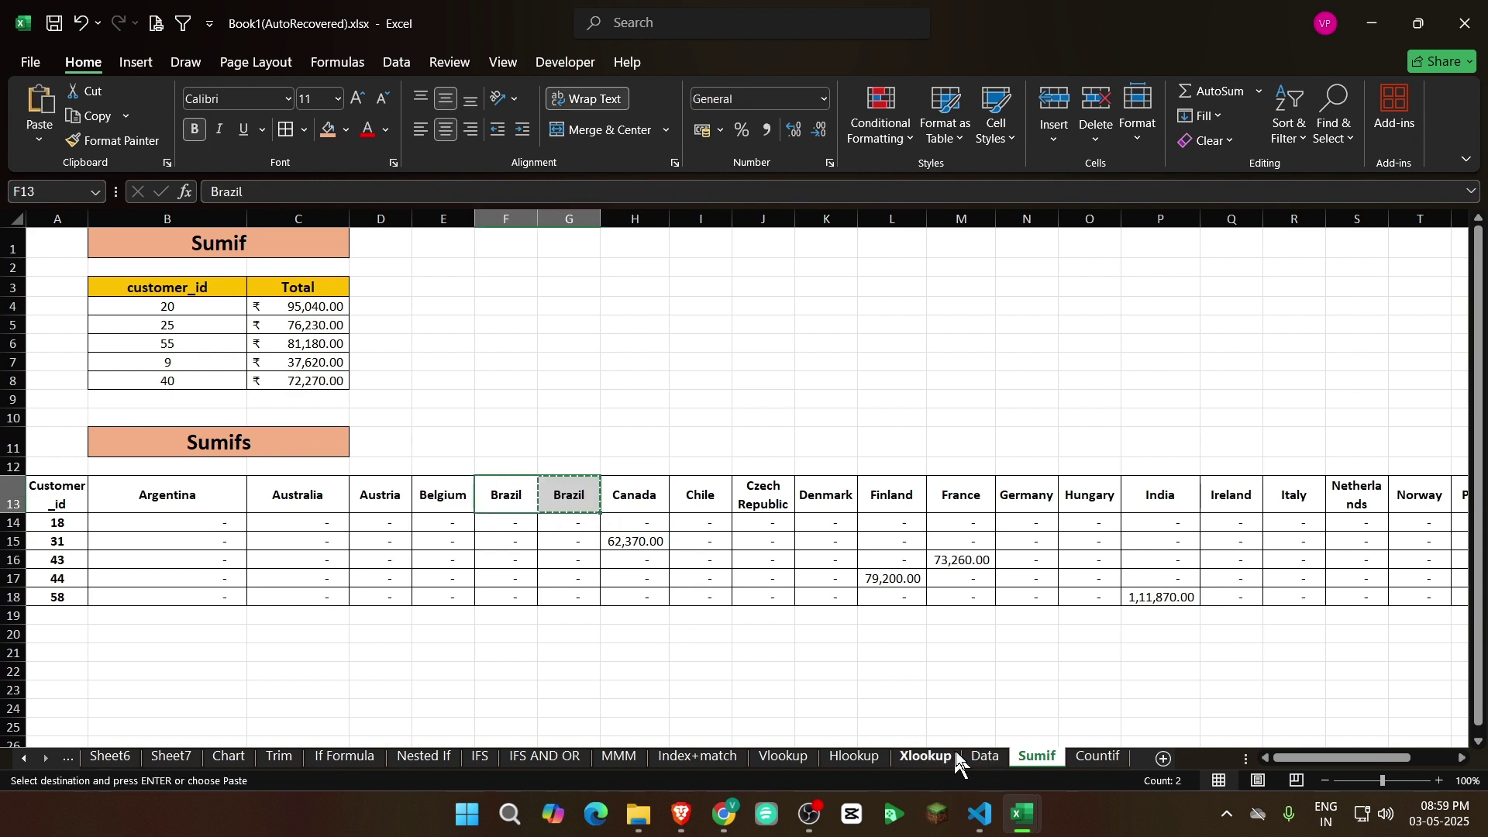
click(985, 756)
click(803, 358)
key(ctrl+shift+Down)
click(813, 359)
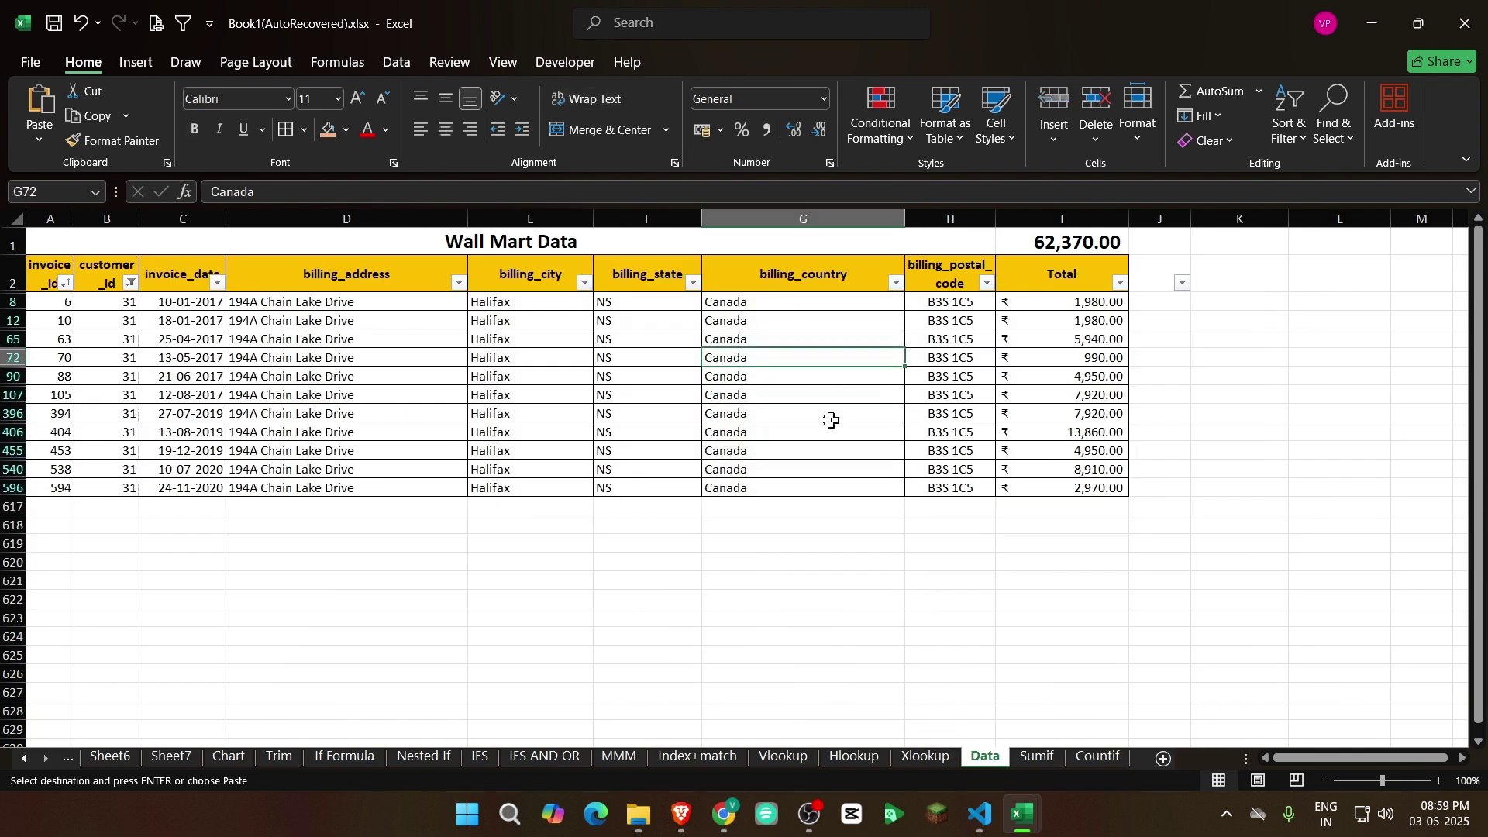
drag(771, 449, 767, 489)
right_click(853, 488)
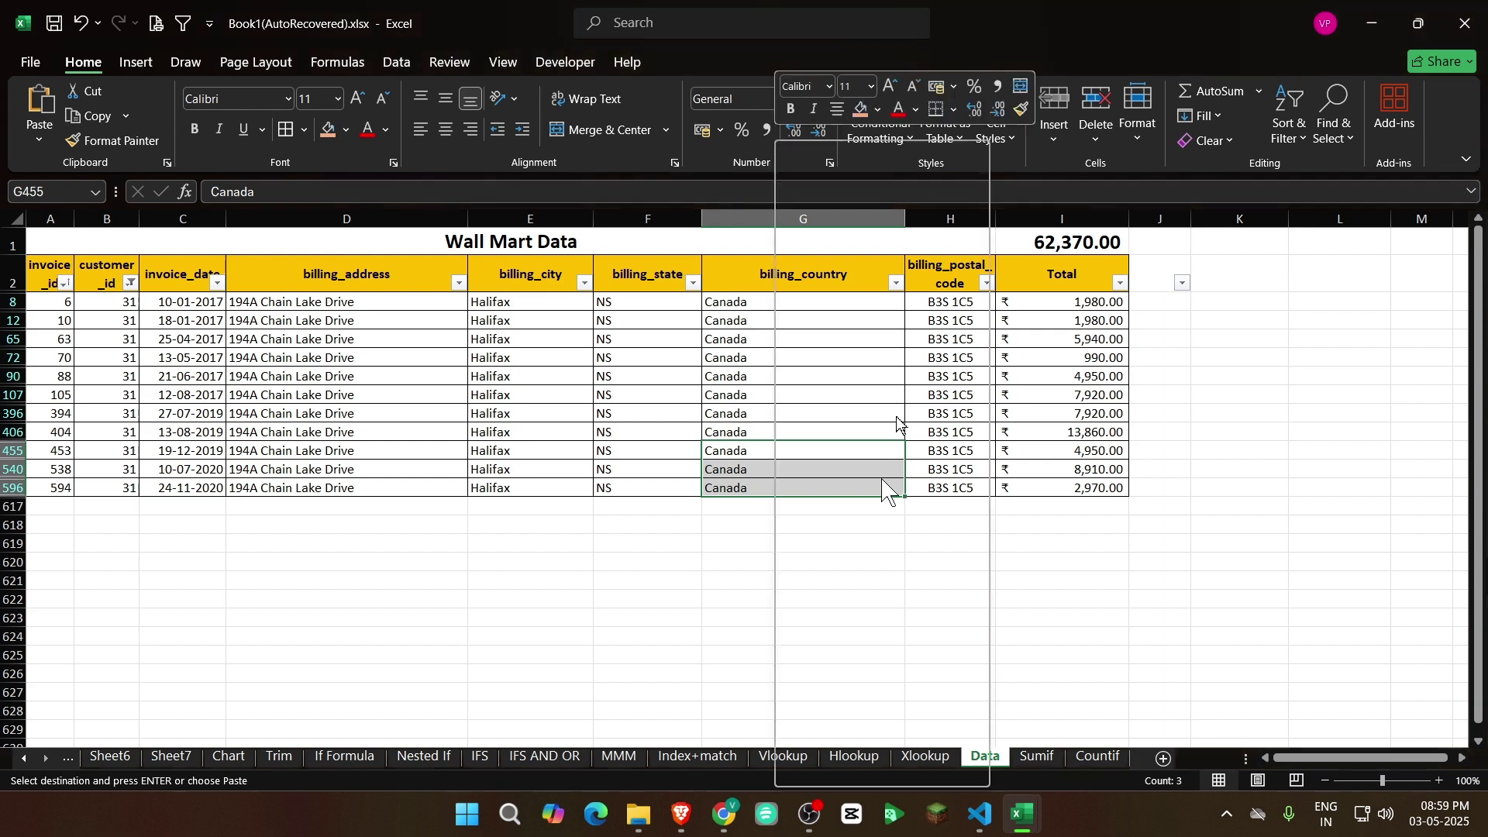
click(841, 273)
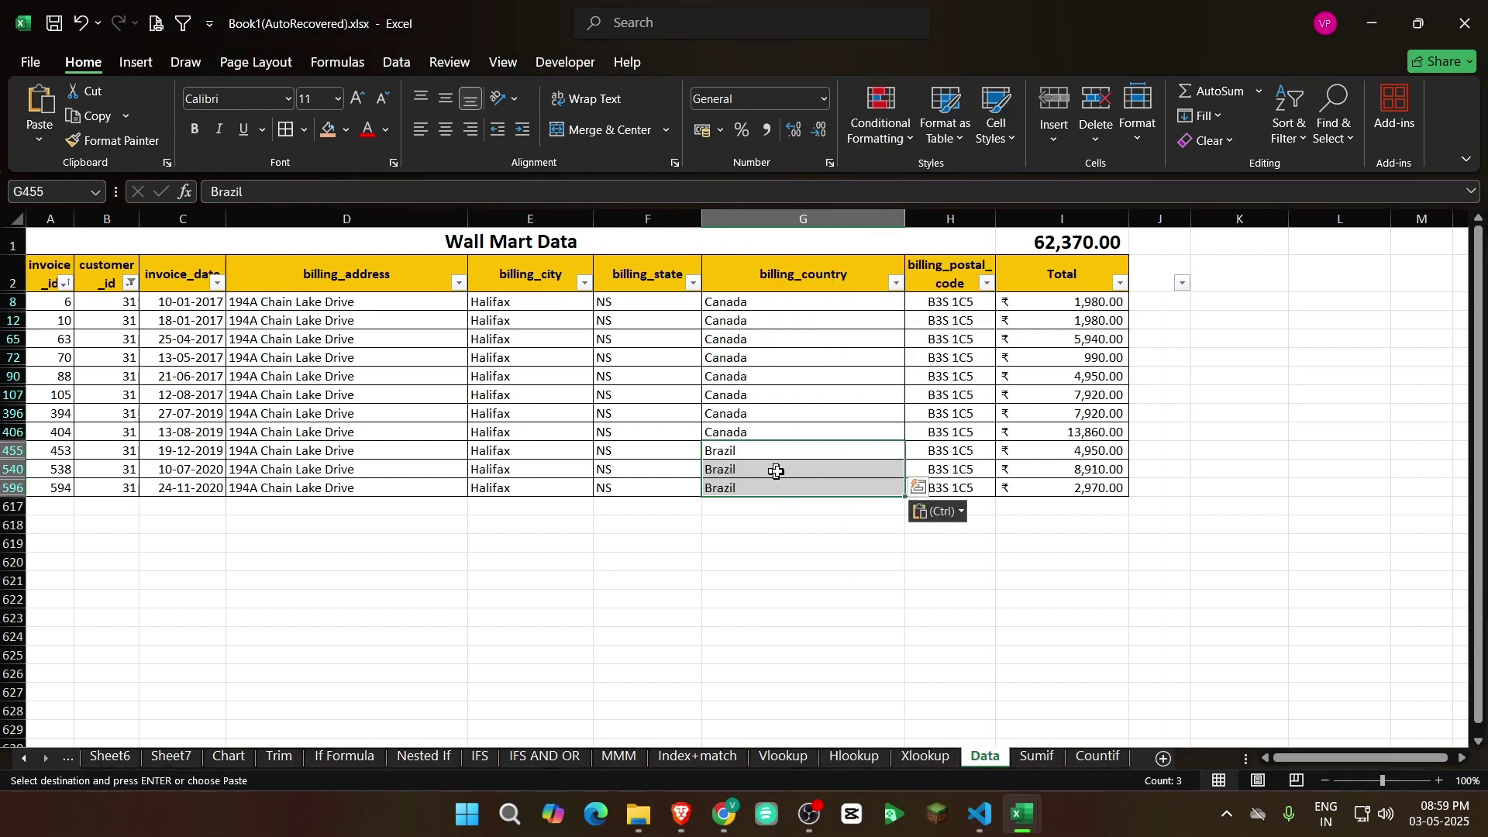
Sum the totals of the three Brazil rows, autofit columns F and G on the Sumif sheet, and compare the Brazil results
drag(1069, 451, 1061, 487)
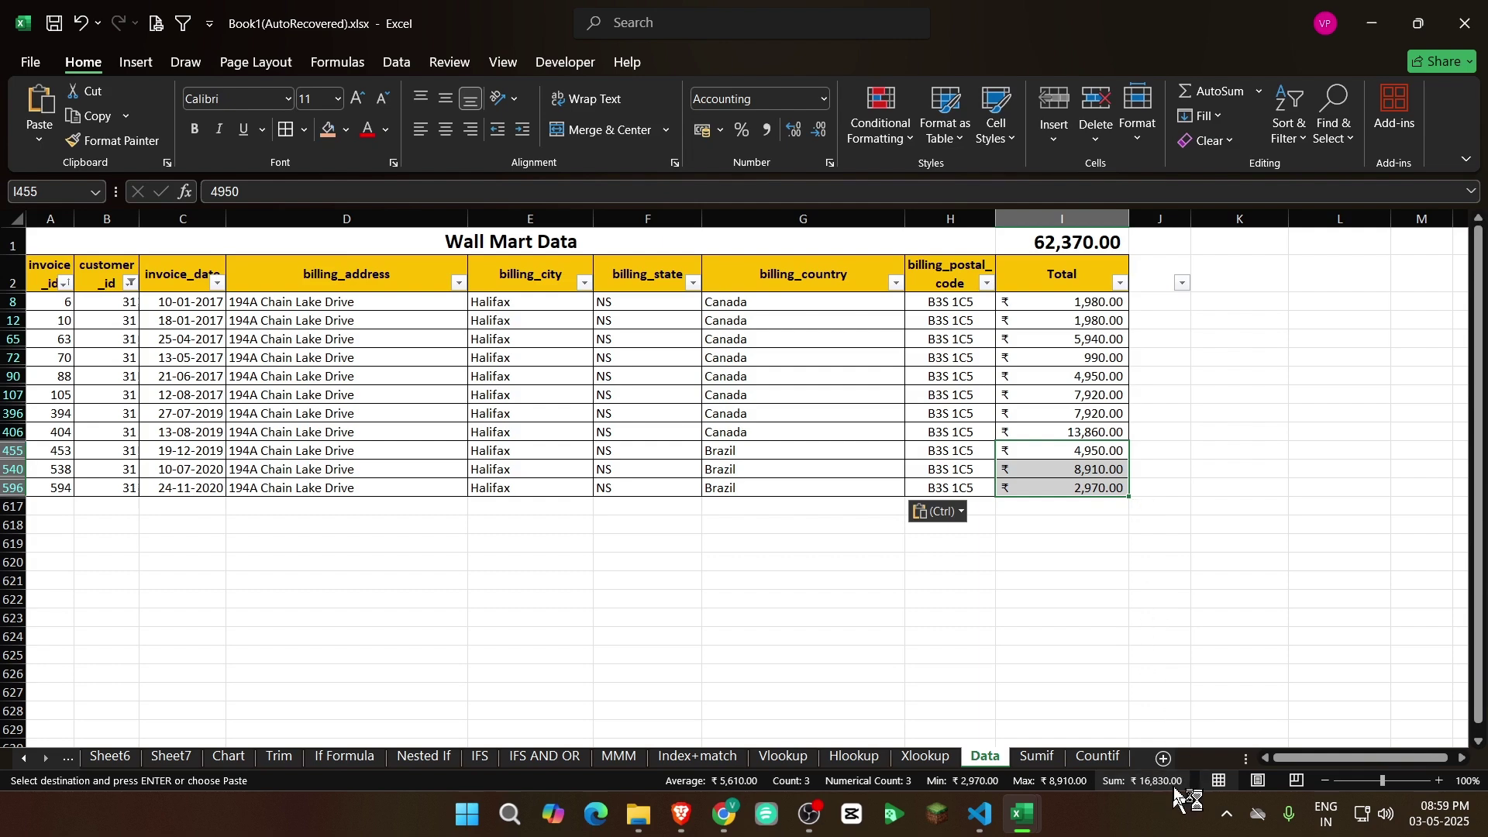
click(1053, 759)
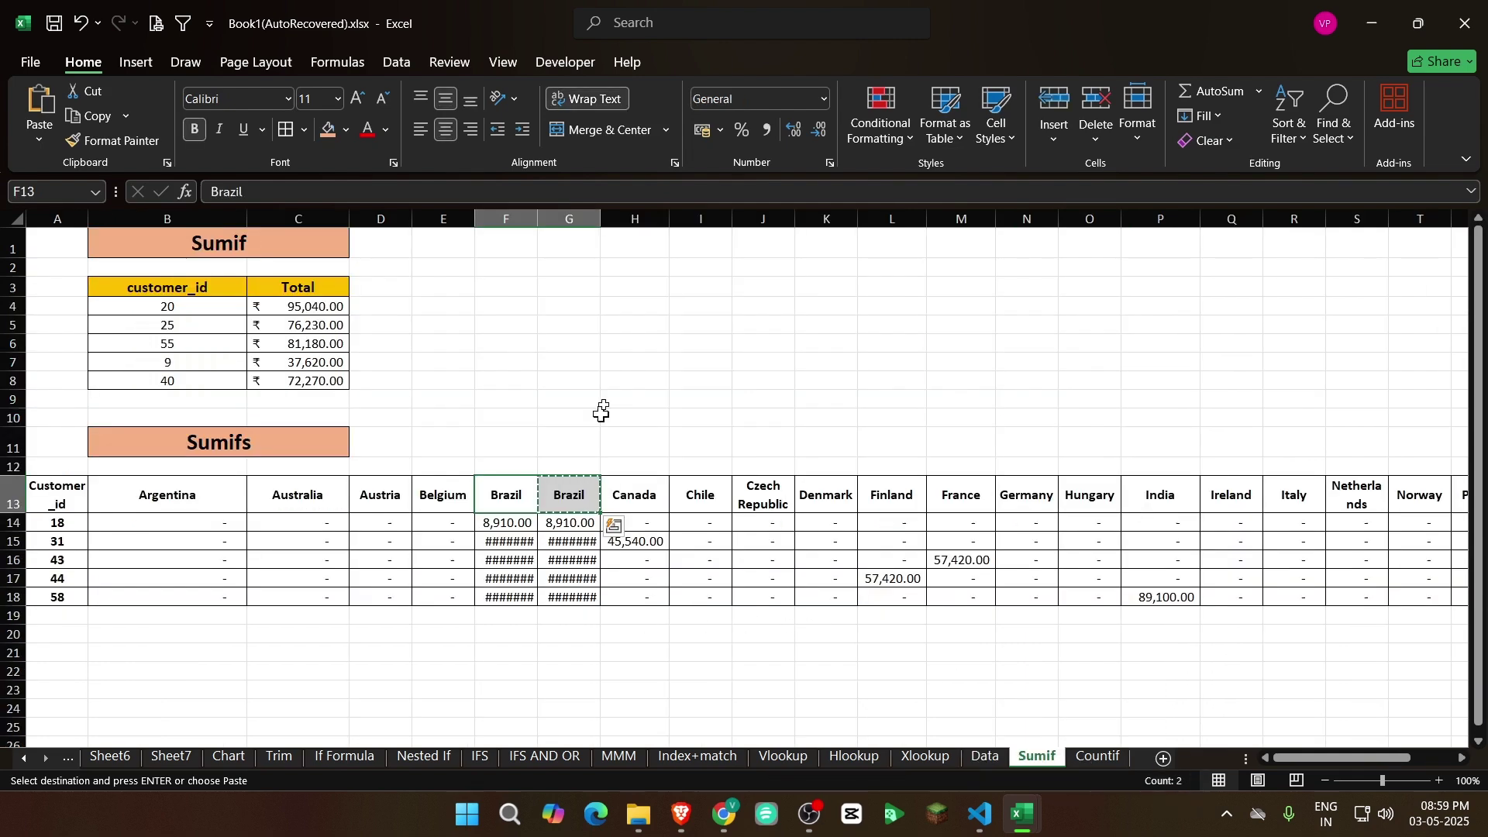
double_click(540, 226)
double_click(606, 223)
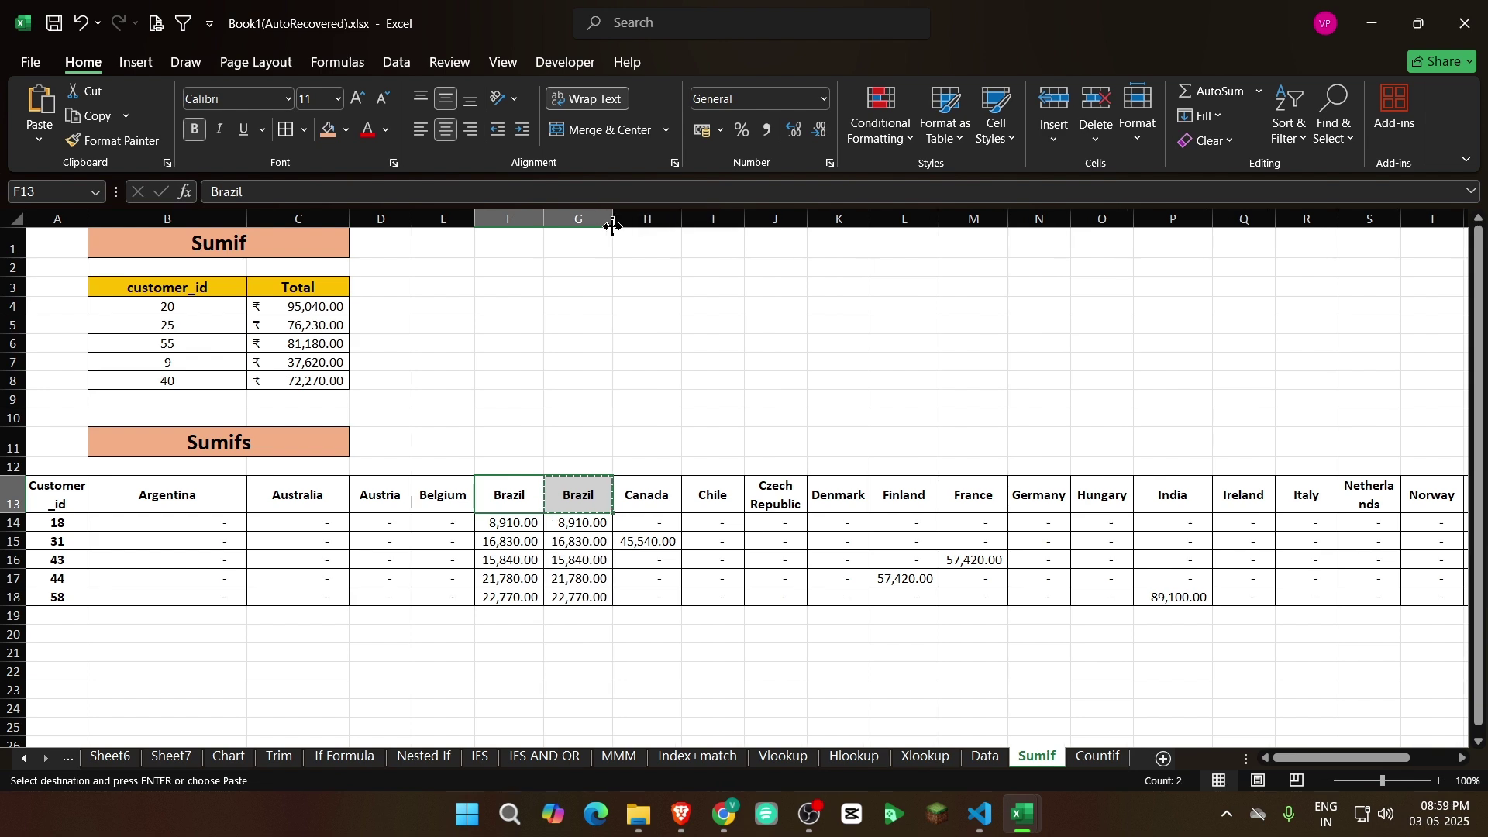
key(Right)
key(Down)
key(Down)
key(Down)
key(Up)
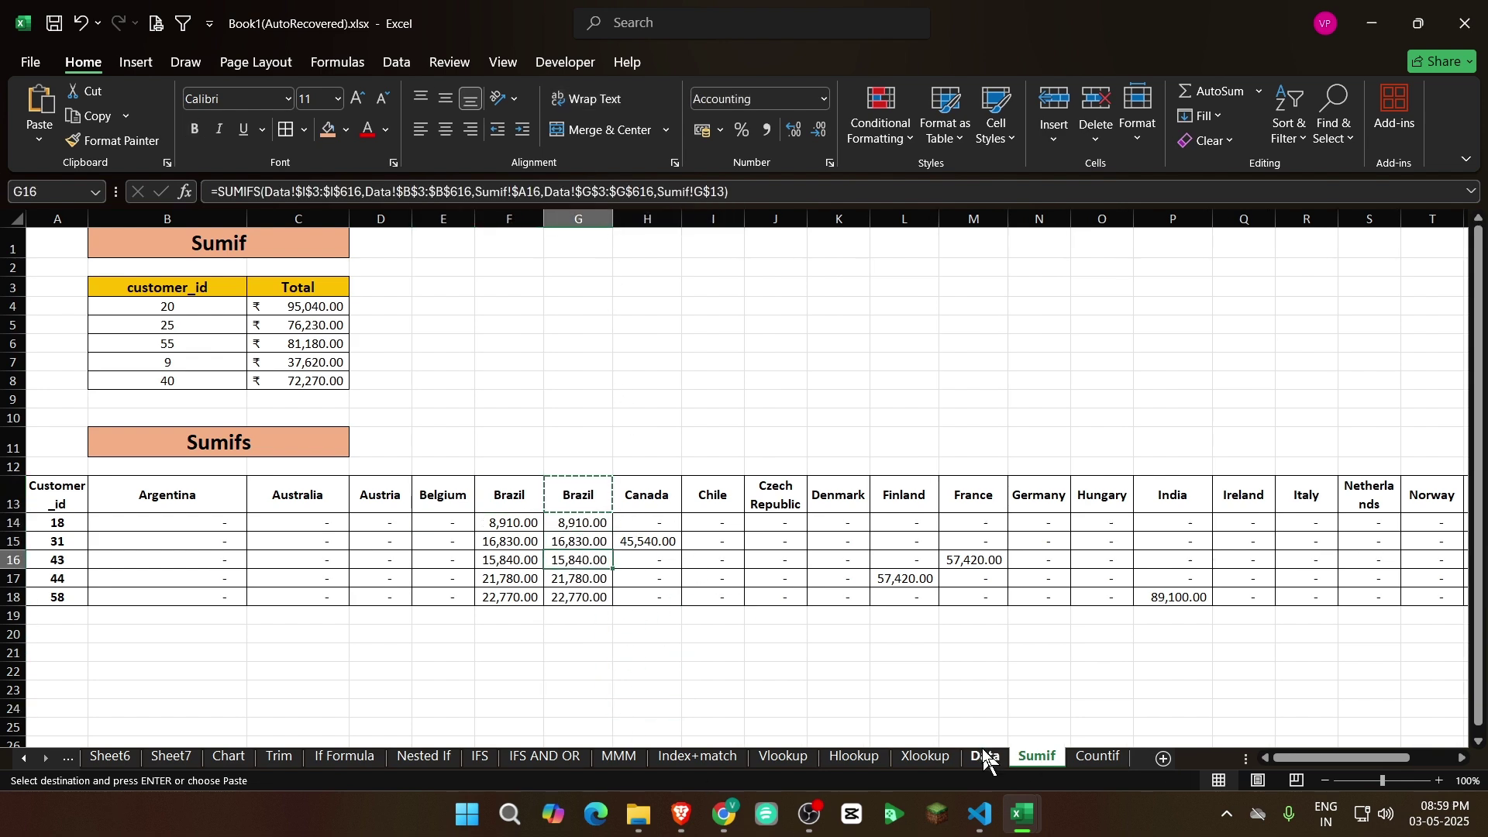
Undo the column autofit and the Brazil paste in the billing_country column
click(985, 757)
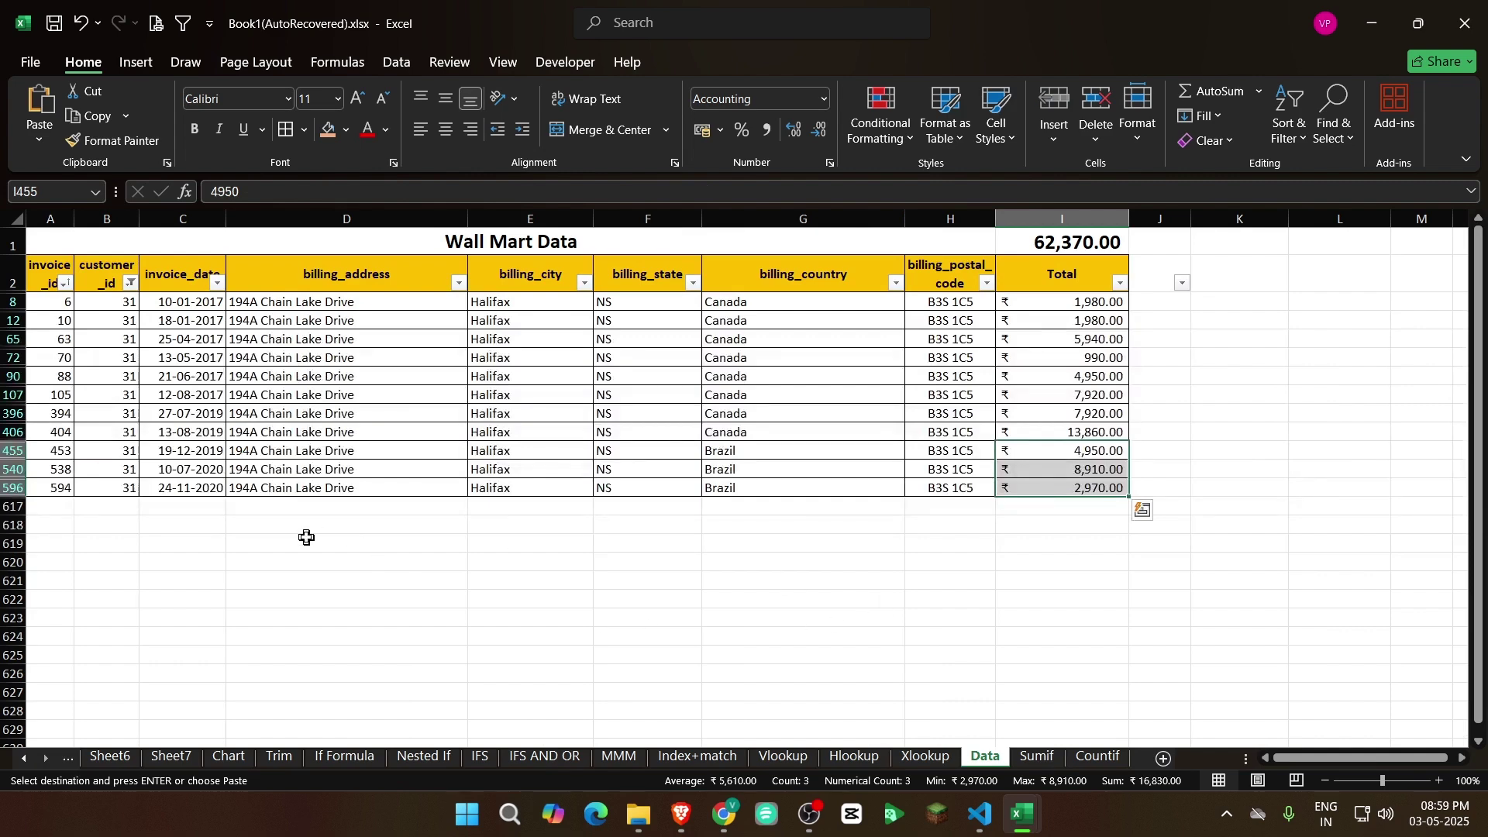
key(ctrl+z)
key(ctrl+z)
key(ctrl+z)
key(ctrl+z)
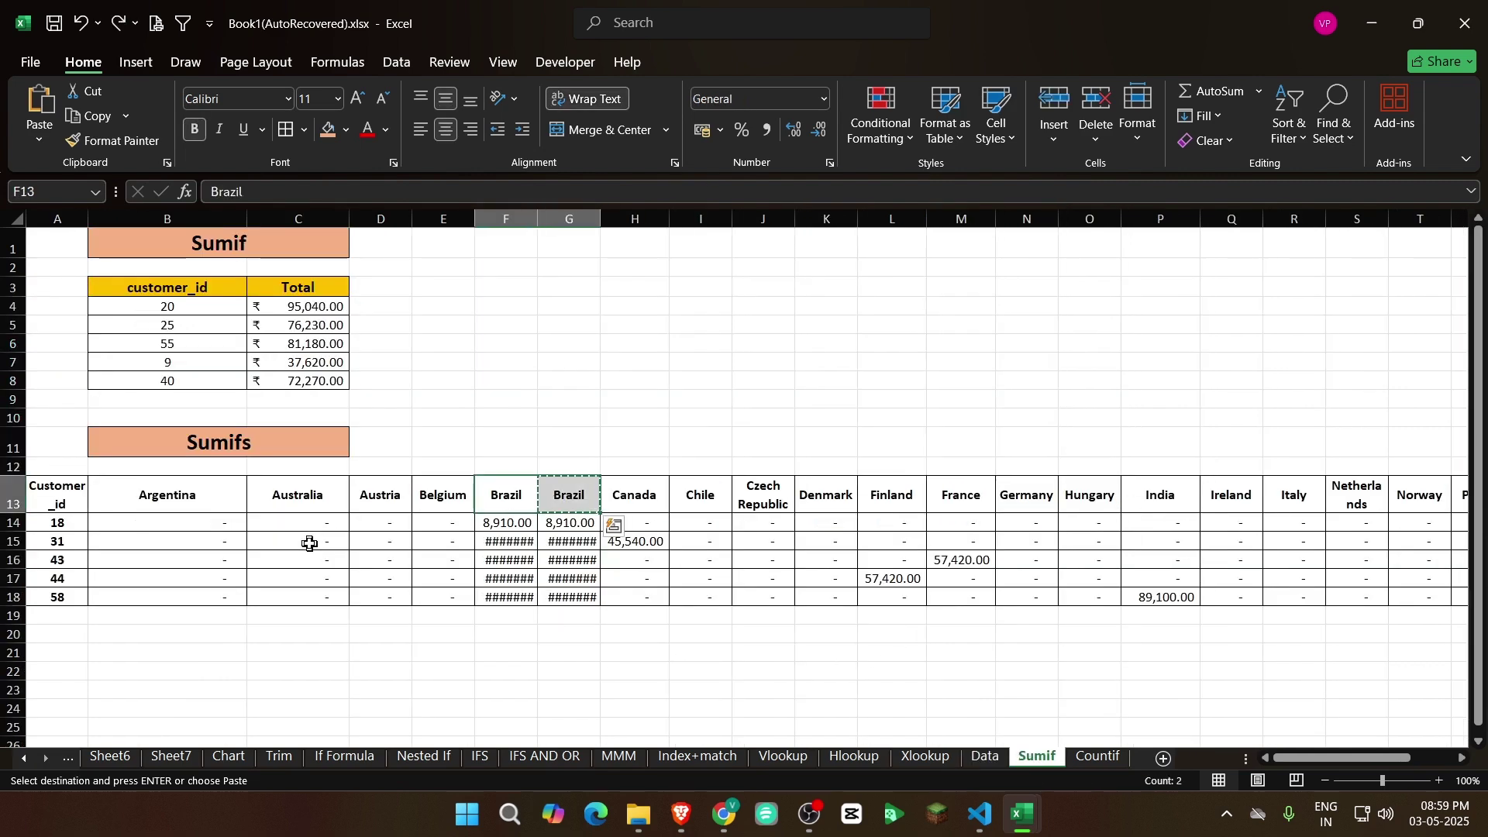
key(ctrl+z)
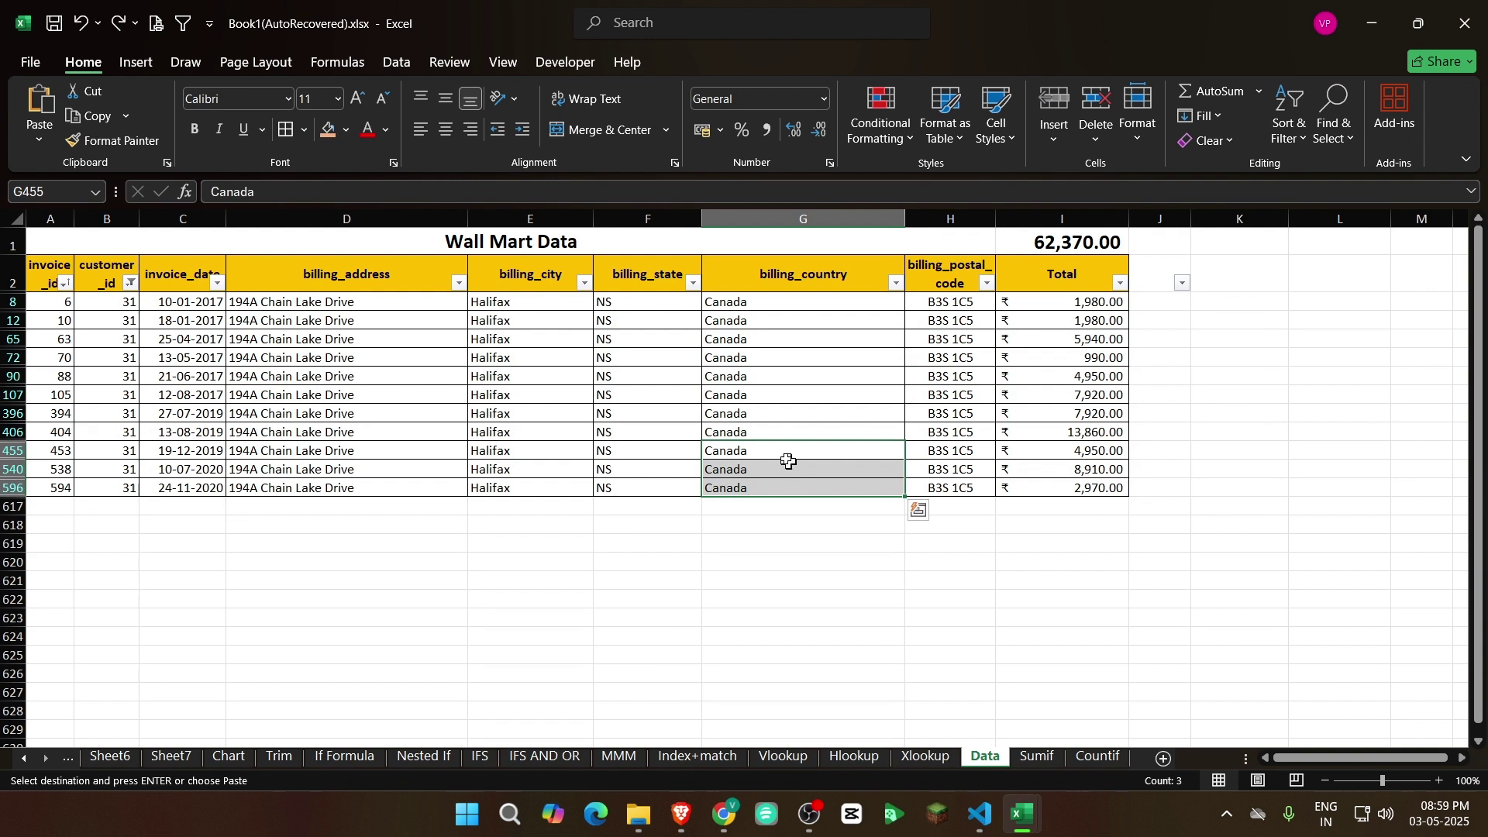
key(ctrl+z)
Enter Brazil in G455 on the Data sheet and copy it individually into G540 and G596
text(Brazil)
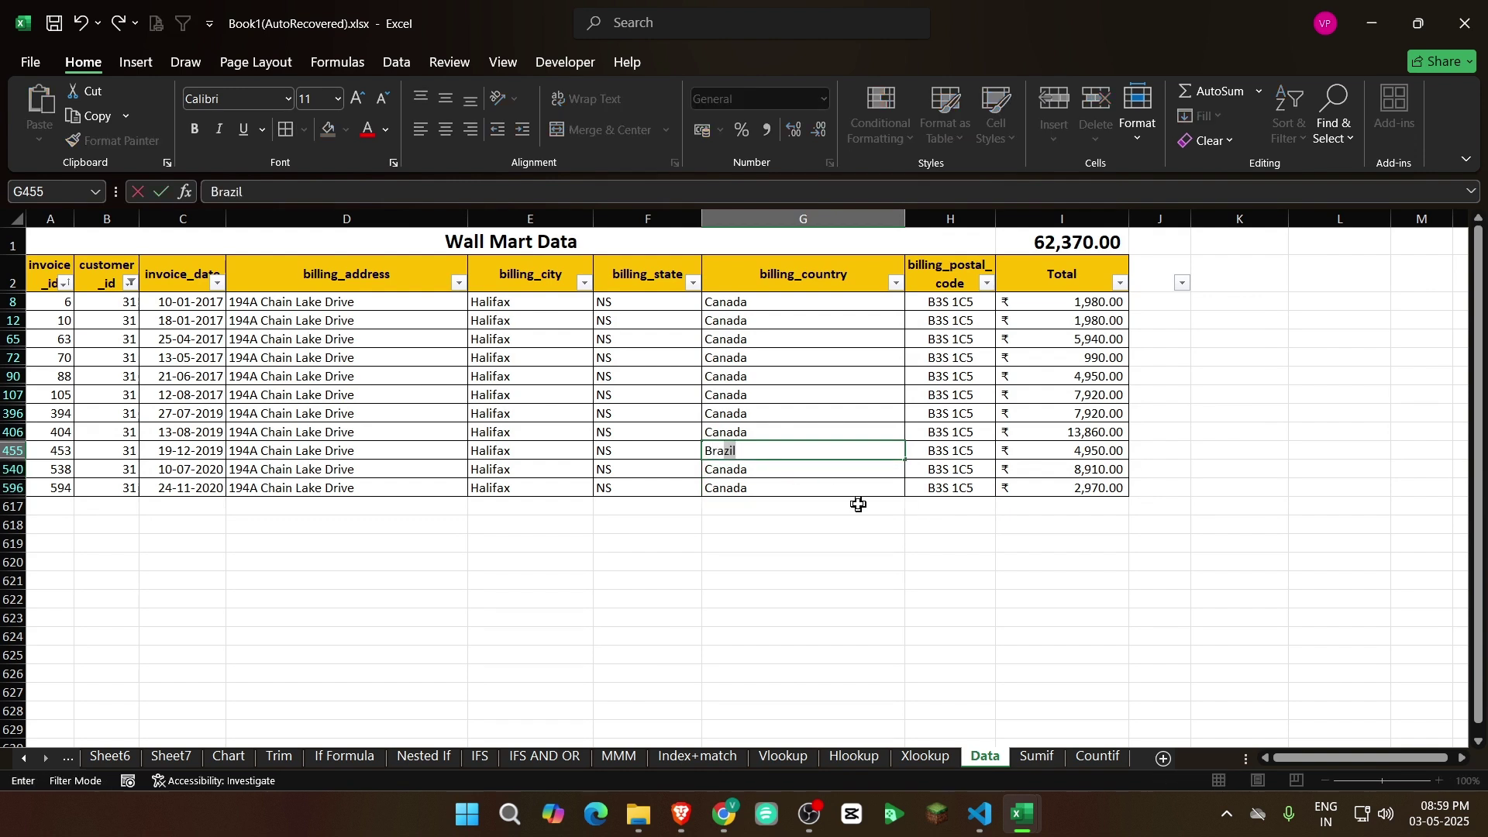
key(ctrl+Return)
key(ctrl+c)
key(Down)
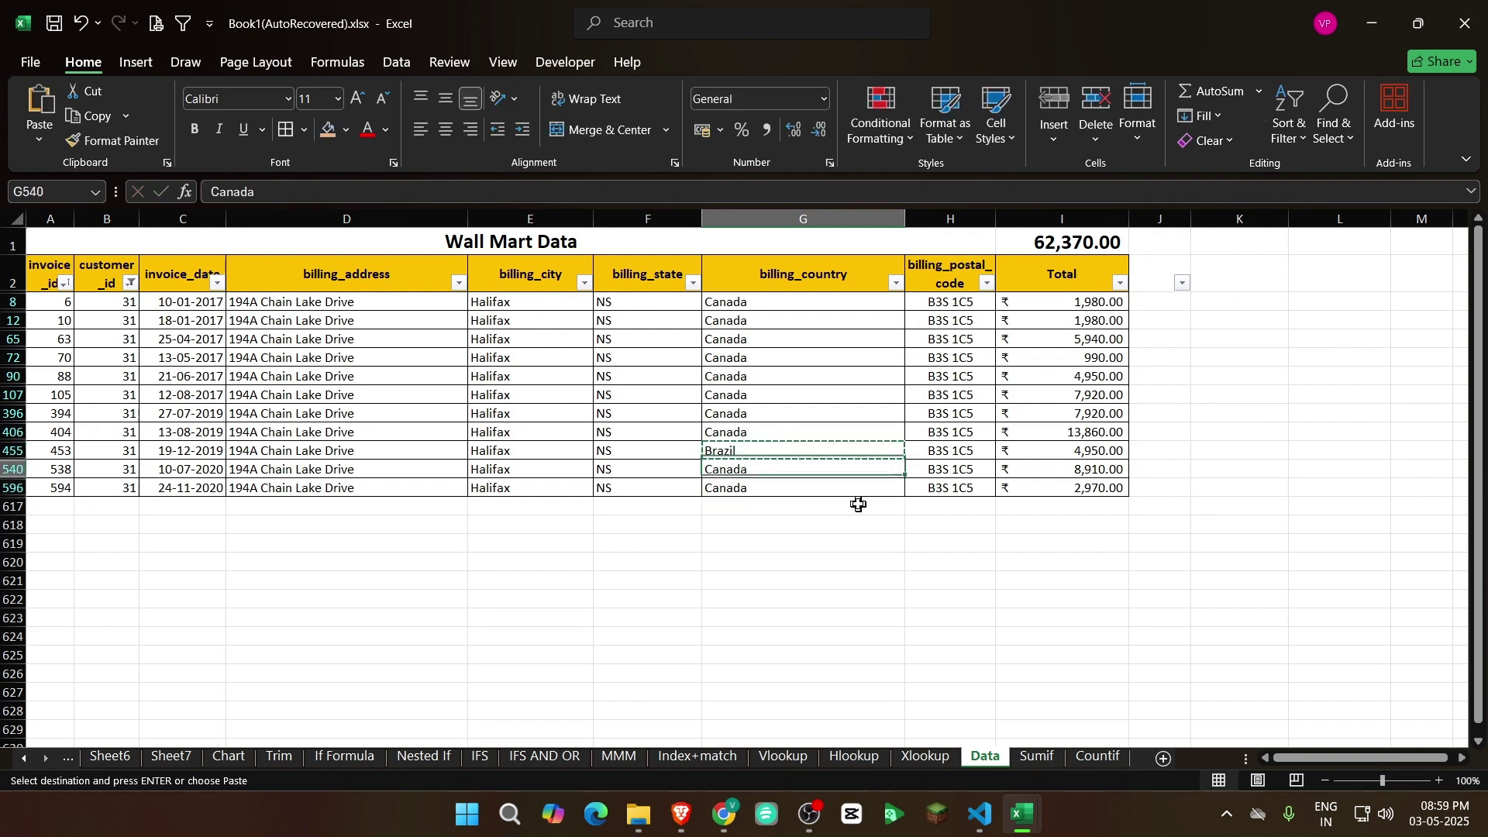
key(ctrl+v)
key(Down)
key(Return)
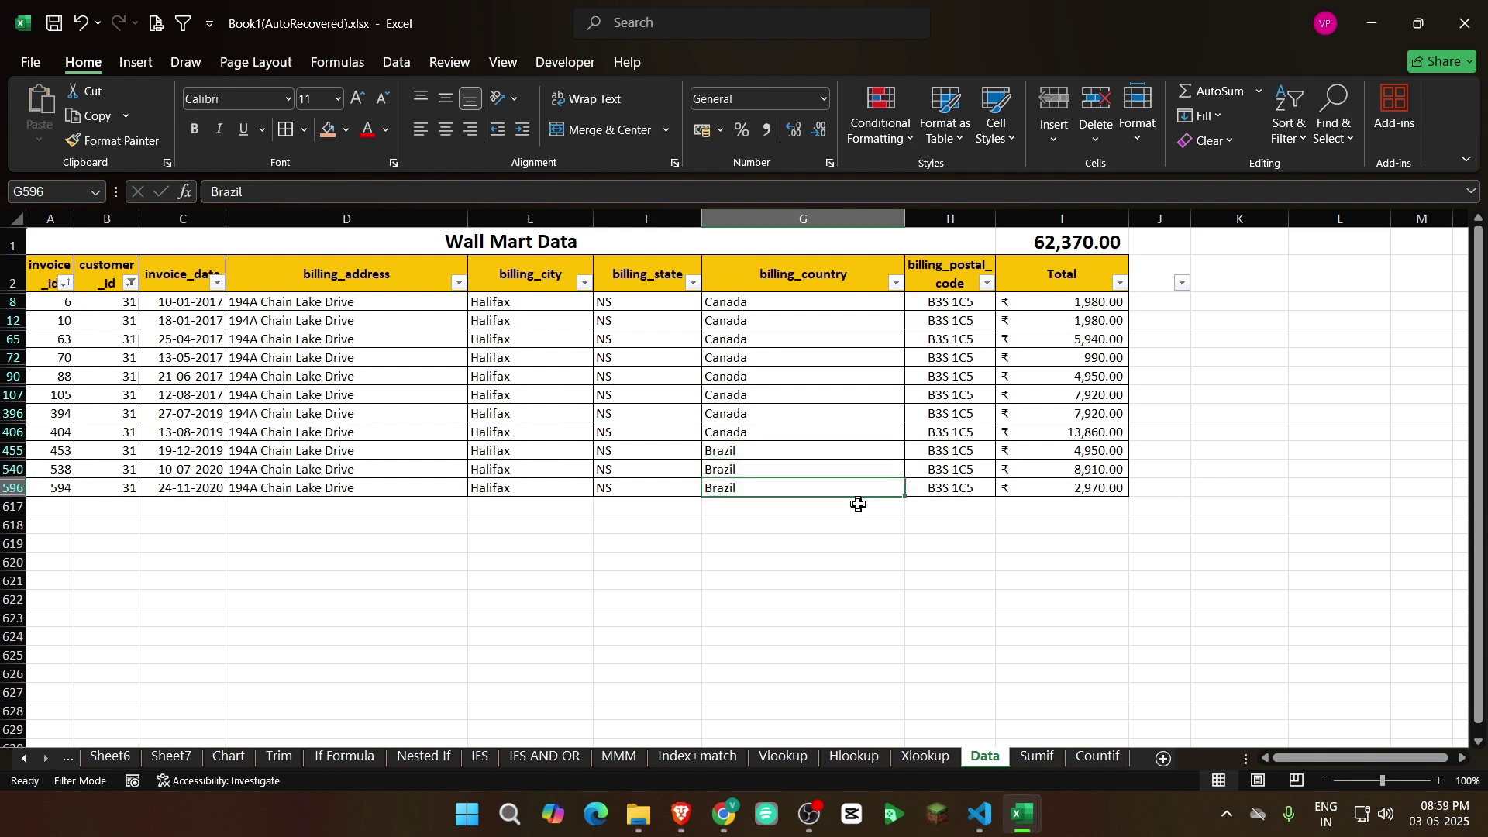
Widen columns F and G on the Sumif sheet and check customer 31's Brazil totals against the Brazil rows on the Data sheet
click(735, 450)
drag(12, 450, 23, 494)
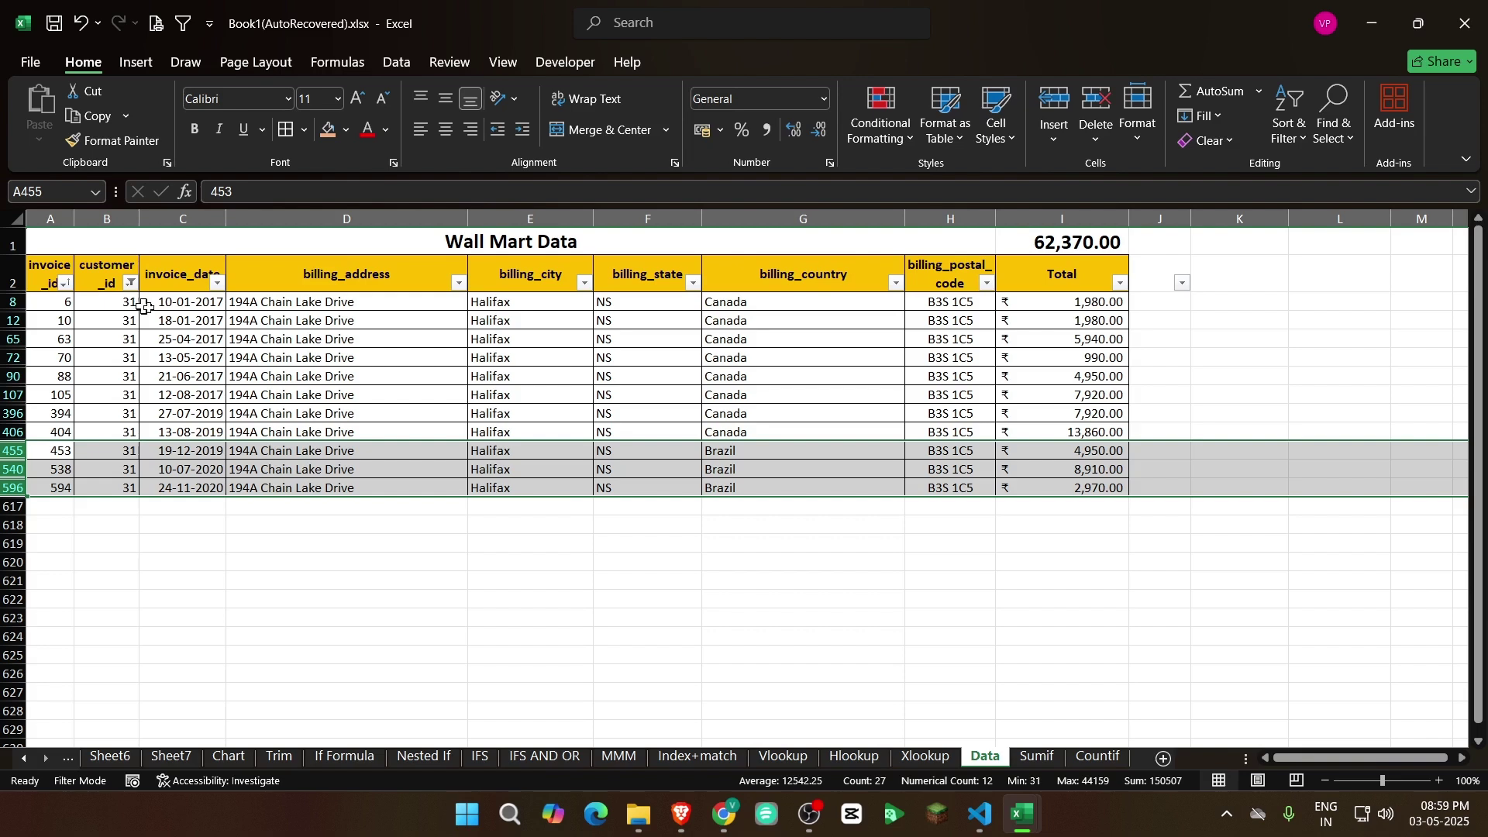
click(1037, 756)
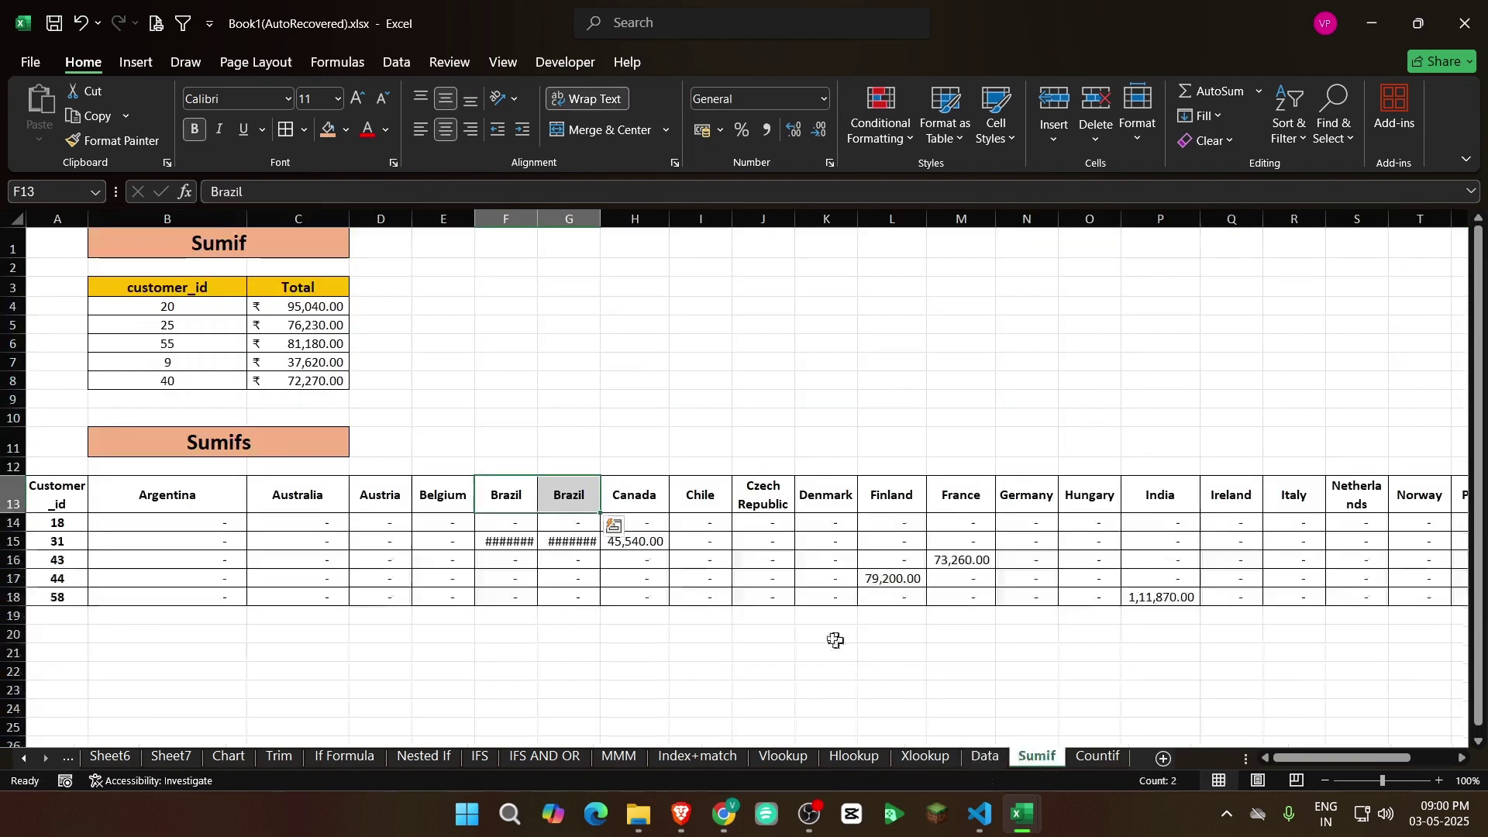
drag(536, 229, 612, 224)
click(581, 558)
click(581, 540)
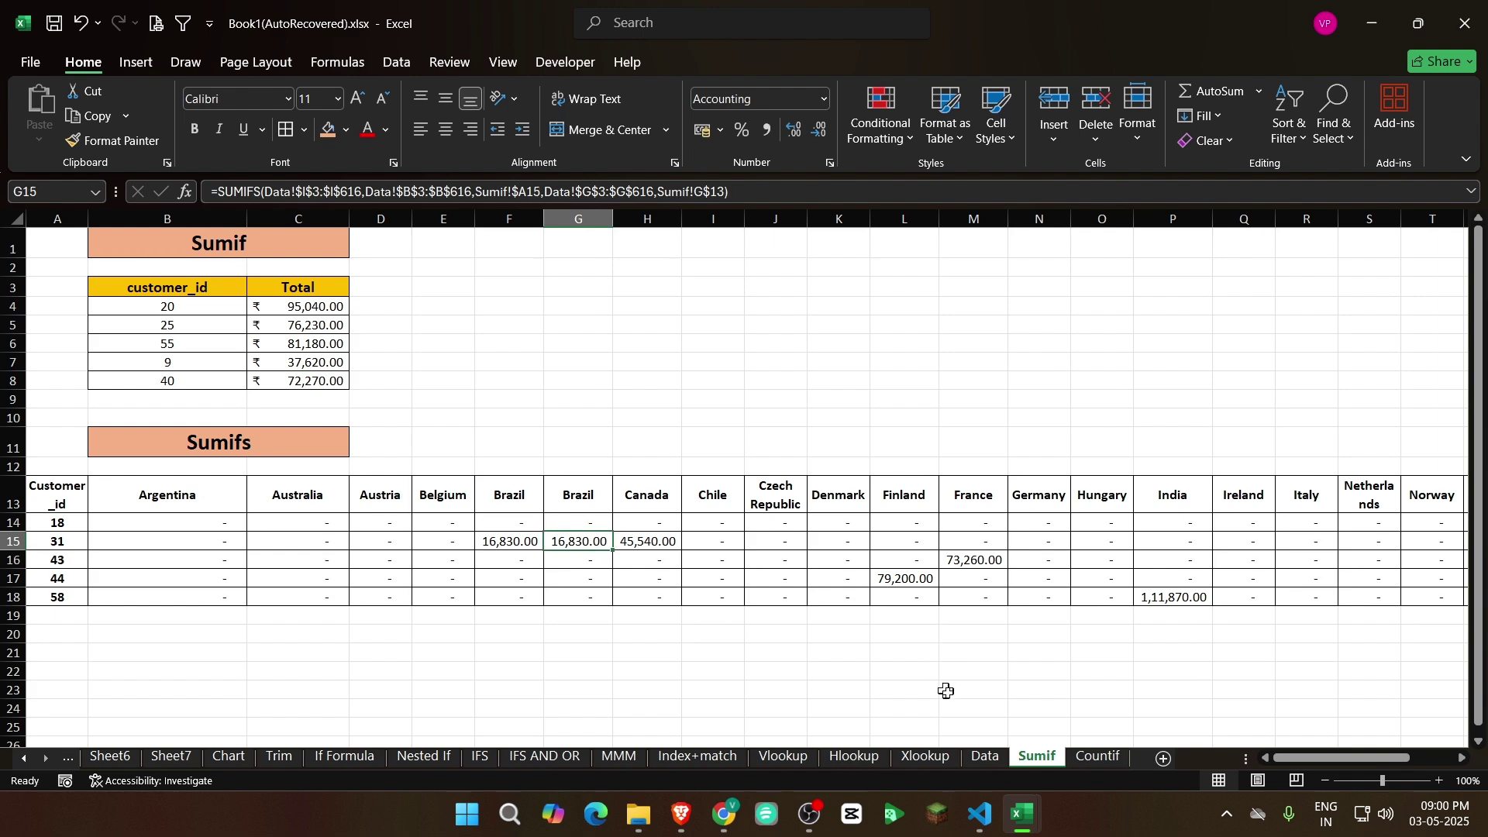
click(985, 755)
click(758, 450)
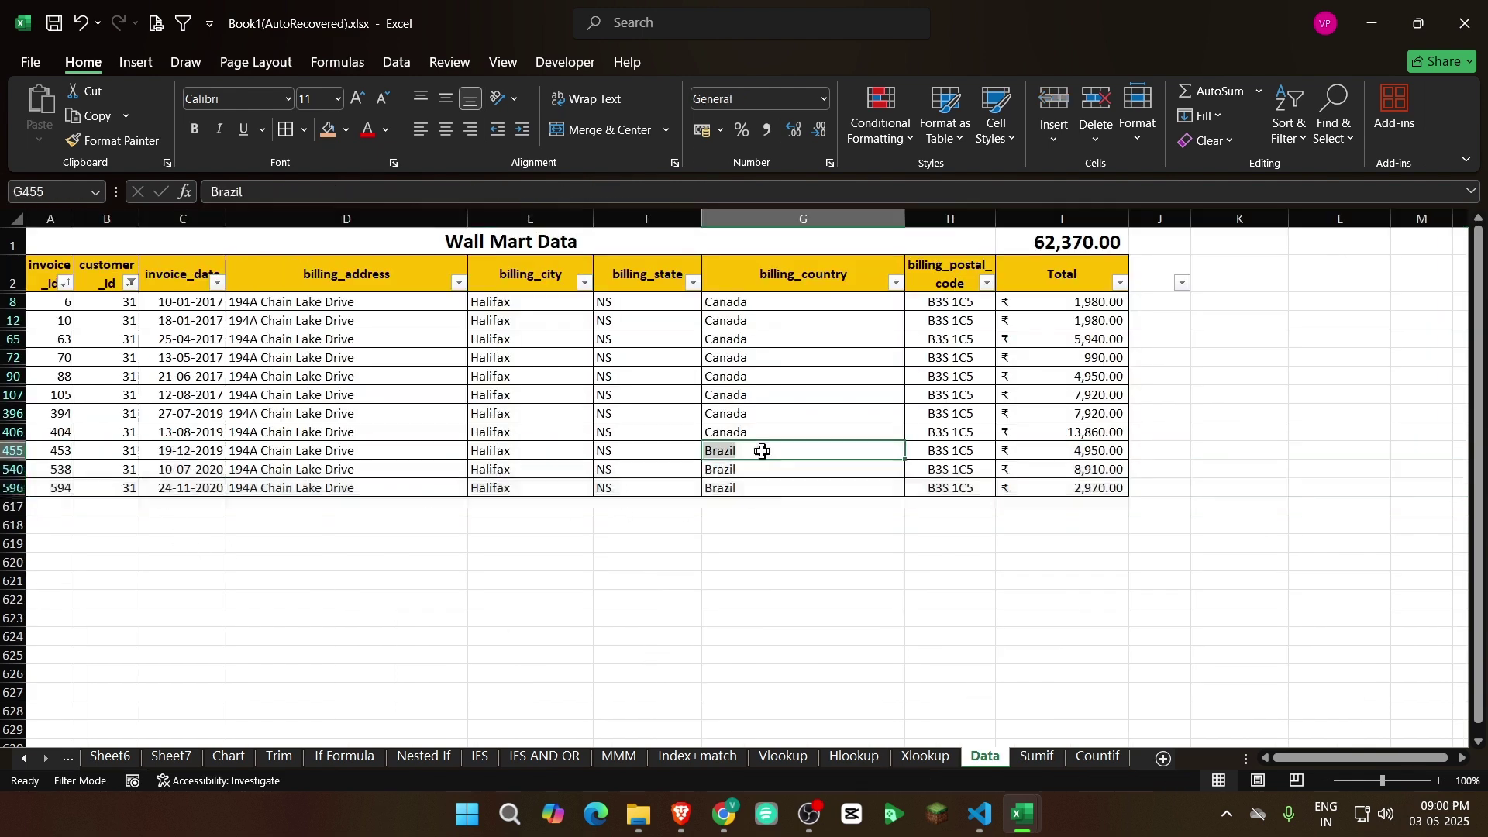
click(1036, 756)
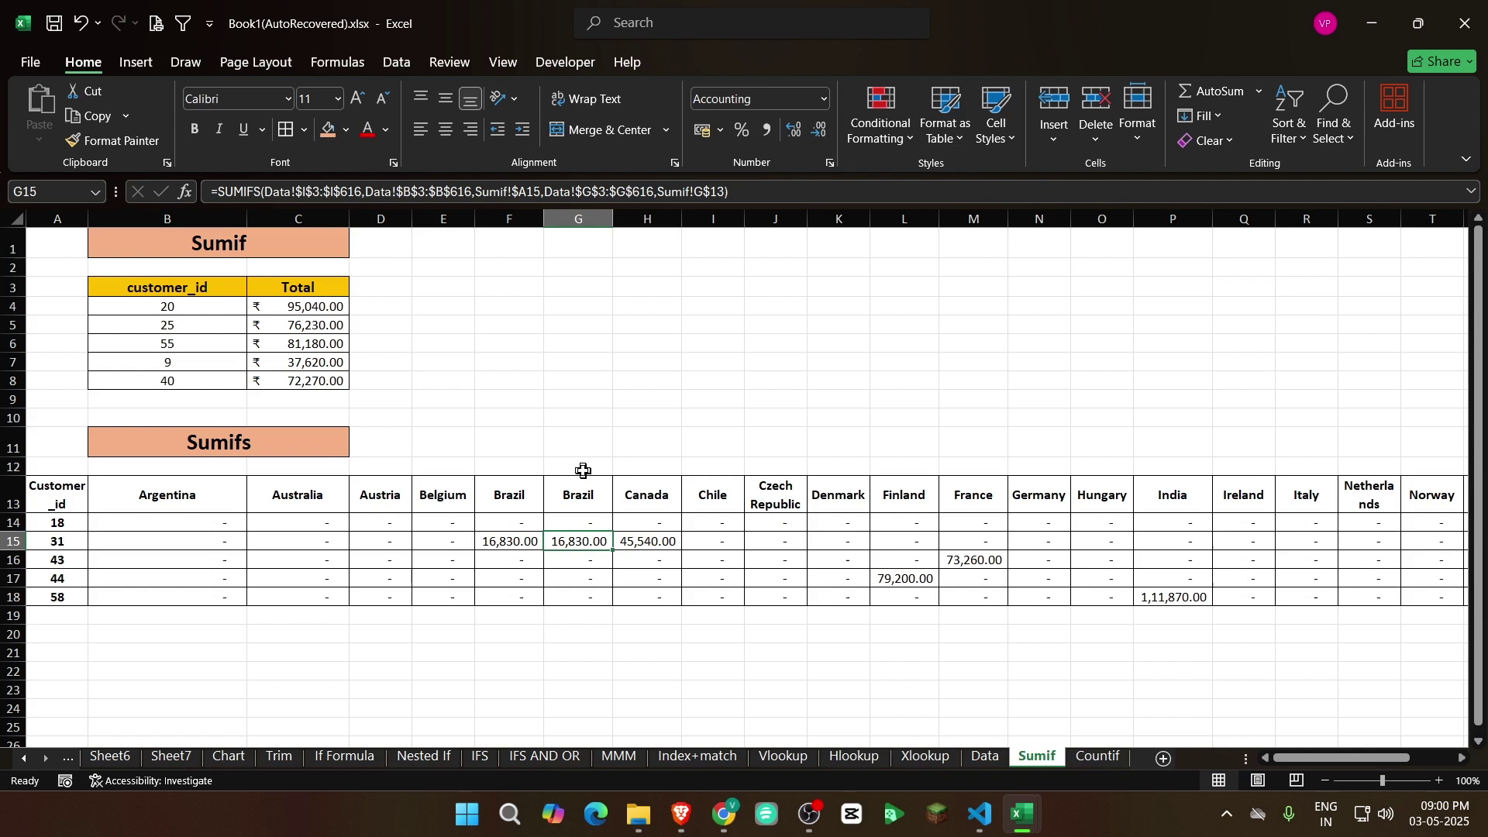
Delete the duplicate Brazil column G from the Sumifs table
click(585, 207)
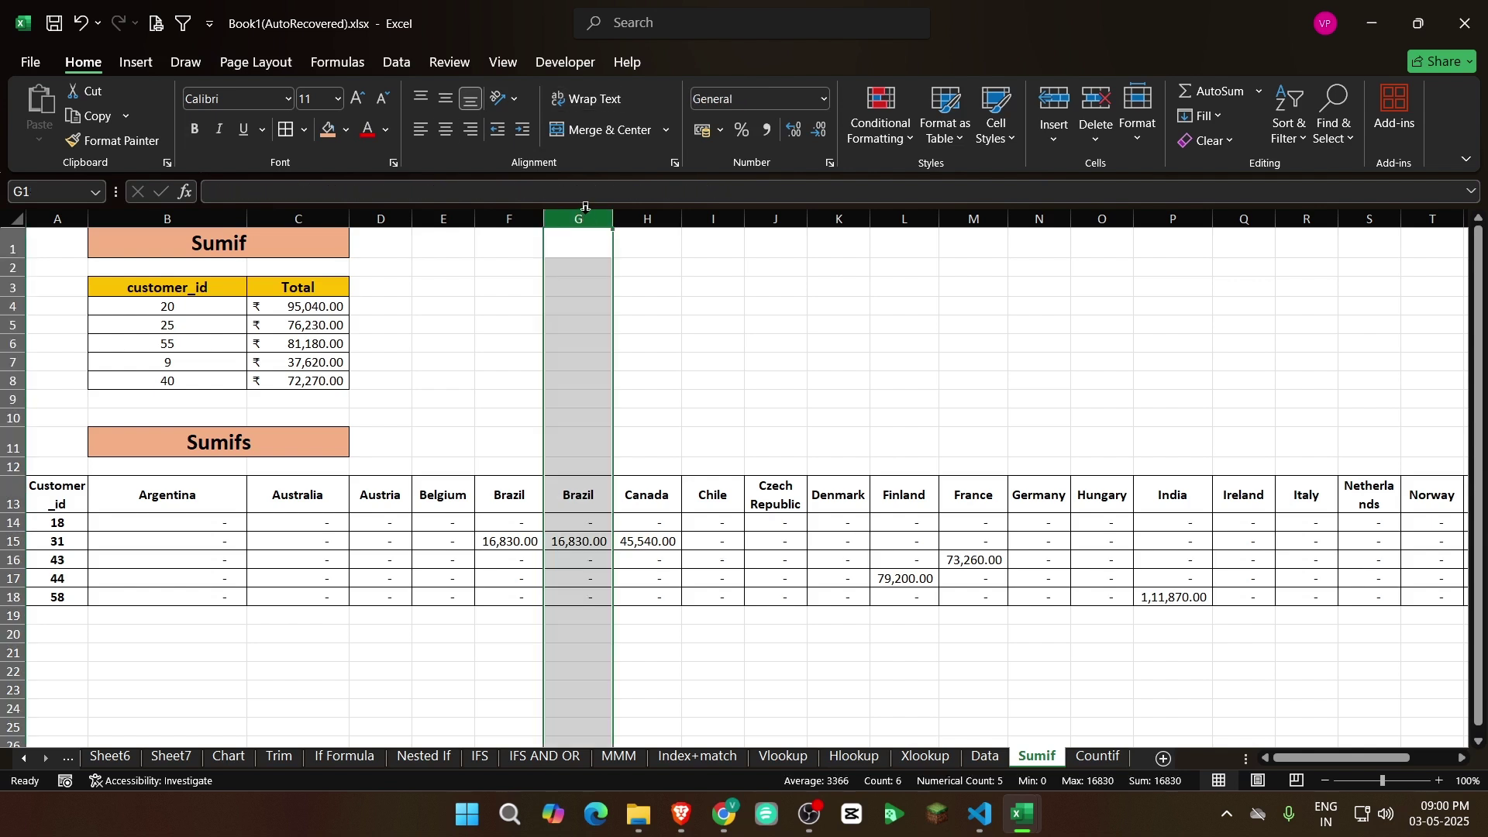
key(ctrl+minus)
click(546, 542)
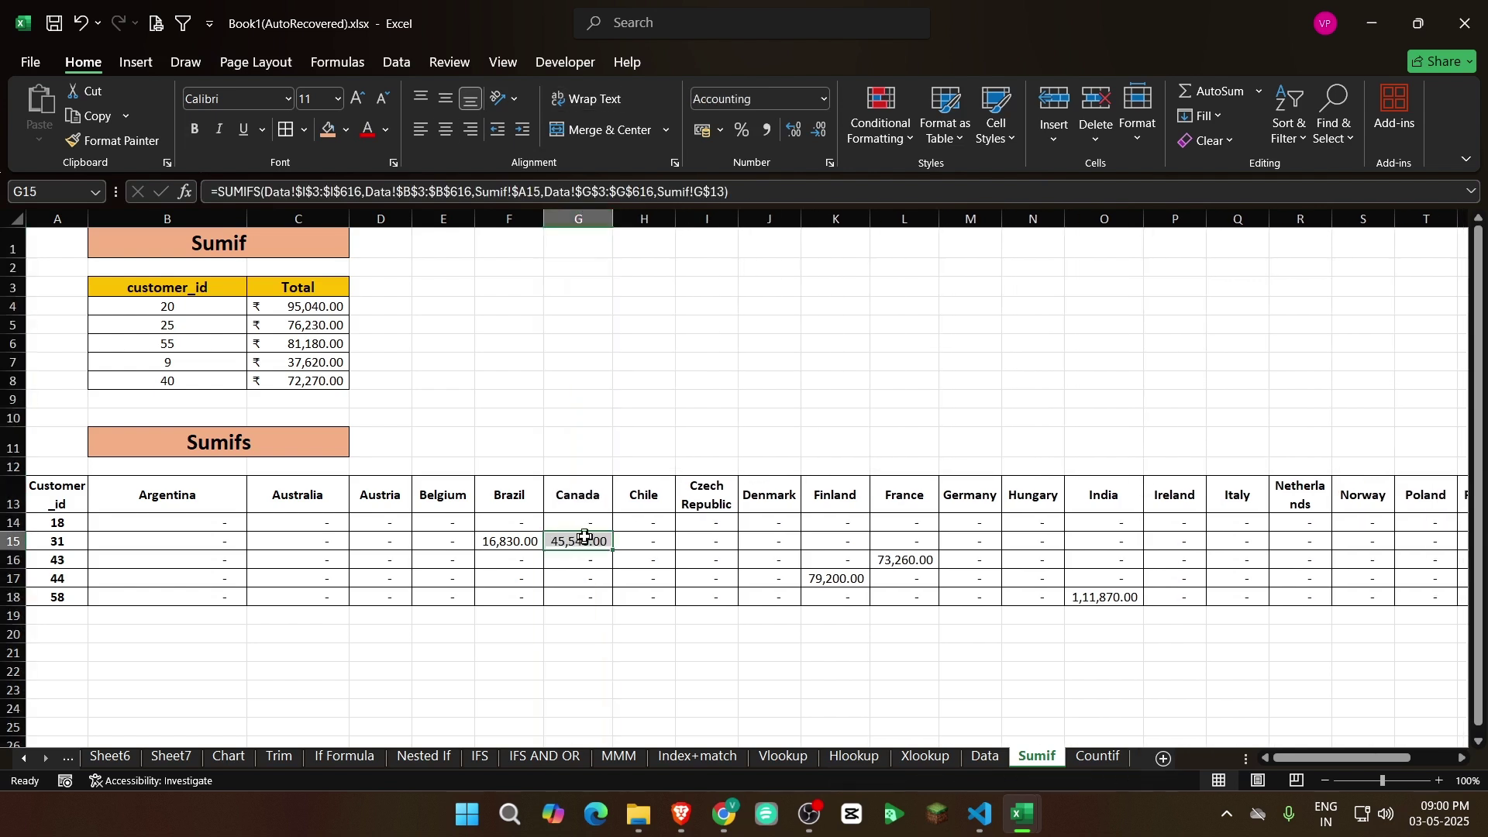
Review customer 31's Brazil and Canada totals in the Sumifs table along with their neighbouring cells and headings
click(529, 501)
click(558, 521)
click(575, 541)
click(707, 648)
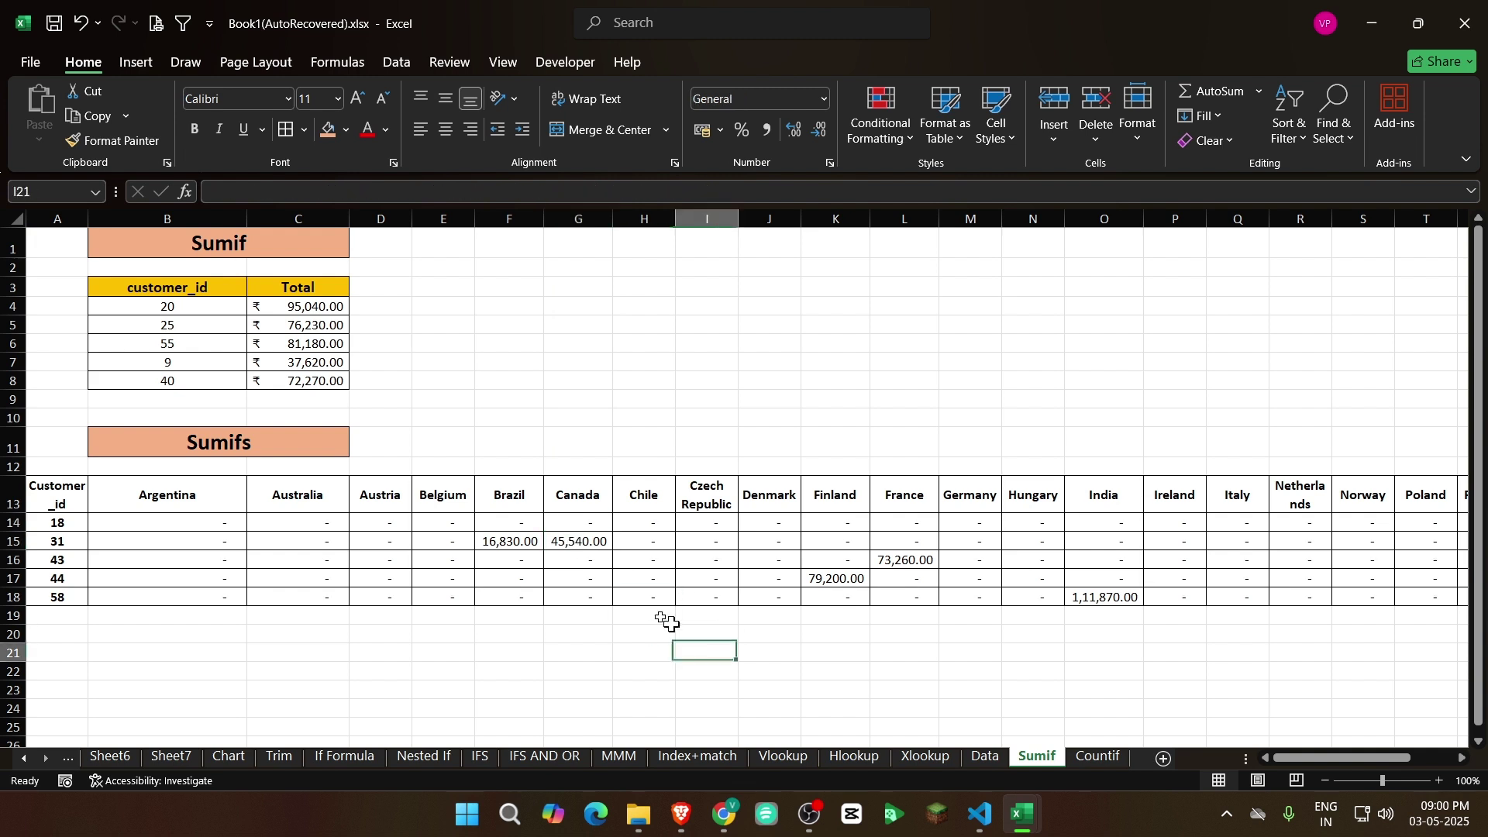
click(497, 540)
click(582, 542)
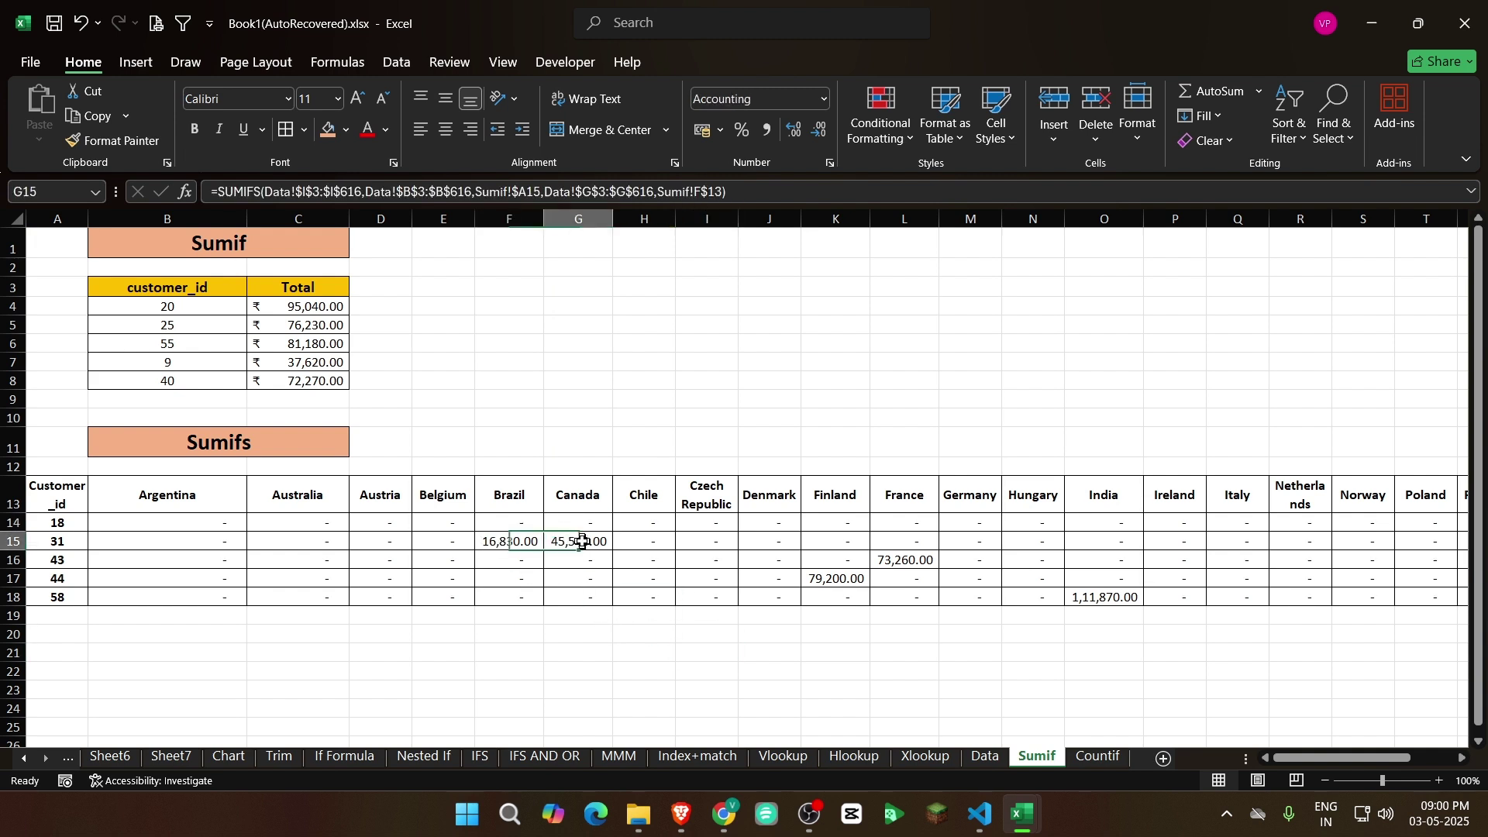
mouse_move(1379, 761)
mouse_down()
mouse_move(1410, 763)
mouse_move(1372, 762)
mouse_up()
click(384, 544)
click(512, 545)
click(462, 525)
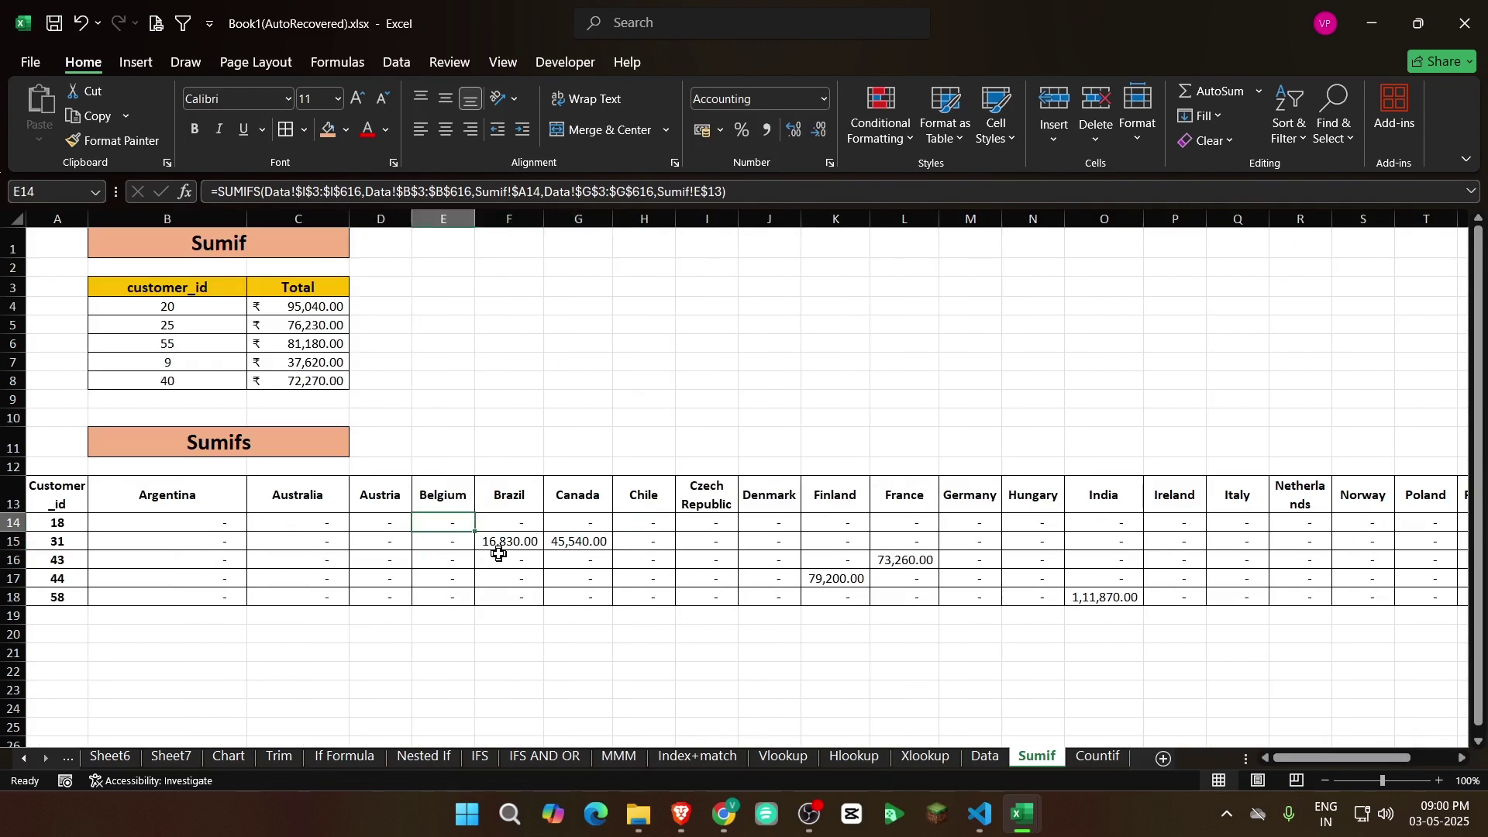
click(657, 566)
click(596, 541)
click(593, 559)
click(557, 546)
click(716, 575)
click(569, 491)
click(194, 495)
click(714, 628)
click(583, 541)
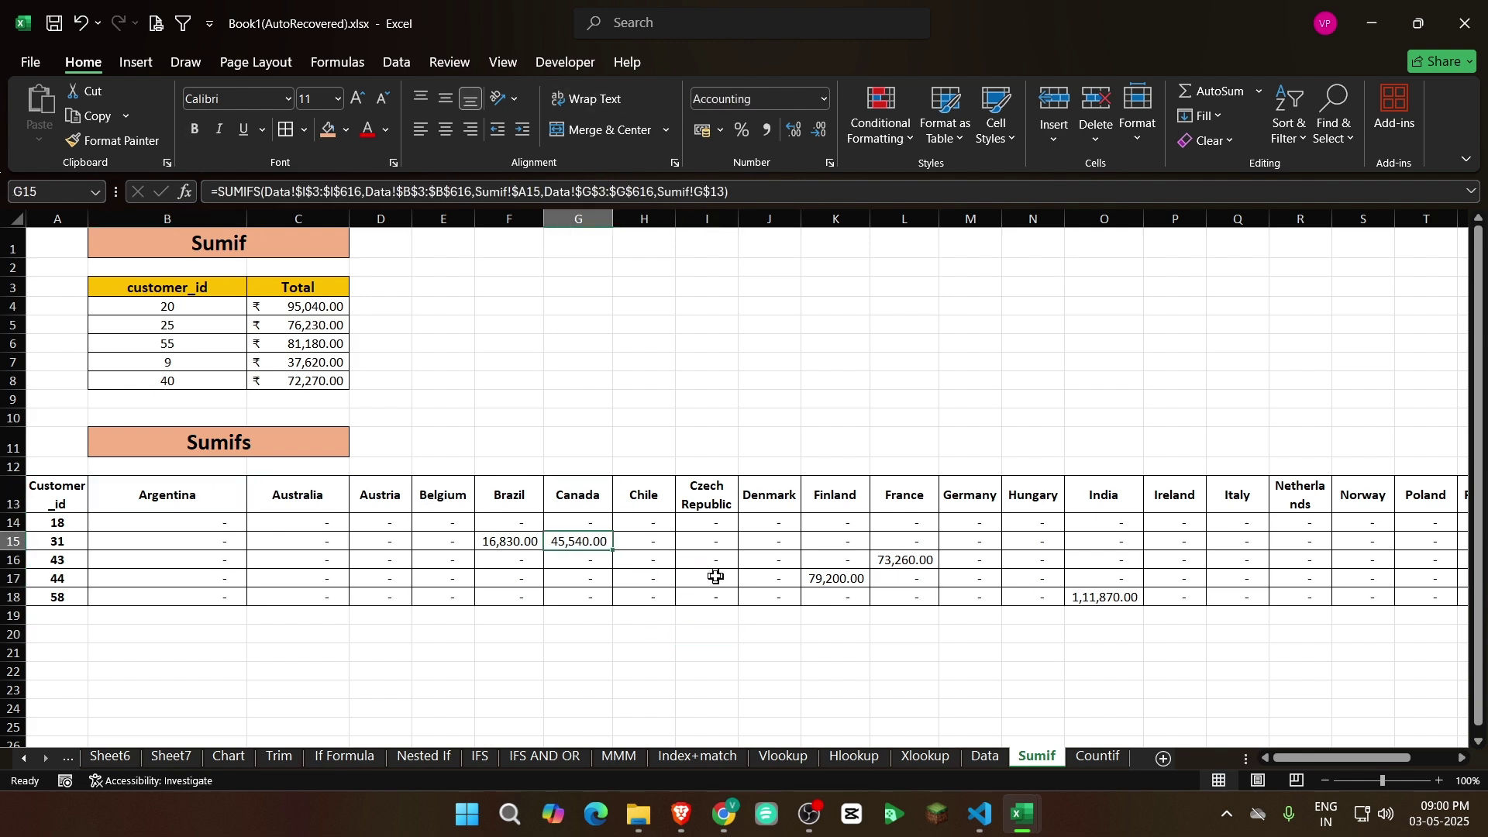
click(643, 523)
mouse_move(1321, 757)
mouse_down()
mouse_move(1362, 758)
mouse_move(1319, 758)
mouse_up()
click(505, 522)
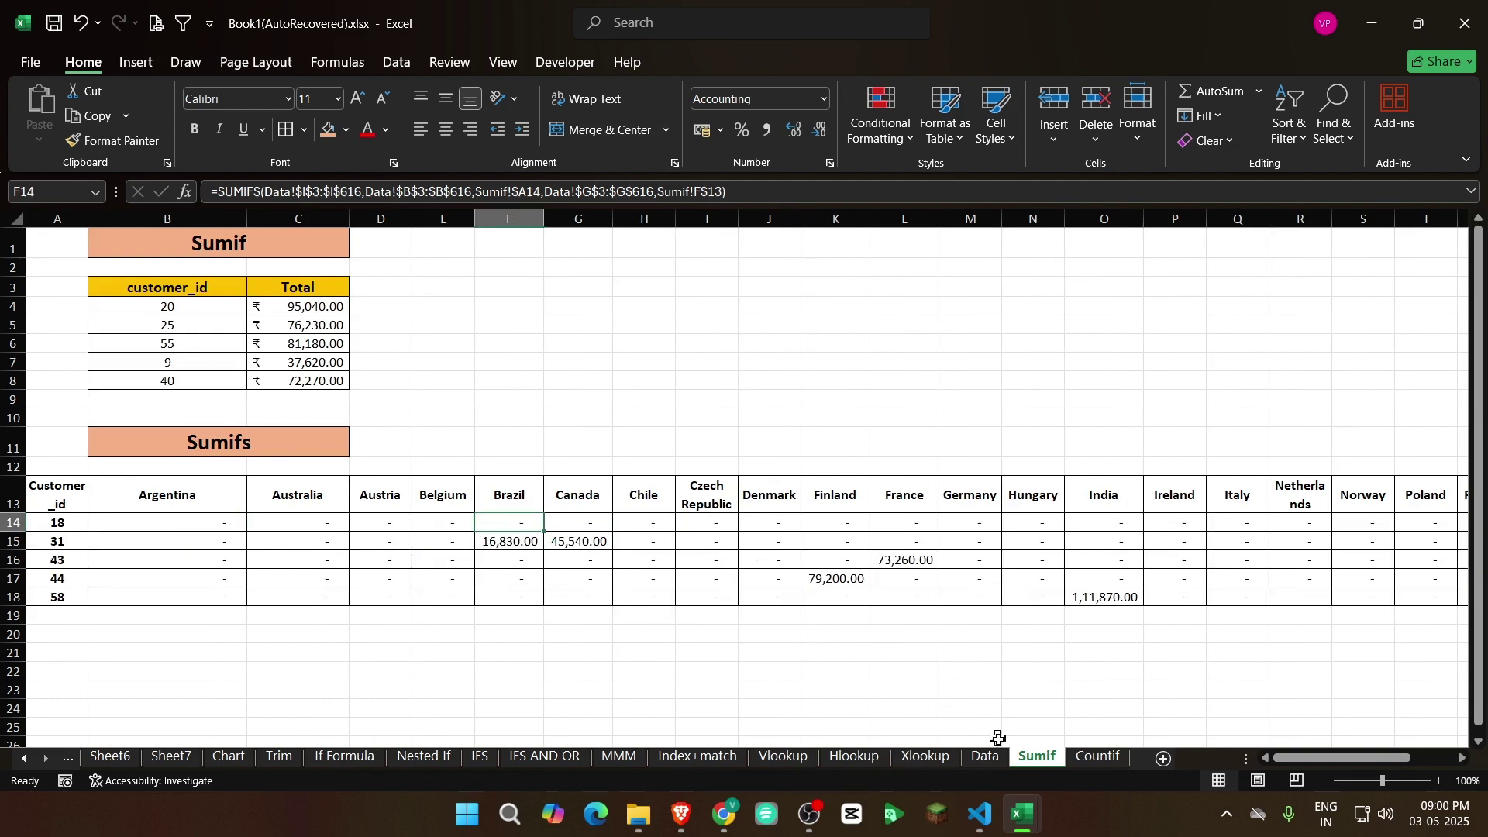
Compare the Brazil column of the Sumifs table with customer 31's billing_state entries on the Data sheet
click(985, 756)
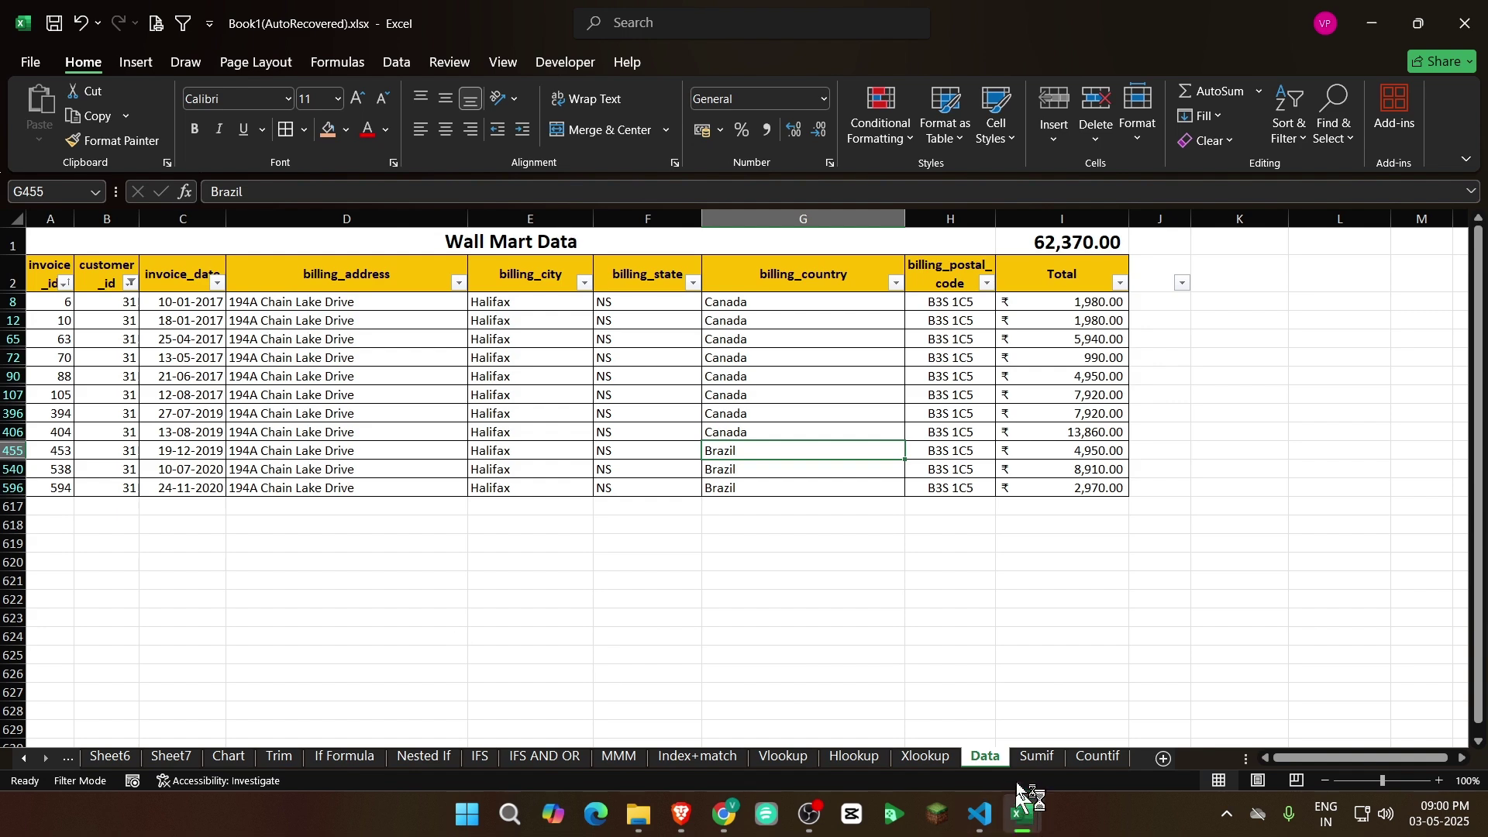
click(1037, 756)
click(515, 525)
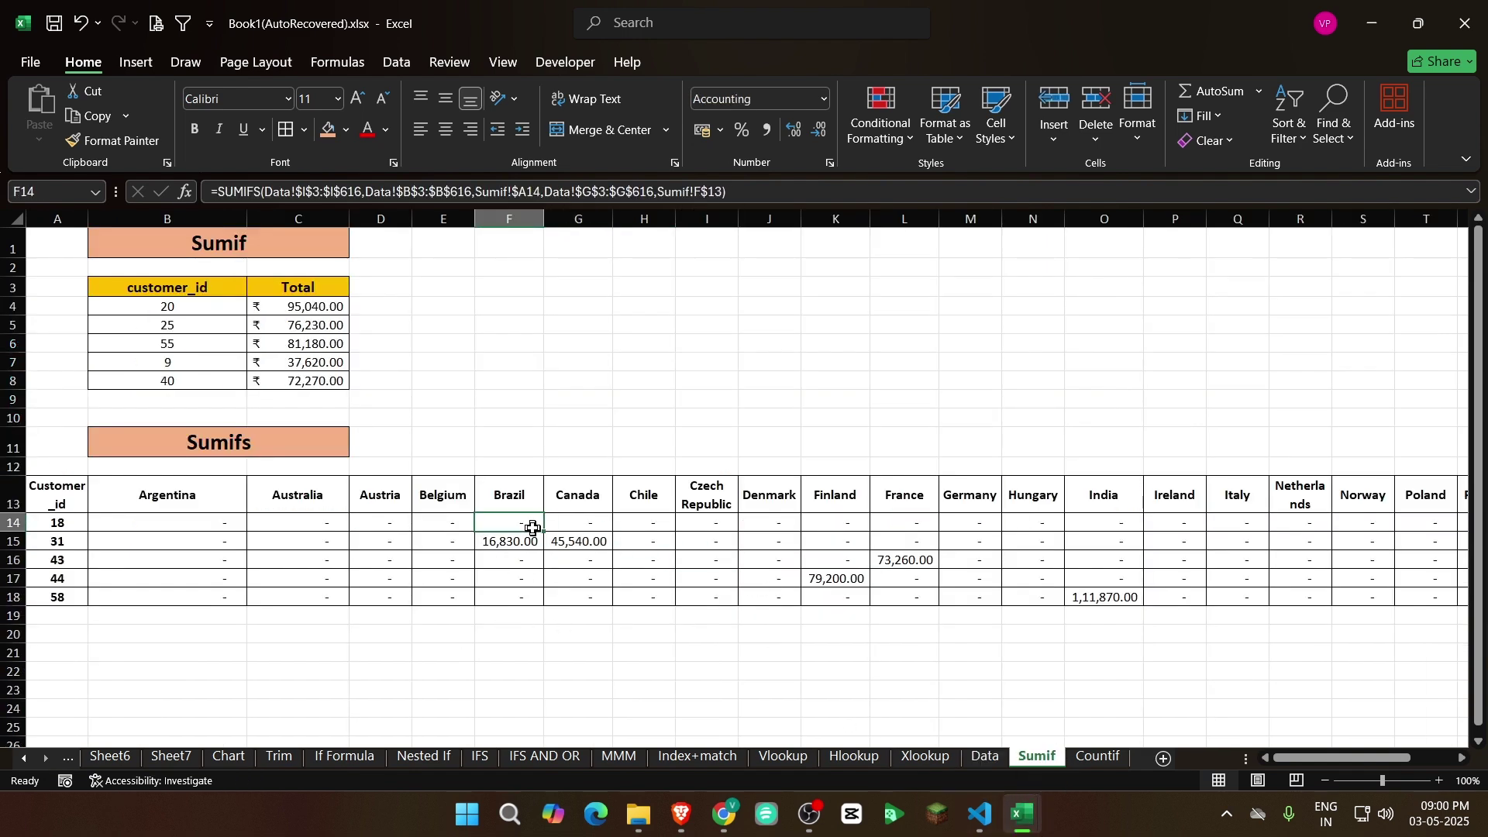
click(707, 578)
click(515, 527)
click(984, 755)
click(505, 358)
drag(614, 307, 625, 485)
click(627, 320)
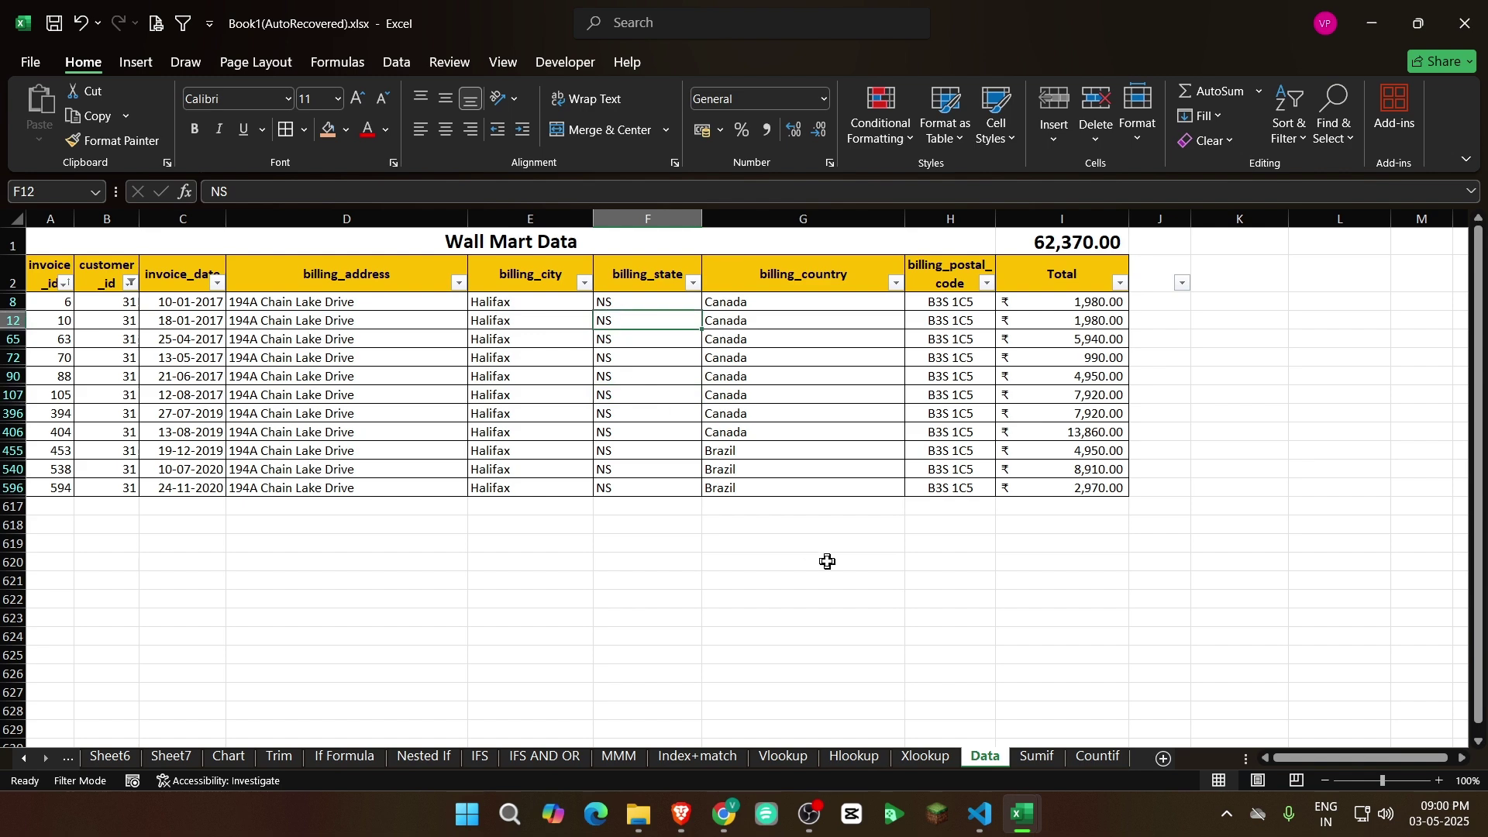
Examine the country headings in row 13 of the Sumif sheet and the empty row above them
click(1037, 756)
drag(183, 470, 1438, 471)
drag(1384, 762, 1363, 764)
click(233, 503)
click(306, 500)
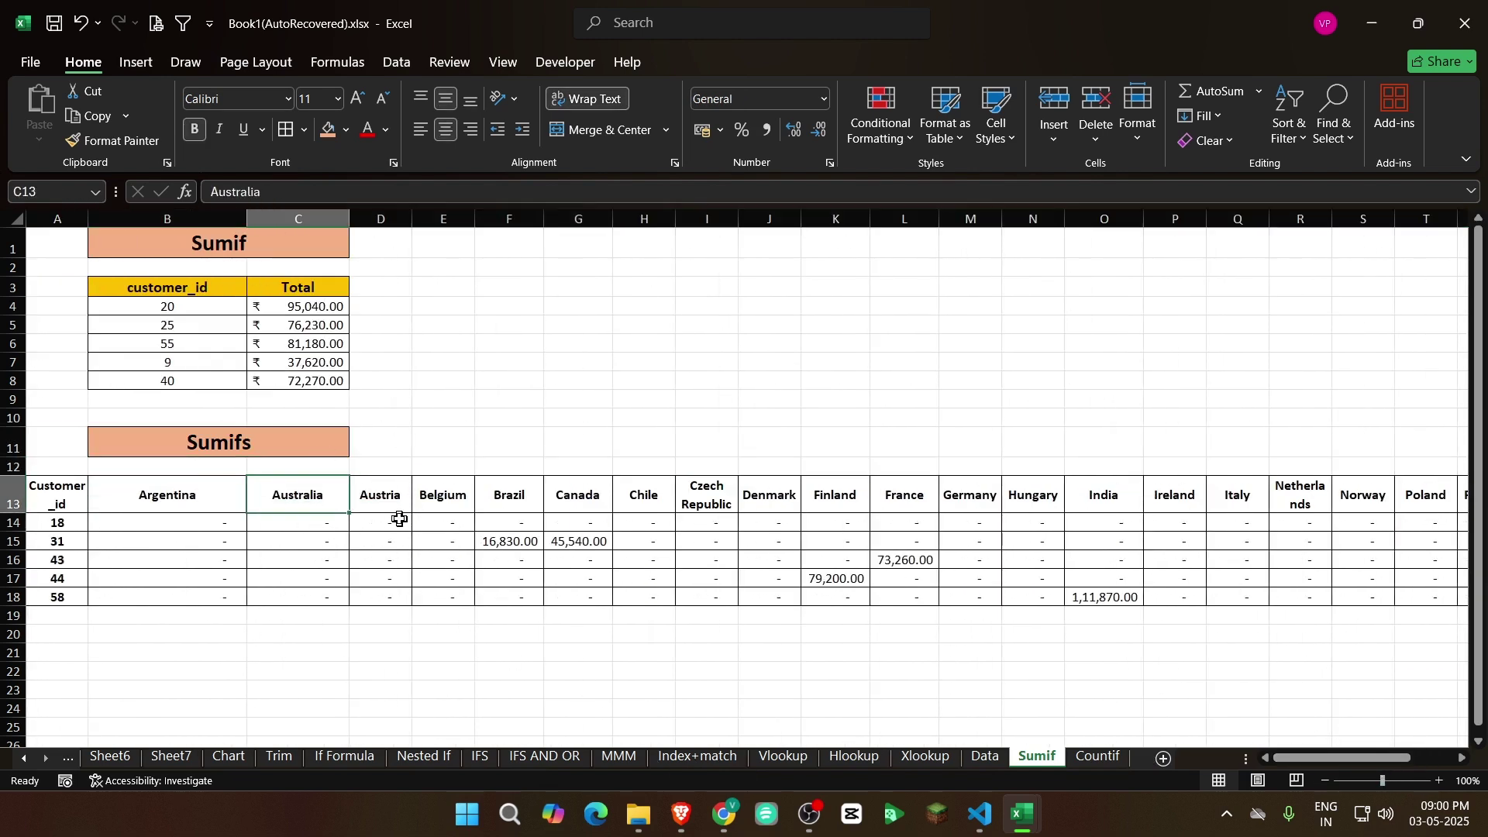
drag(1322, 764, 1357, 763)
click(1289, 471)
click(591, 560)
Copy the state NS from F396 on the Data sheet into G12 above the Canada heading on the Sumif sheet
click(975, 757)
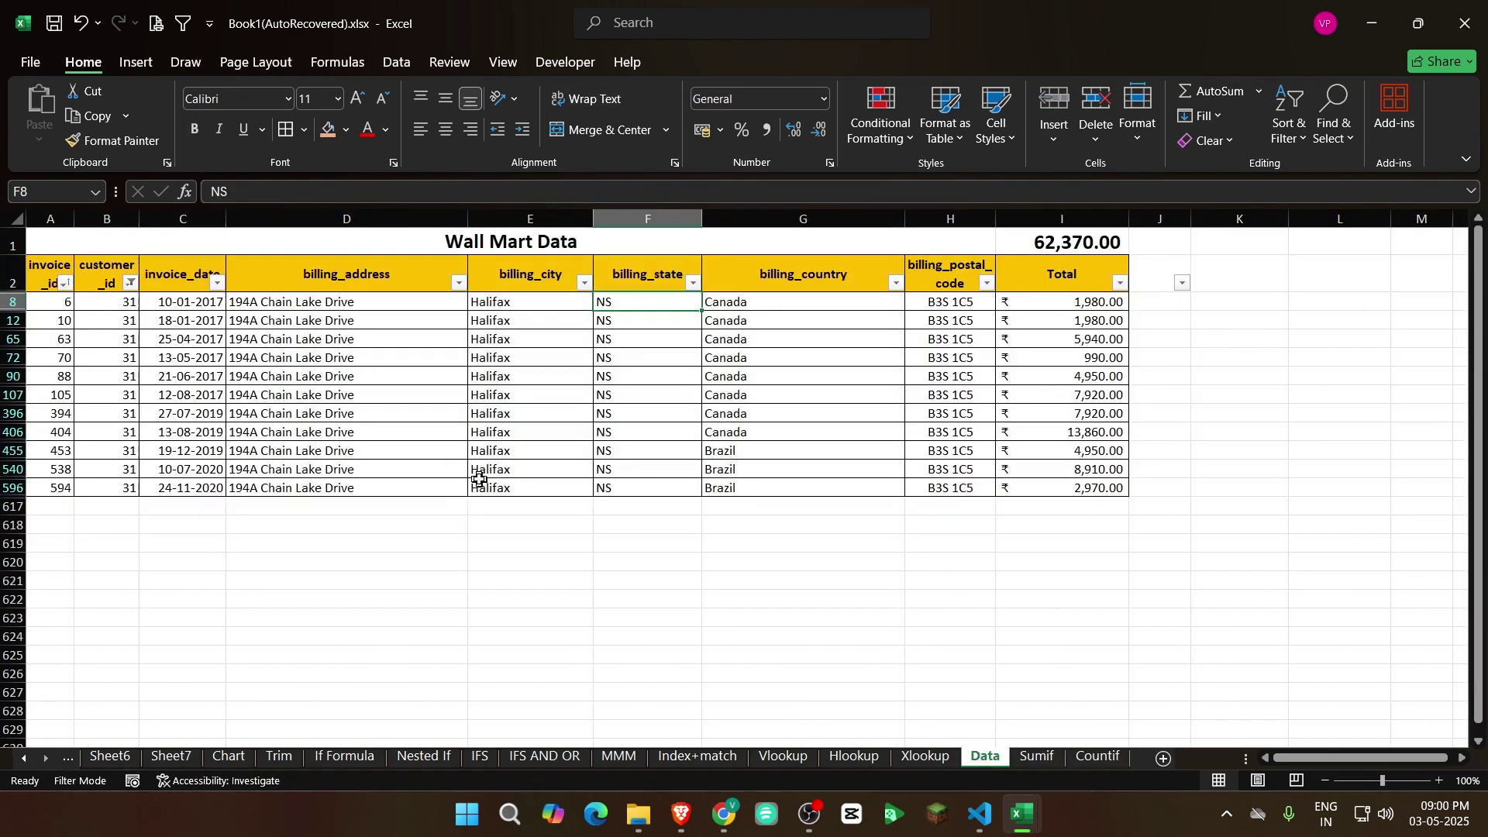
drag(672, 304, 648, 498)
click(674, 414)
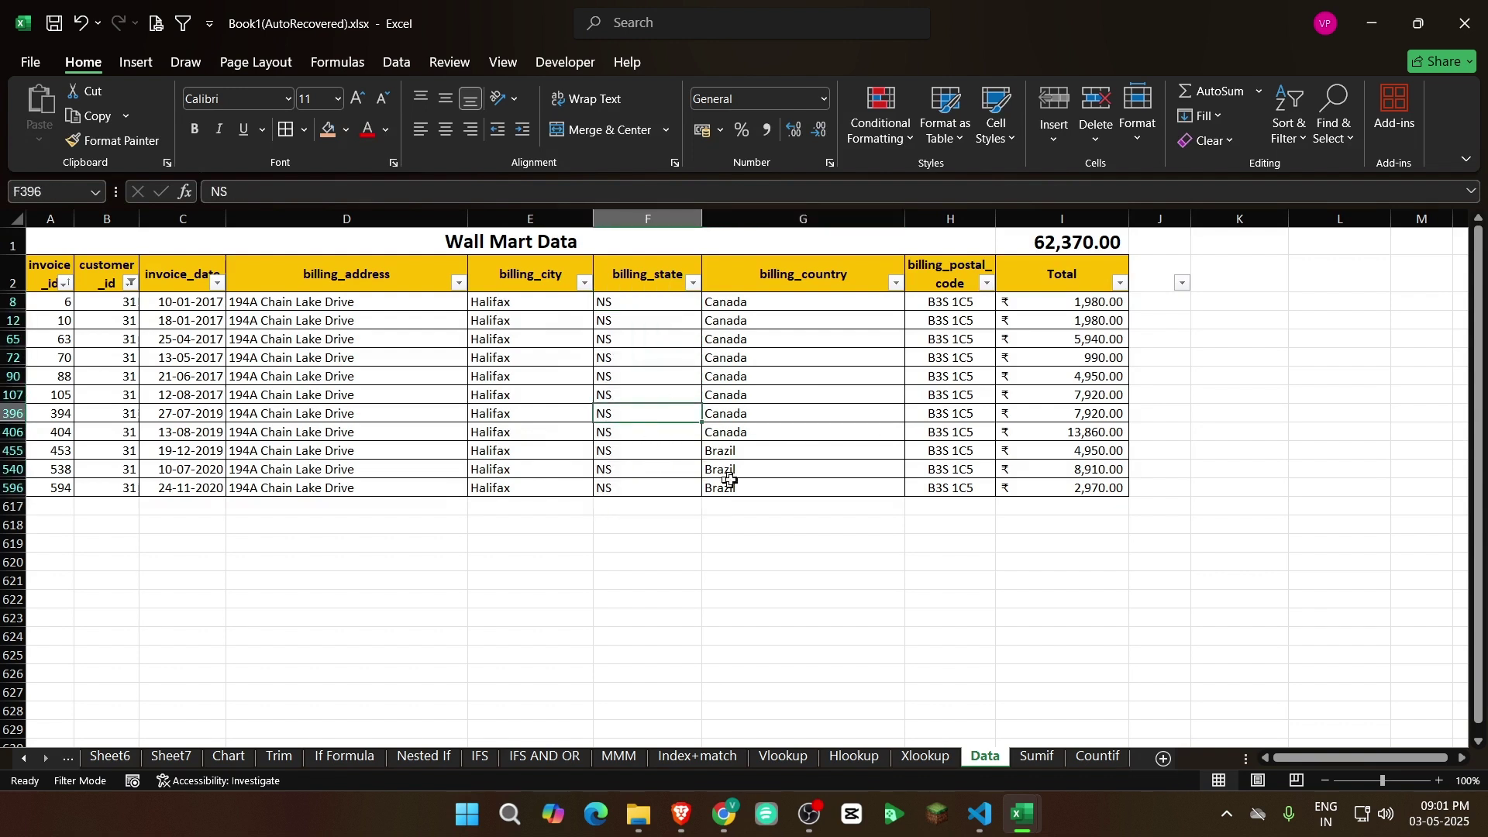
key(ctrl+c)
click(1037, 757)
click(595, 612)
click(580, 467)
right_click(581, 467)
click(659, 332)
Check the Canada column's cells beneath the state entry in G12
key(Down)
key(Down)
key(Up)
key(Down)
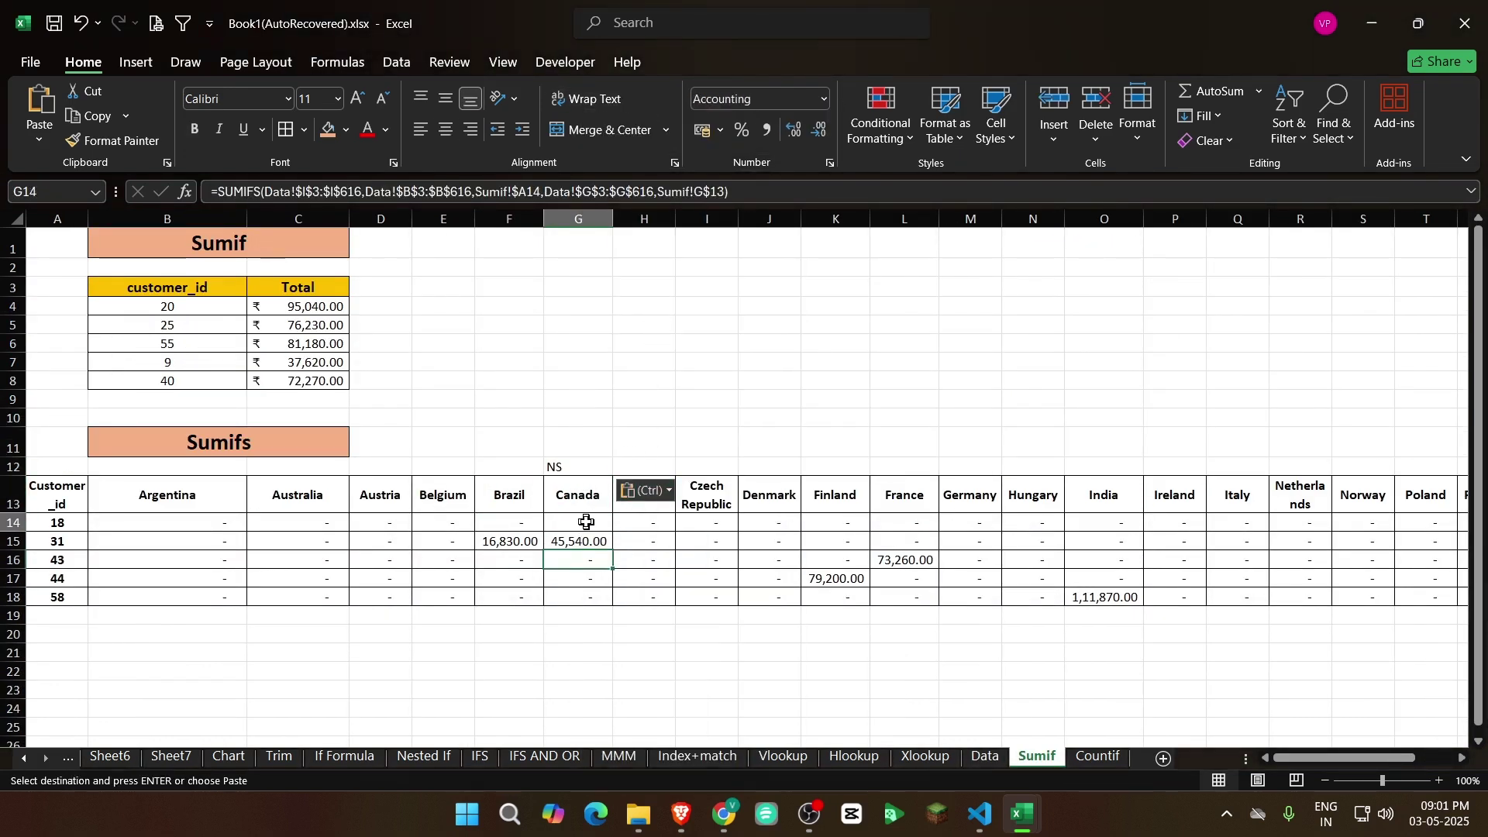
click(579, 653)
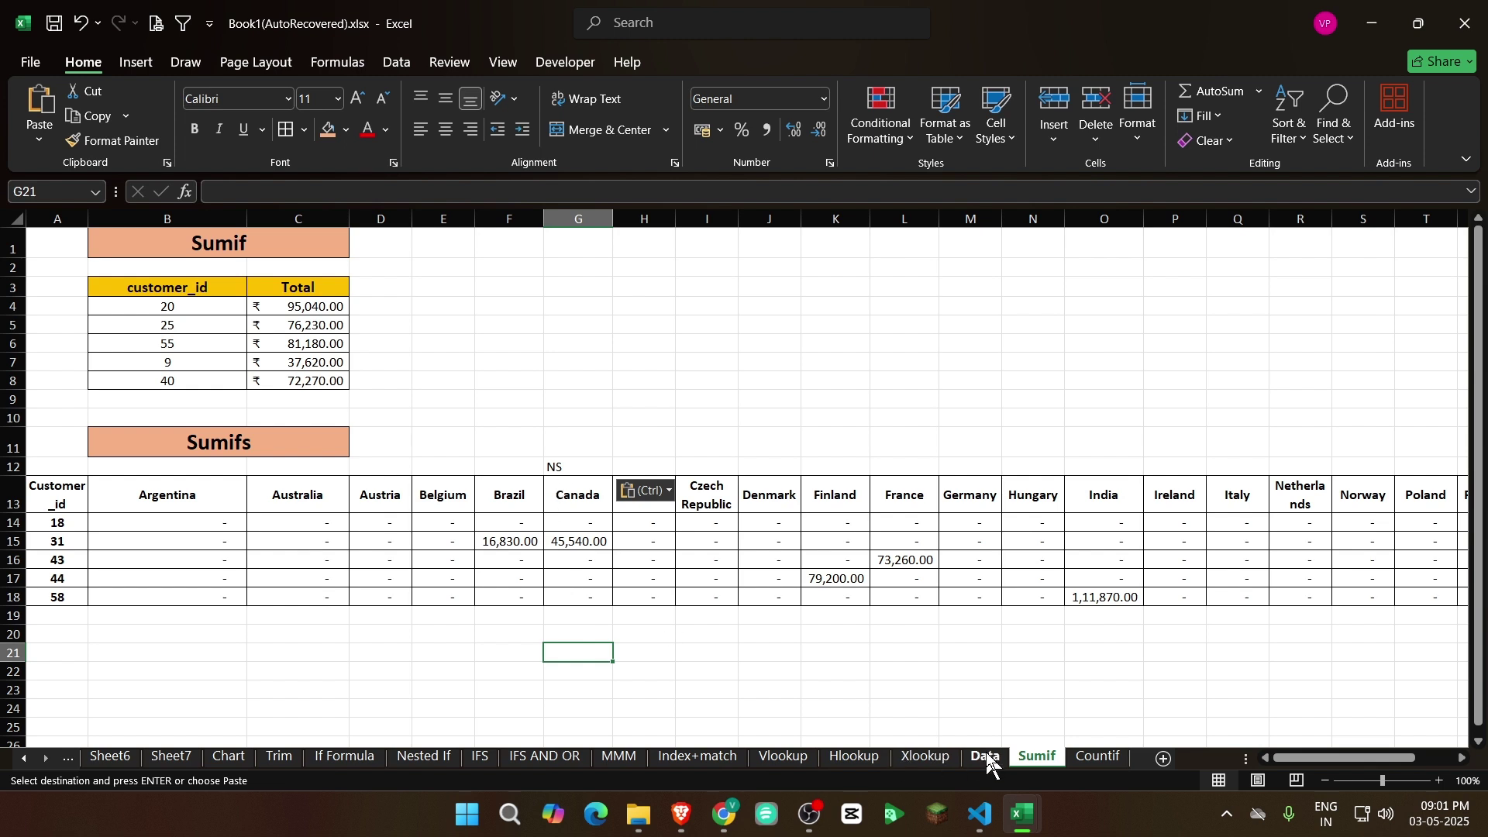
click(601, 546)
click(571, 466)
click(588, 574)
Add a third criteria range to G14's SUMIFS formula using the visible billing_state cells F8:F596 on the Data sheet
click(592, 517)
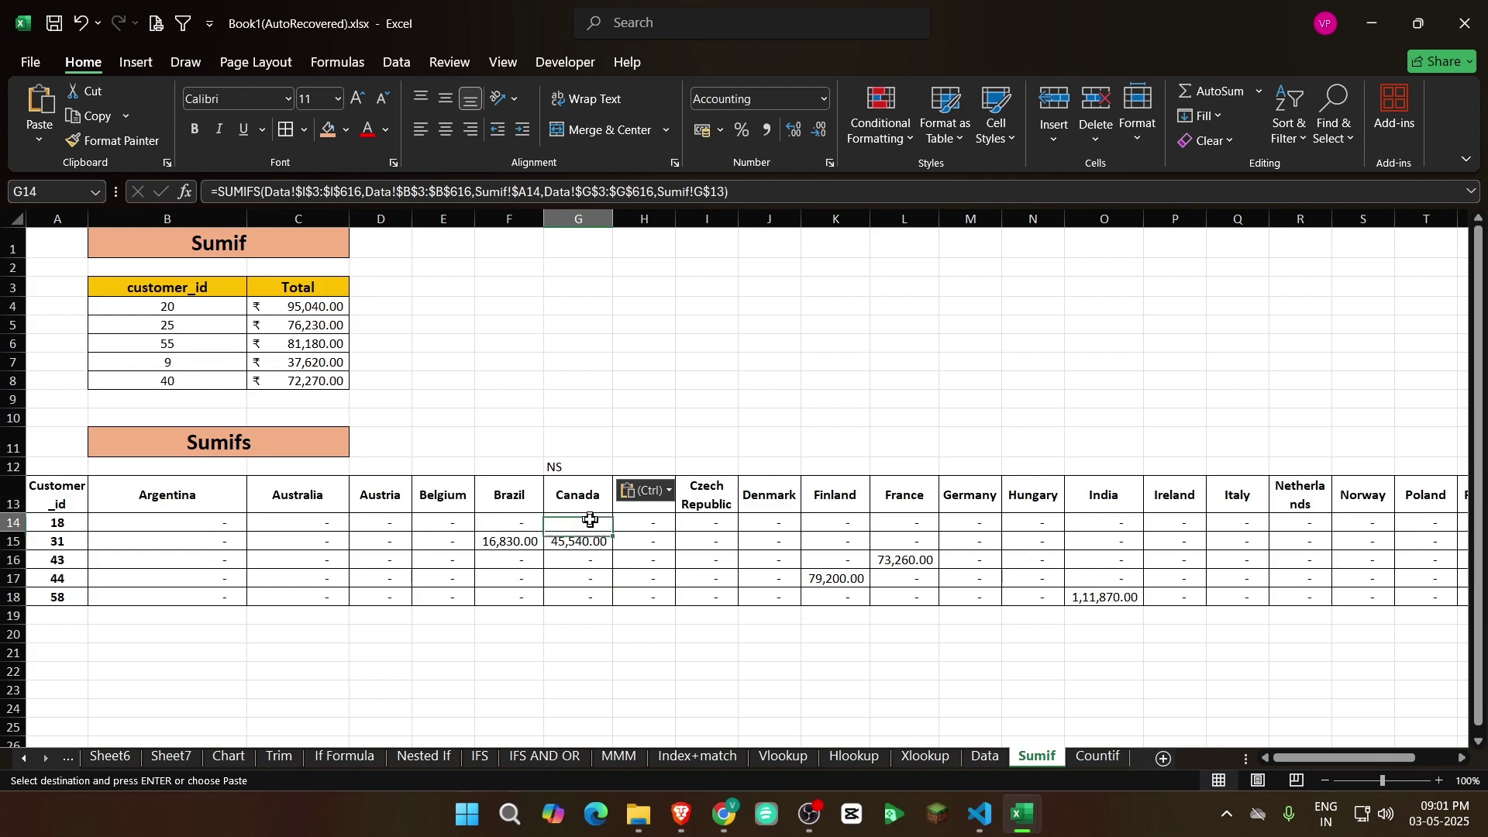
double_click(593, 522)
click(1061, 523)
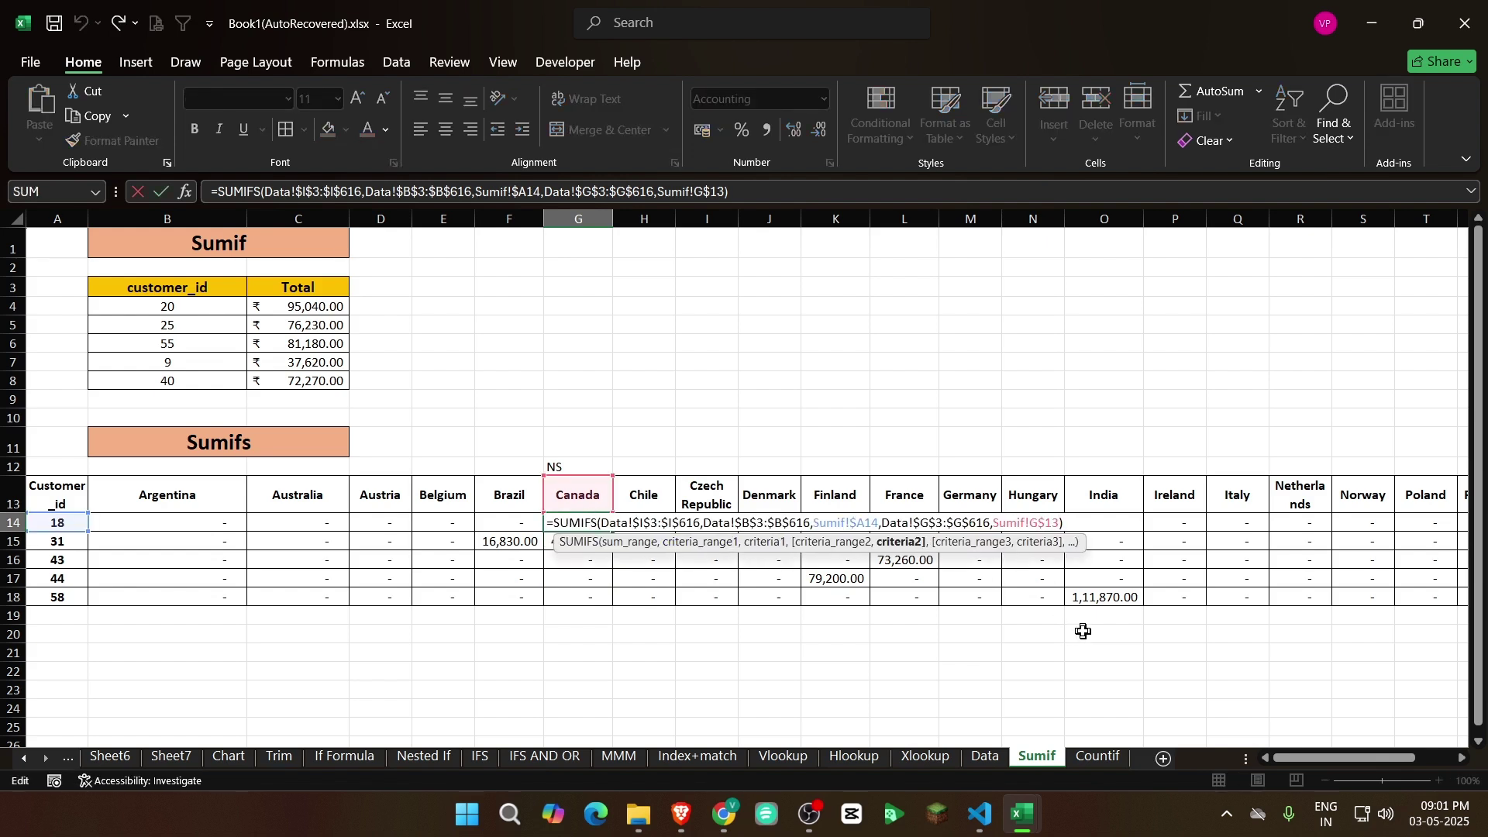
text(,)
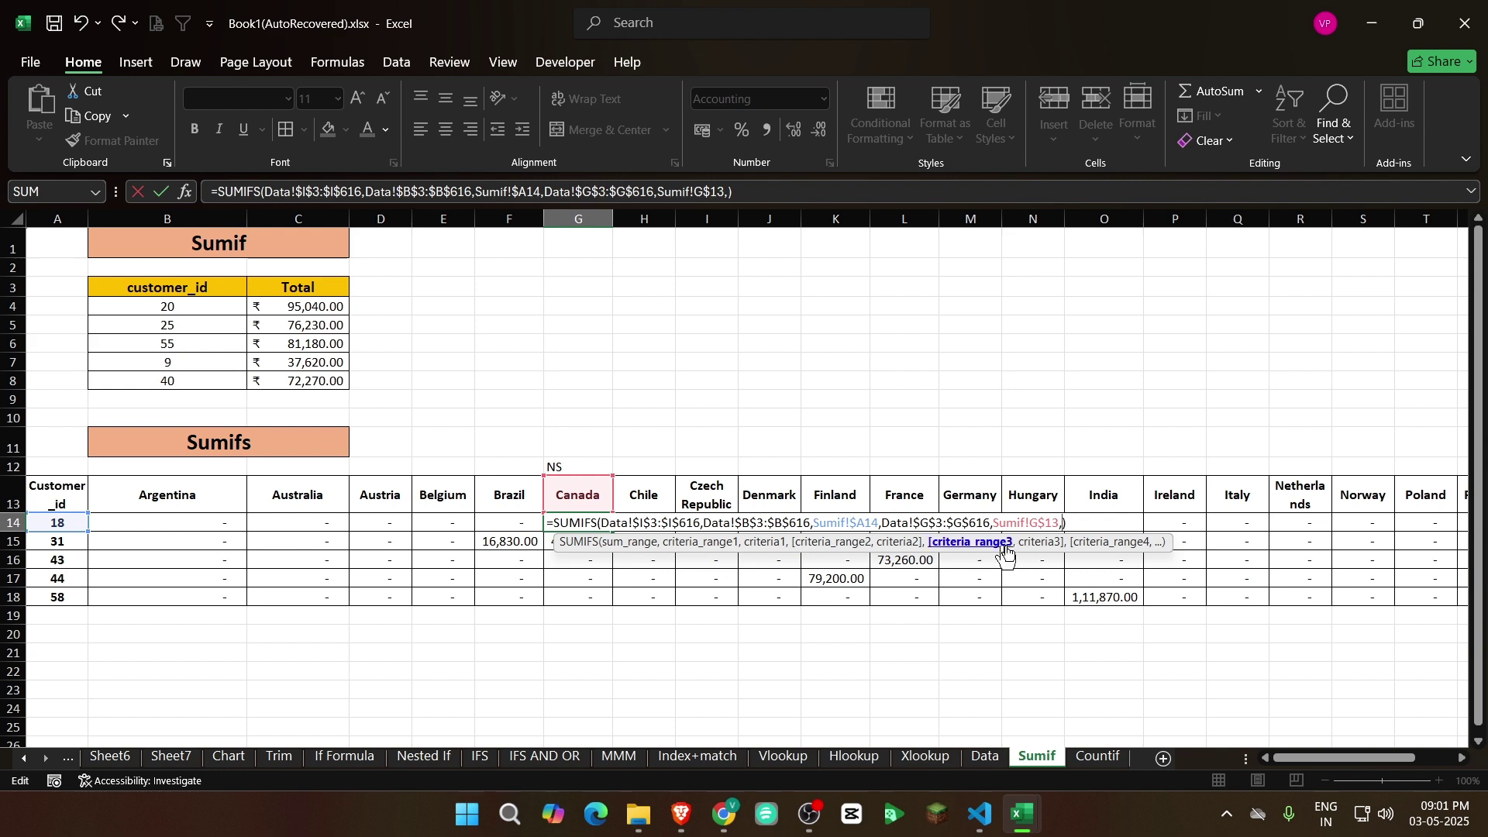
click(985, 756)
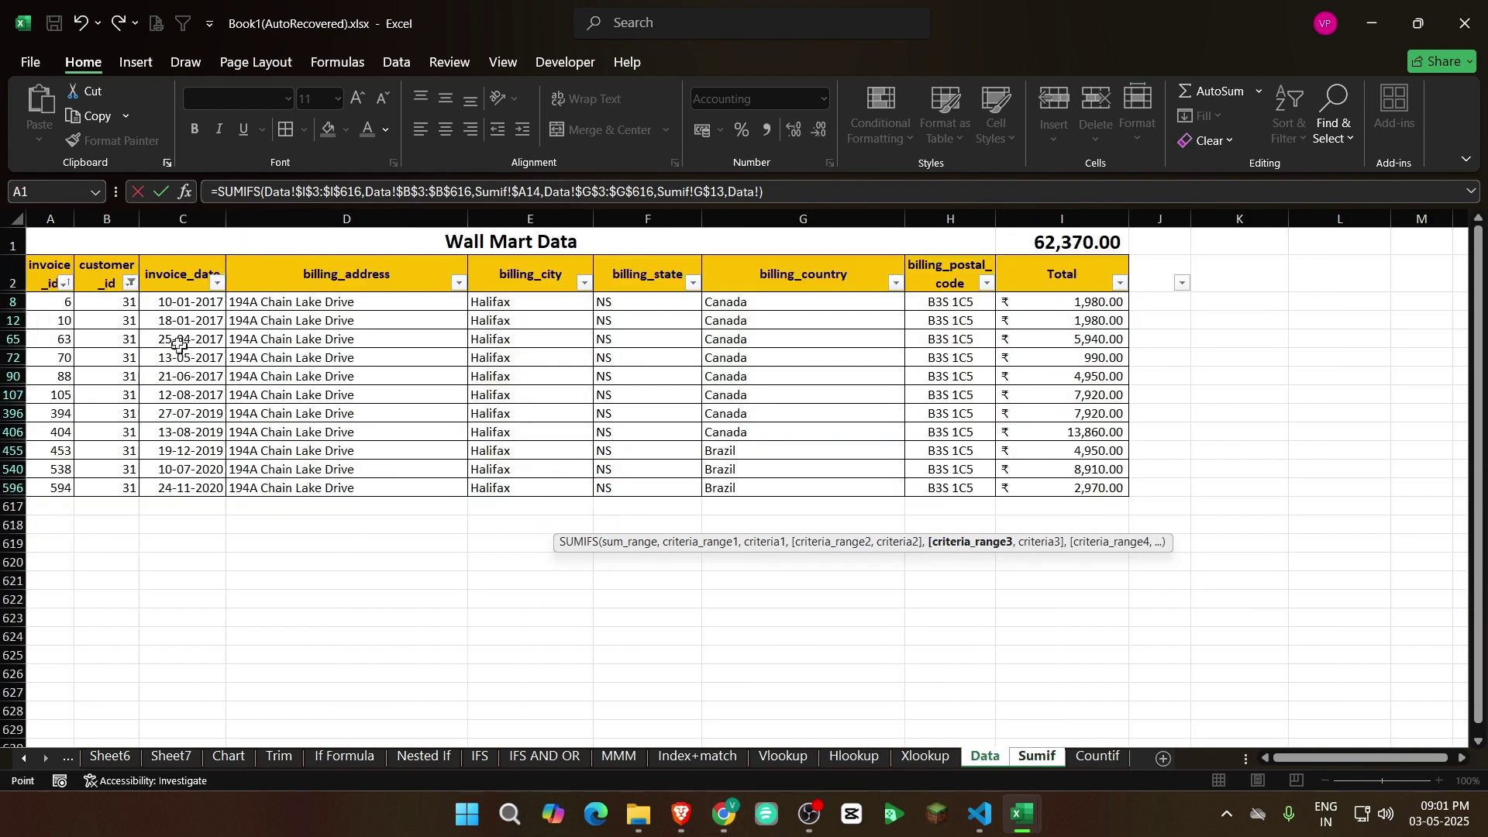
drag(652, 304, 682, 490)
Change the third criteria range to F3:F616 and make it absolute as $F$3:$F$616
click(775, 193)
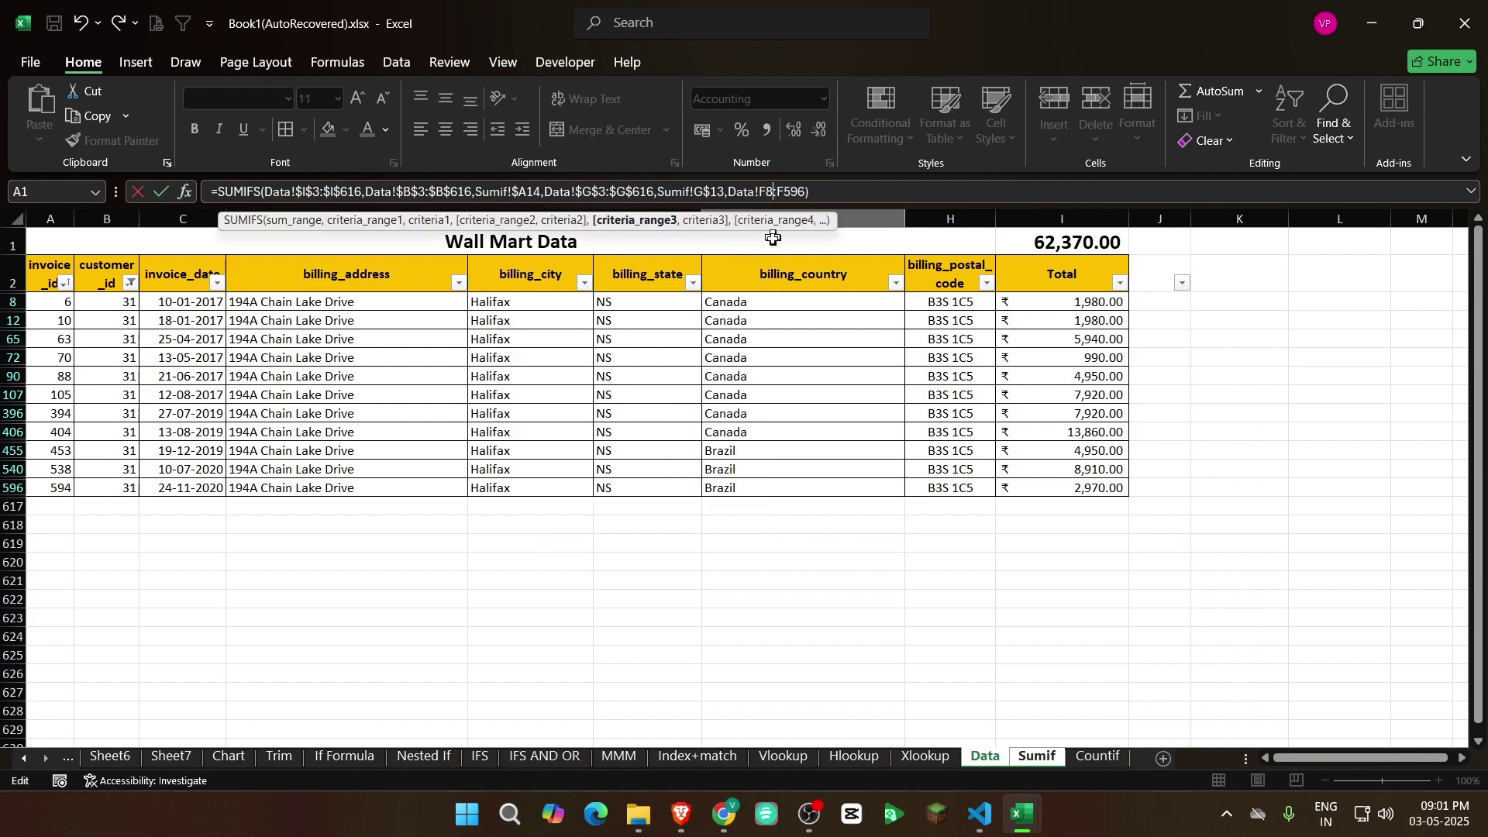
text(3:)
key(BackSpace)
key(BackSpace)
key(BackSpace)
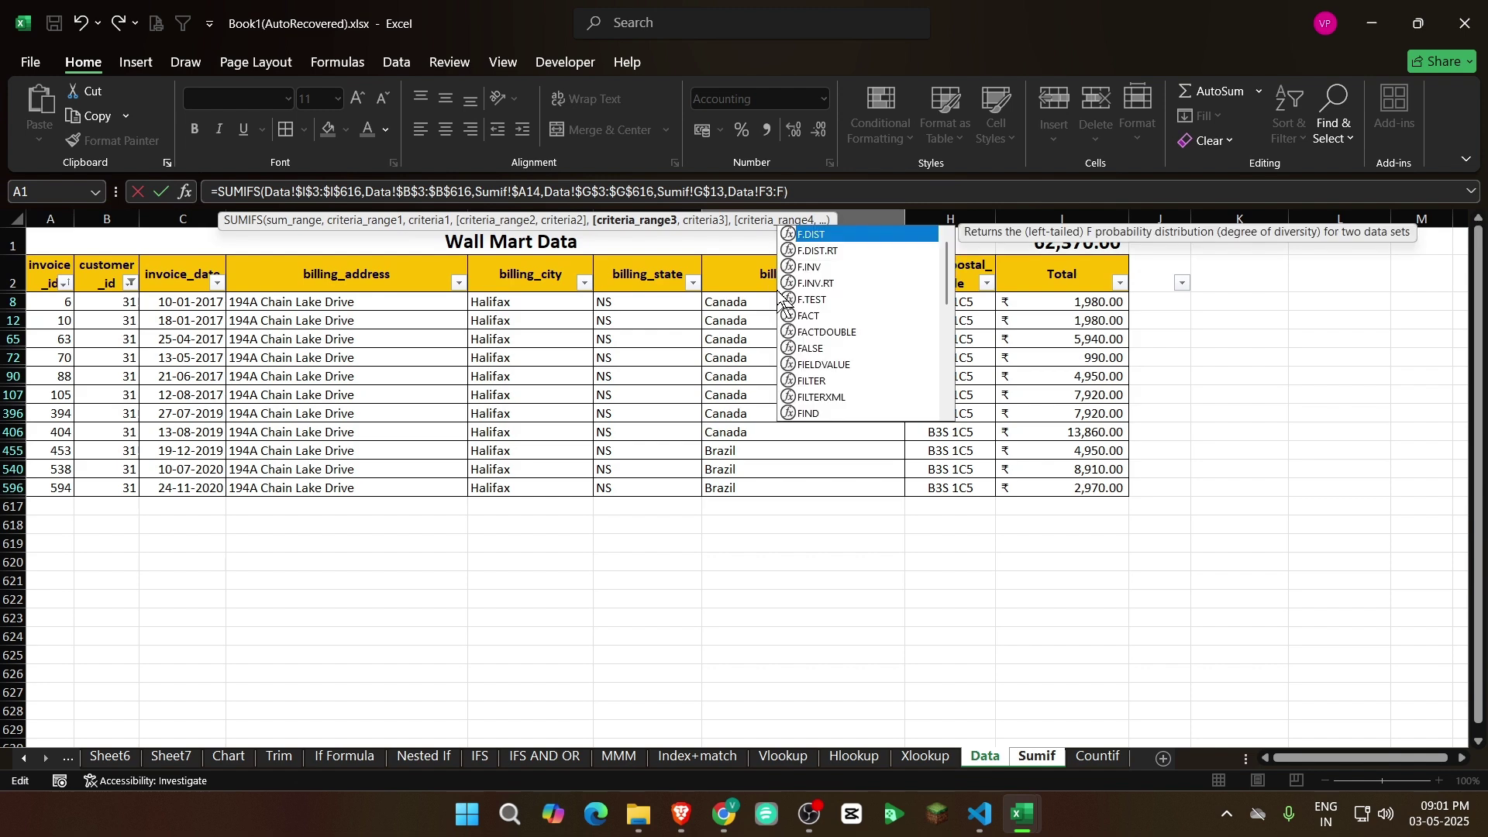
text(616)
drag(762, 194, 800, 196)
key(F4)
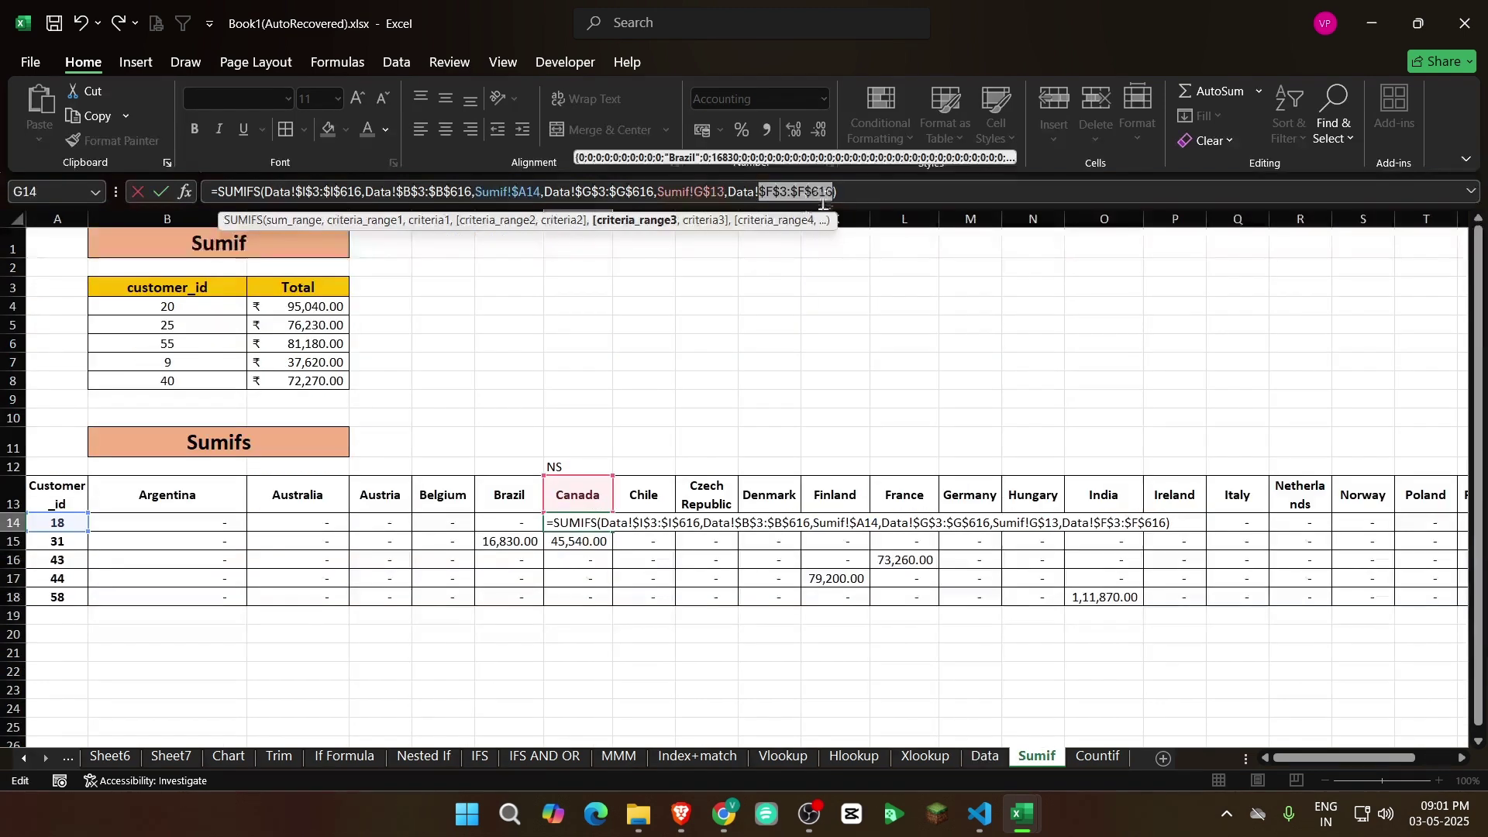
Add Sumif!G$12 as the third criterion with its row locked and complete the formula in G14
text(,)
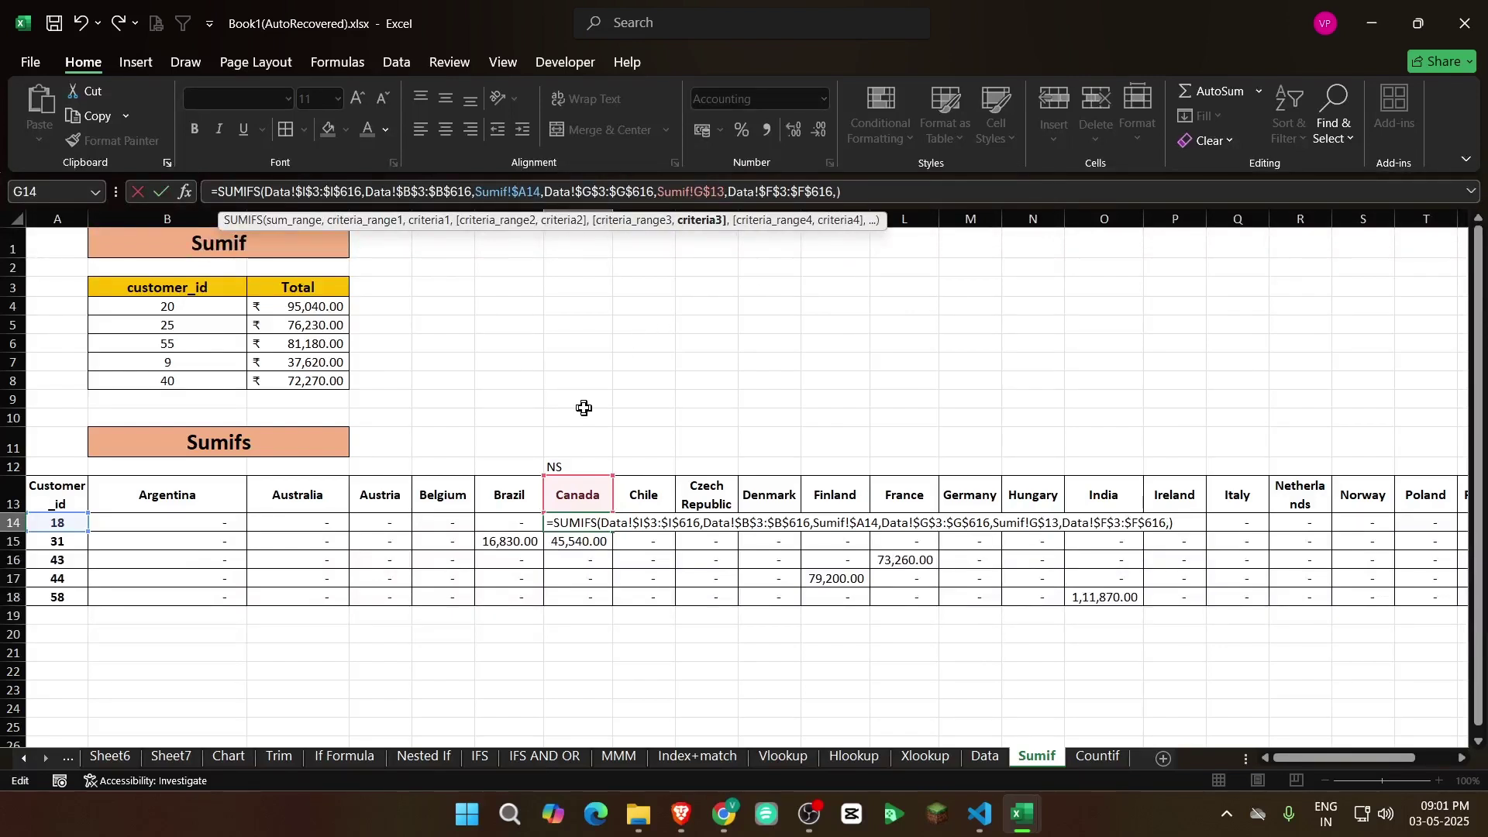
click(593, 467)
key(F4)
key(F4)
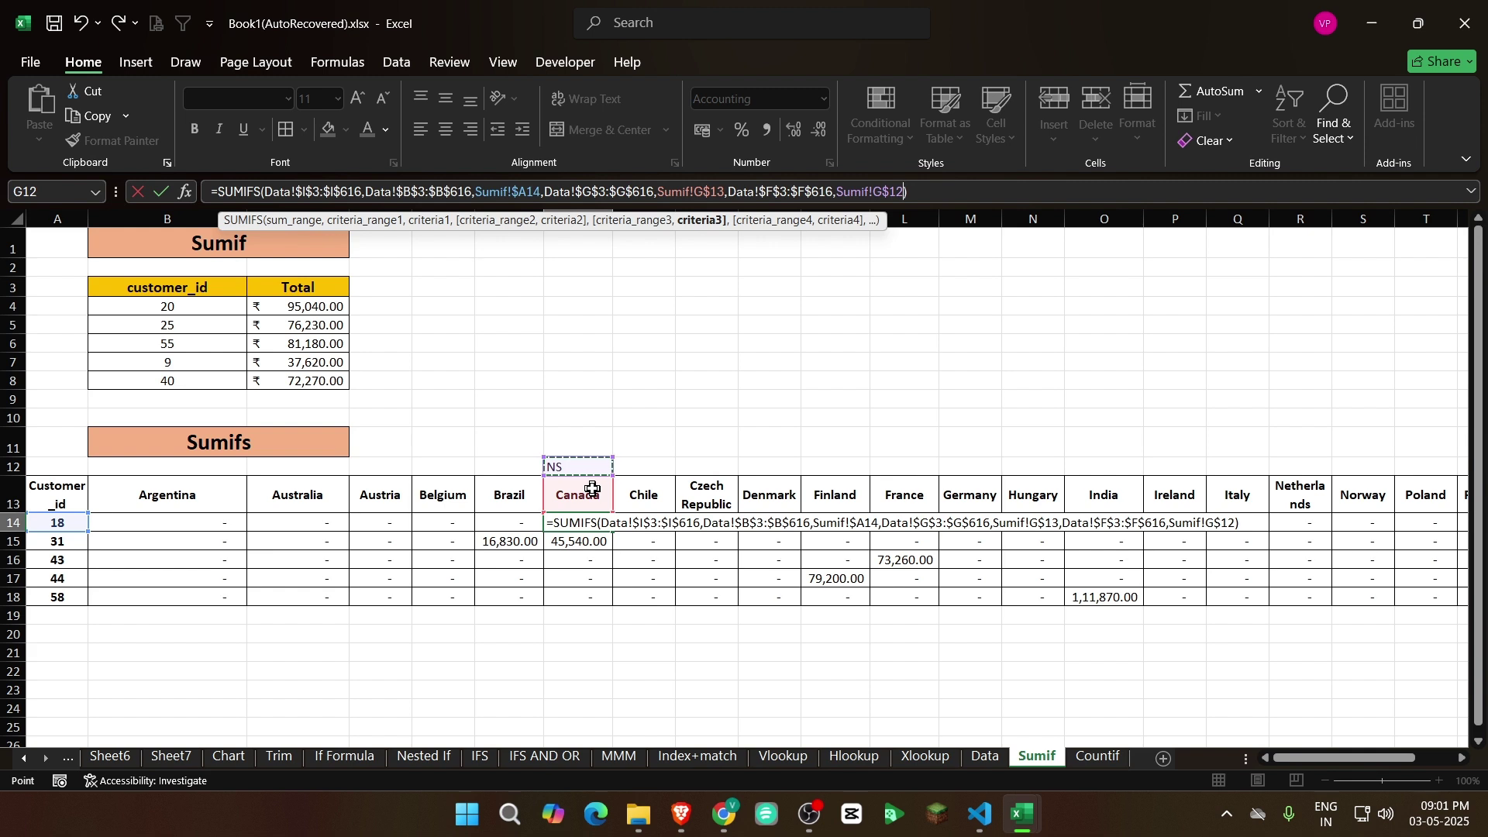
key(Return)
Fill G14's three-criteria SUMIFS formula down the Canada column to G18 and check G15
click(606, 523)
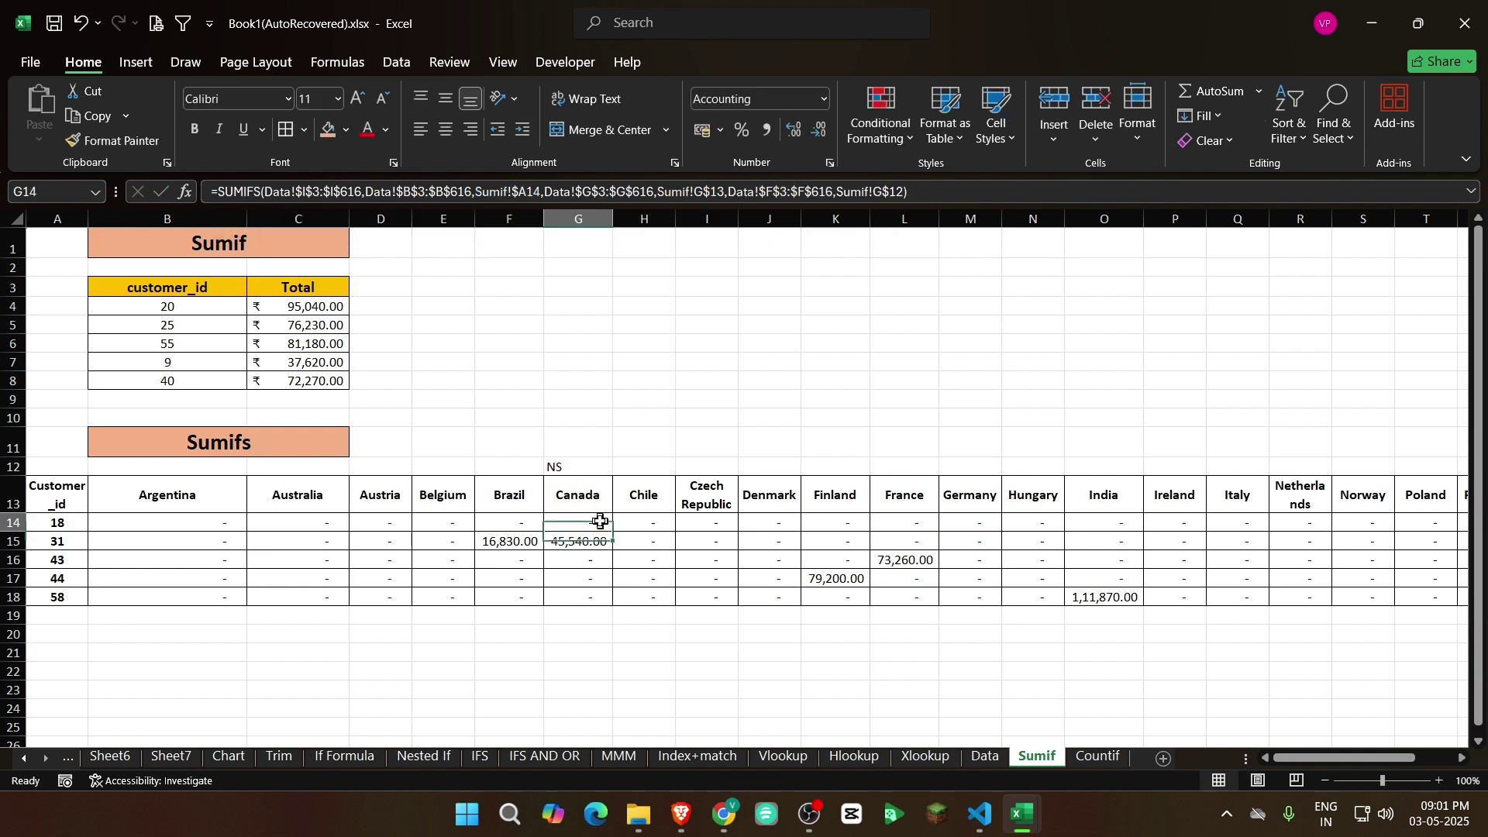
drag(611, 525, 620, 606)
click(609, 545)
Clear the state criterion from G12 and review the Canada column against the customer IDs and country headings
click(561, 465)
key(Delete)
click(581, 547)
click(608, 465)
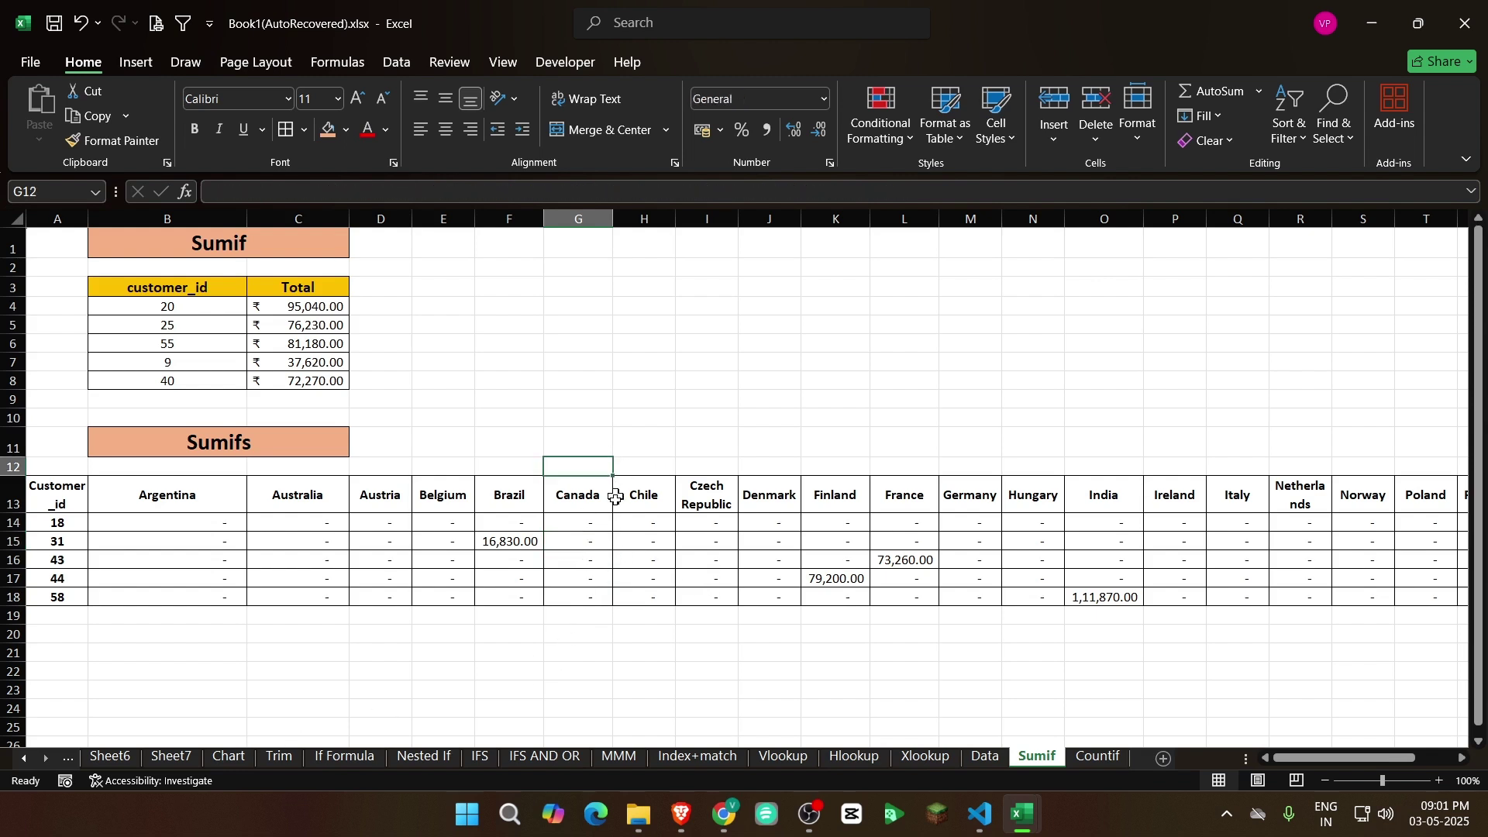
click(207, 584)
drag(56, 522, 59, 597)
drag(521, 503, 798, 487)
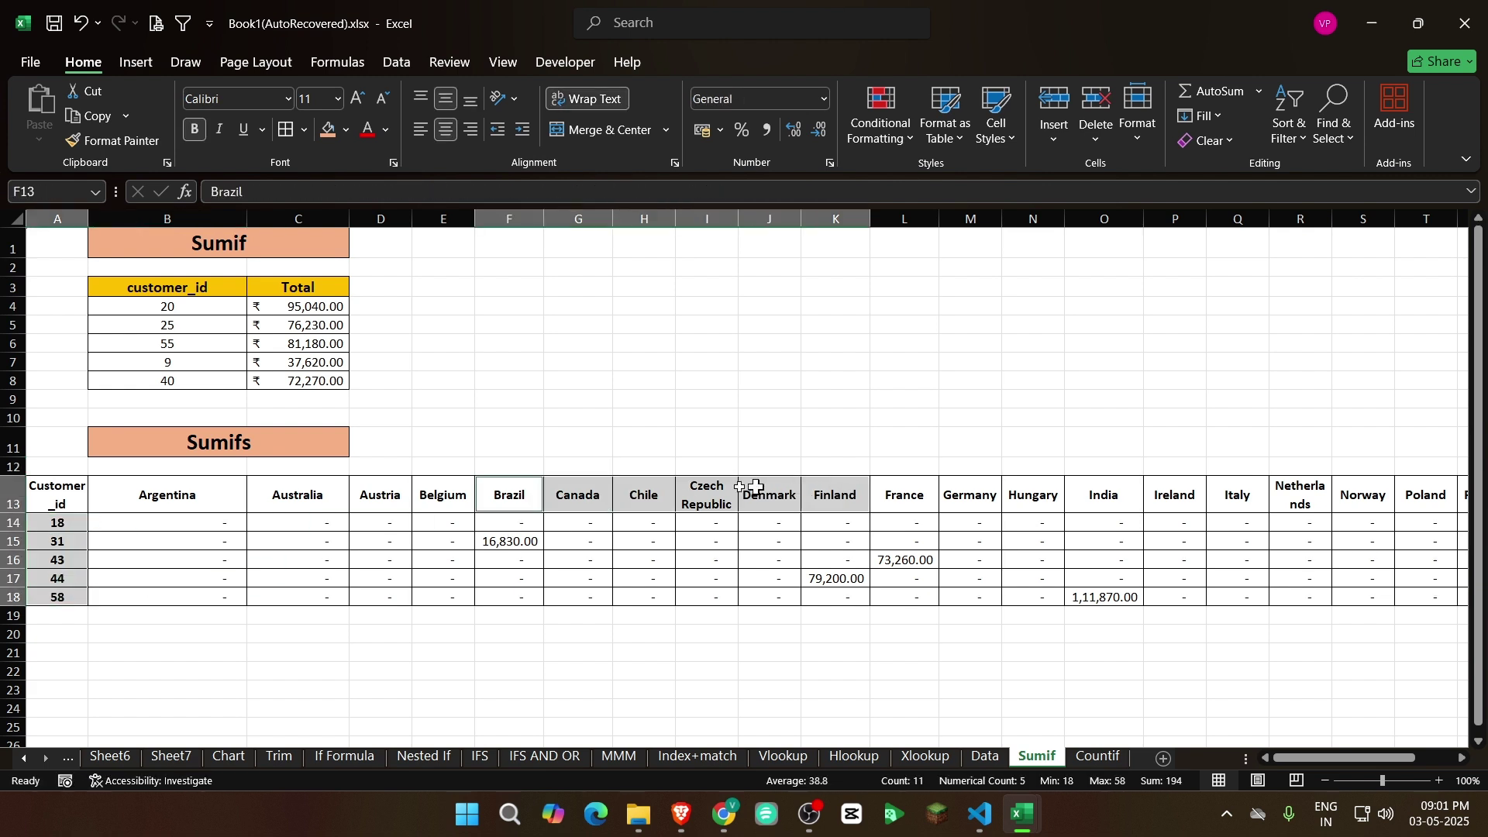
Enter ns in G12 as the state criterion and recheck customer 31's Canada total
click(600, 464)
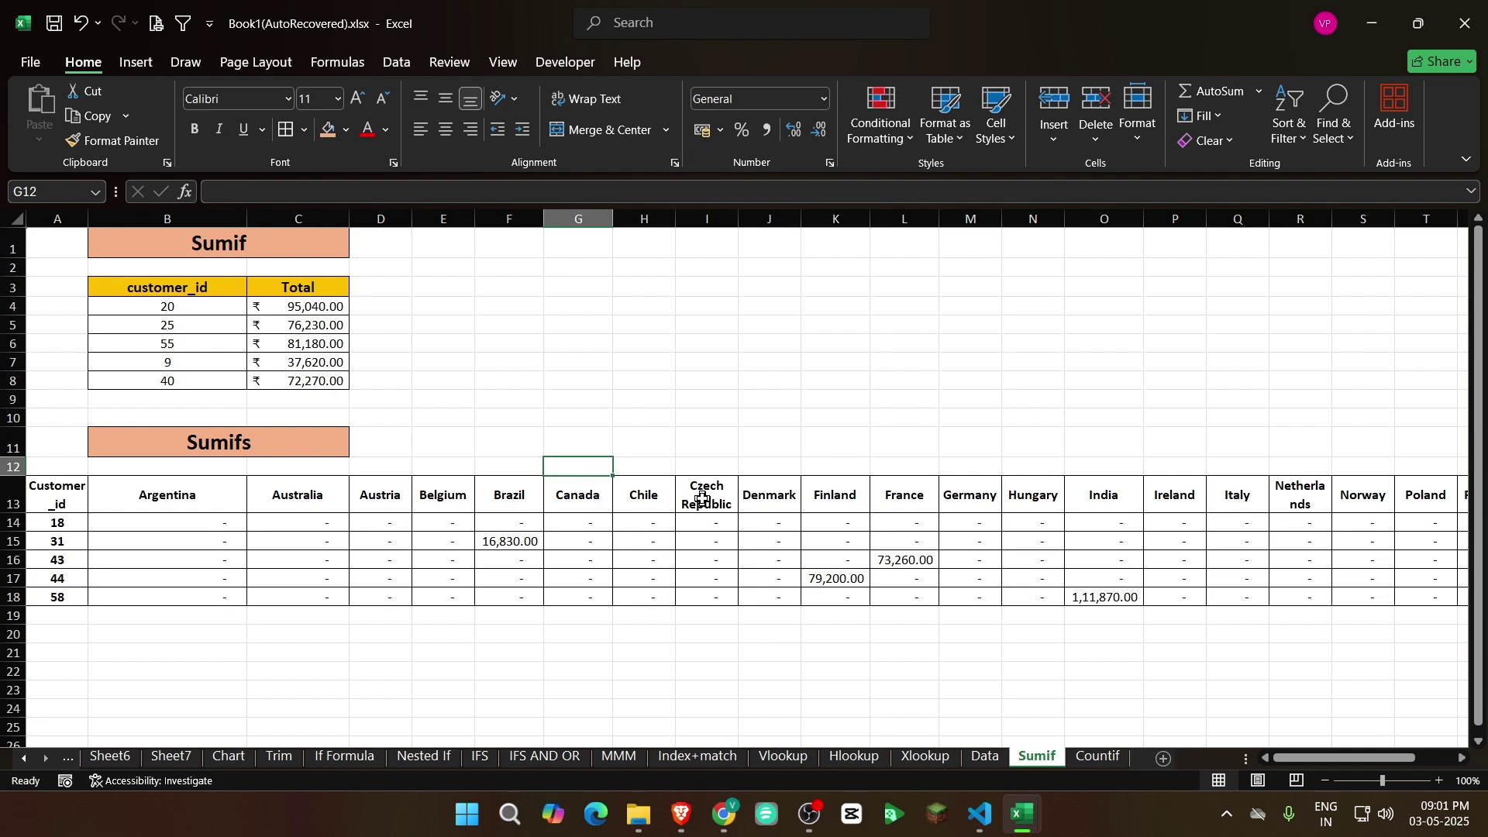
text(ns)
key(Return)
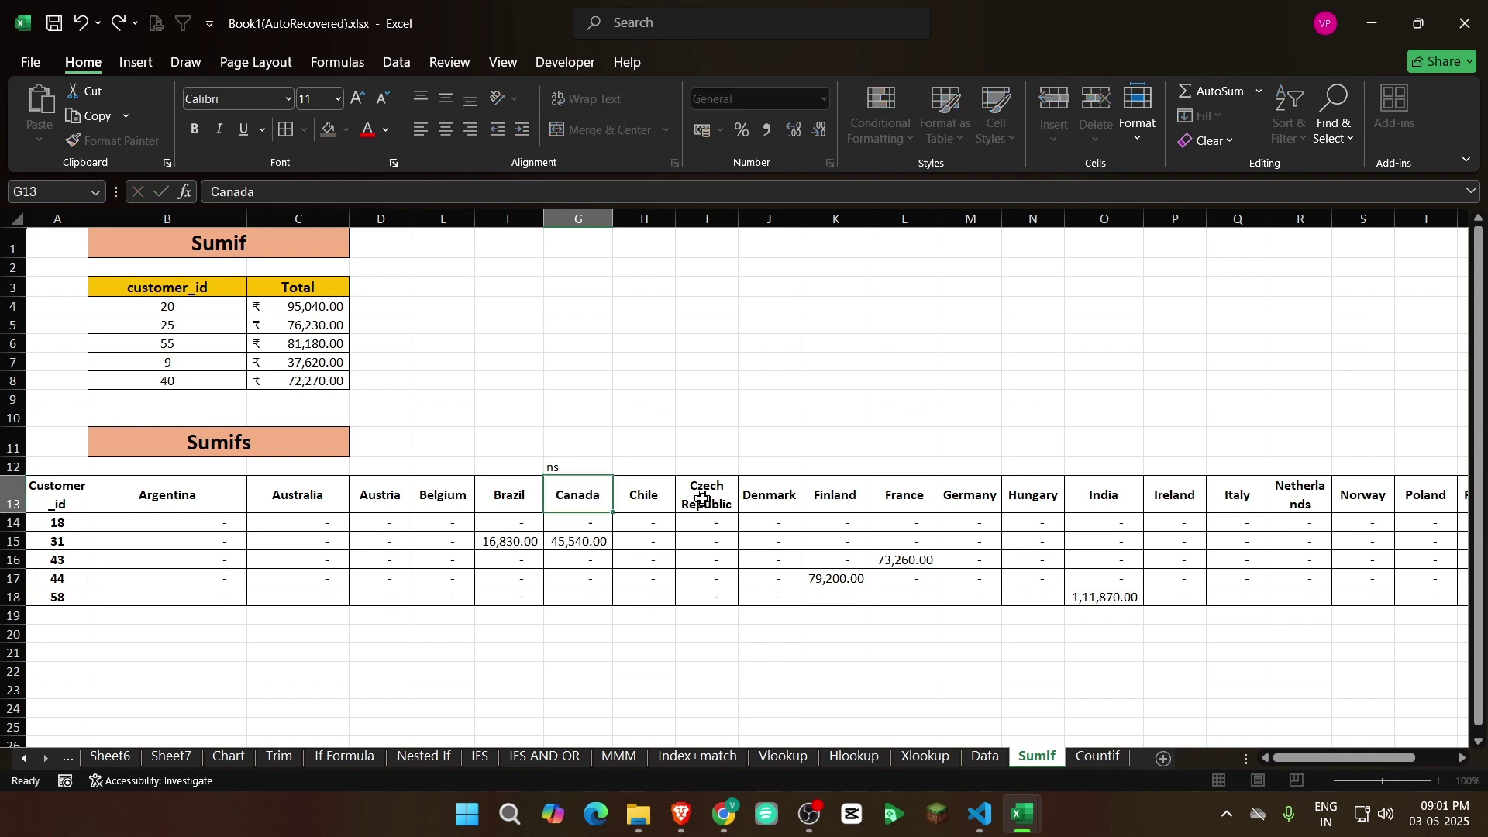
click(603, 547)
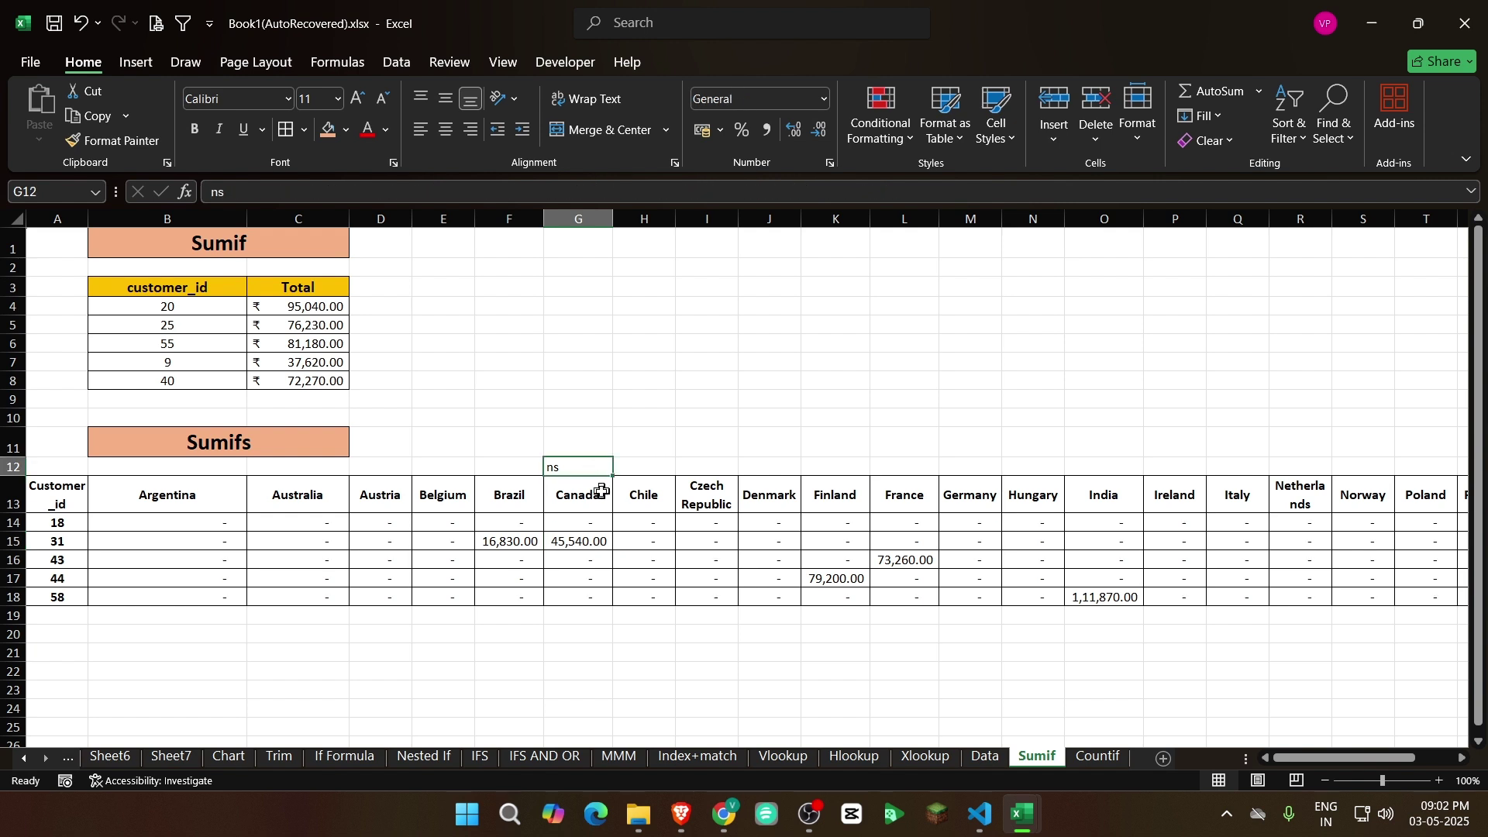
Examine the customer ID, country and state criteria behind G15's formula and compare them with the Finland column's two-criteria setup
drag(581, 496, 581, 466)
ctrl+click(58, 526)
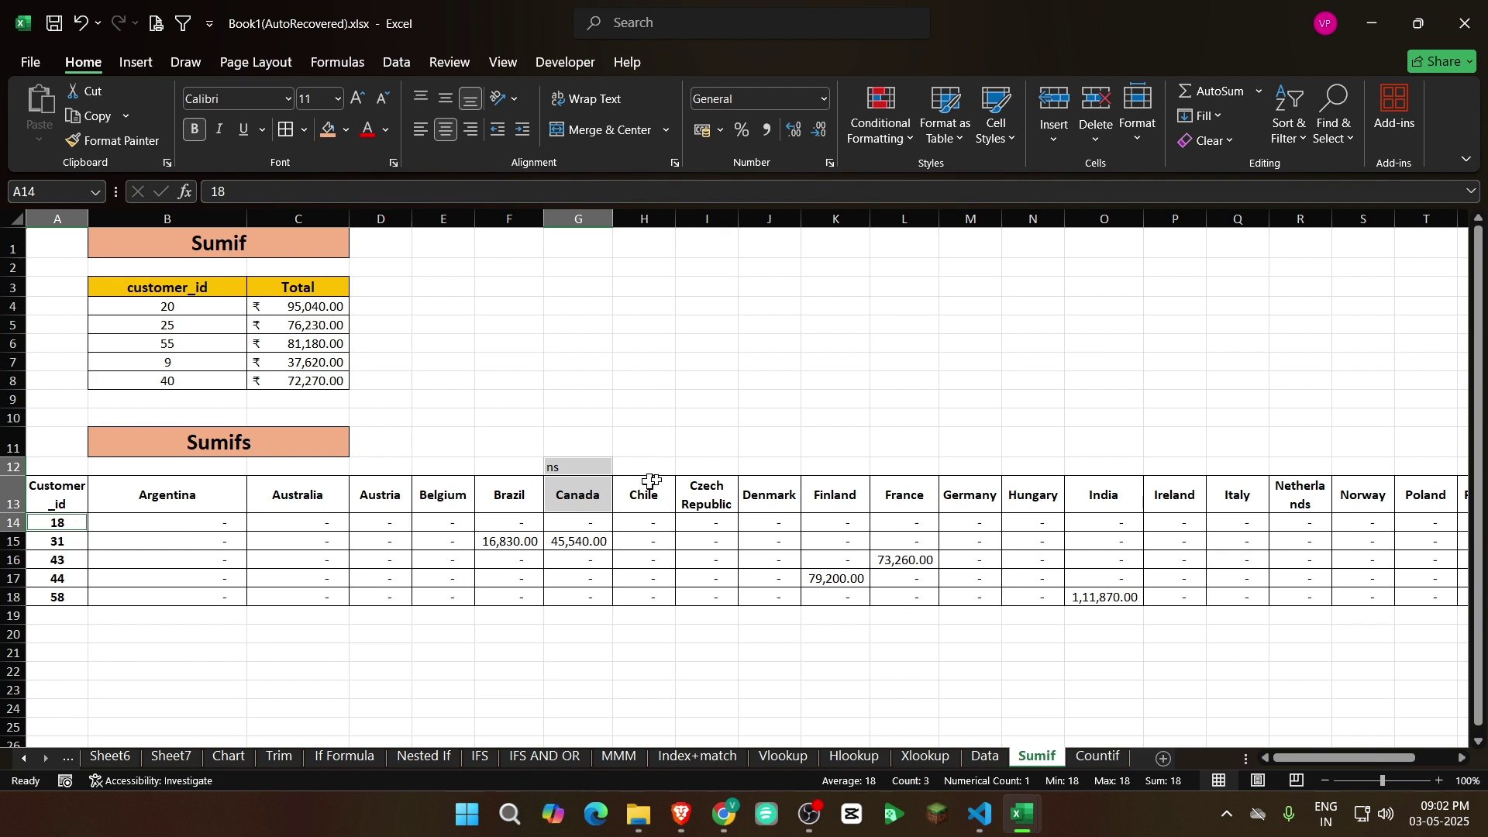
click(992, 756)
click(1056, 748)
click(580, 541)
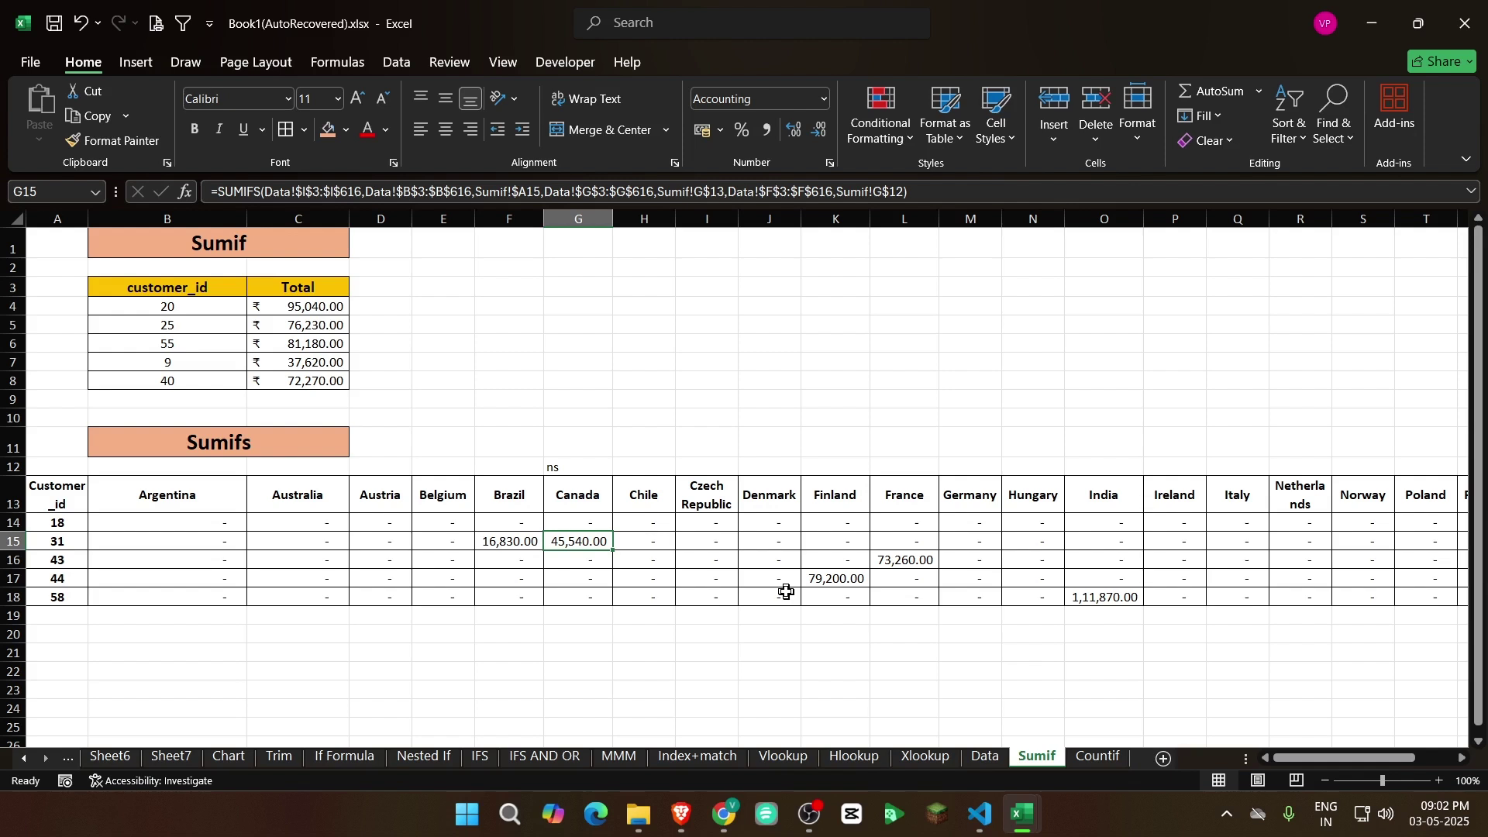
click(581, 482)
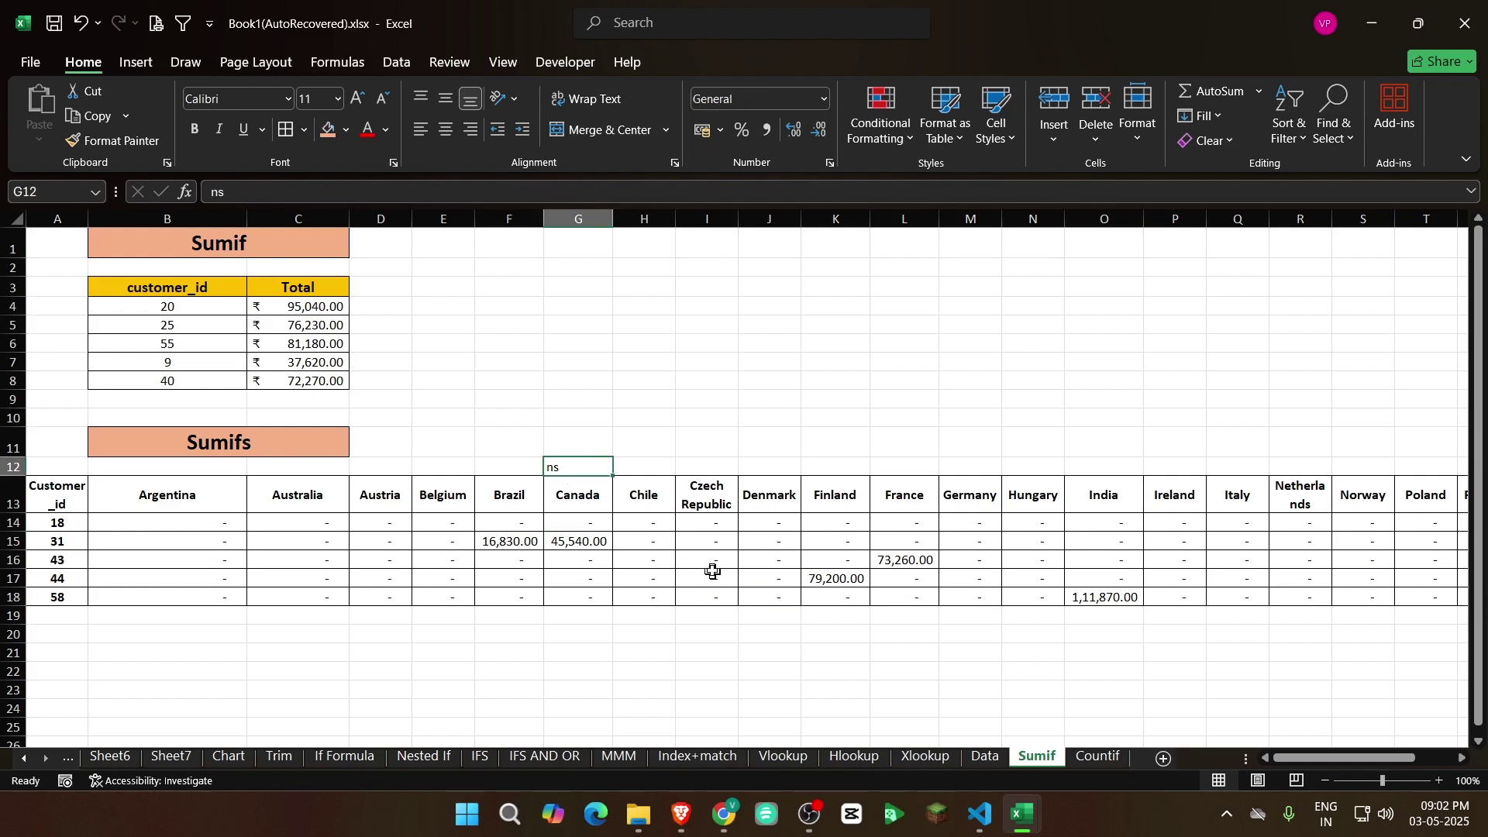
click(701, 562)
click(558, 471)
click(850, 579)
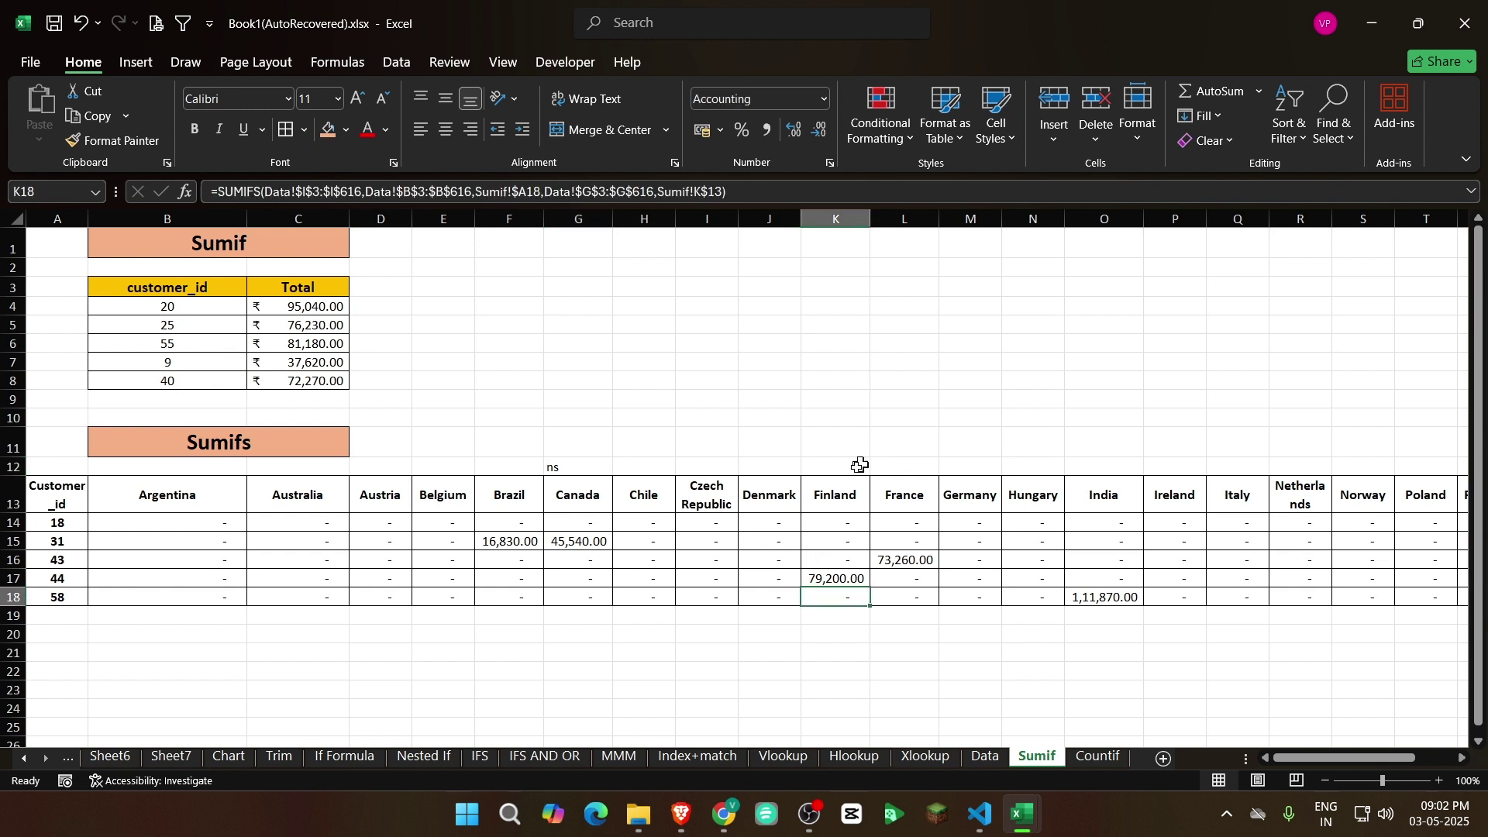
click(836, 482)
scroll(870, 533, right, 2)
key(ctrl+Left)
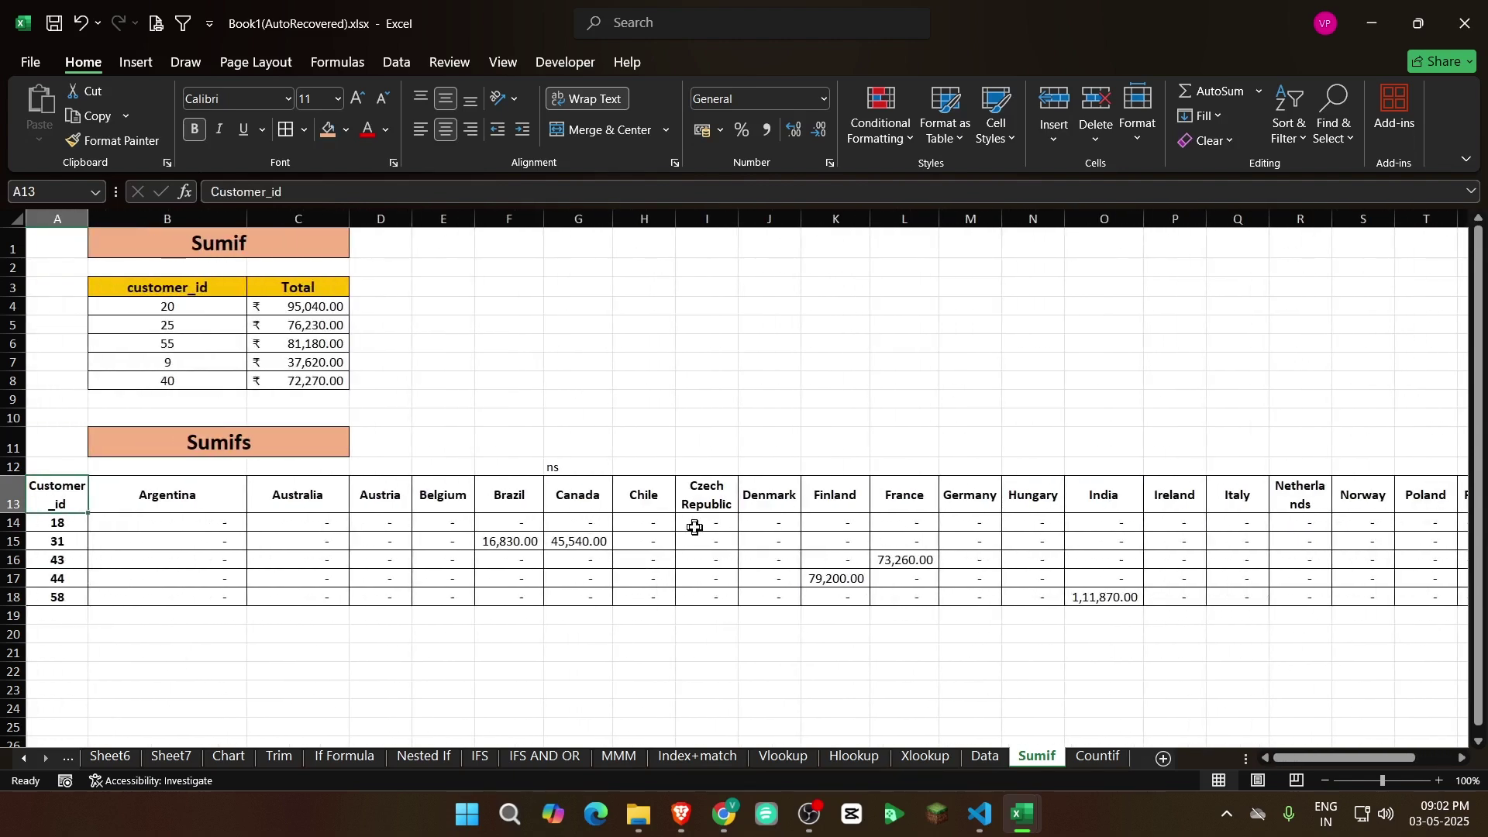
Review the Canada column's state criterion and heading, and inspect the two-criteria SUMIFS formulas under Chile, Germany, Czech Republic and Denmark
click(577, 523)
click(582, 468)
click(612, 541)
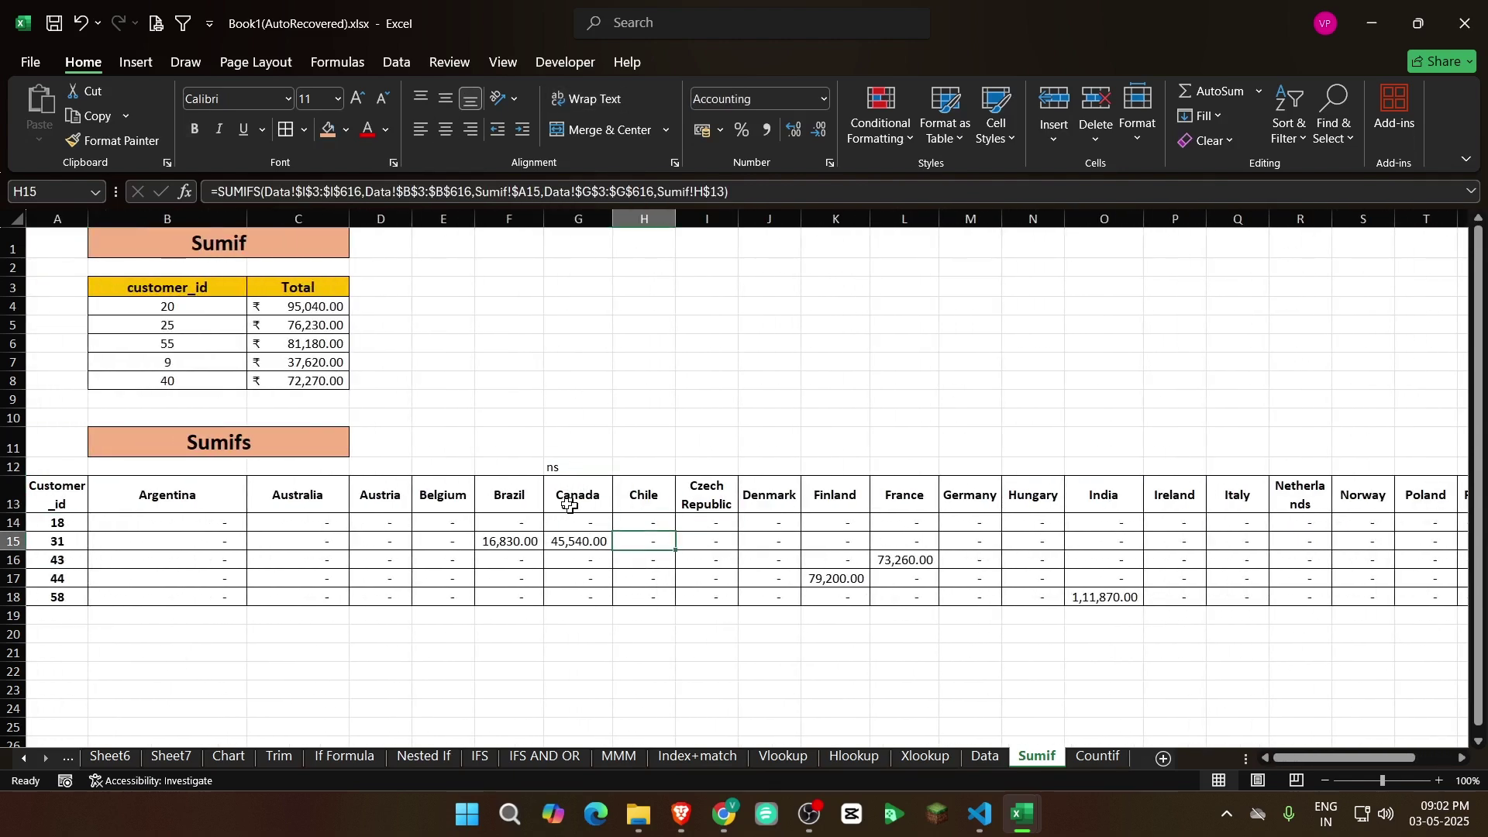
key(Up)
key(Up)
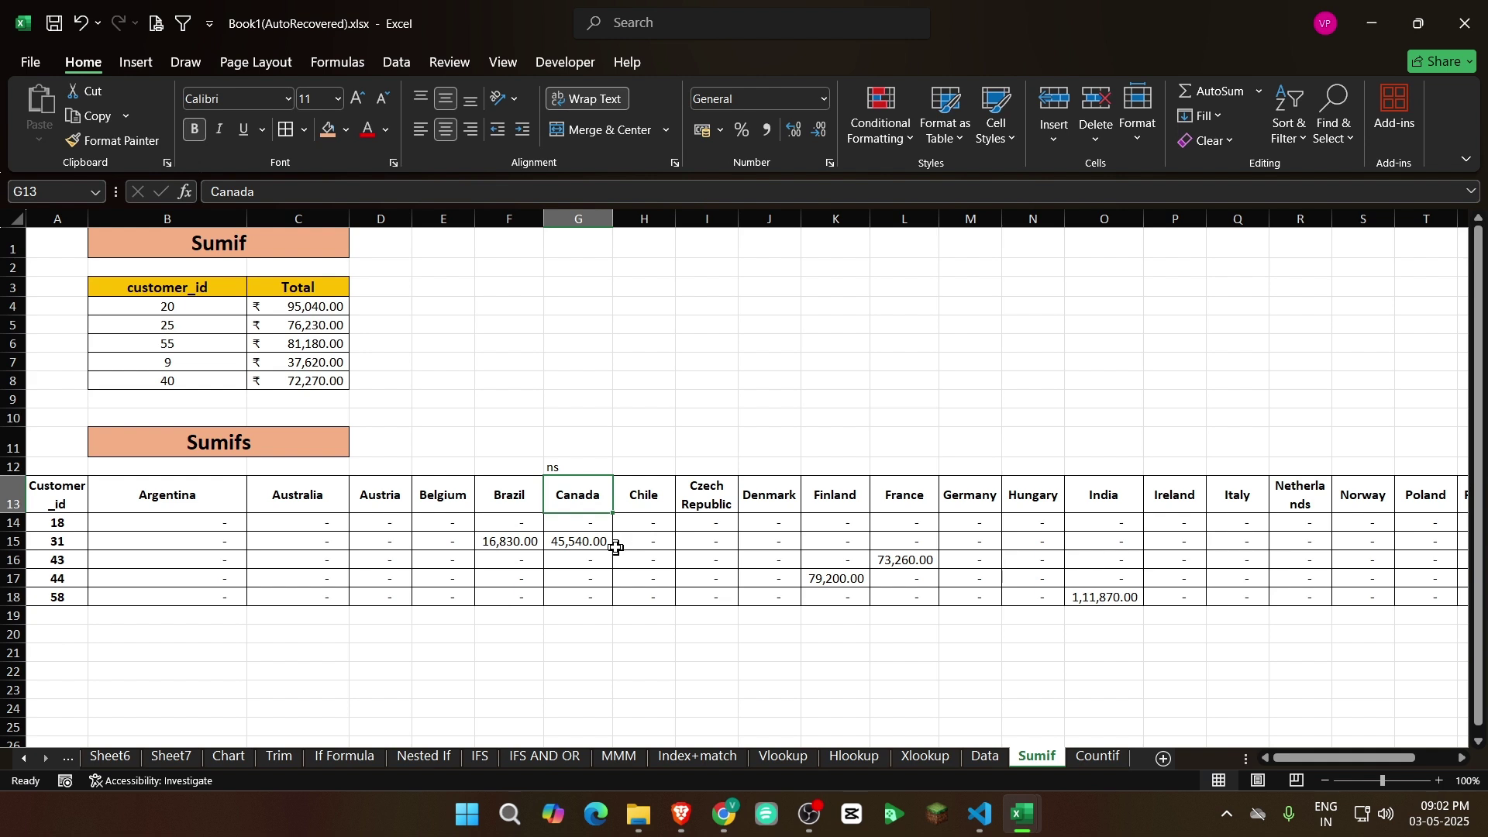
click(974, 580)
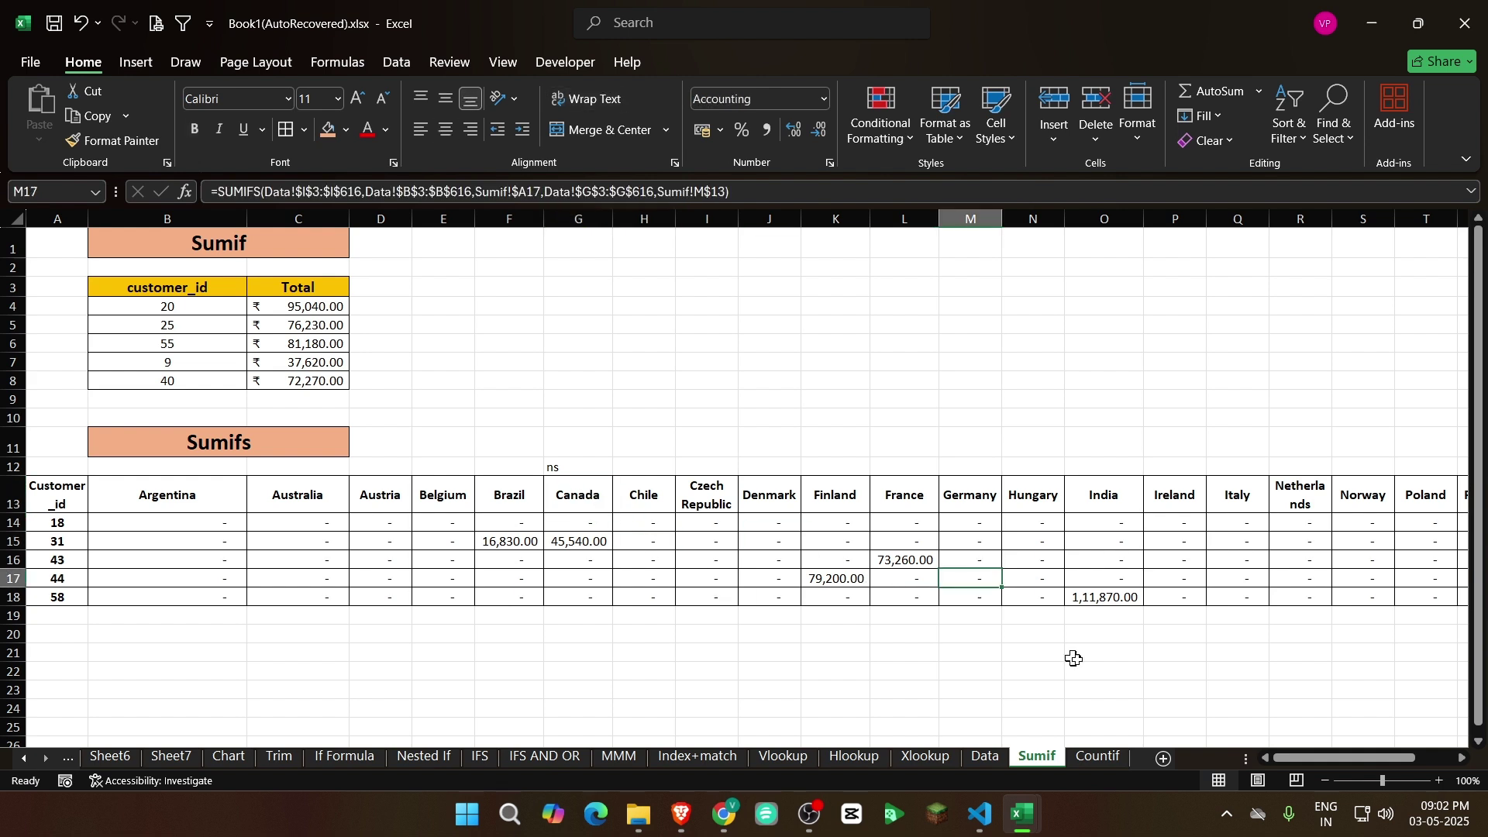
click(1033, 580)
click(717, 528)
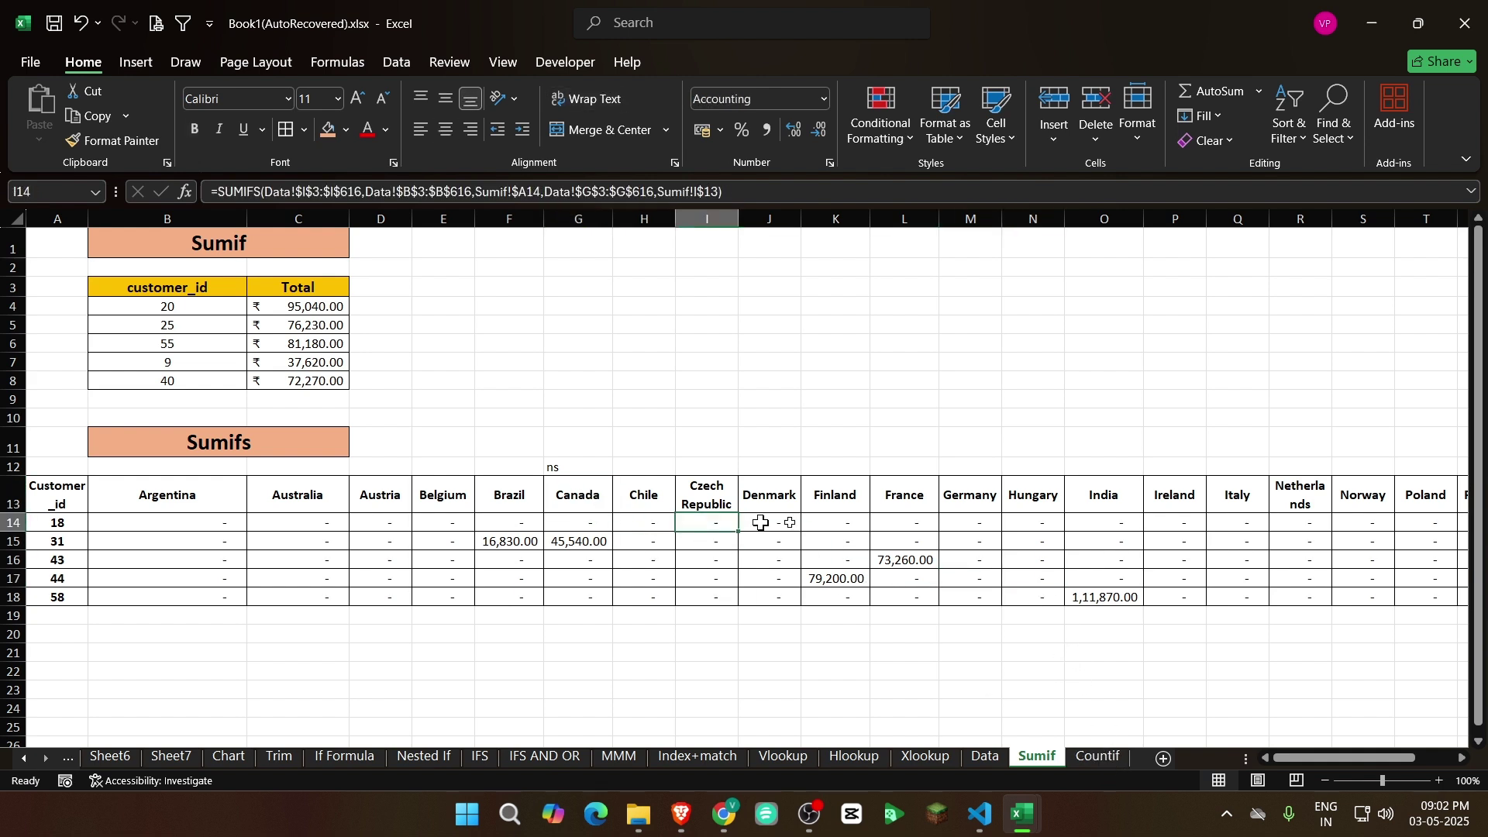
click(968, 496)
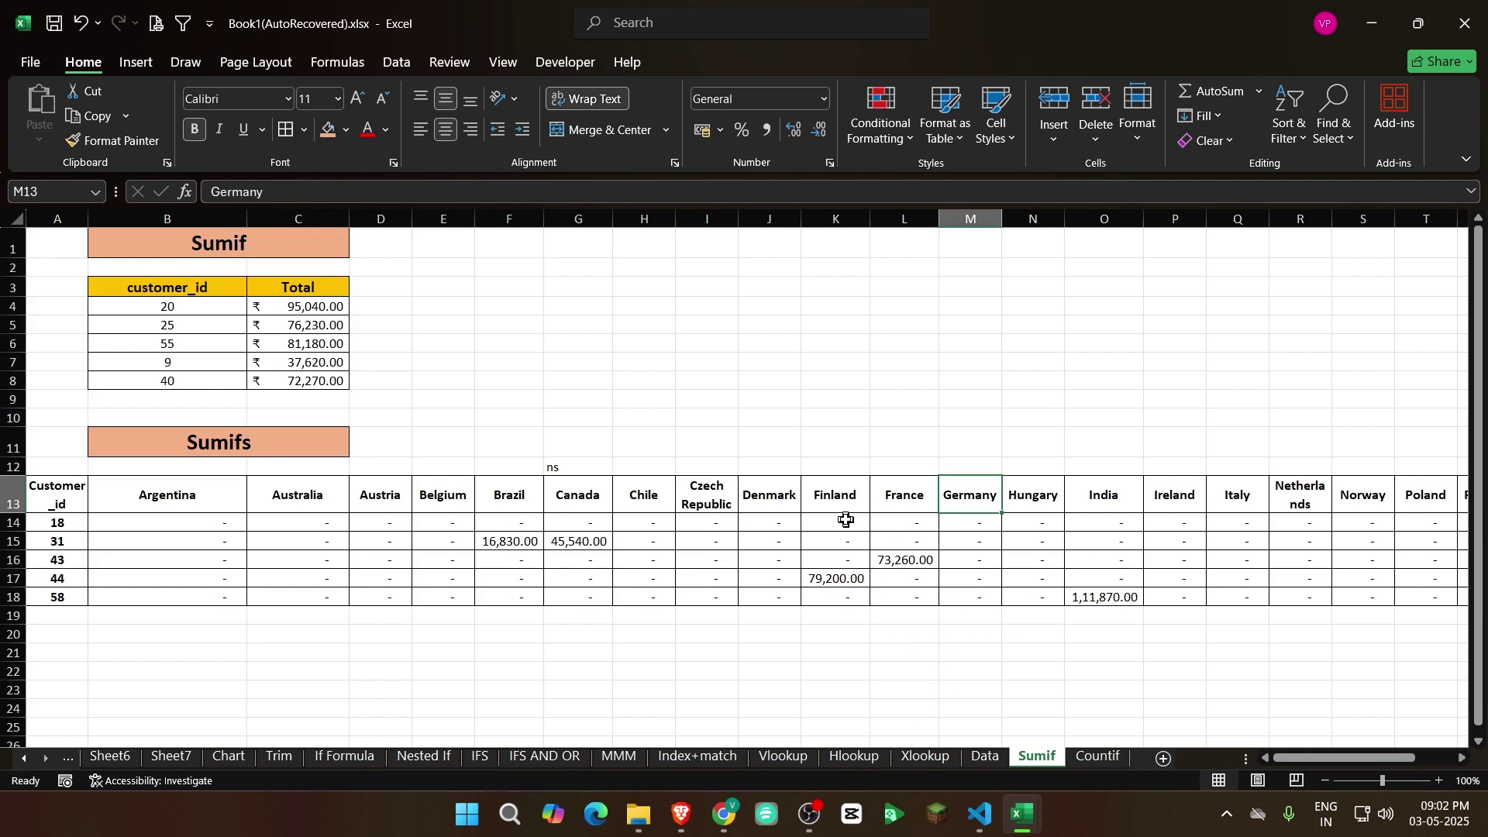
click(797, 547)
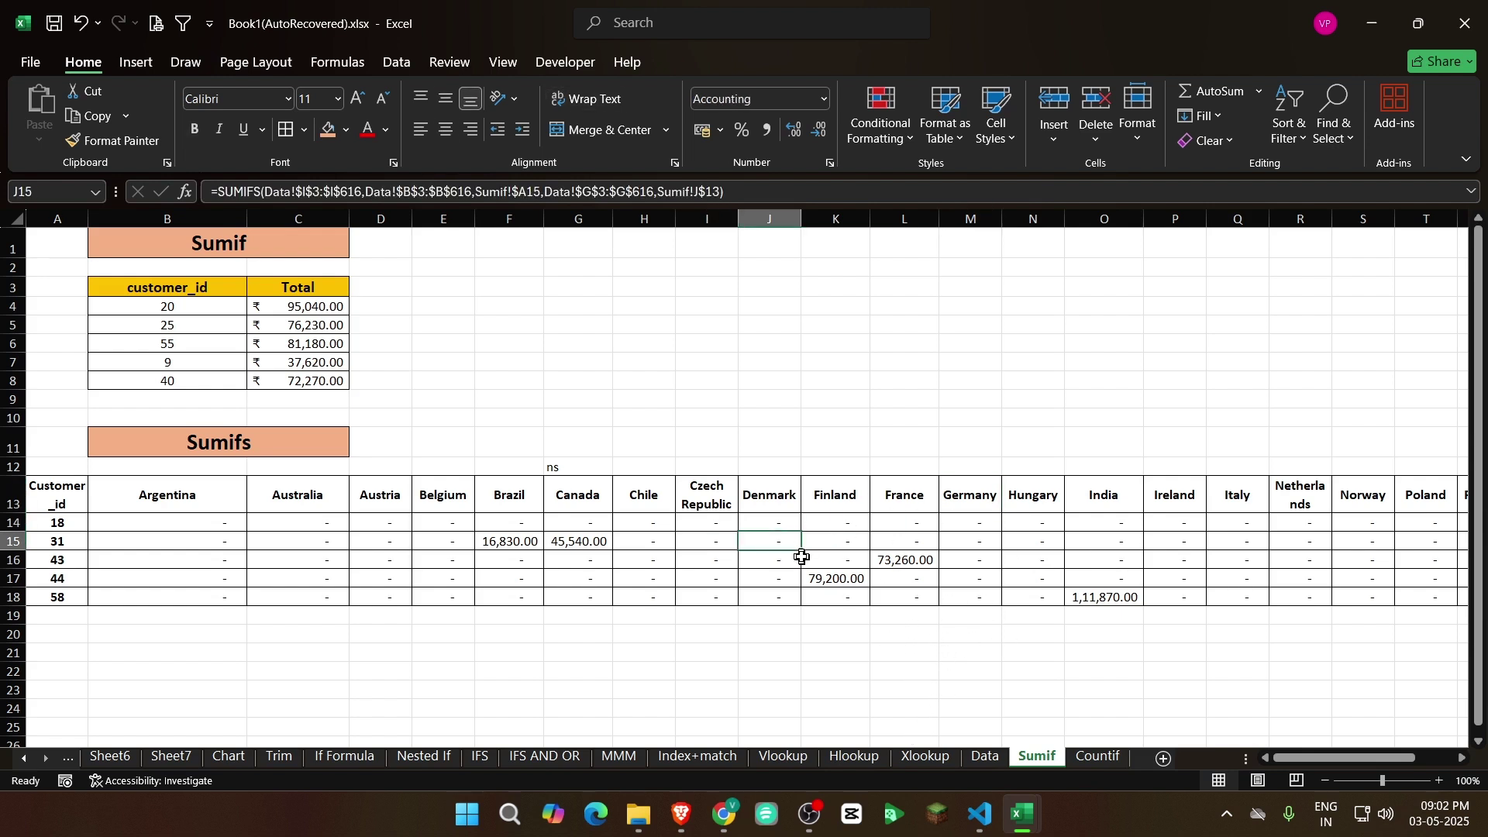